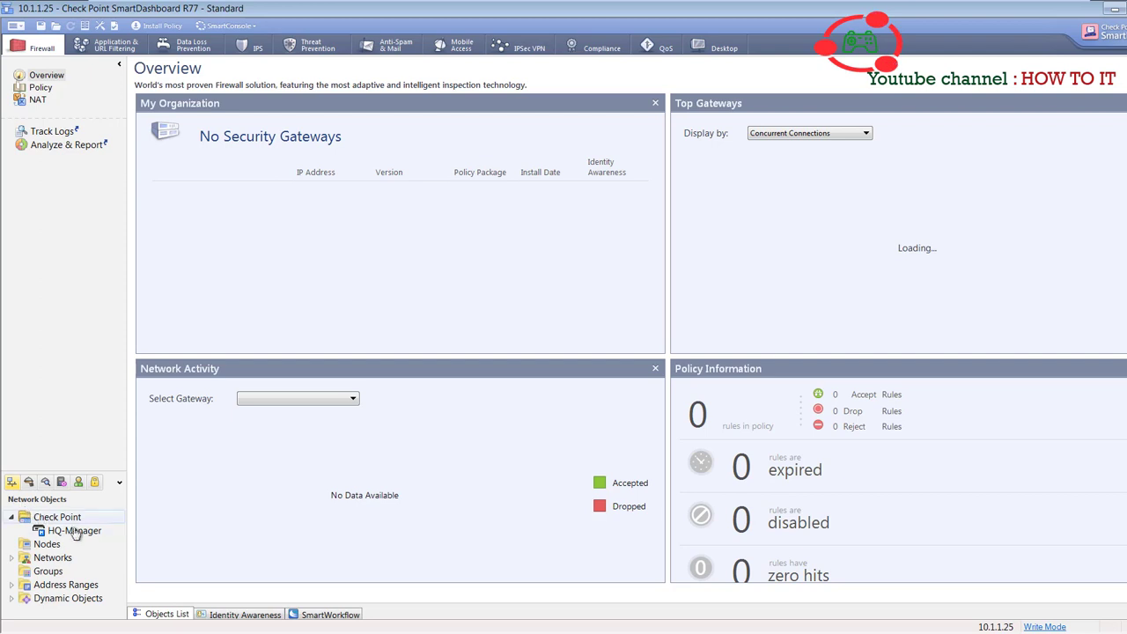
- Give the HQ-Manager host the comment 'HQ-Manager firewall' by pasting its name
click(78, 532)
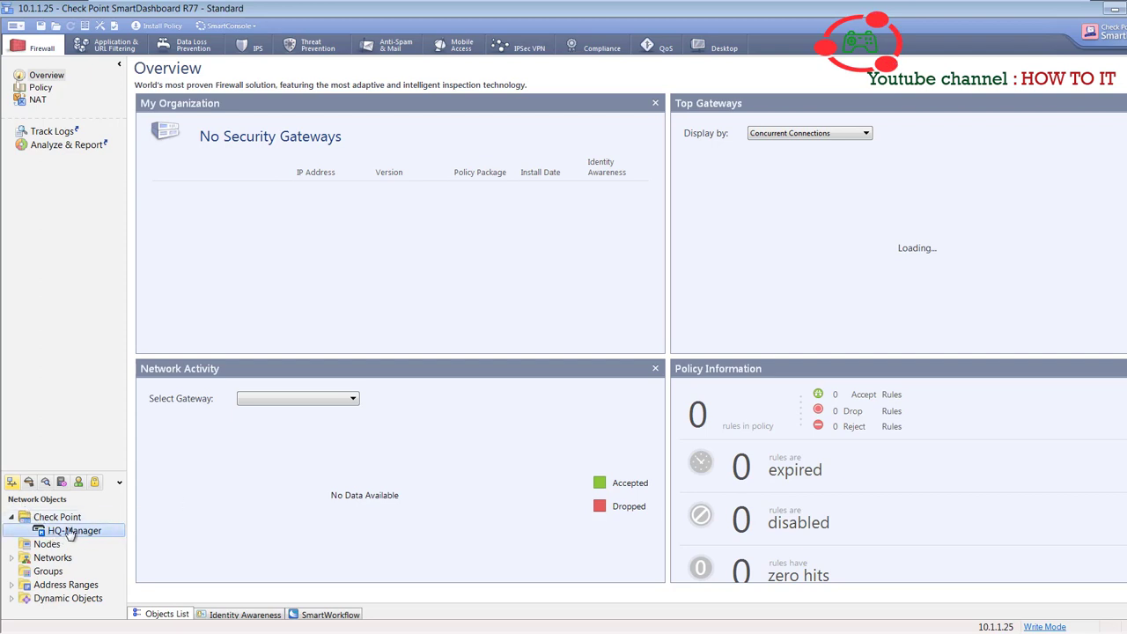
double_click(61, 528)
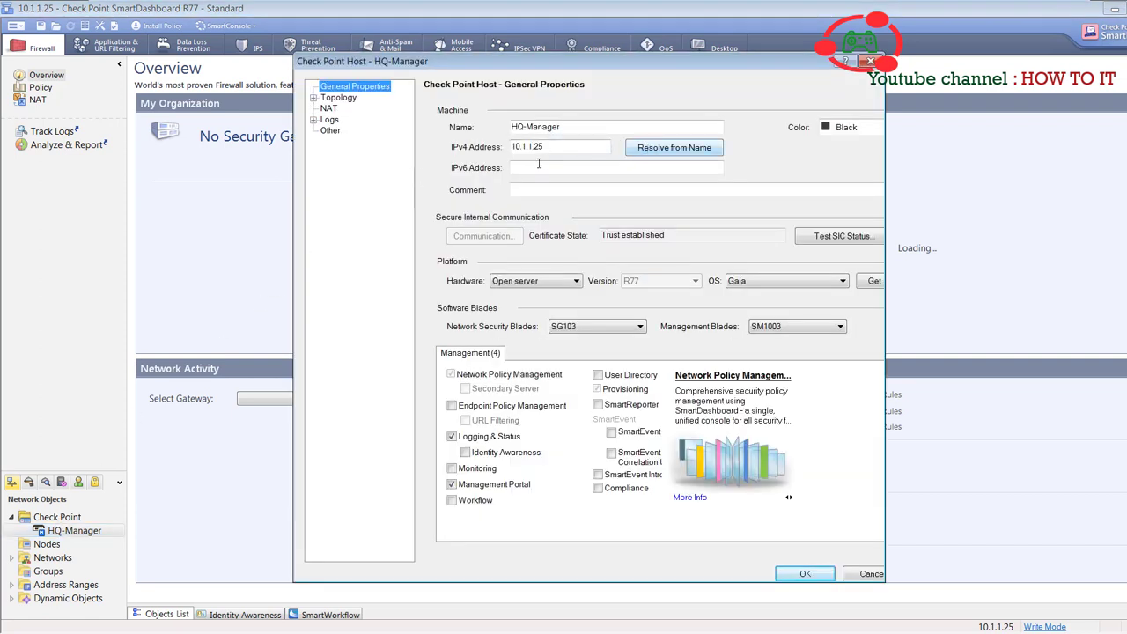
click(563, 193)
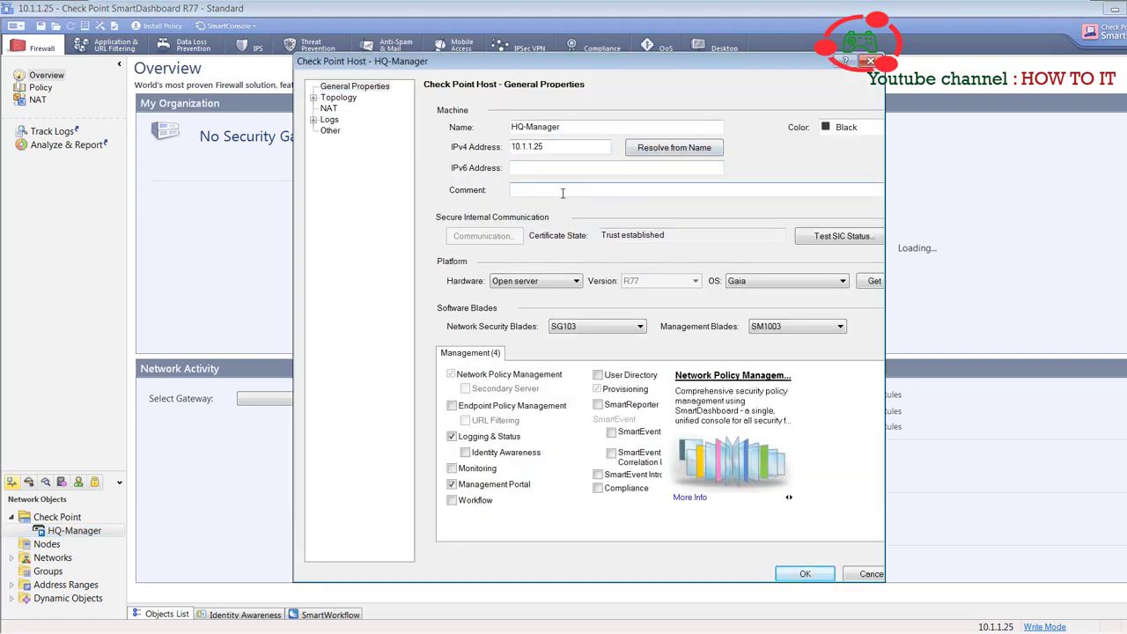
drag(571, 125, 472, 131)
key(ctrl+c)
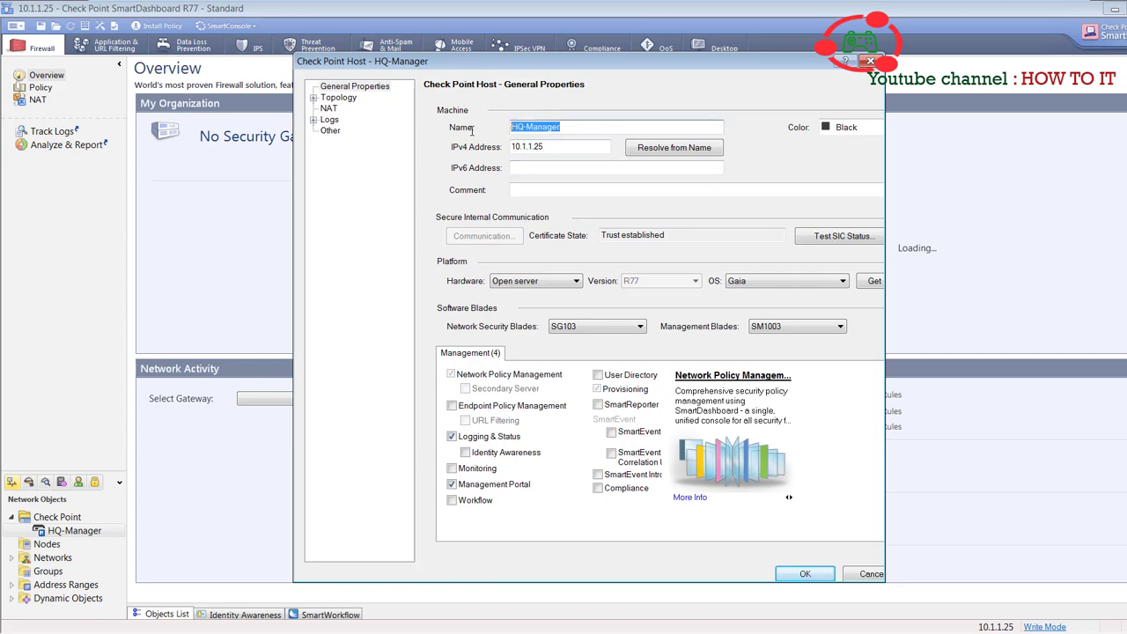
click(540, 189)
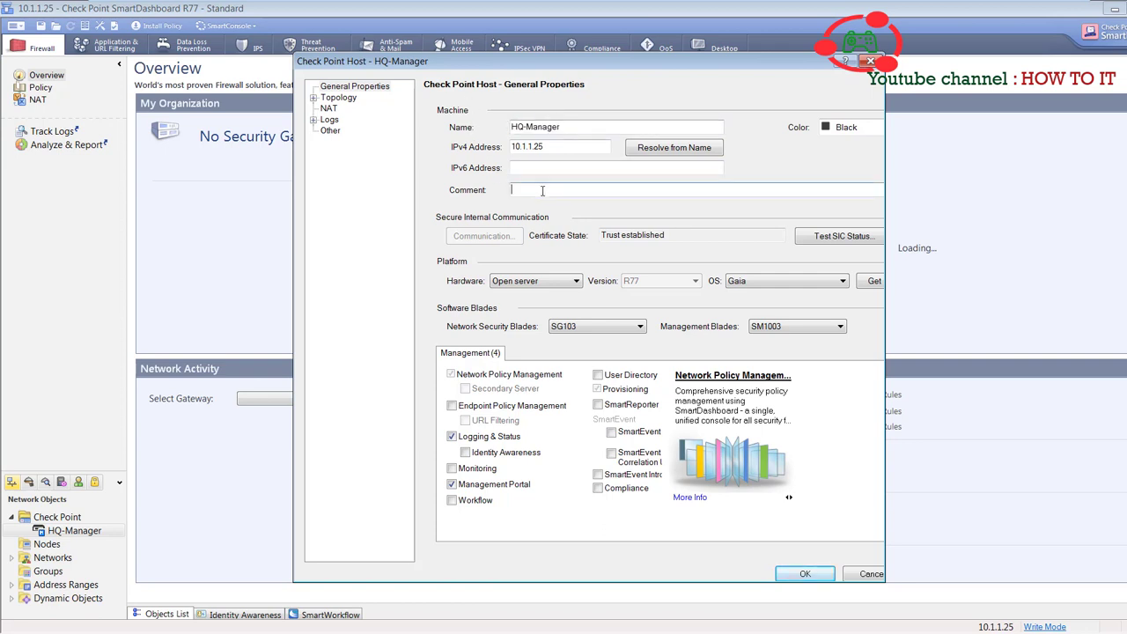
key(ctrl+v)
text(firewall)
- Change the HQ-Manager host colour to Olive
click(841, 129)
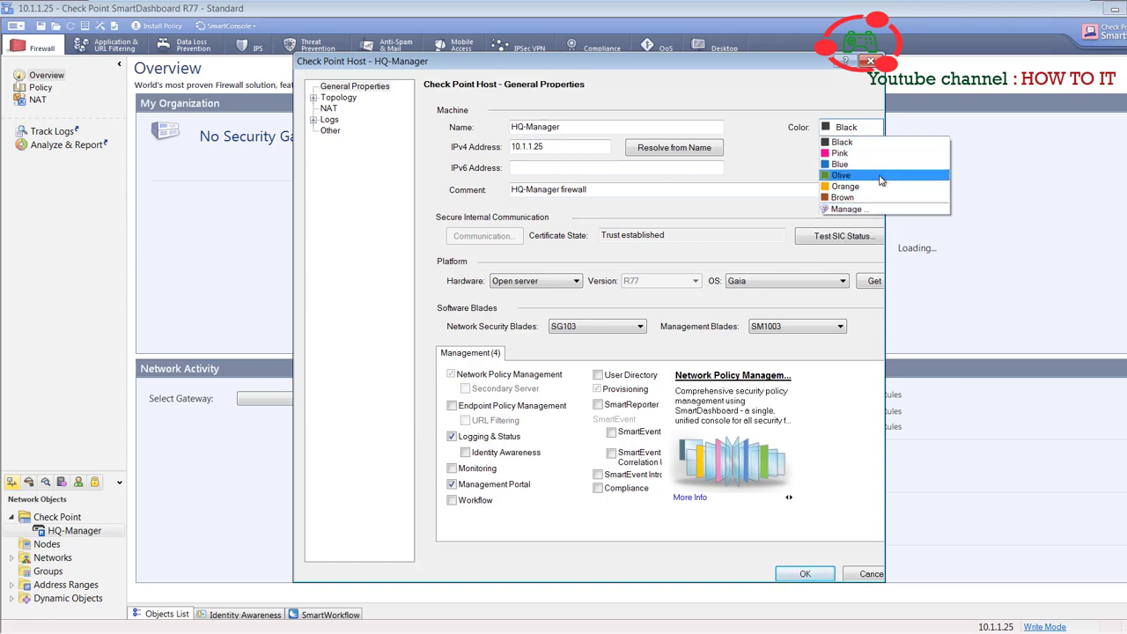
click(879, 176)
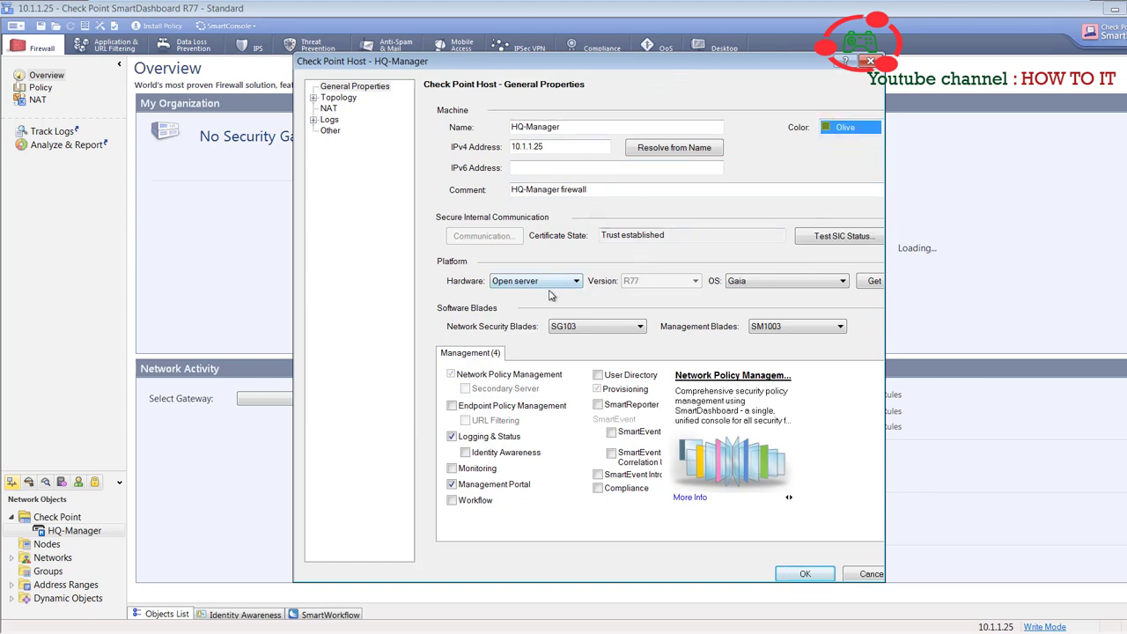
click(314, 98)
- Review HQ-Manager's NAT, Logs, Storage and Additional Logging pages, then confirm with OK
click(333, 120)
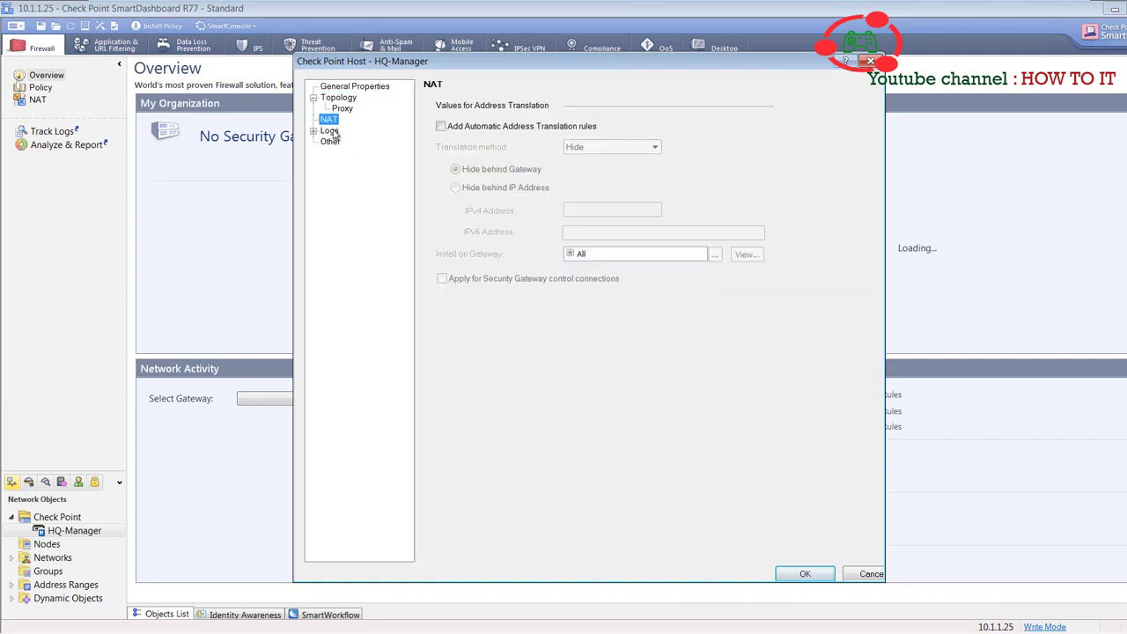
click(335, 131)
click(314, 131)
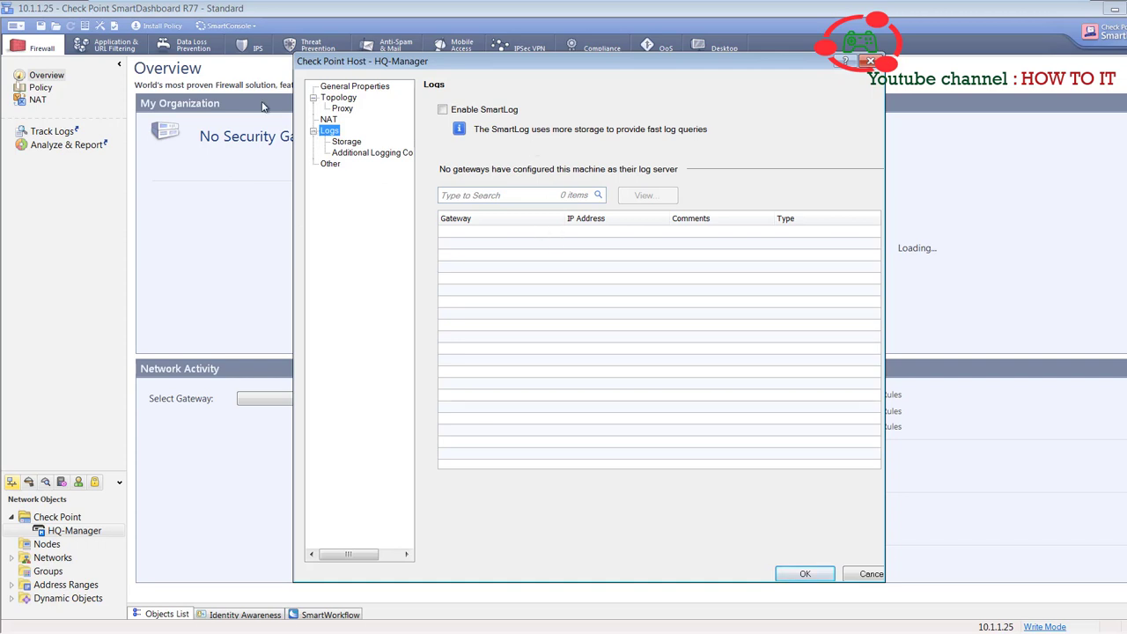
click(346, 142)
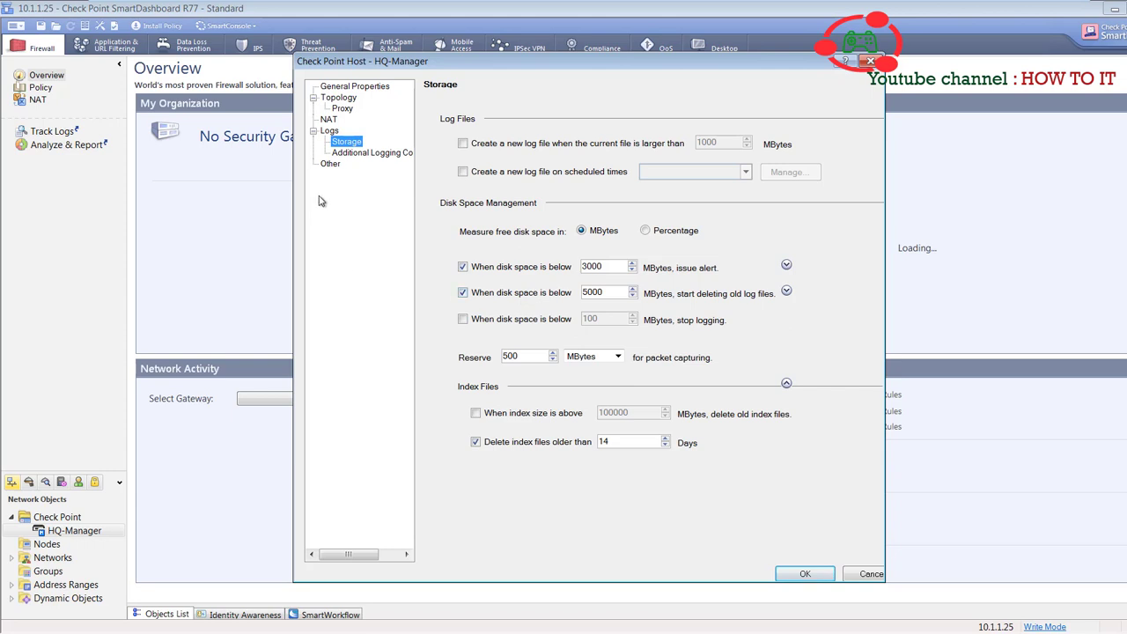
click(371, 154)
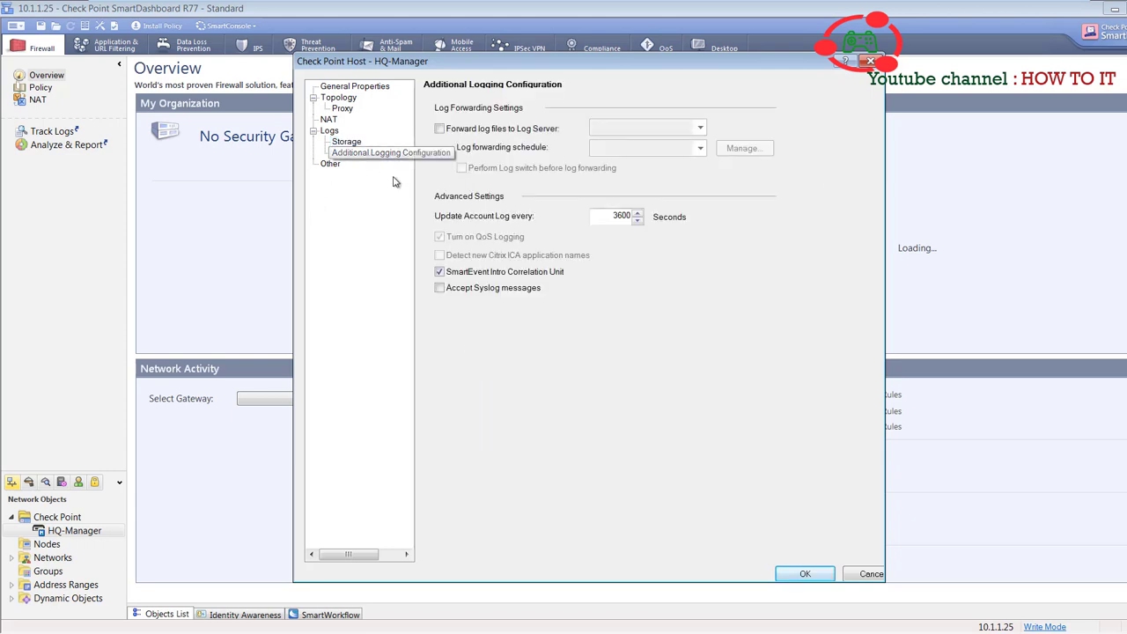
click(805, 575)
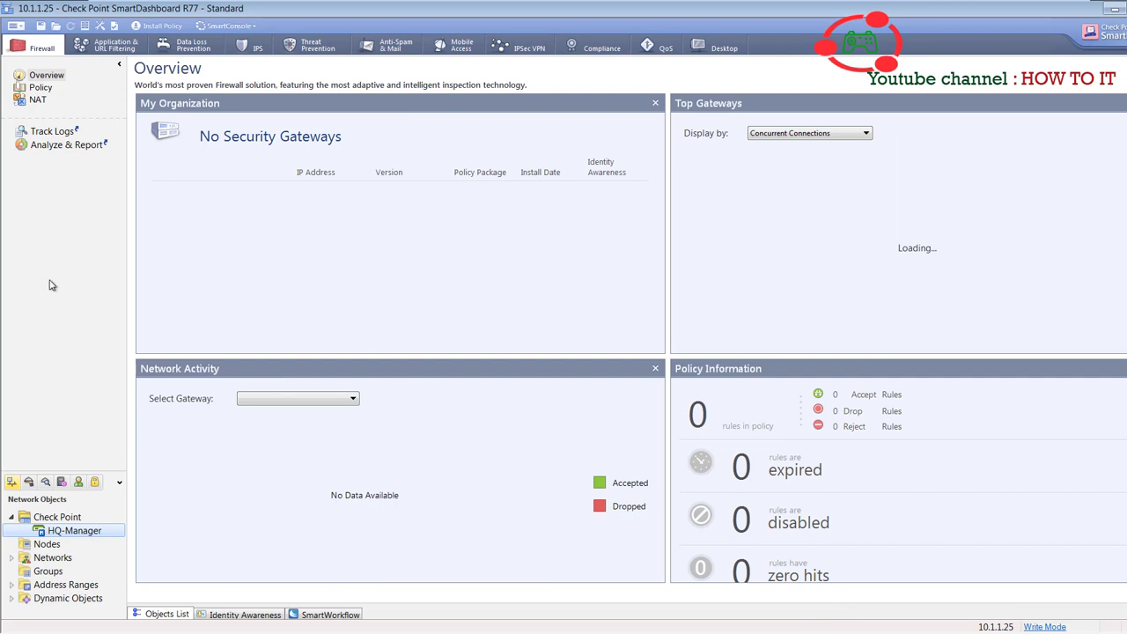
- Create a new Classic Mode security gateway named HQ-FW01 under Check Point objects
click(51, 519)
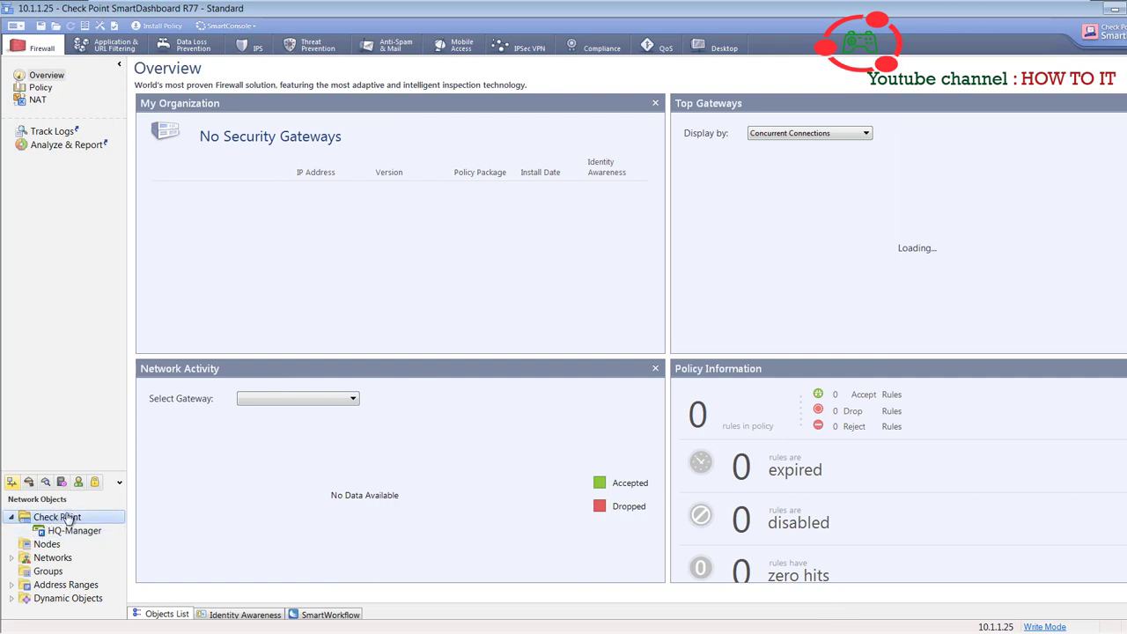
right_click(69, 520)
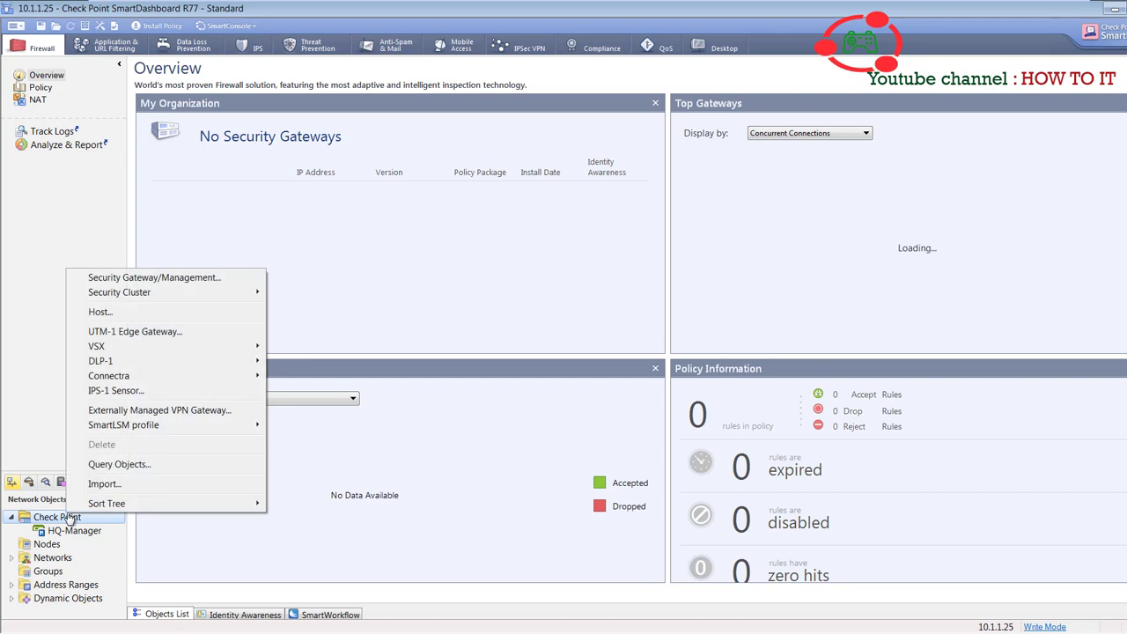
click(181, 279)
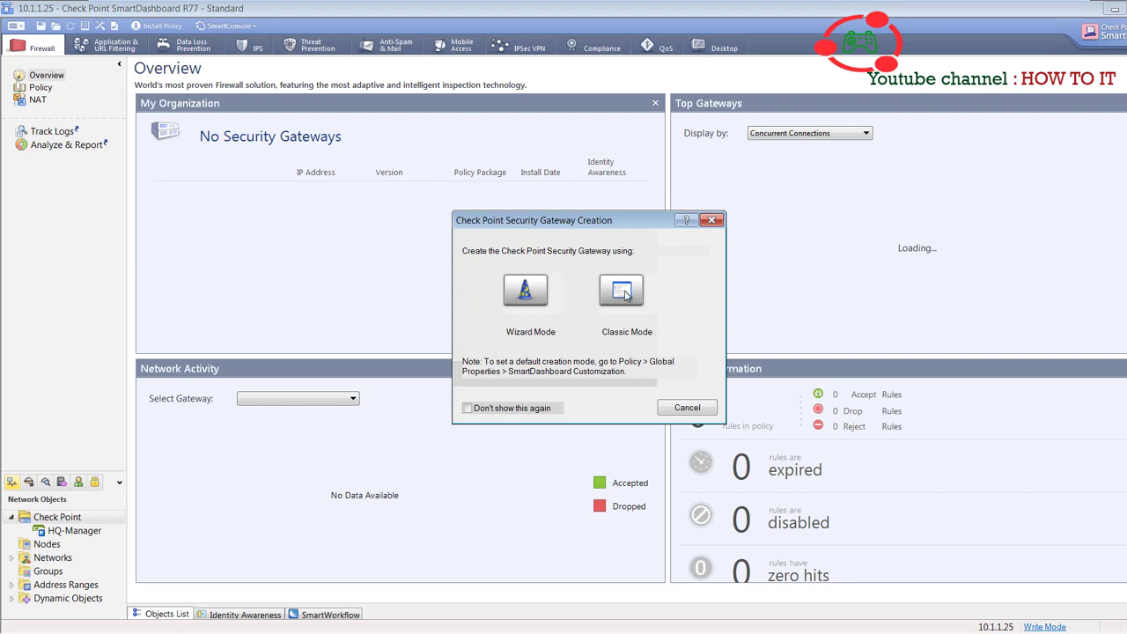
click(623, 294)
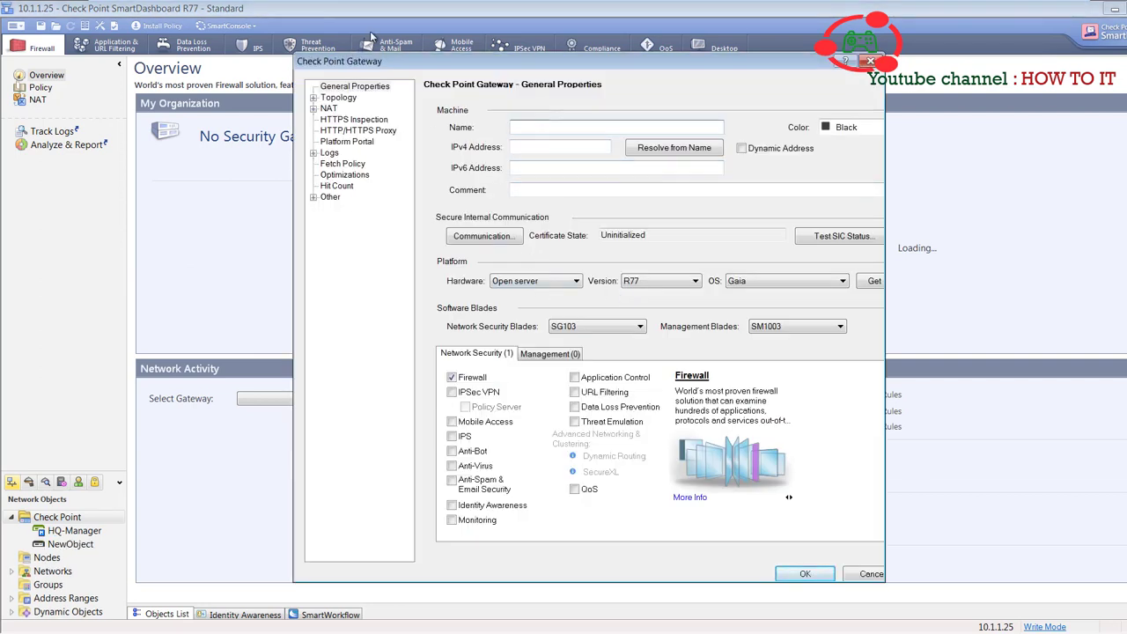
mouse_move(492, 4)
- Add a new Red colour in the colour manager and assign it to HQ-FW01
click(846, 128)
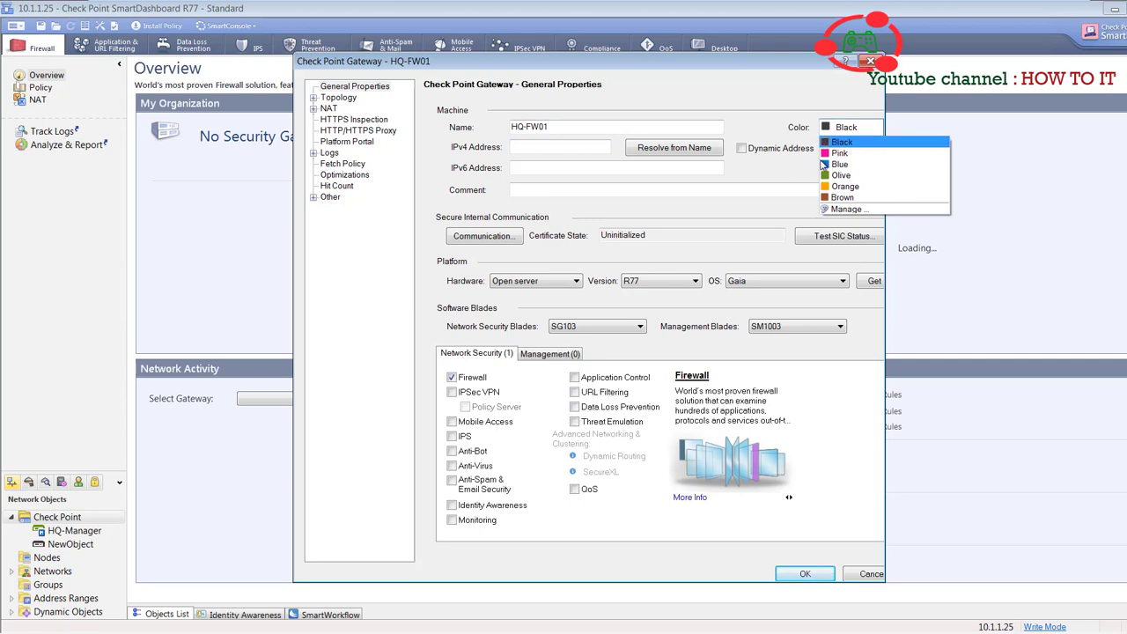
click(845, 209)
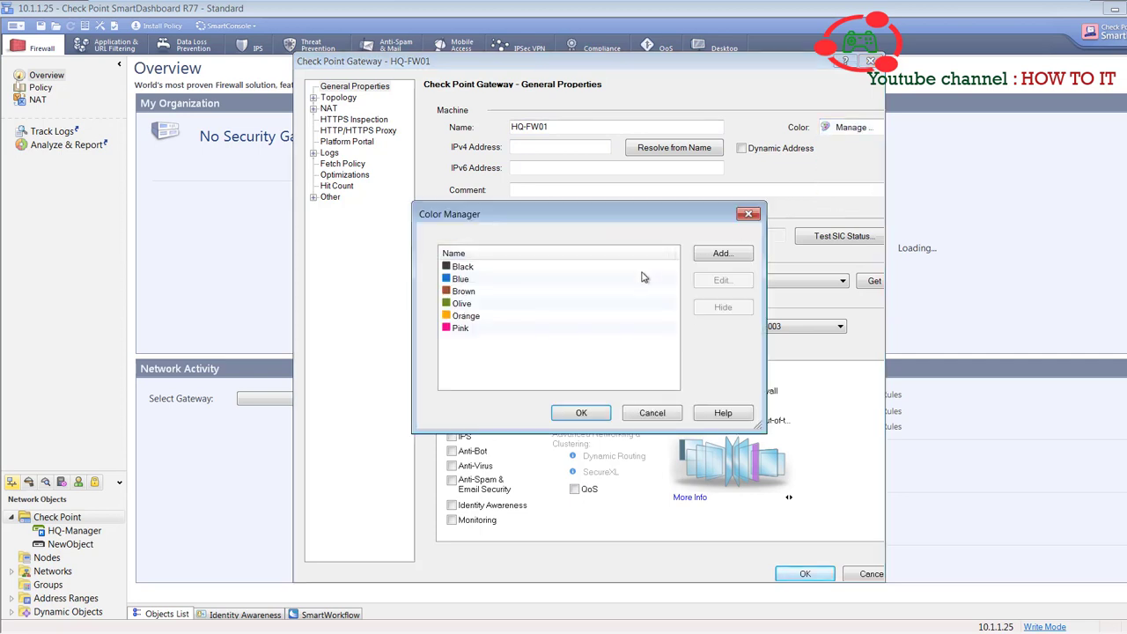
click(714, 254)
click(571, 300)
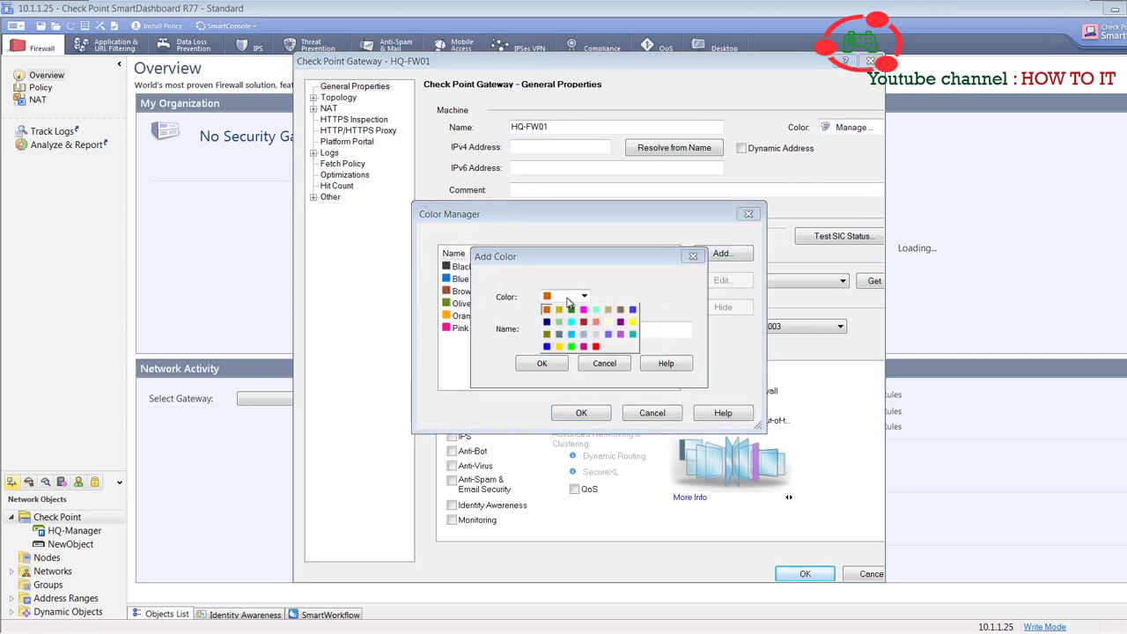
click(596, 347)
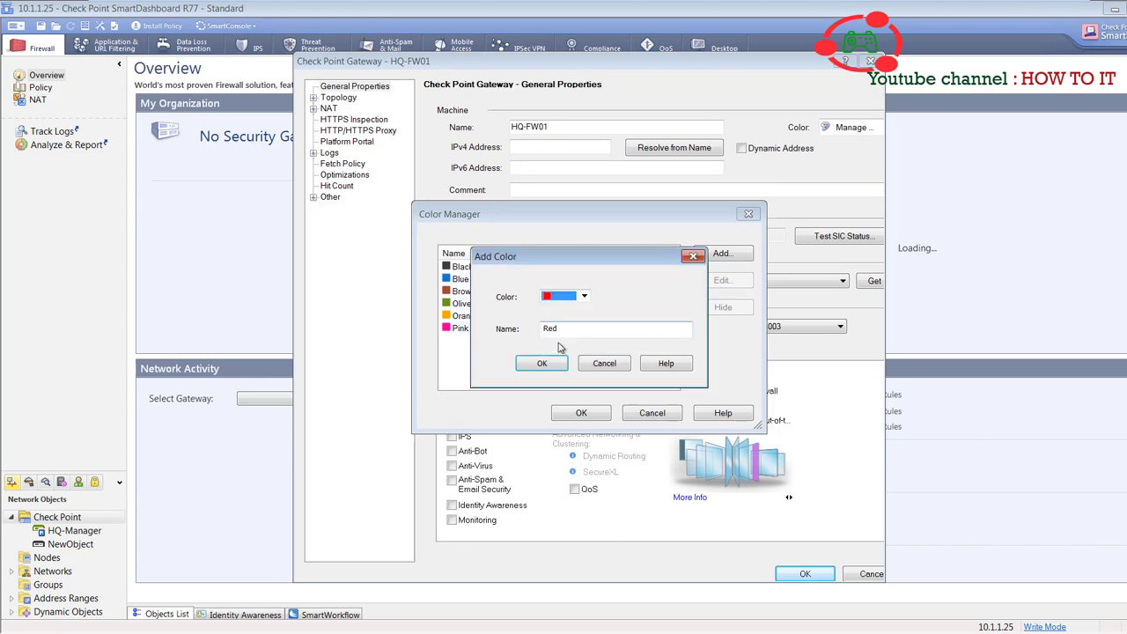
click(543, 364)
click(581, 414)
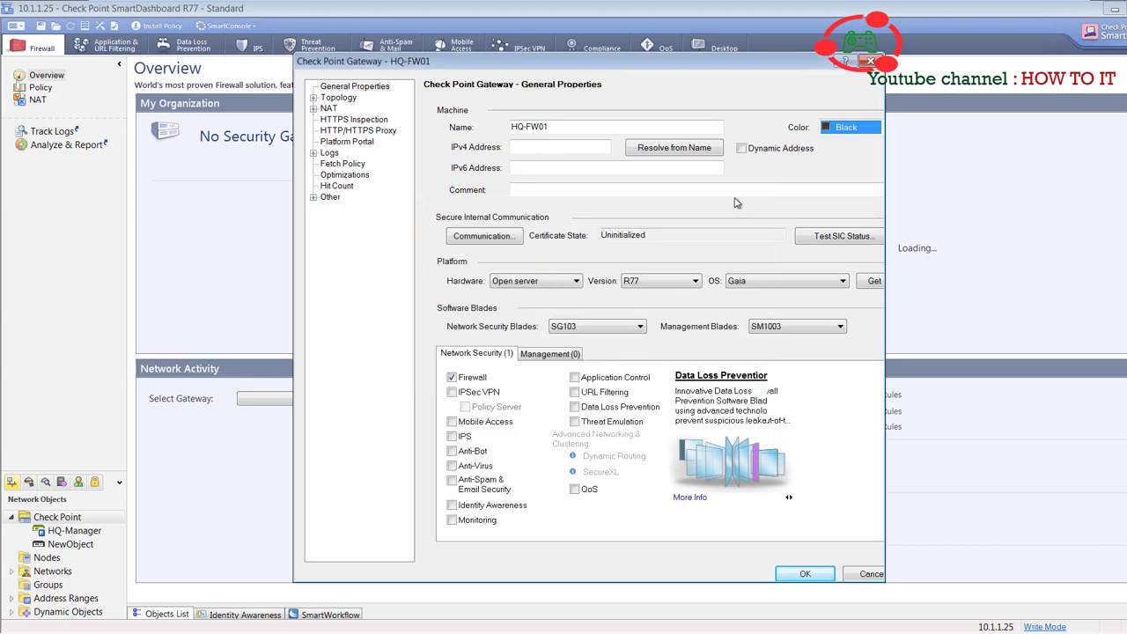
click(844, 130)
click(850, 201)
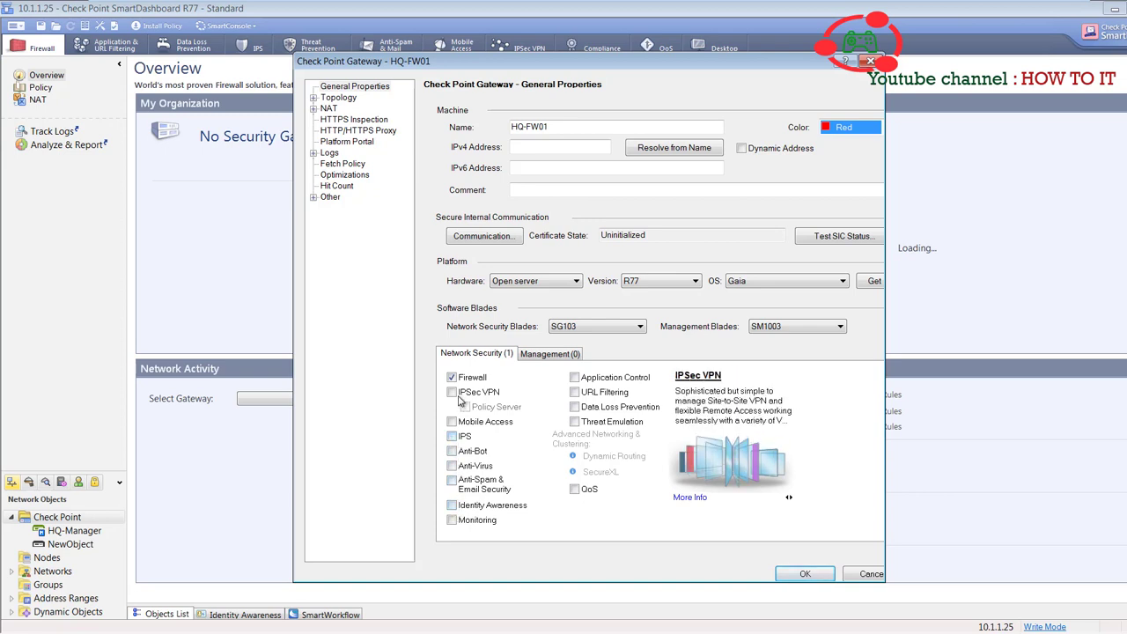
- Enable the IPSec VPN, IPS and Monitoring blades alongside Firewall on HQ-FW01
click(453, 393)
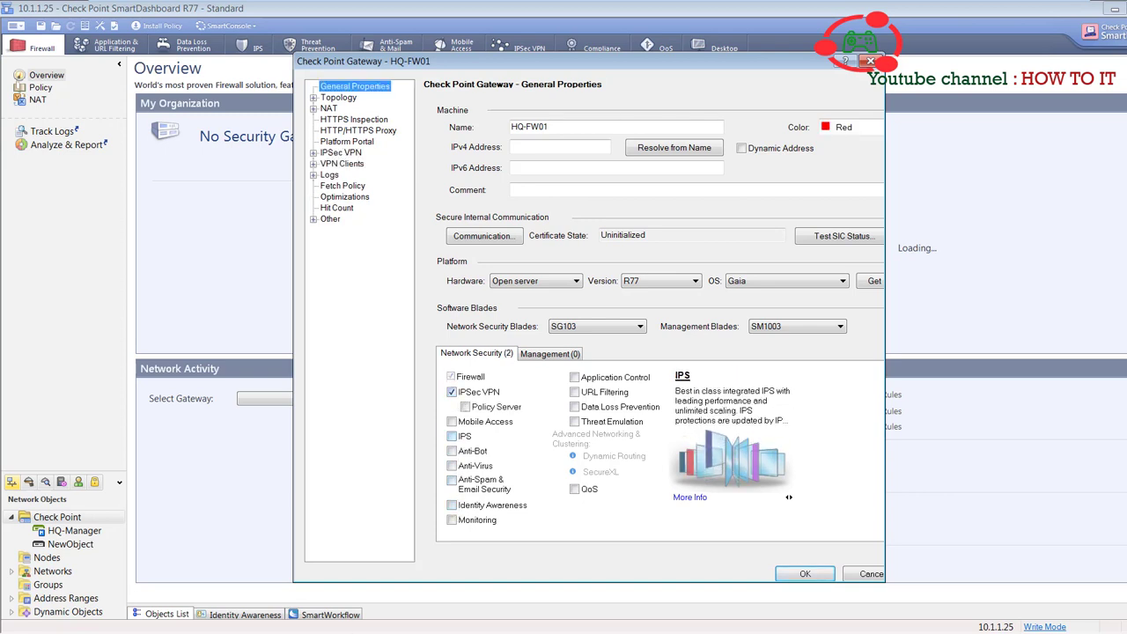
click(452, 392)
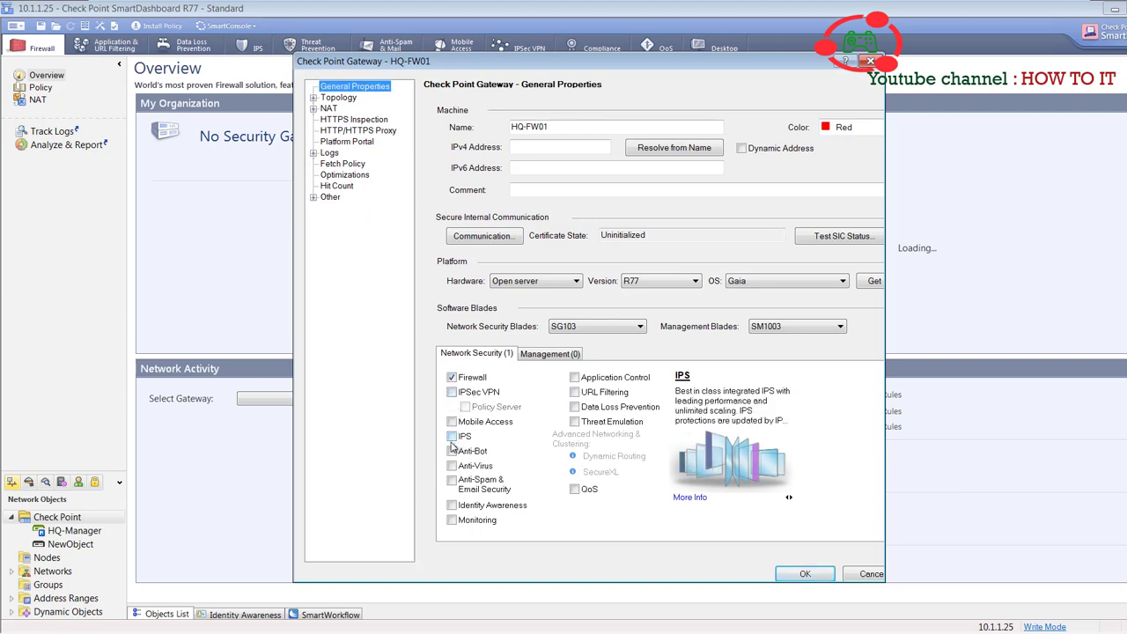
click(452, 438)
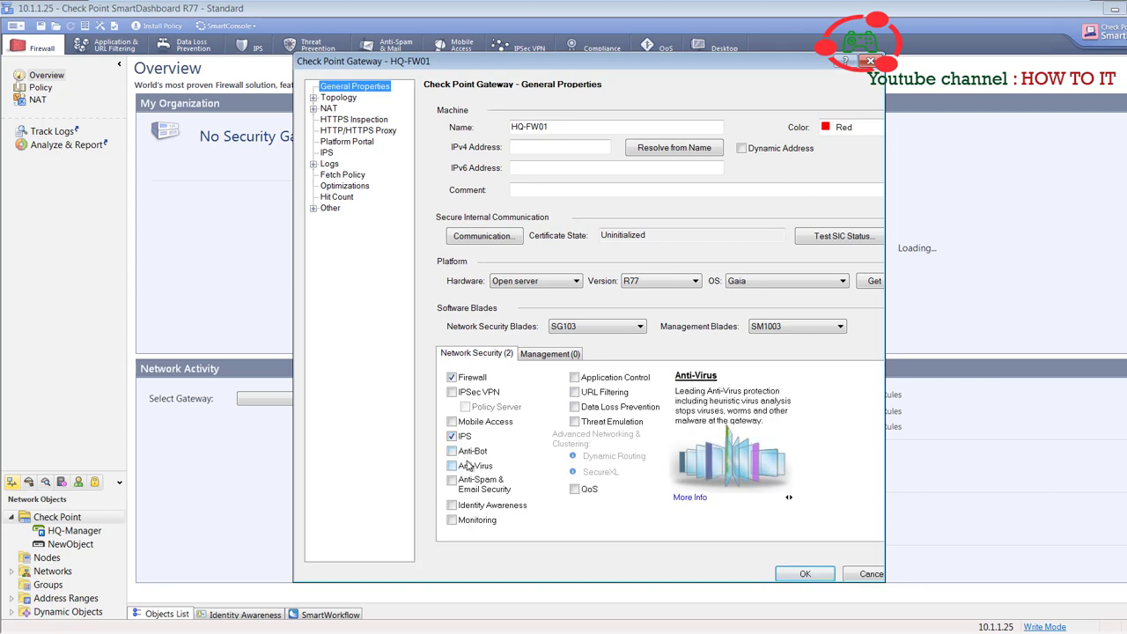
click(452, 521)
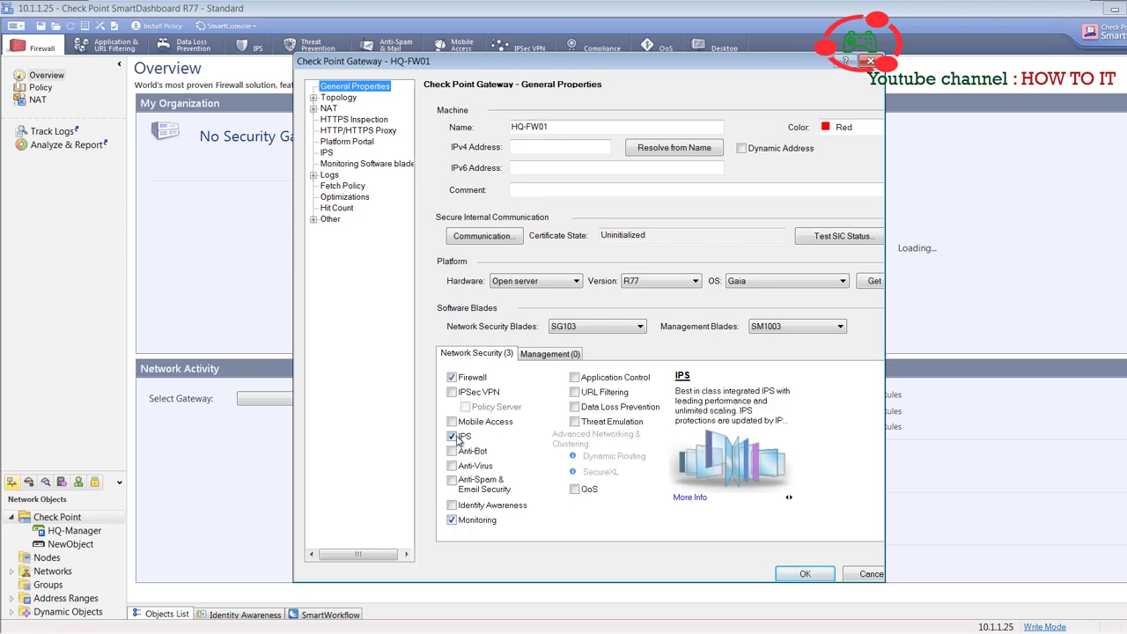
click(453, 437)
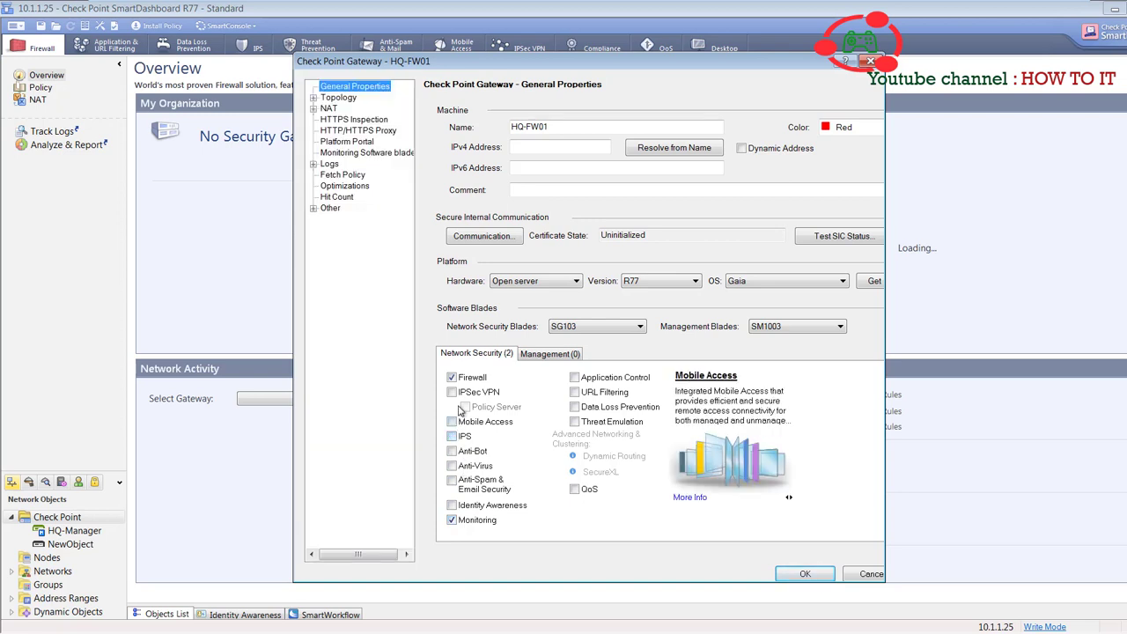
click(452, 392)
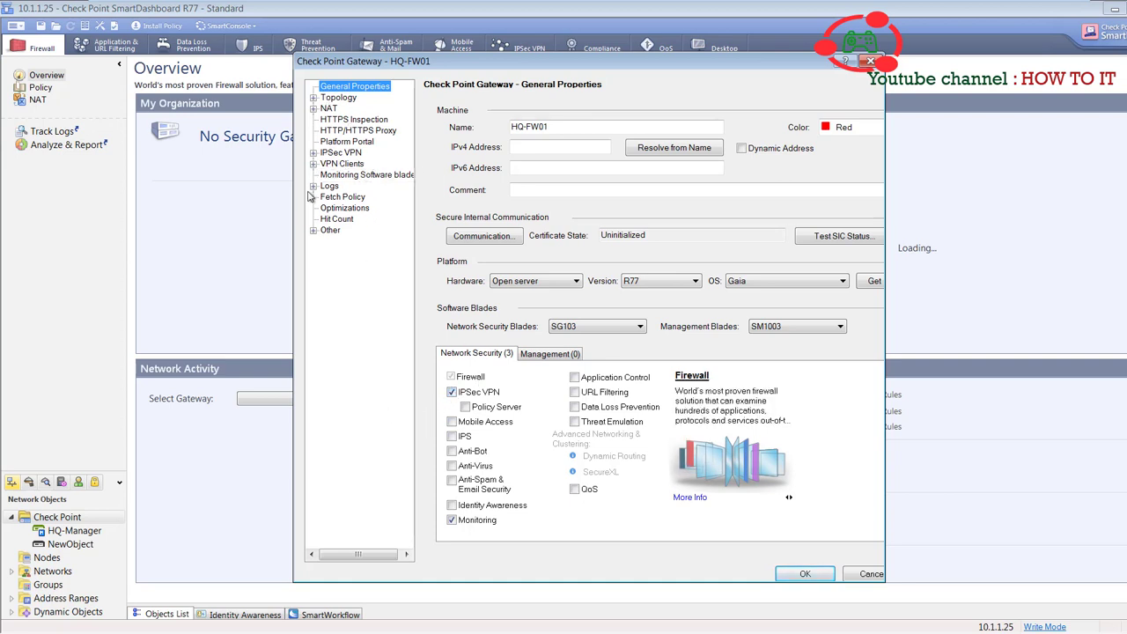
click(313, 153)
click(314, 153)
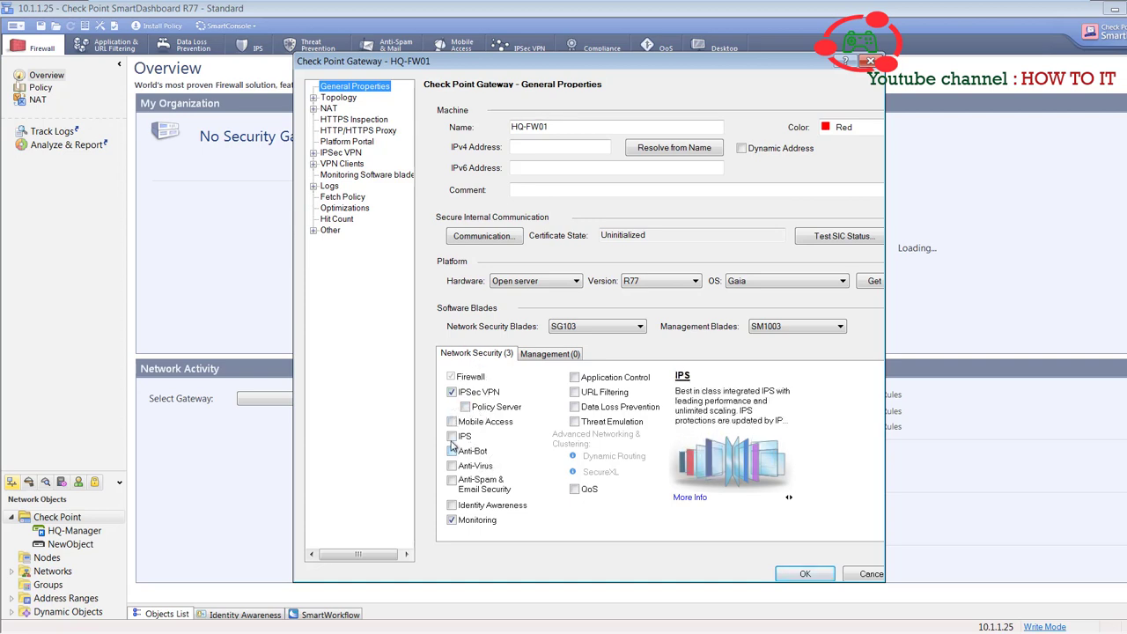
click(452, 436)
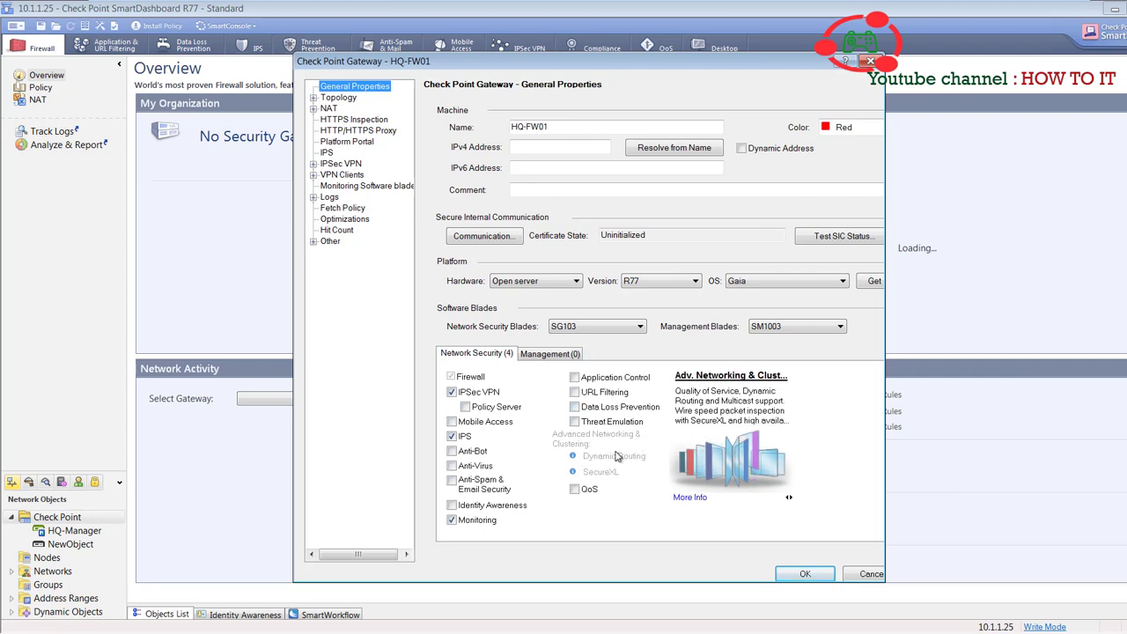
mouse_move(931, 5)
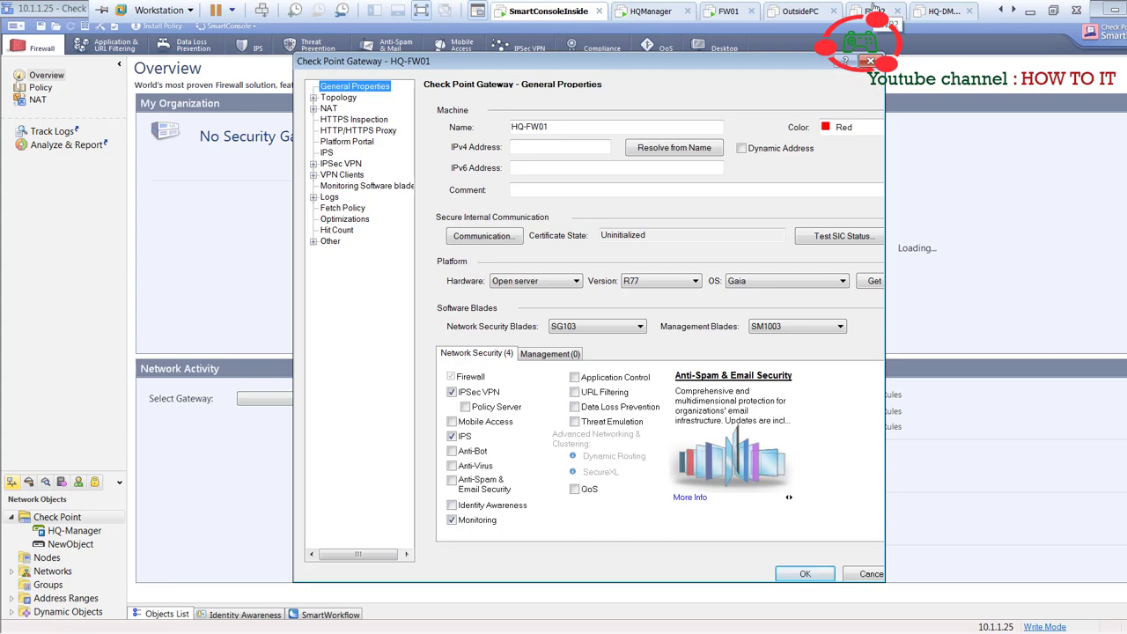
- Enter IPv4 address 10.1.1.111 and comment 'FW01 HQ inside' for HQ-FW01
click(1053, 11)
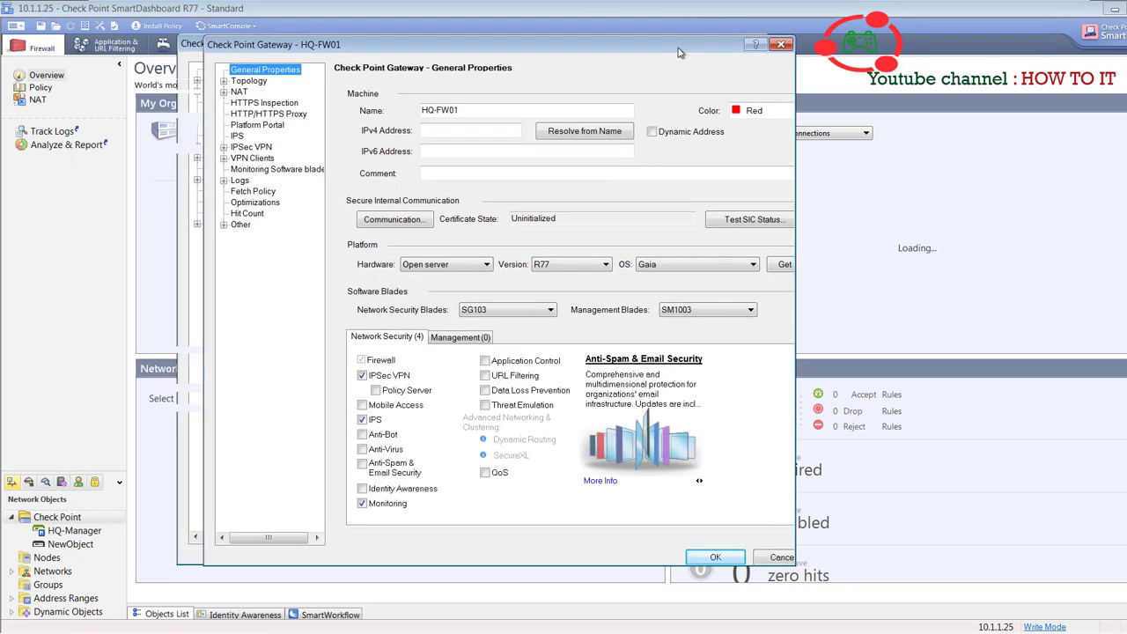
click(467, 133)
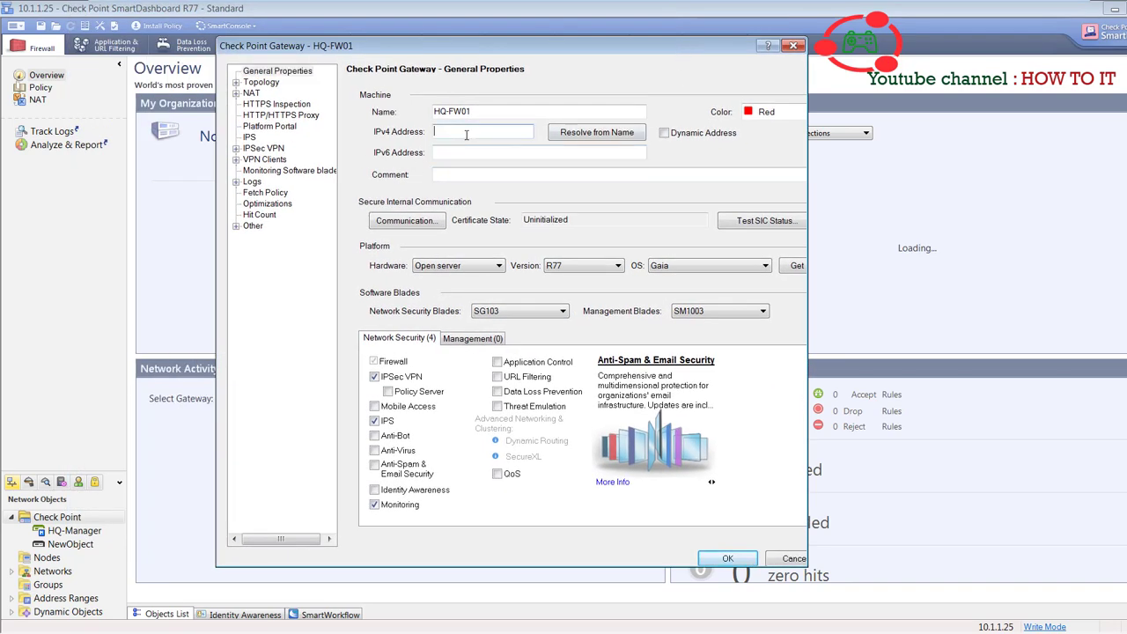
drag(486, 111, 397, 111)
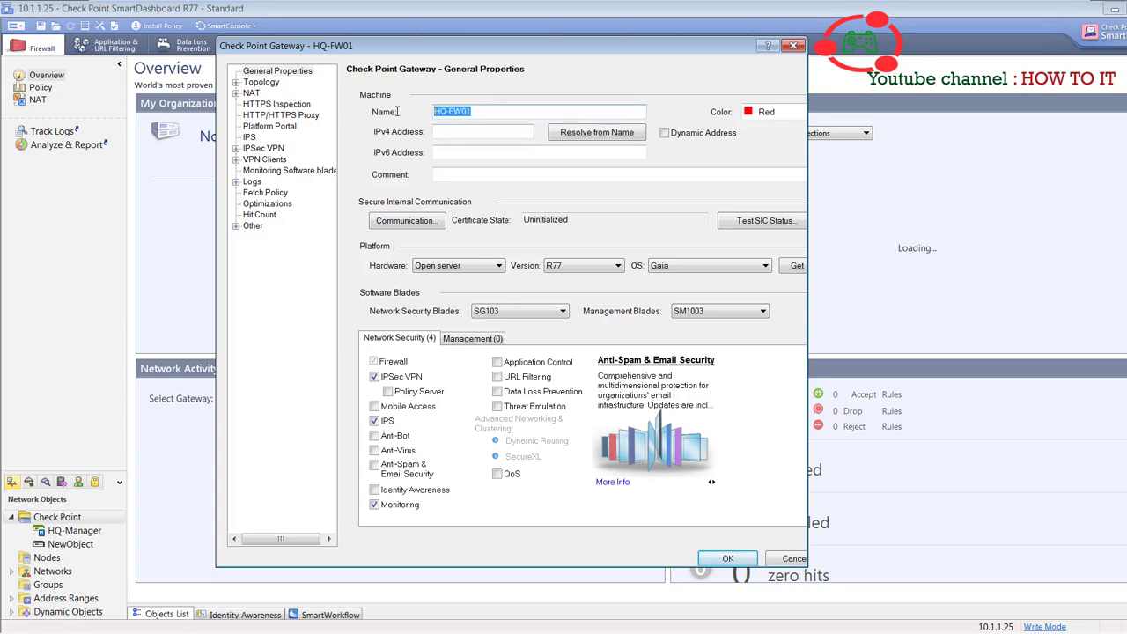
click(474, 131)
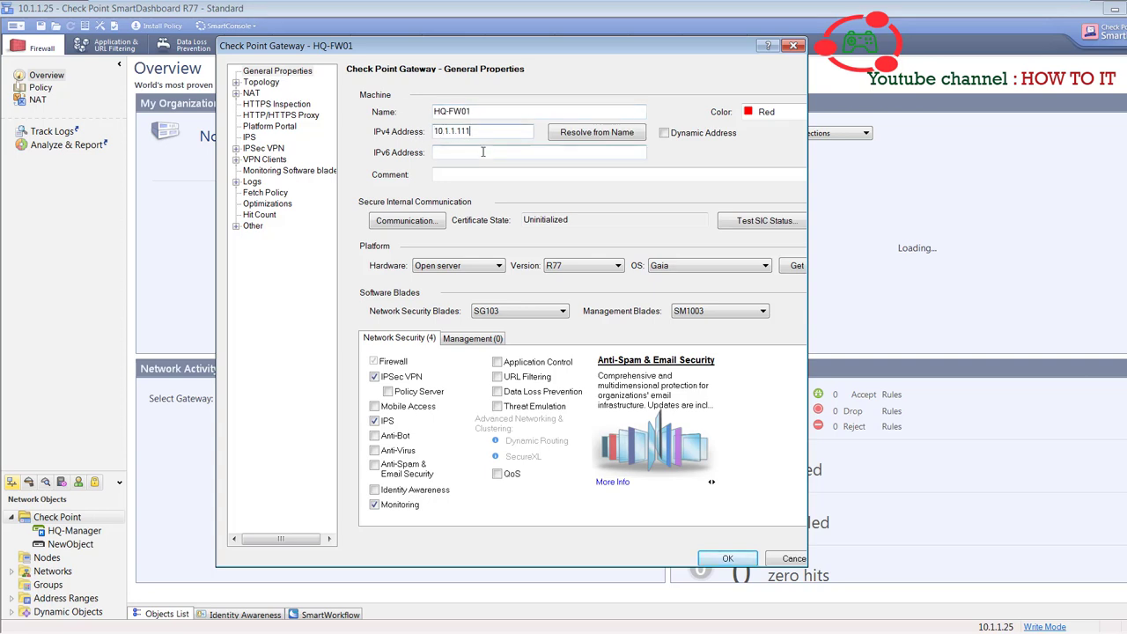
key(Tab)
key(Tab)
key(Tab)
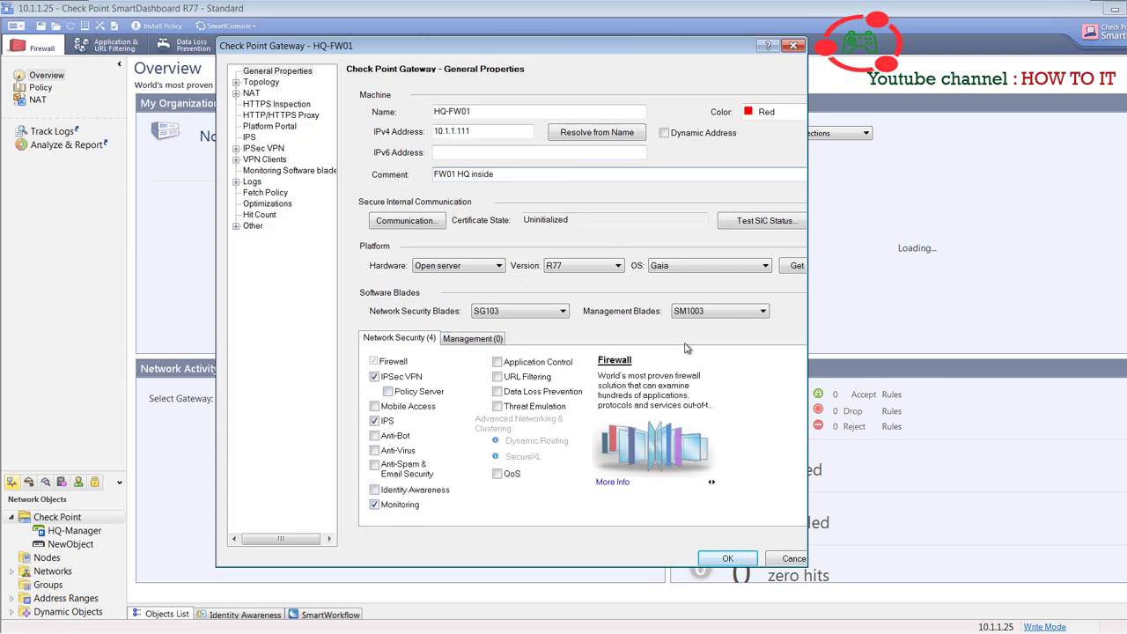
- Keep SG103 network security blades, version R77 and Gaia as the gateway's platform settings
click(713, 311)
click(715, 311)
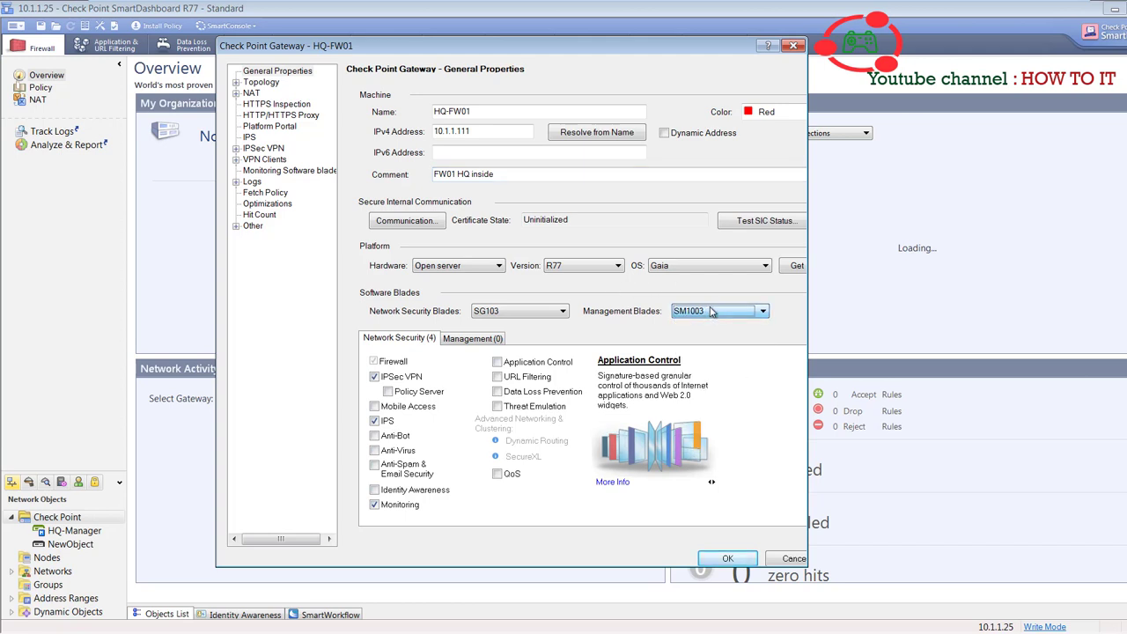
click(500, 313)
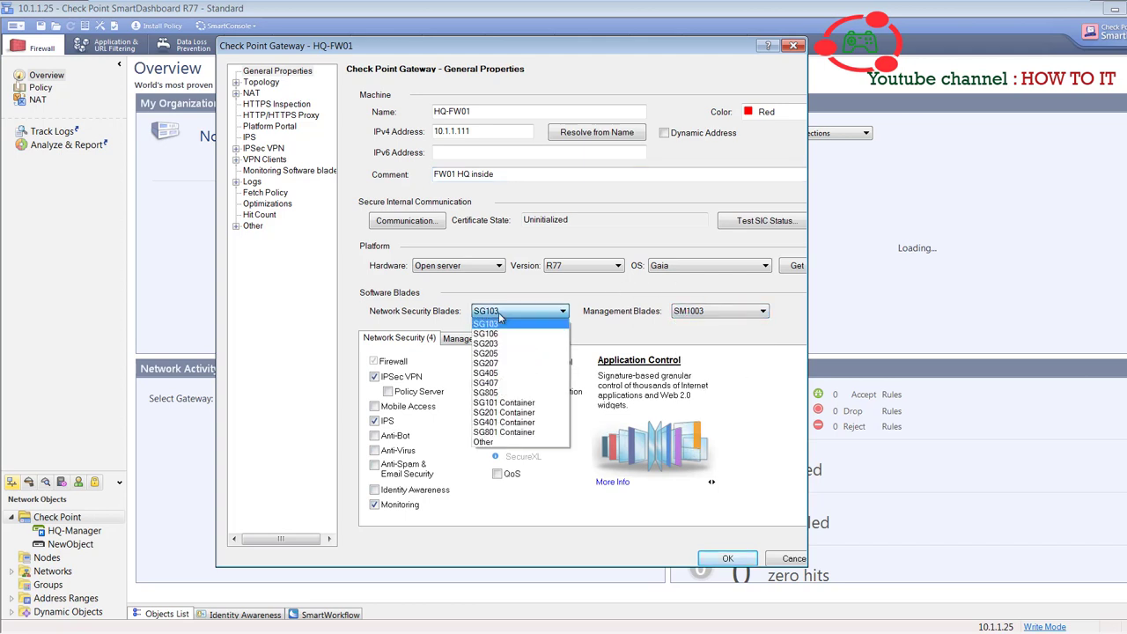
click(500, 320)
click(592, 275)
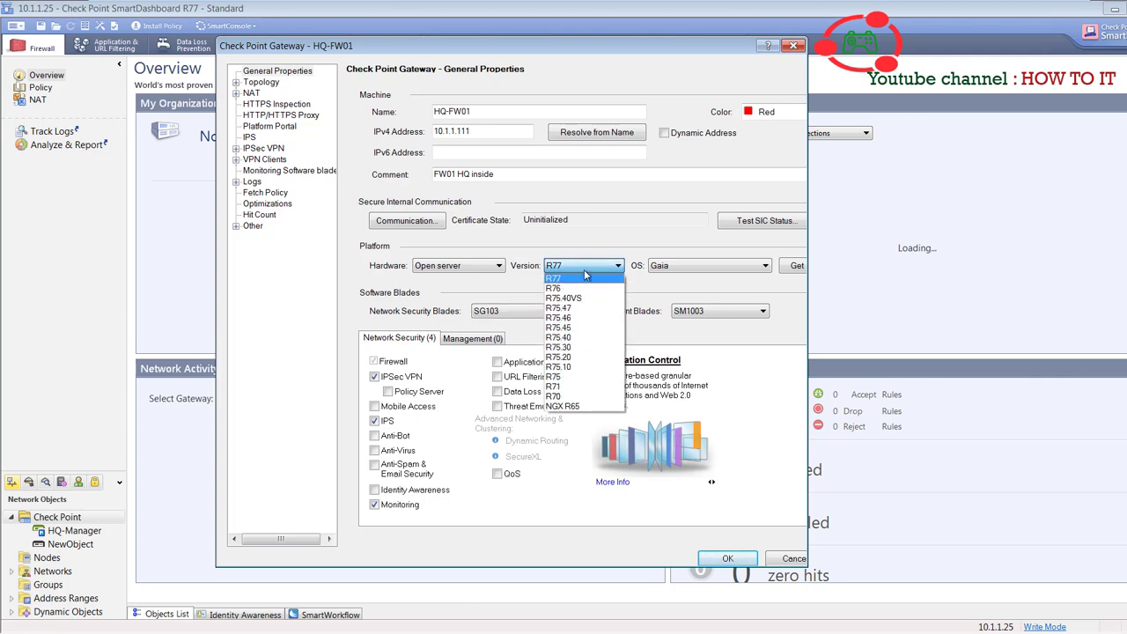
click(588, 276)
click(670, 266)
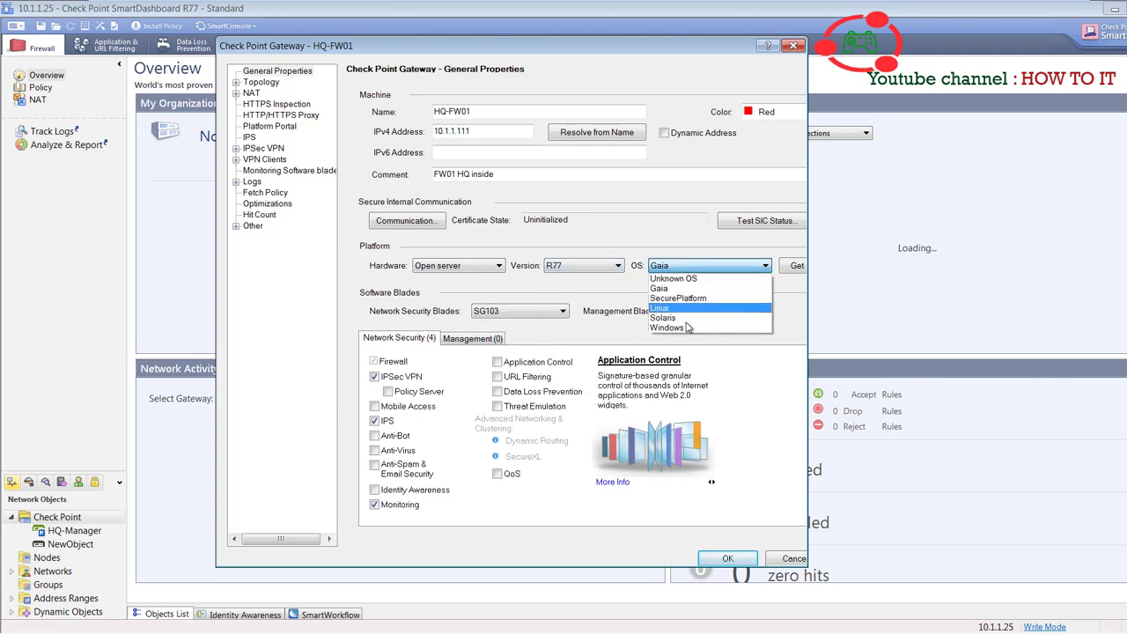
click(677, 236)
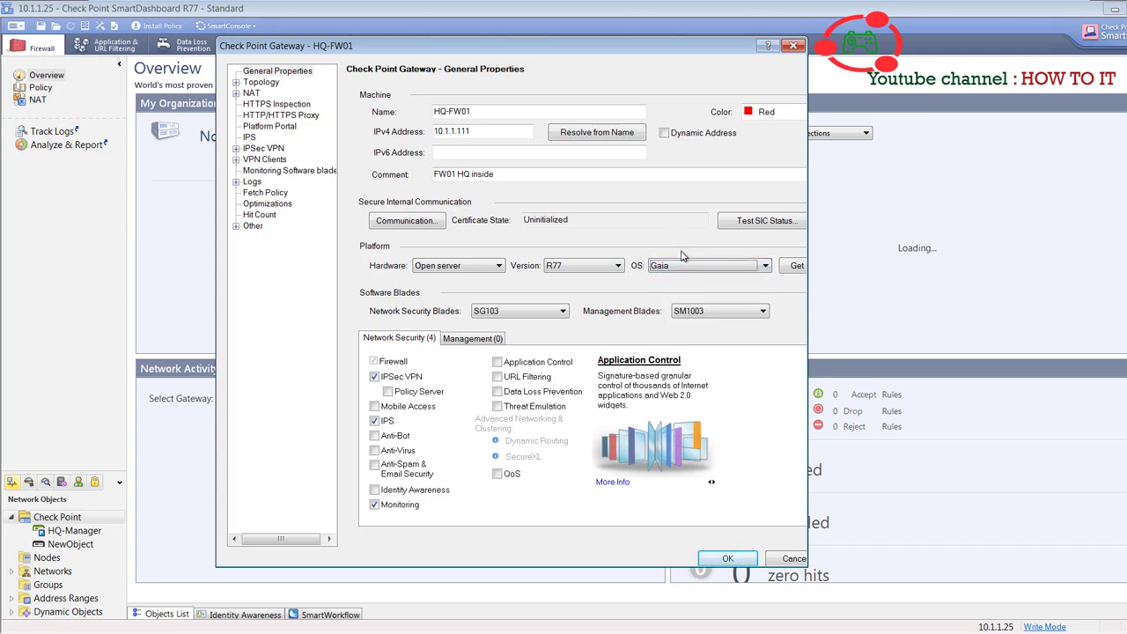
click(407, 221)
- Initialize trusted communication with HQ-FW01 using the one-time password, then retrieve its topology
click(478, 216)
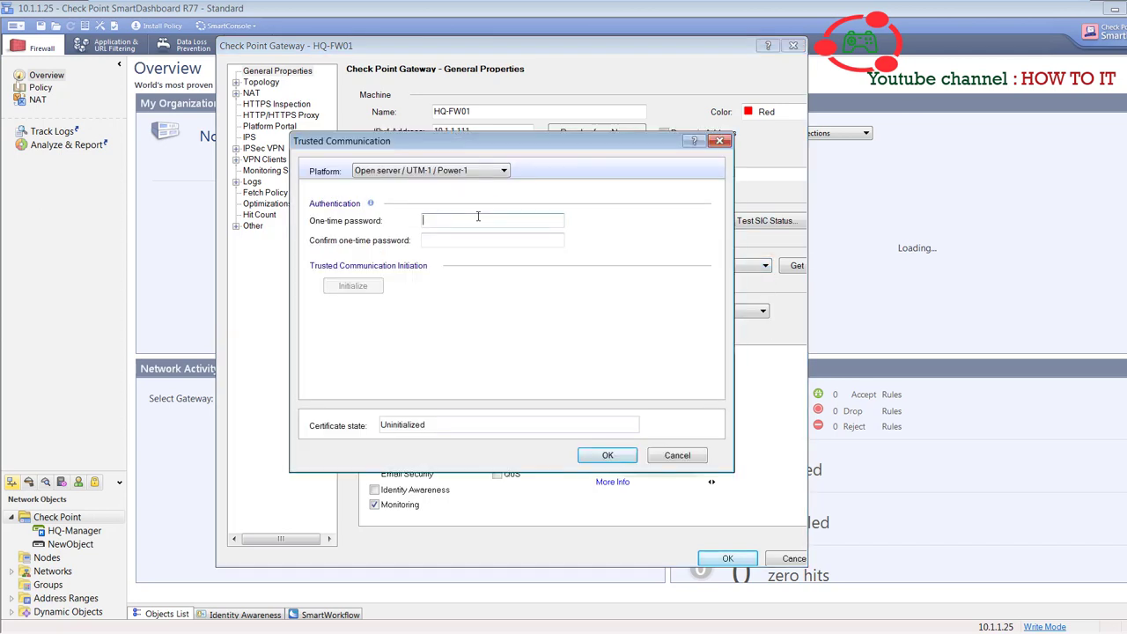
click(463, 171)
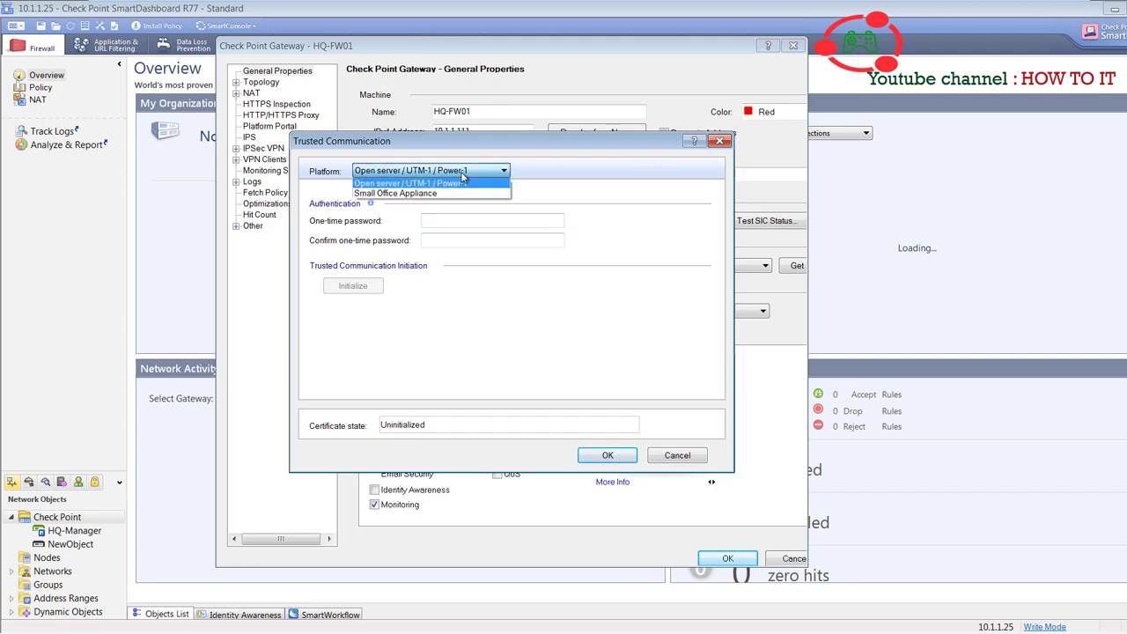
click(458, 182)
text(123)
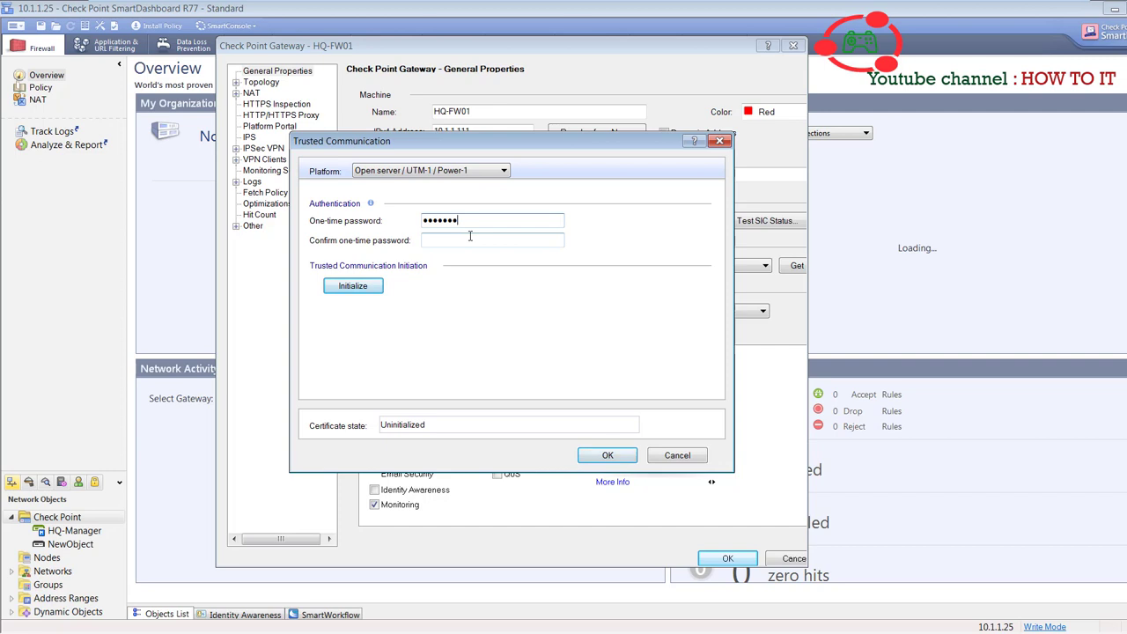
click(470, 236)
click(357, 292)
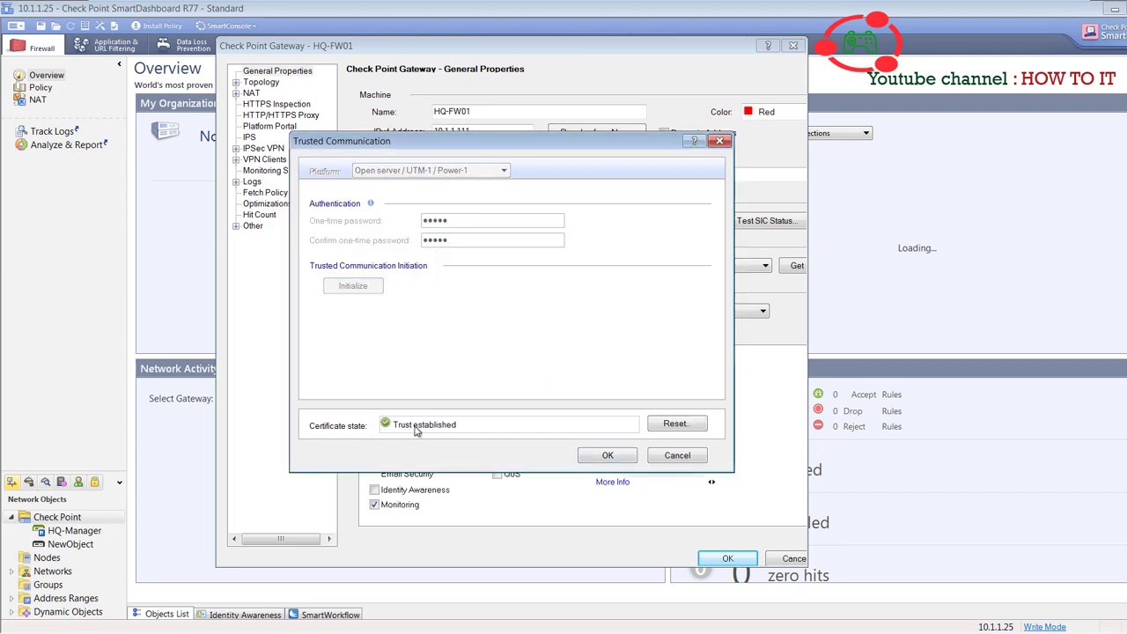
click(606, 456)
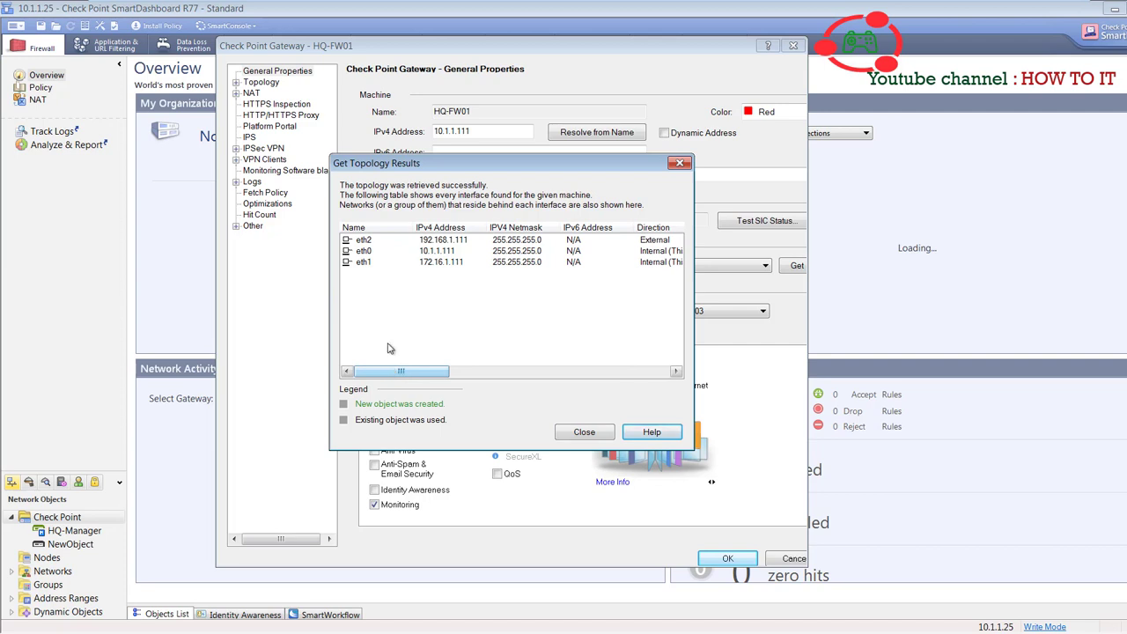
- Check interfaces eth0, eth1 and external eth2 (192.168.1.111), close the results and save HQ-FW01
click(387, 252)
click(460, 262)
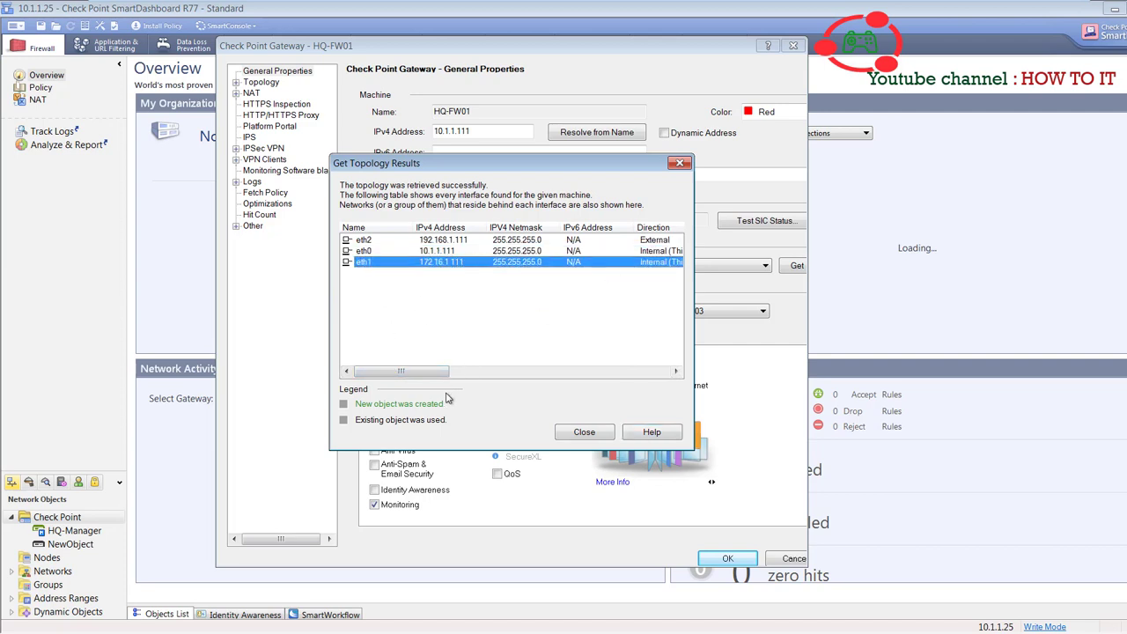
drag(435, 372, 543, 372)
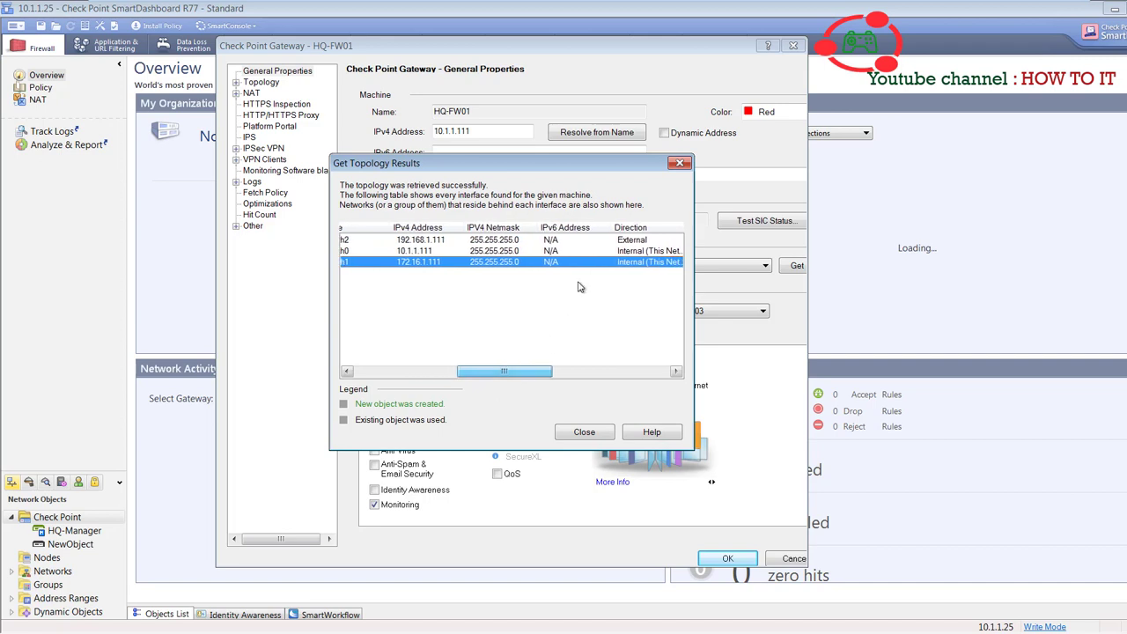
click(629, 241)
drag(480, 374, 378, 374)
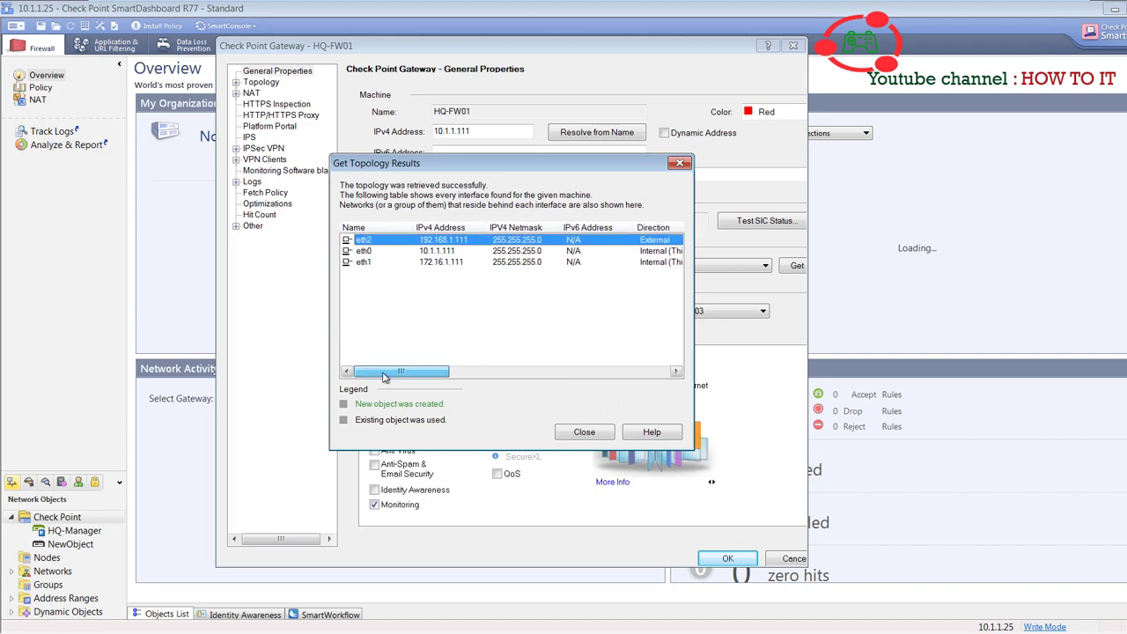
click(584, 432)
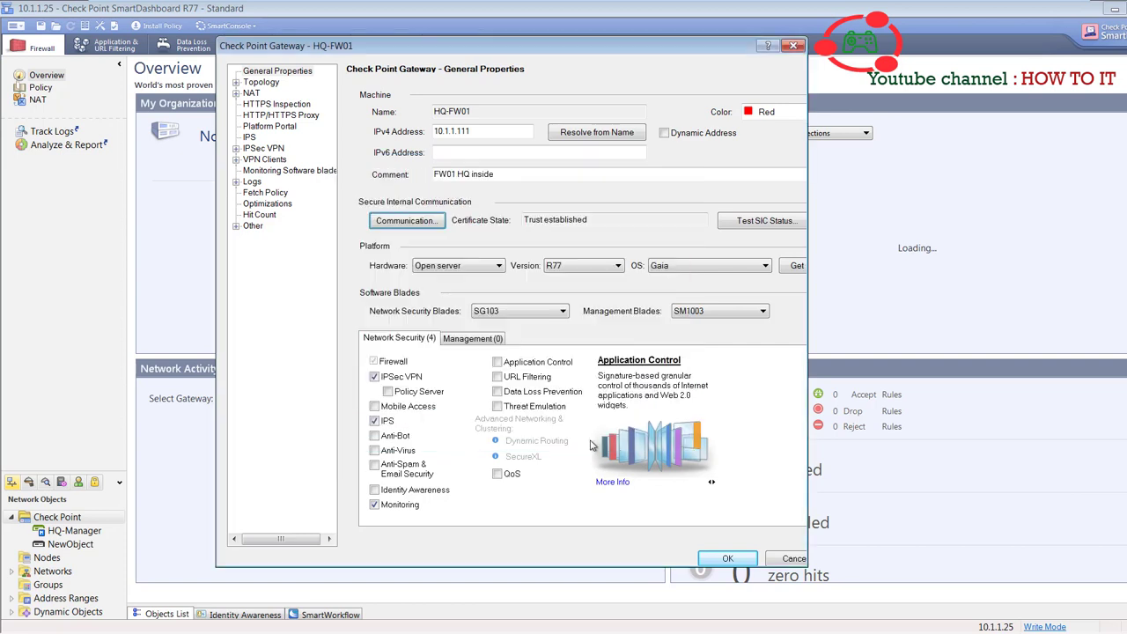
click(740, 560)
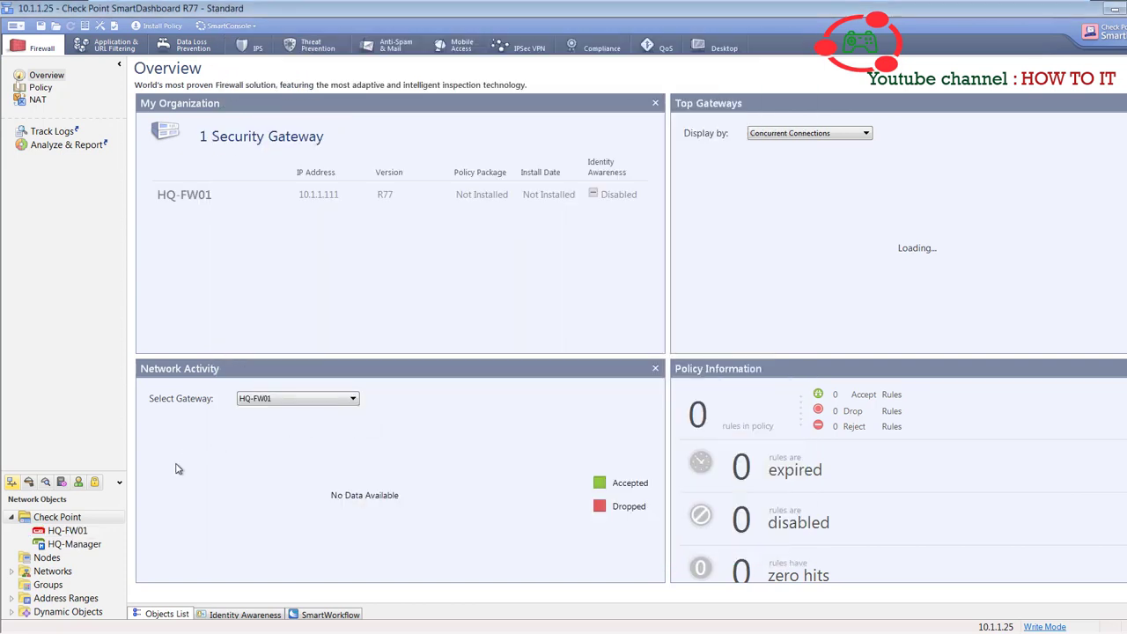
click(76, 531)
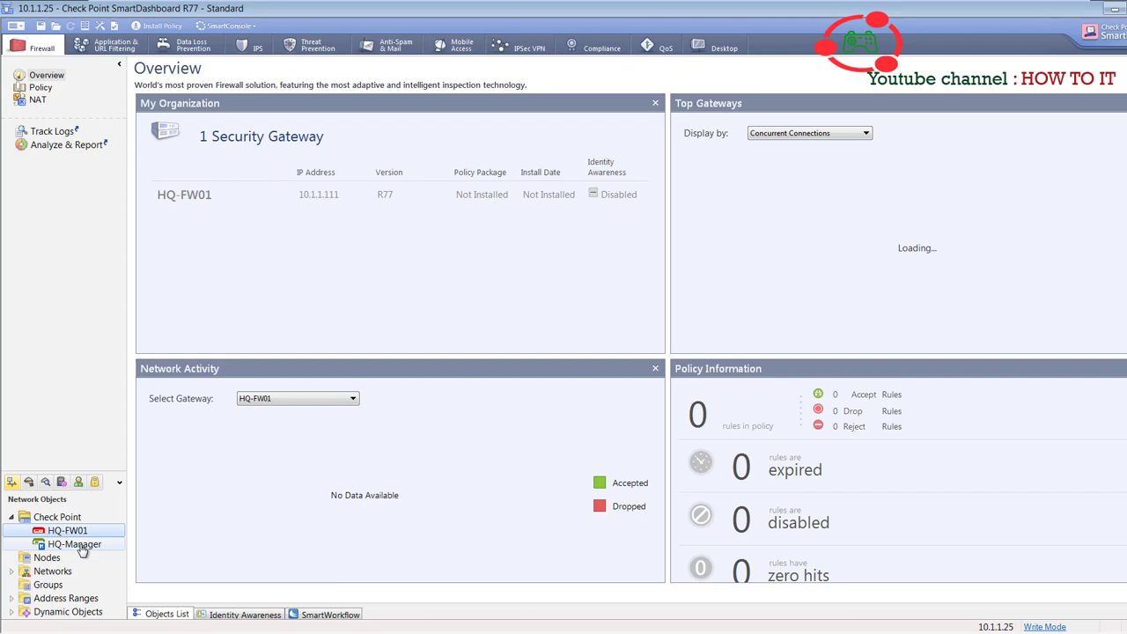
click(78, 545)
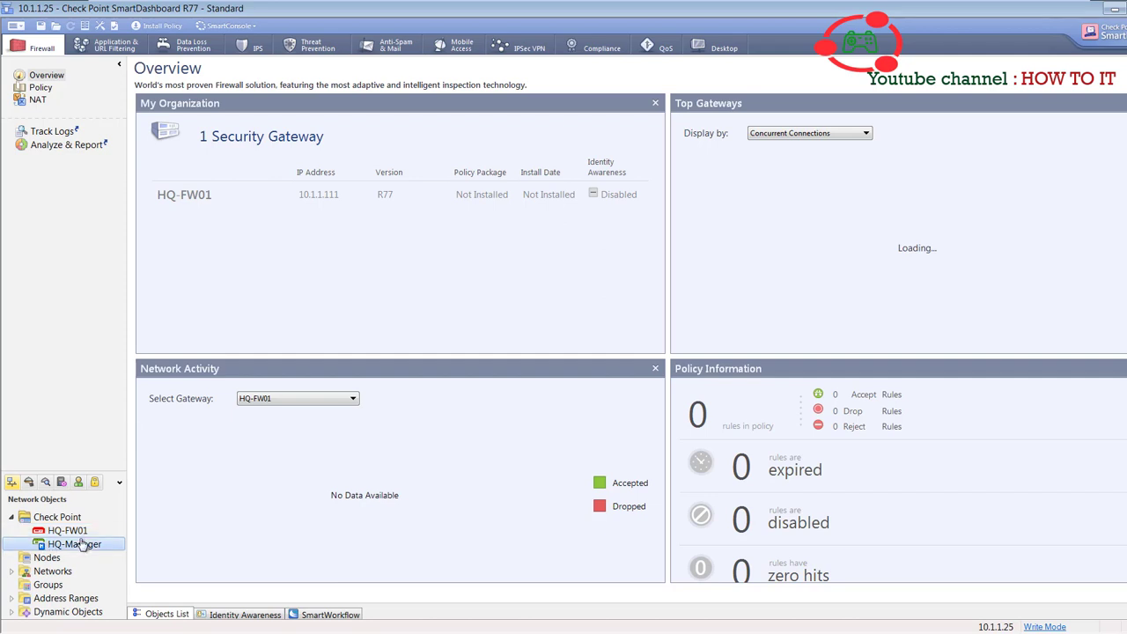
click(74, 533)
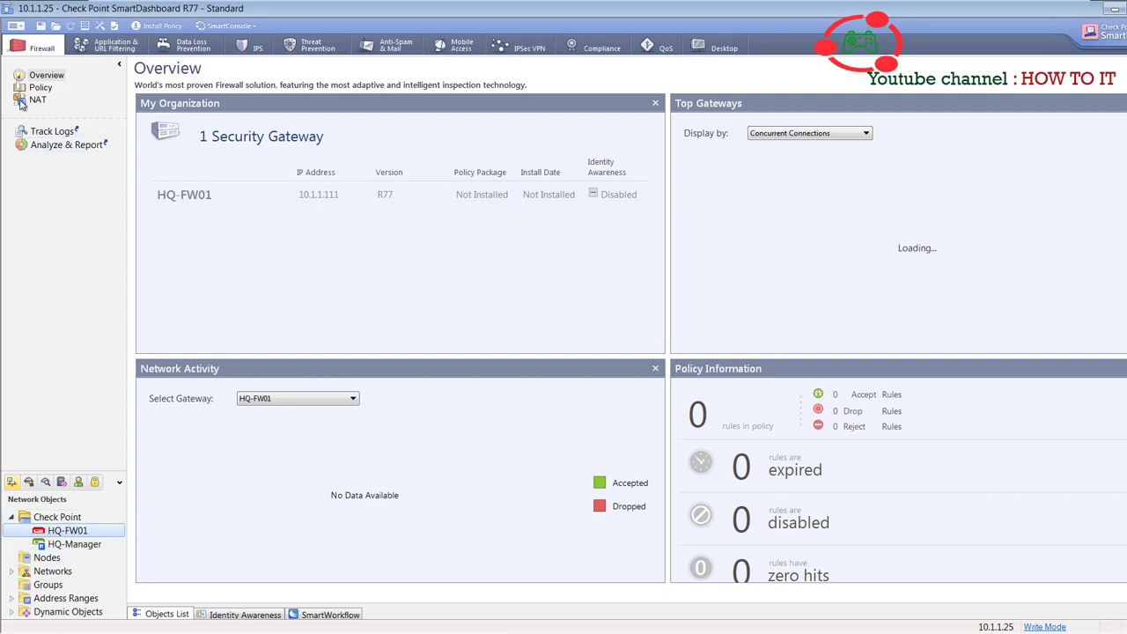
double_click(75, 531)
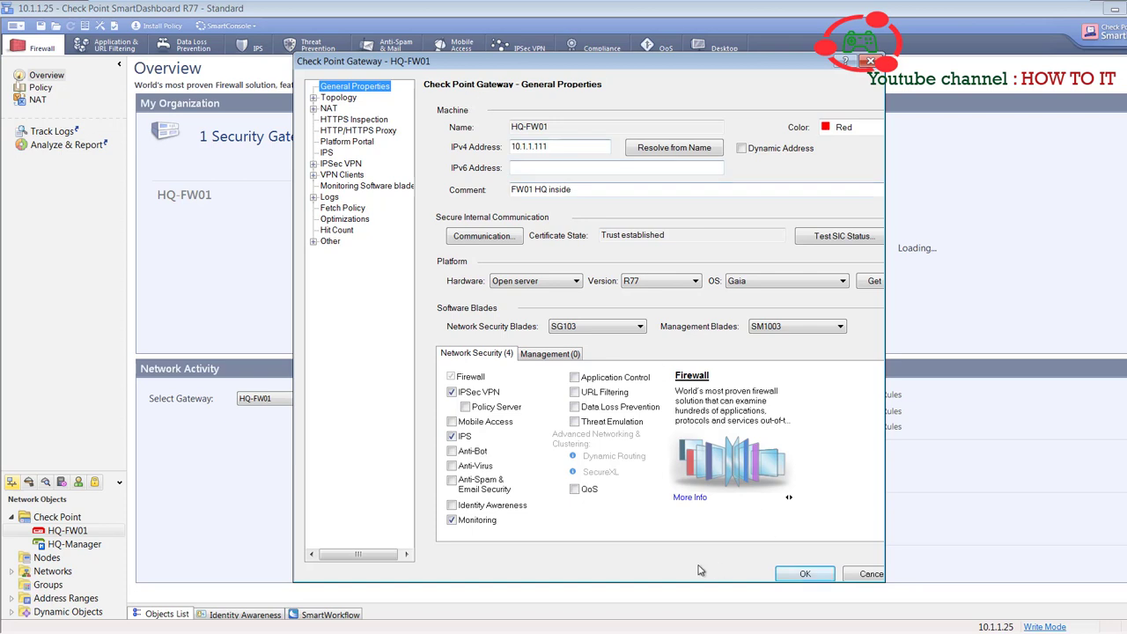
click(326, 109)
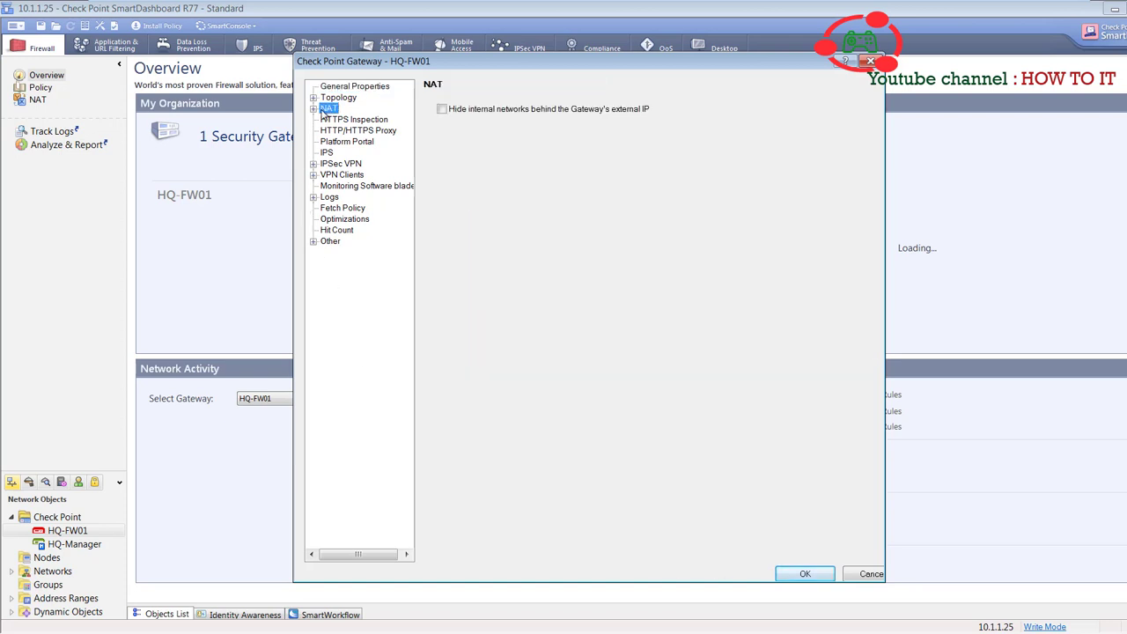
click(313, 109)
click(330, 119)
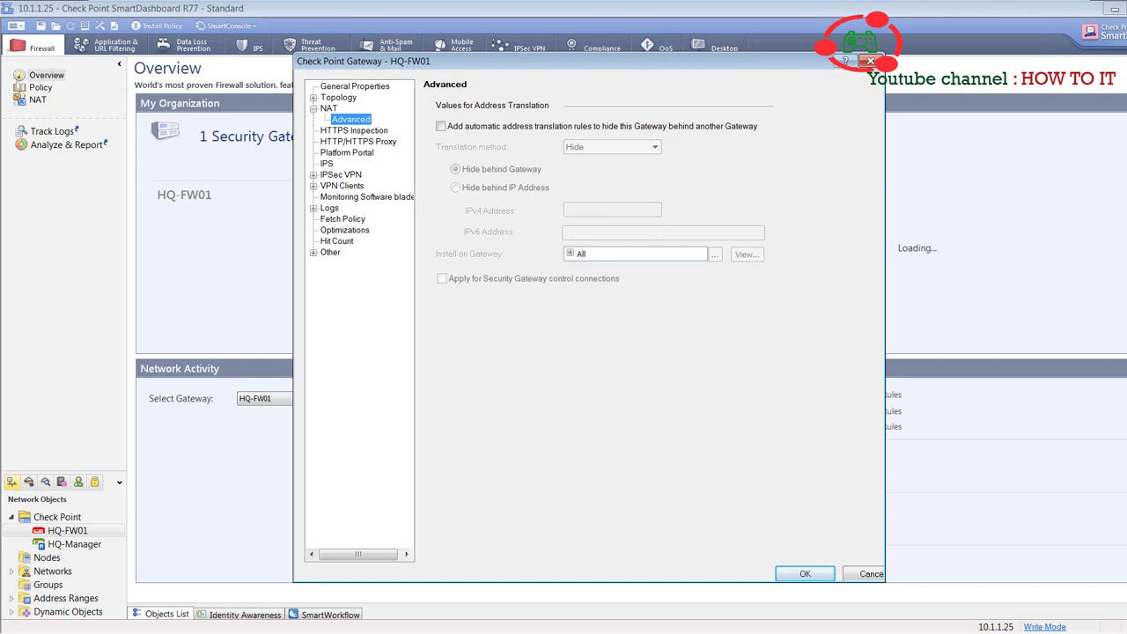
click(870, 575)
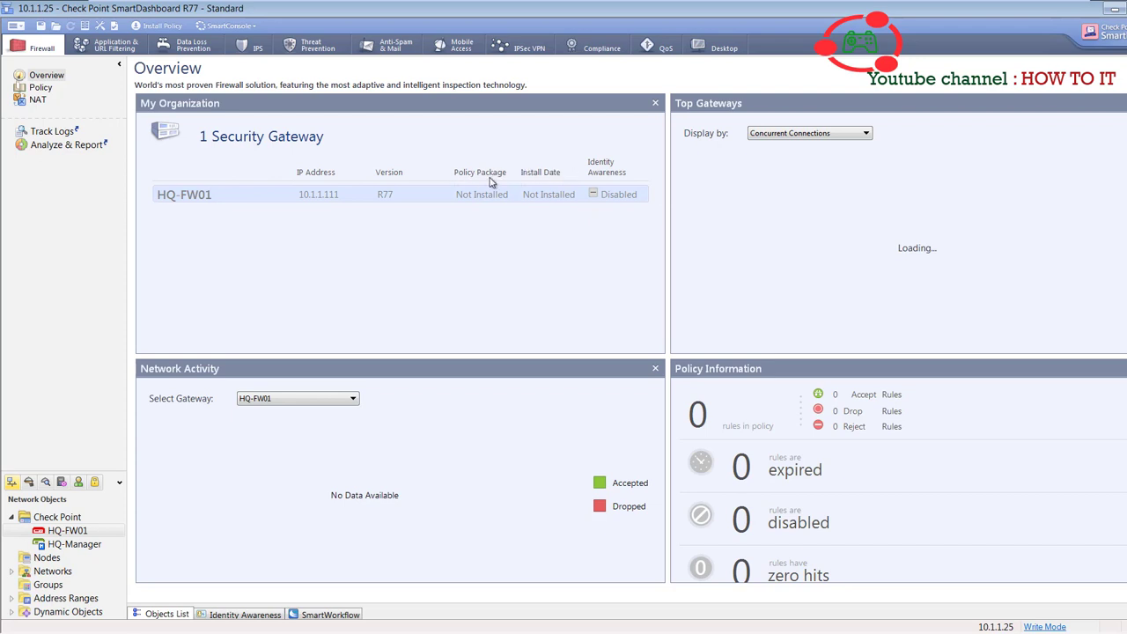
click(58, 518)
- Create a new host node named Win7-inside with colour Blue
click(37, 561)
right_click(51, 561)
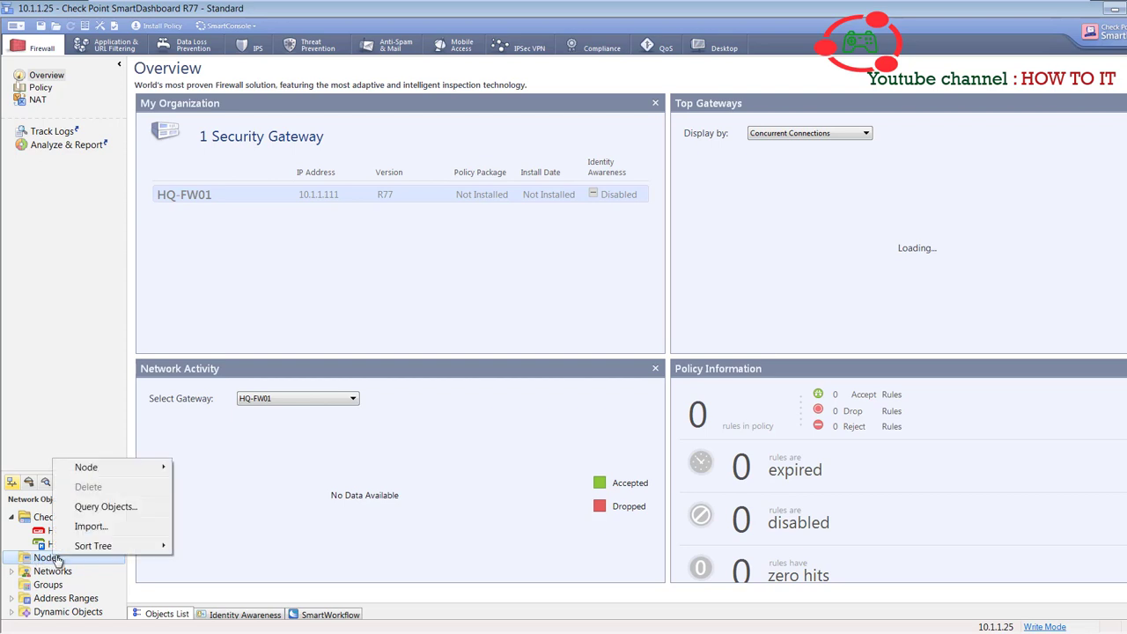
mouse_move(109, 470)
click(220, 482)
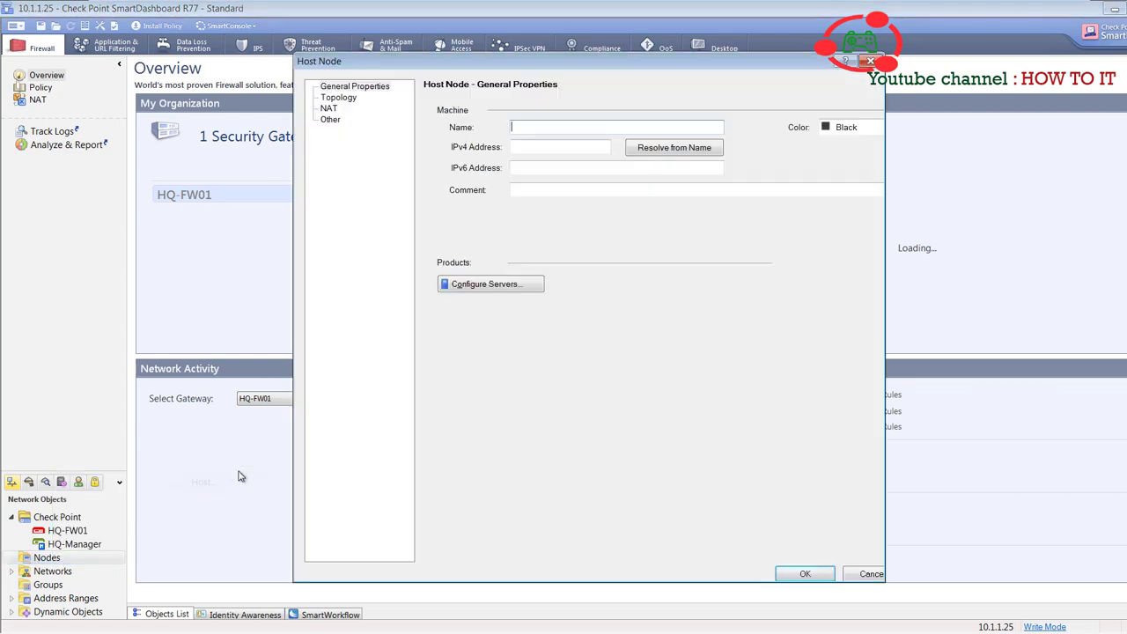
click(541, 129)
click(874, 132)
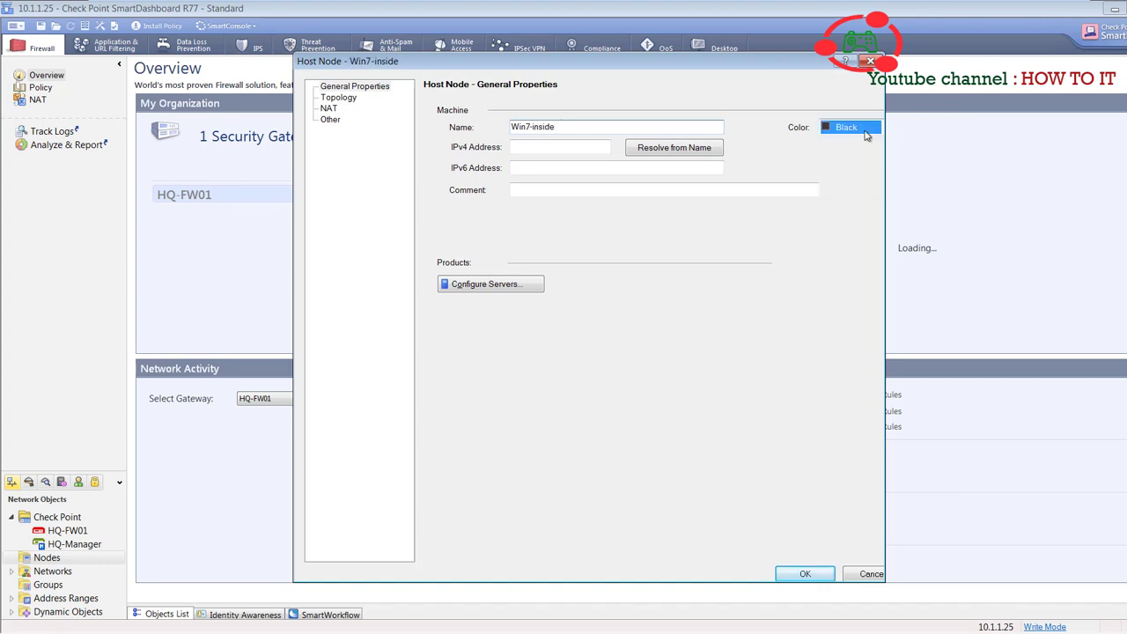
click(844, 165)
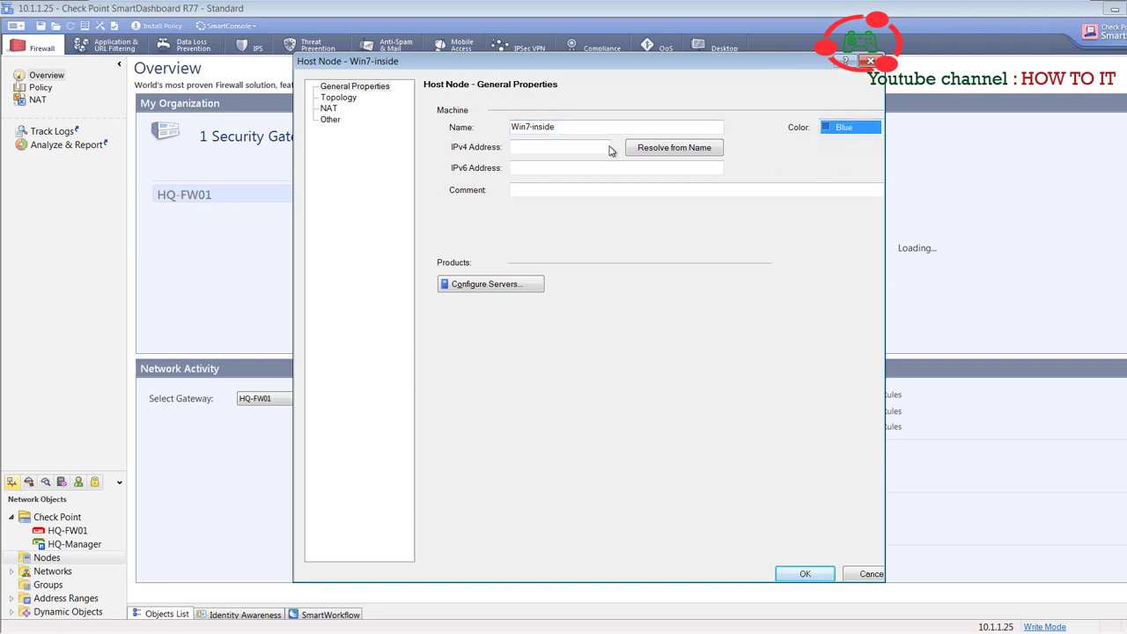
- Give Win7-inside IPv4 address 10.1.1.50 and comment 'Mgmt firewall inside', then save it
click(547, 148)
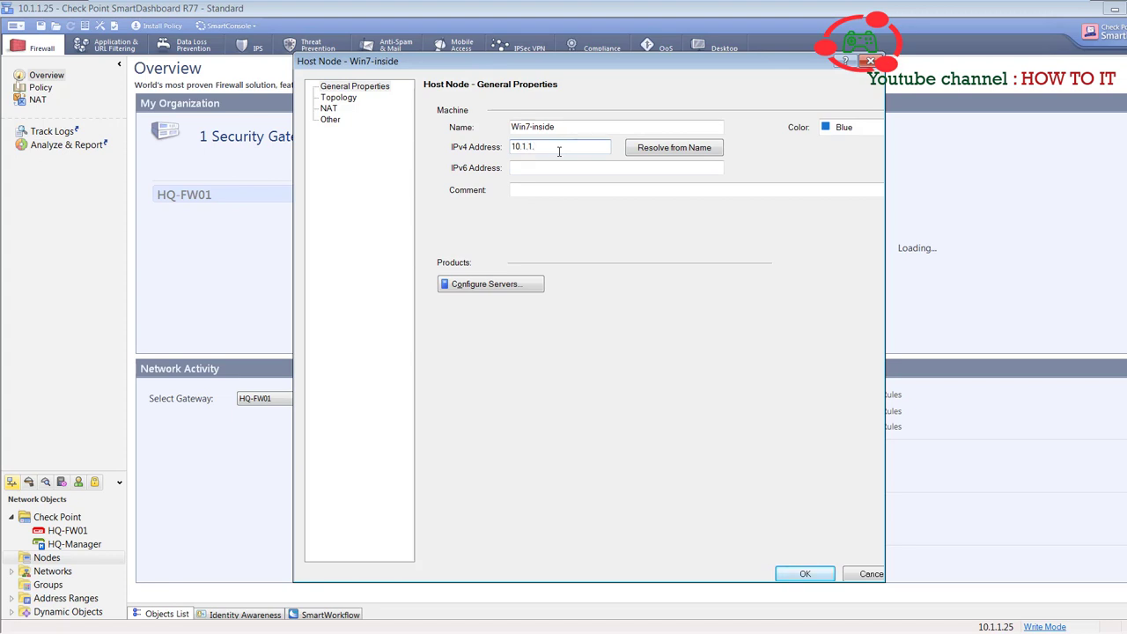
text(10.1.1.50)
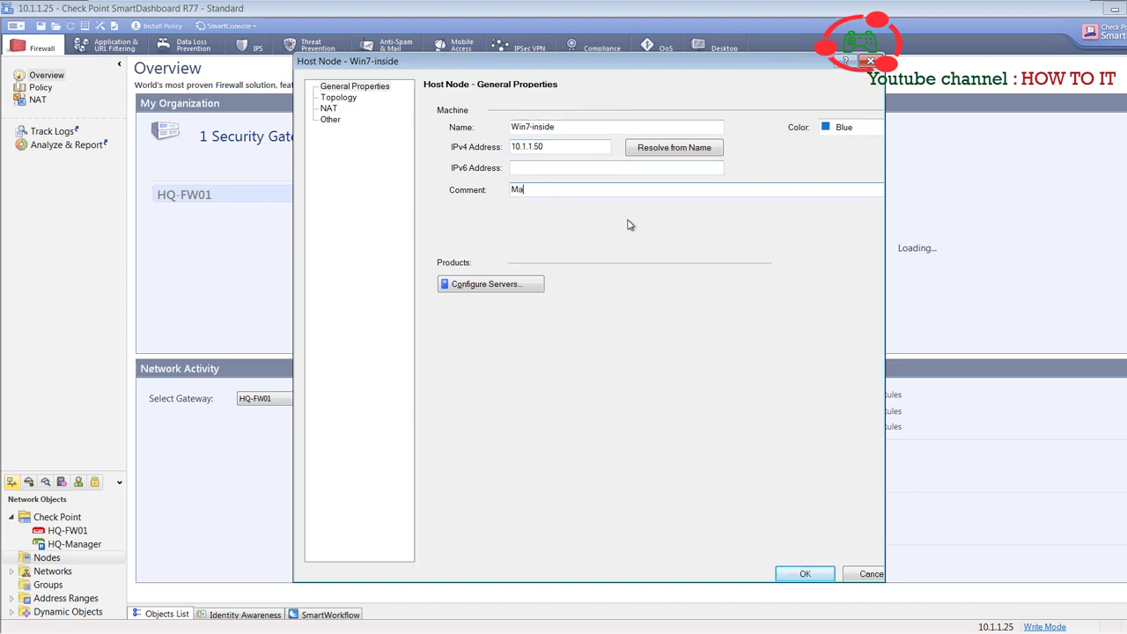
text(mt)
text(fire)
text(wall inside)
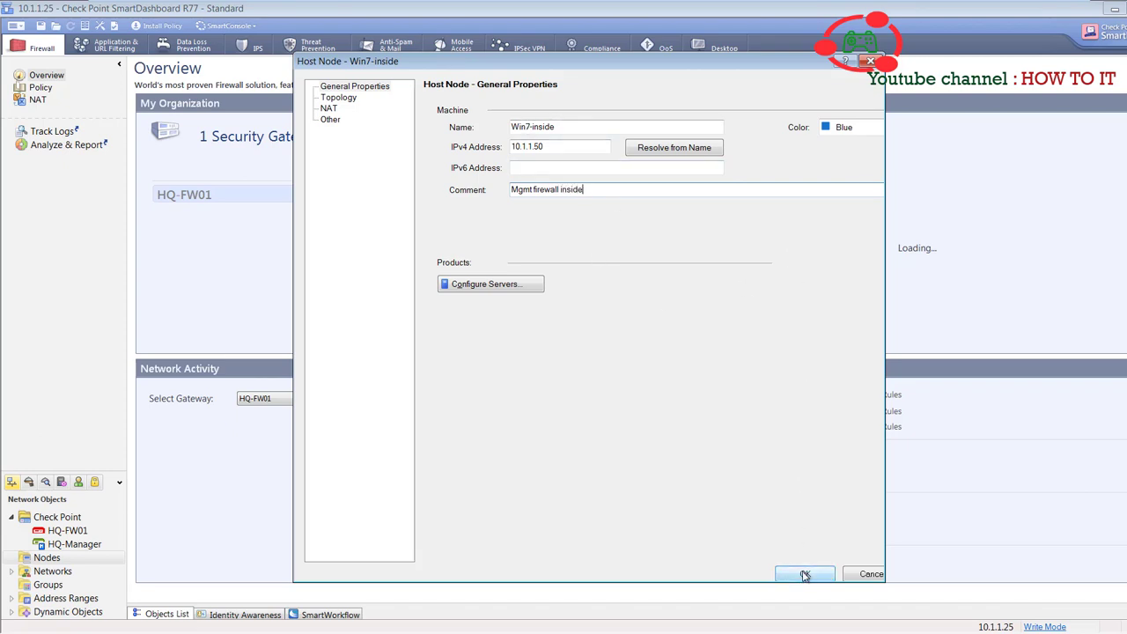
click(816, 573)
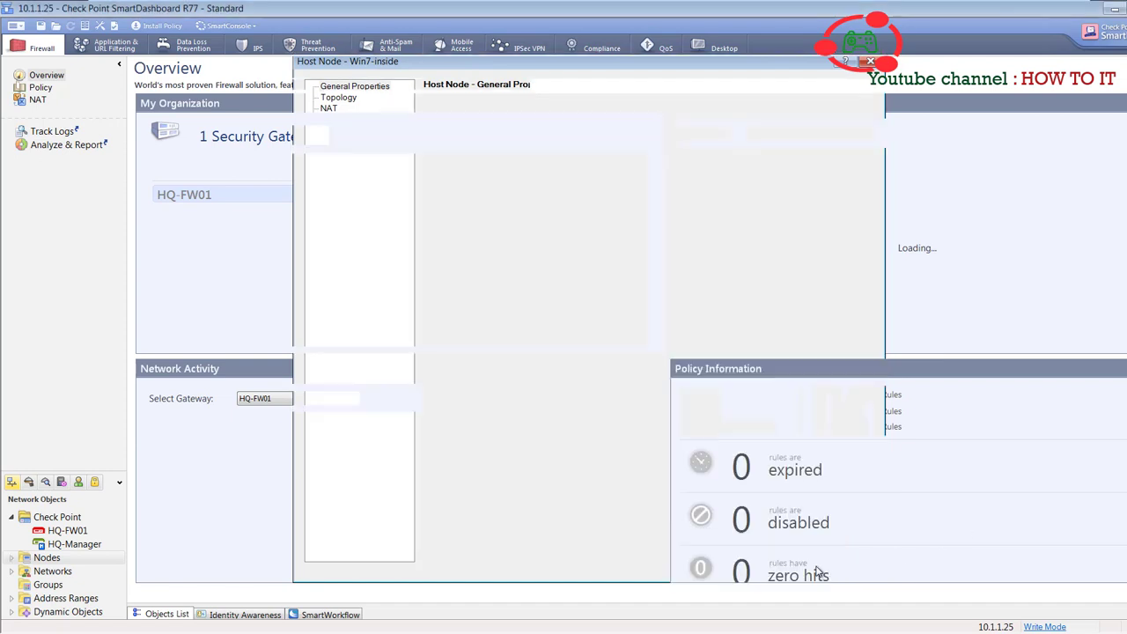
- Check the saved Win7-inside host, then start a new network object named Internal-HQ
click(11, 558)
click(45, 575)
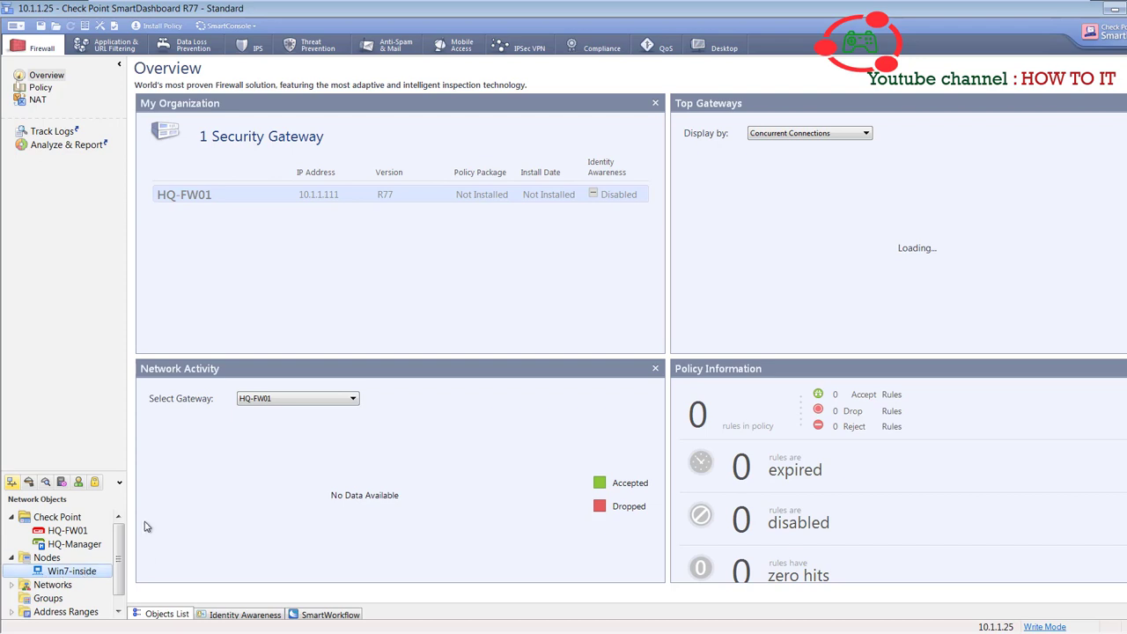
mouse_move(646, 191)
scroll(117, 561, down, 1)
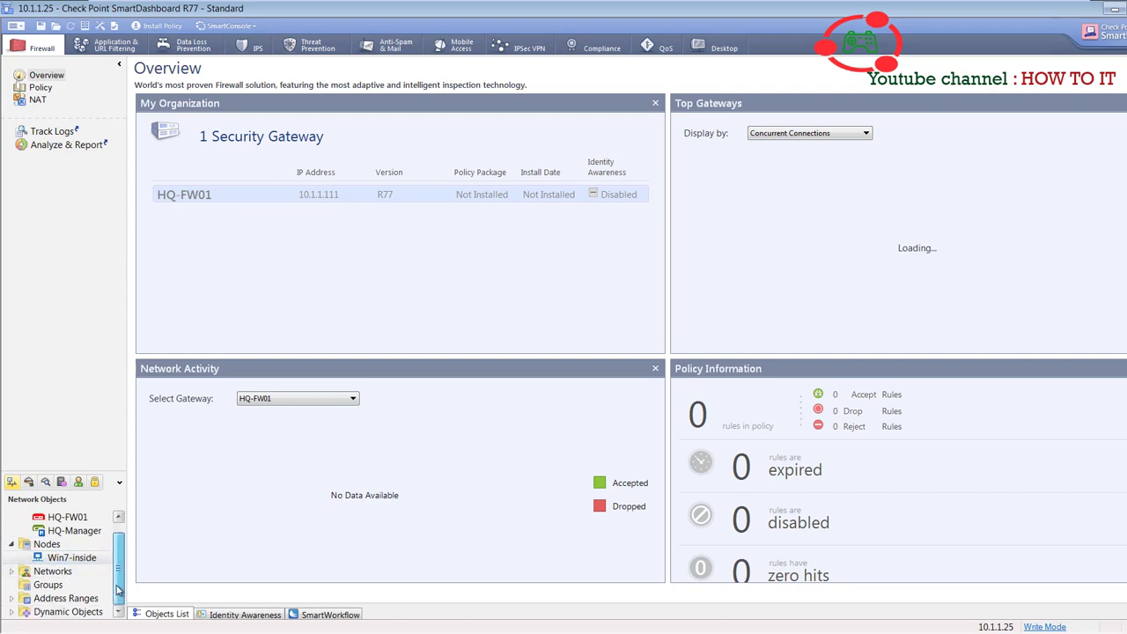
click(26, 574)
double_click(25, 574)
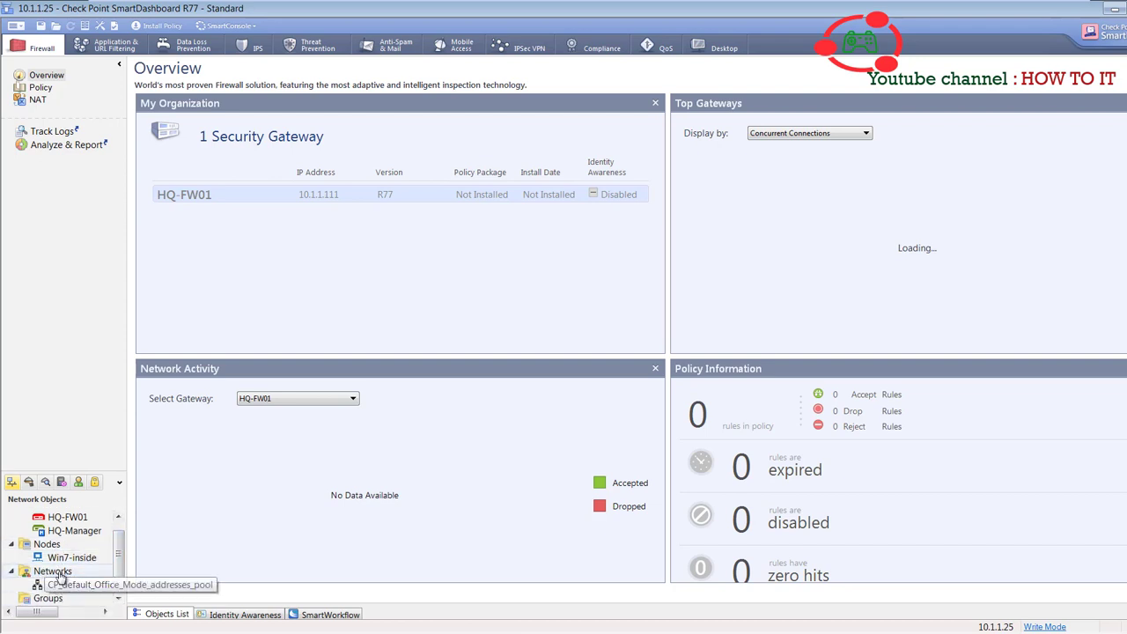
right_click(56, 572)
click(110, 483)
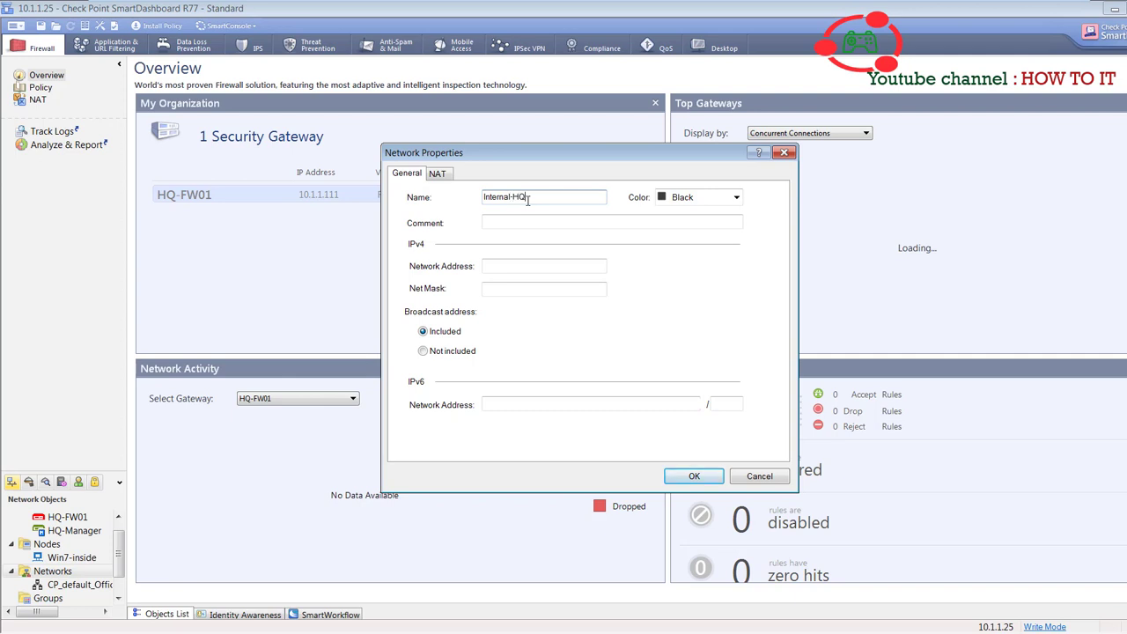
- Set the network to Brown, comment 'Internal Network at HQ', address 10.1.1.0, mask 255.255.255.0
click(696, 199)
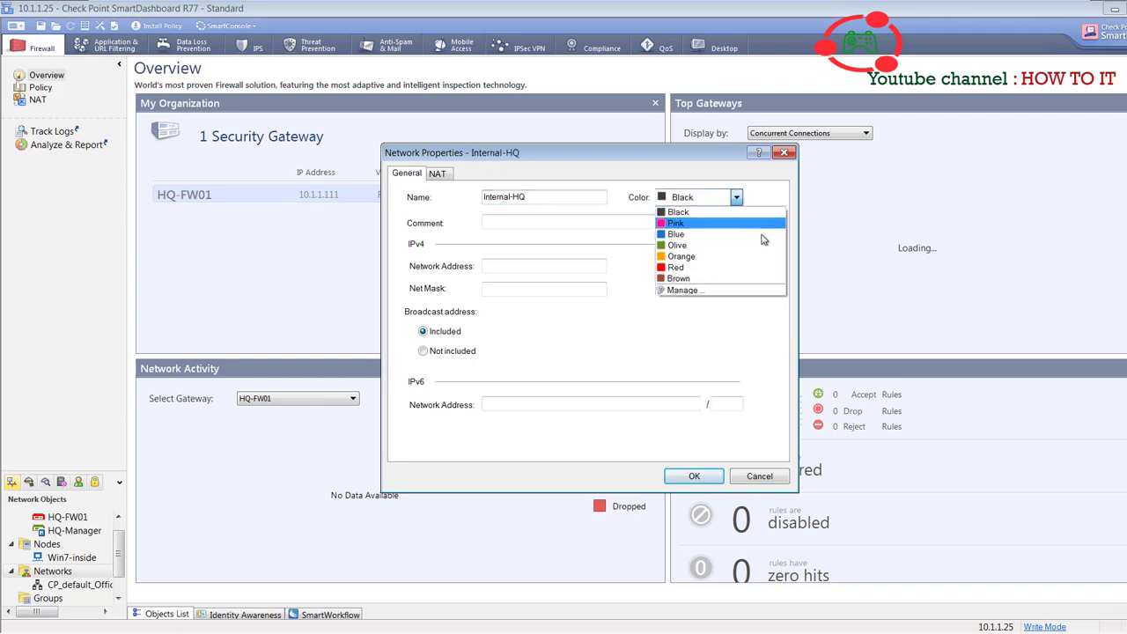
click(714, 279)
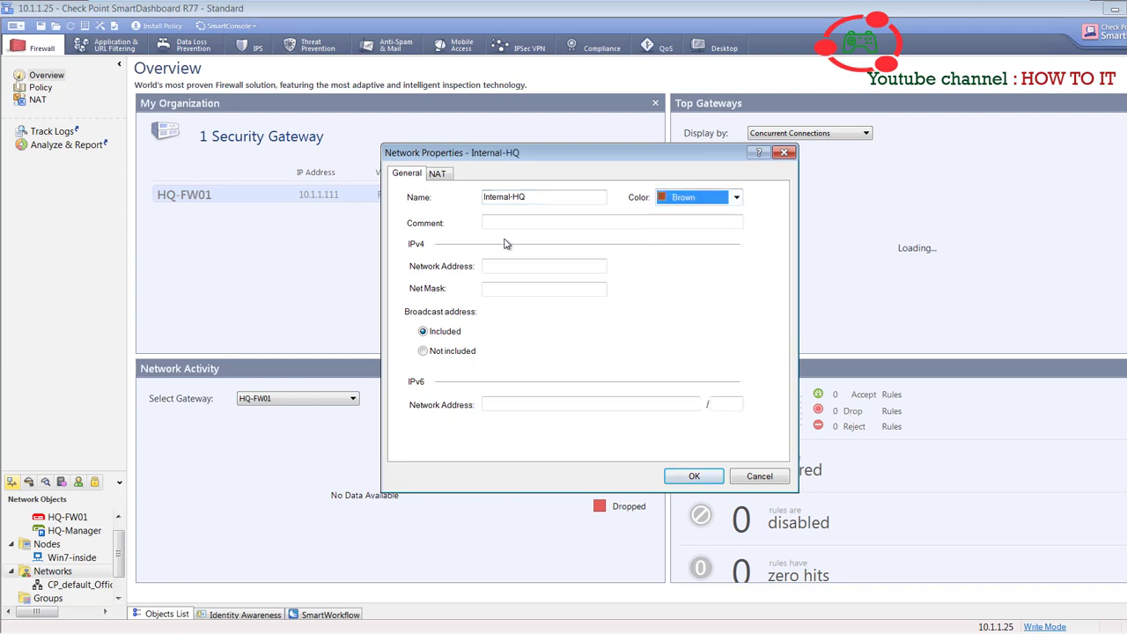
click(548, 222)
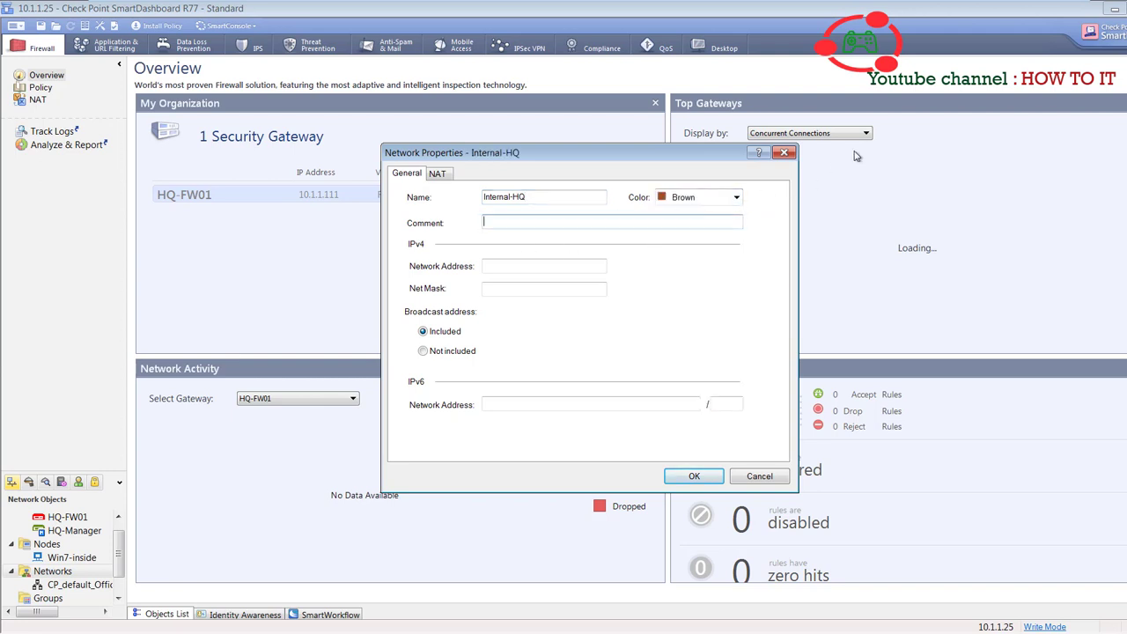
text(Interna)
key(BackSpace)
text(HQ)
key(Tab)
key(shift+Tab)
text(1)
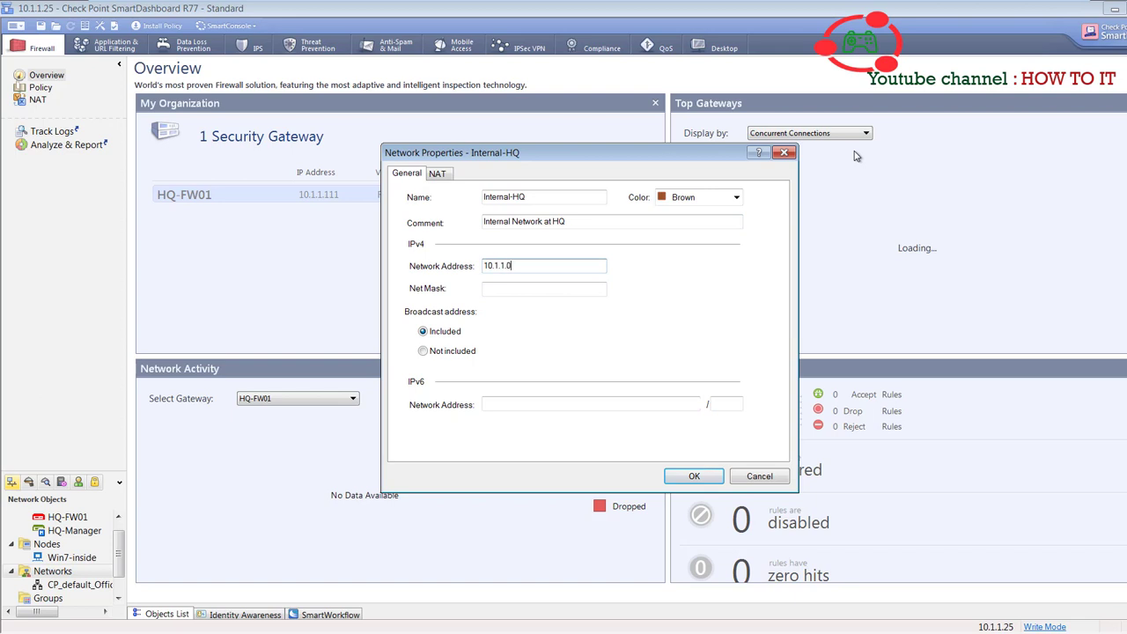
text(255)
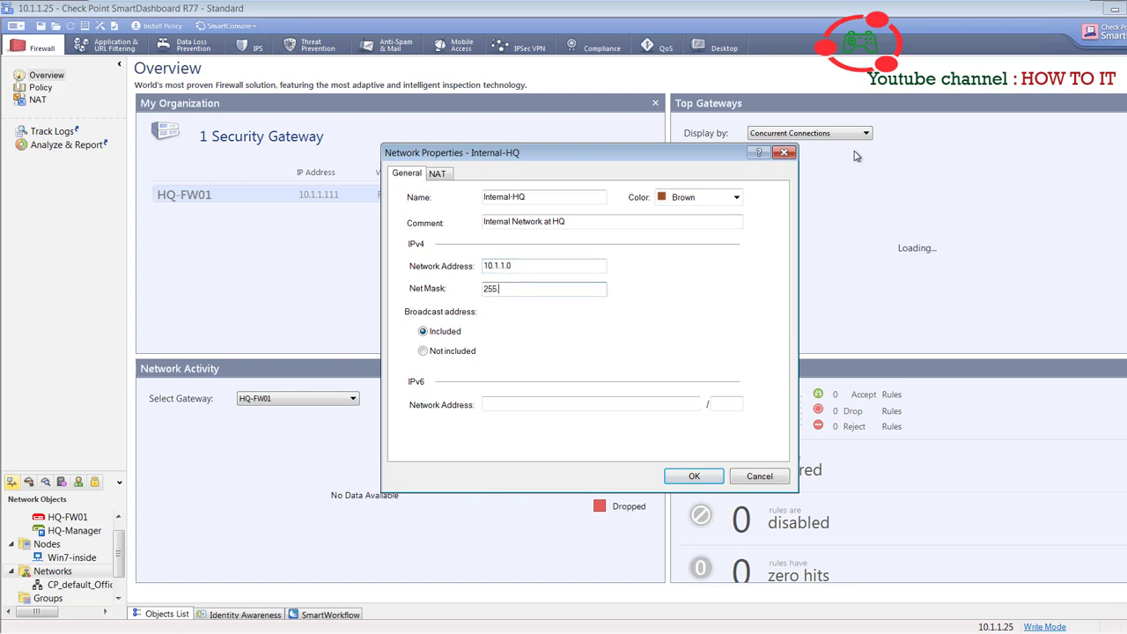
text(.255.255.0)
- Save Internal-HQ (mask 255.255.255.0), then reopen it from Networks to confirm its settings
click(695, 477)
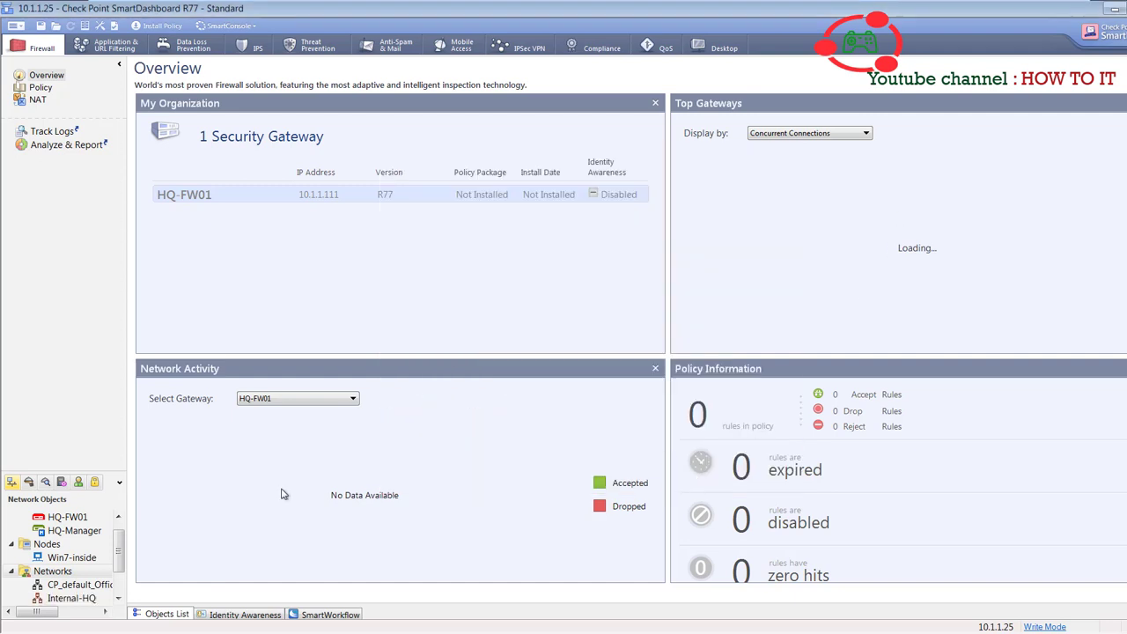
scroll(116, 565, down, 1)
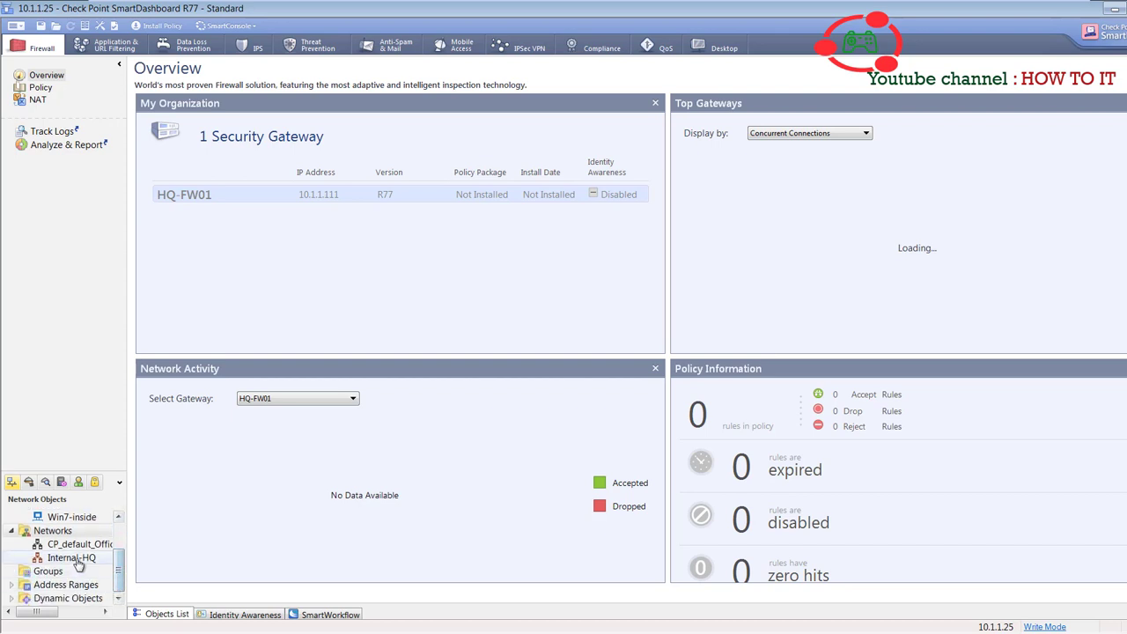
click(76, 558)
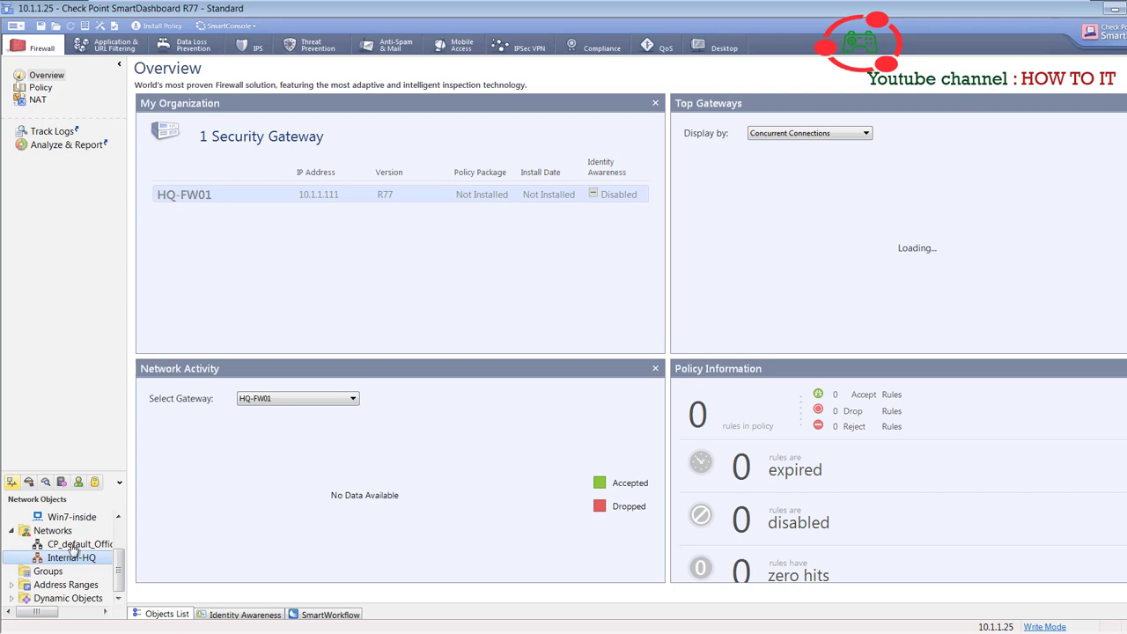
click(375, 315)
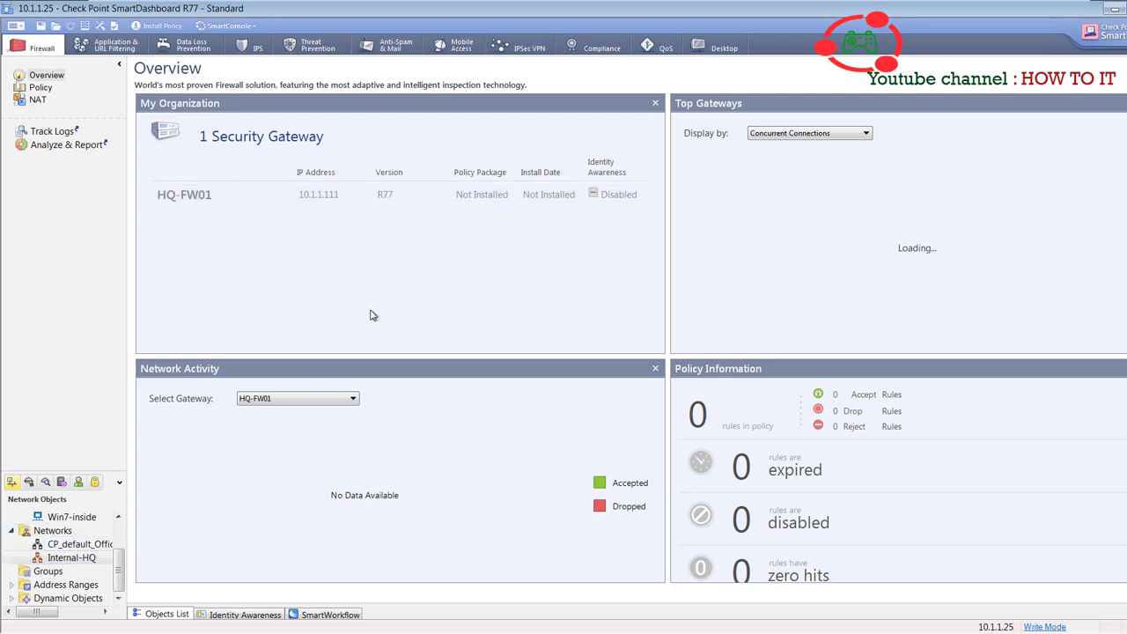
double_click(50, 559)
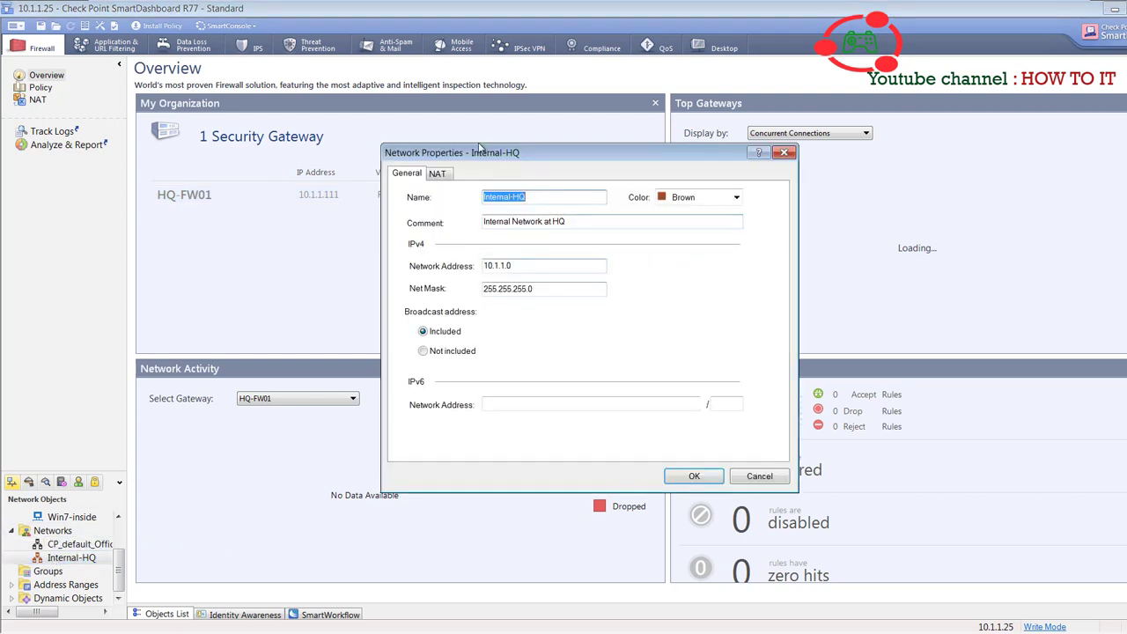
click(692, 476)
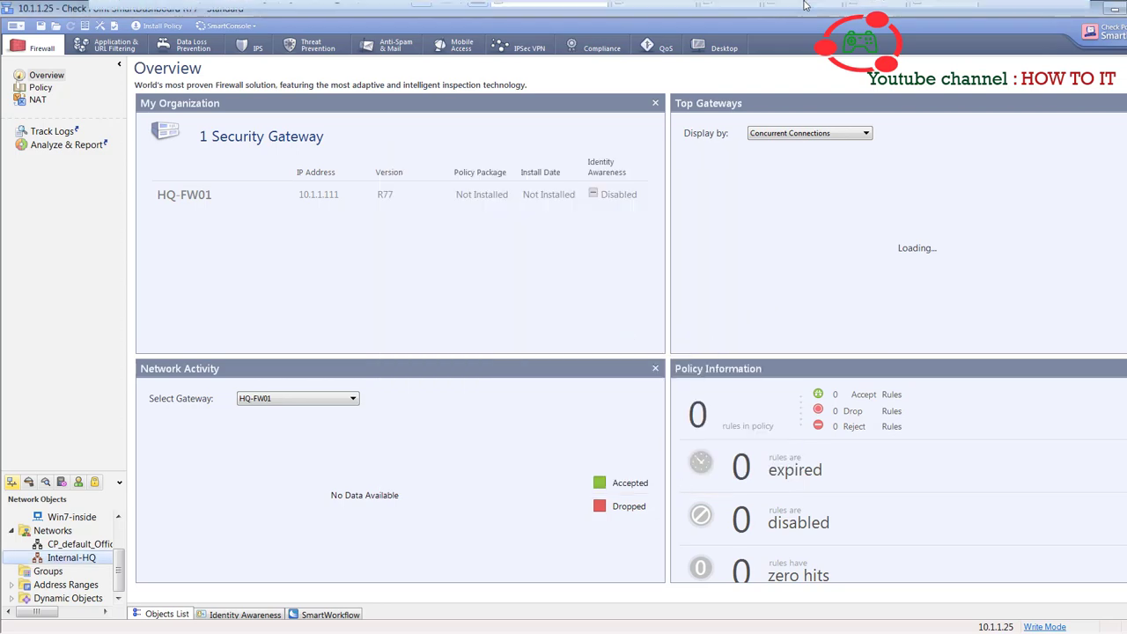
click(1041, 13)
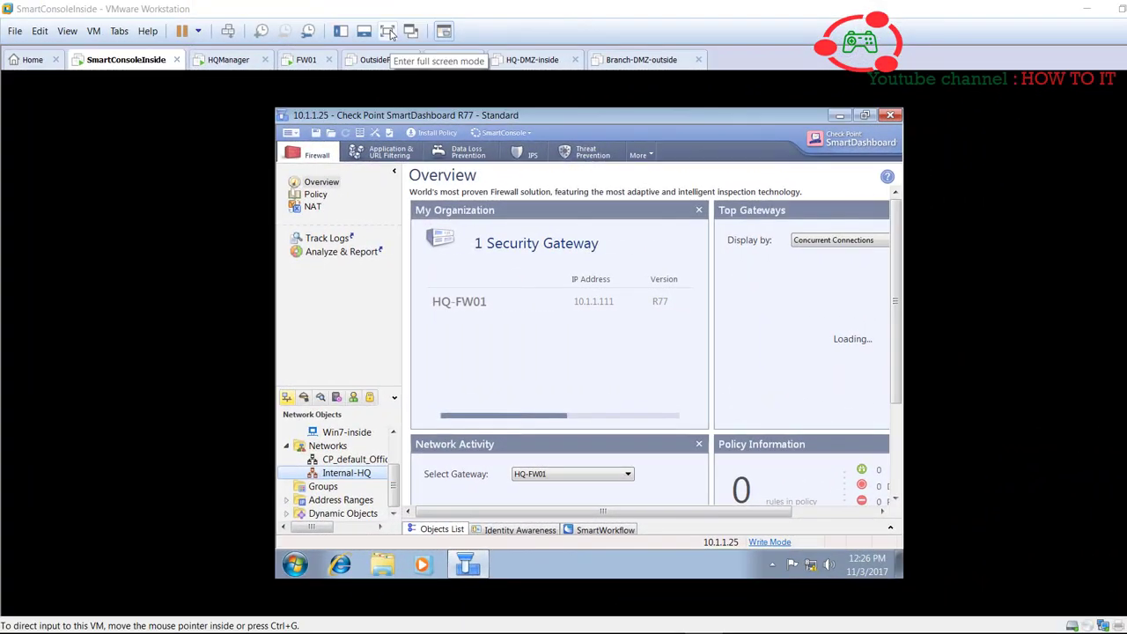
click(387, 31)
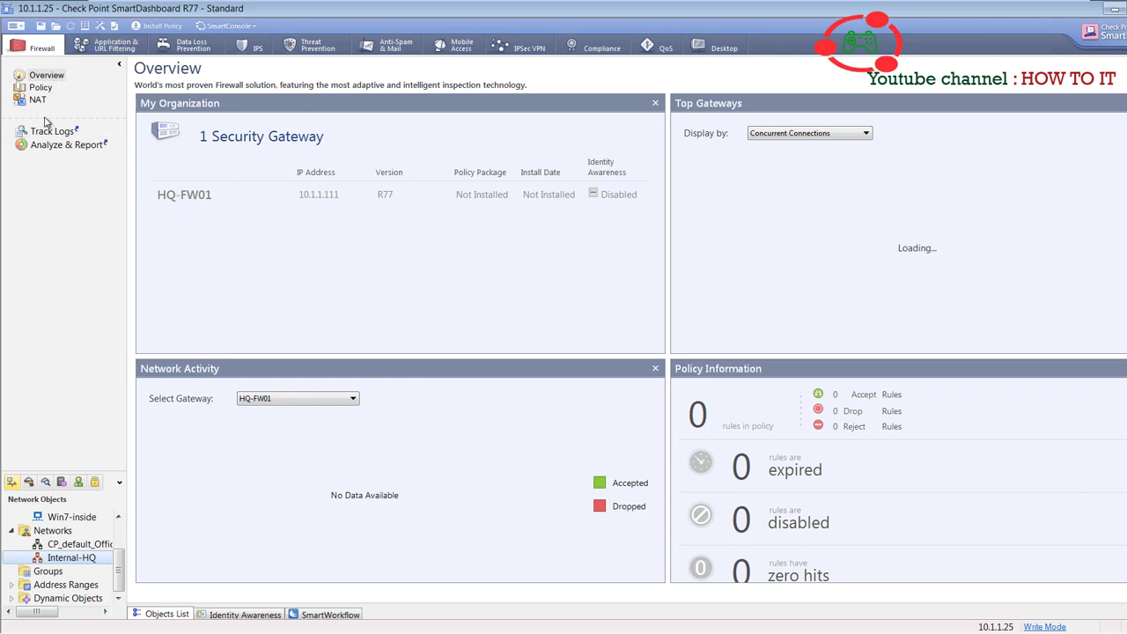
scroll(119, 572, up, 2)
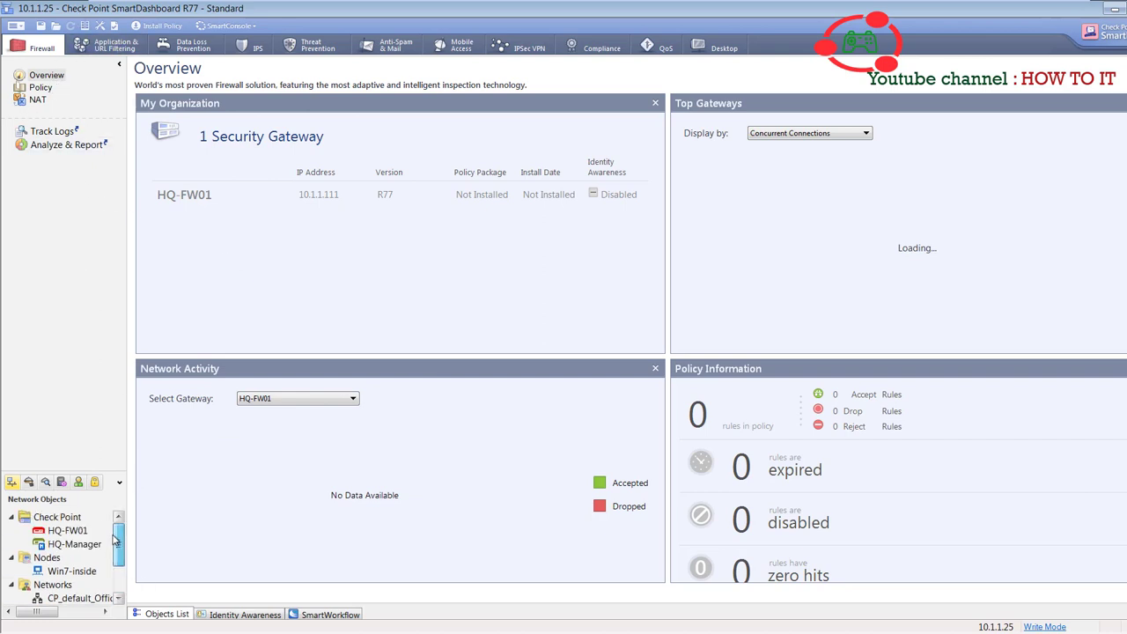
double_click(68, 531)
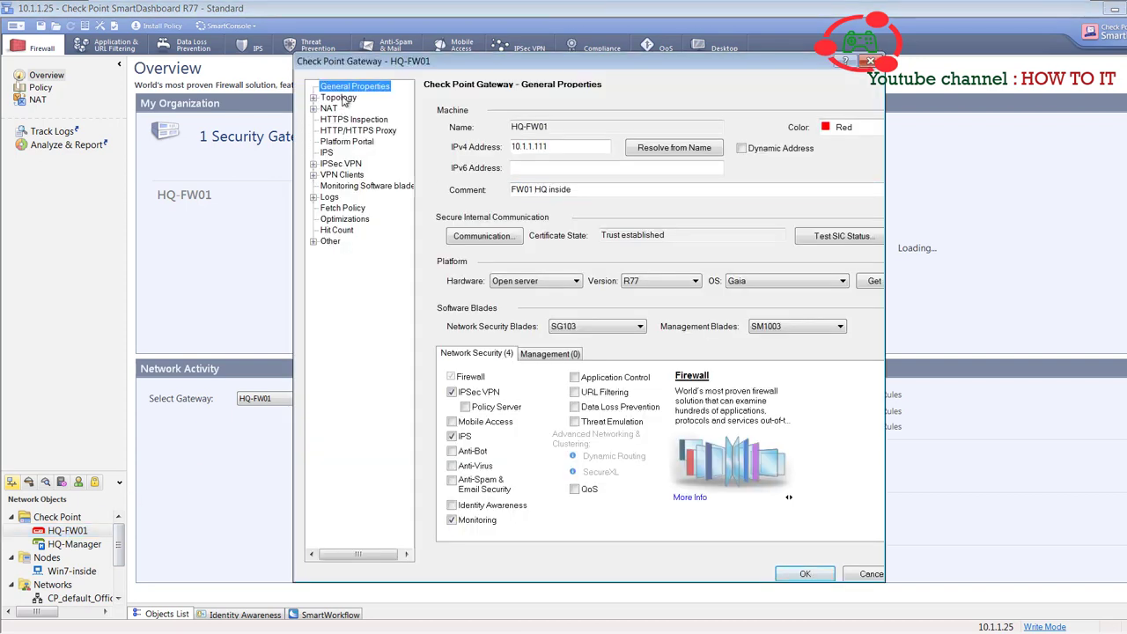
click(339, 98)
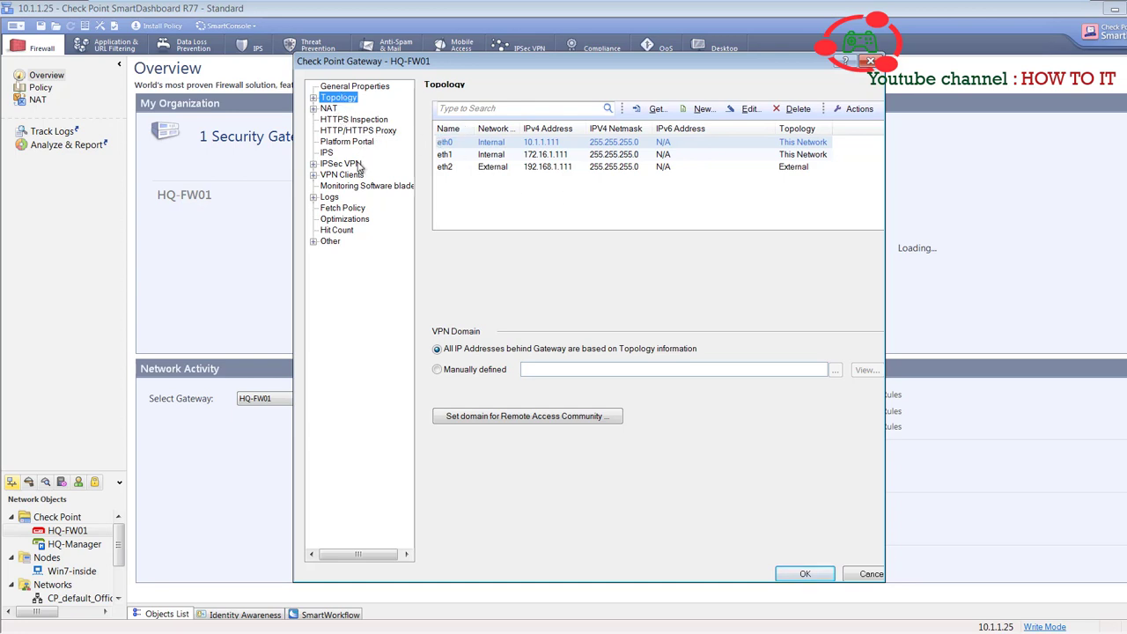
click(338, 201)
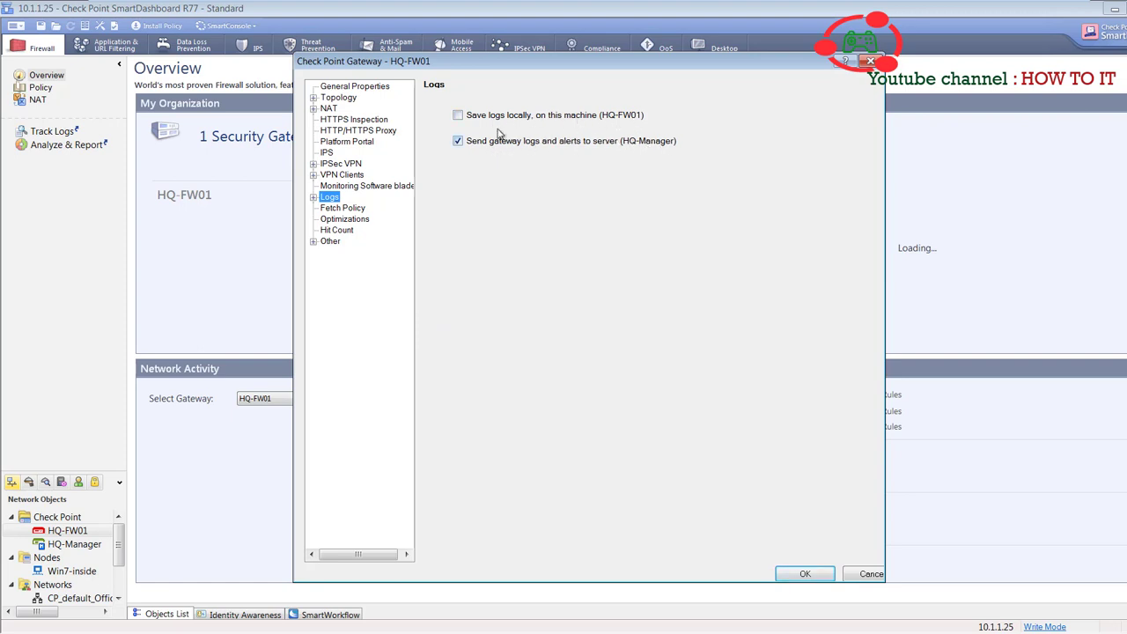
click(340, 174)
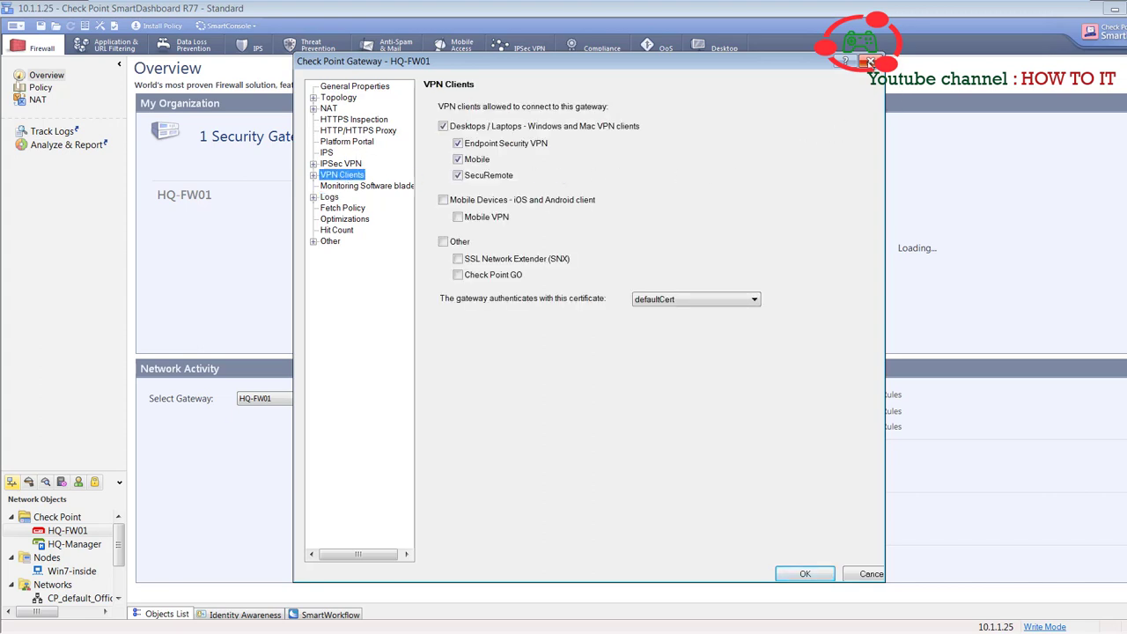
click(869, 61)
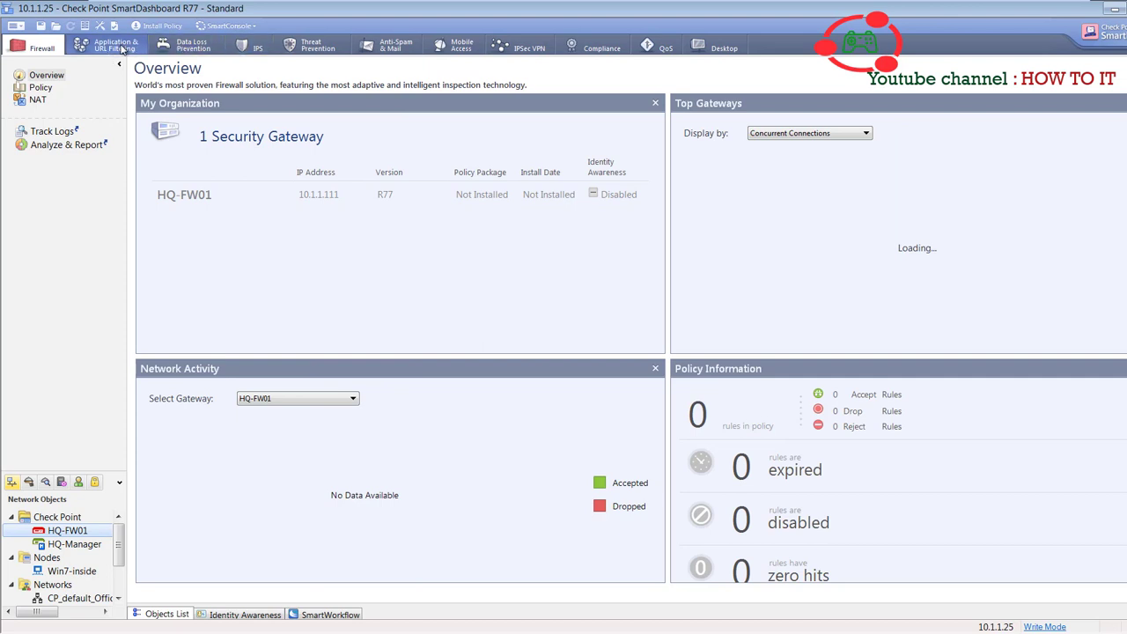
- Add a first rule to the empty Firewall policy and name it 'Allow mgmt traffic'
click(296, 51)
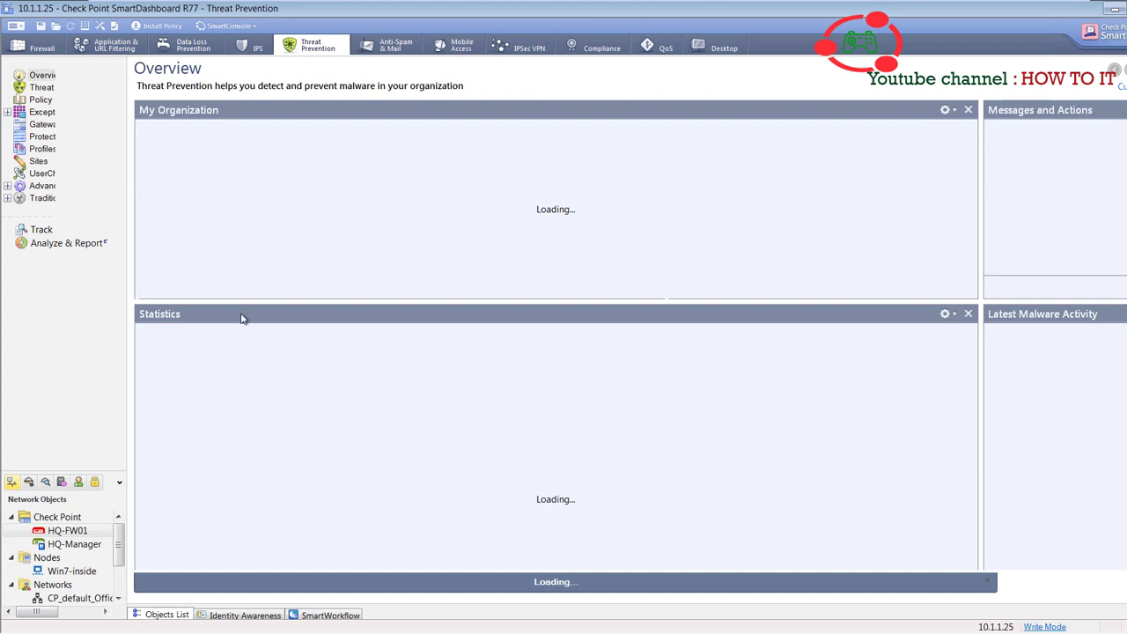
click(40, 51)
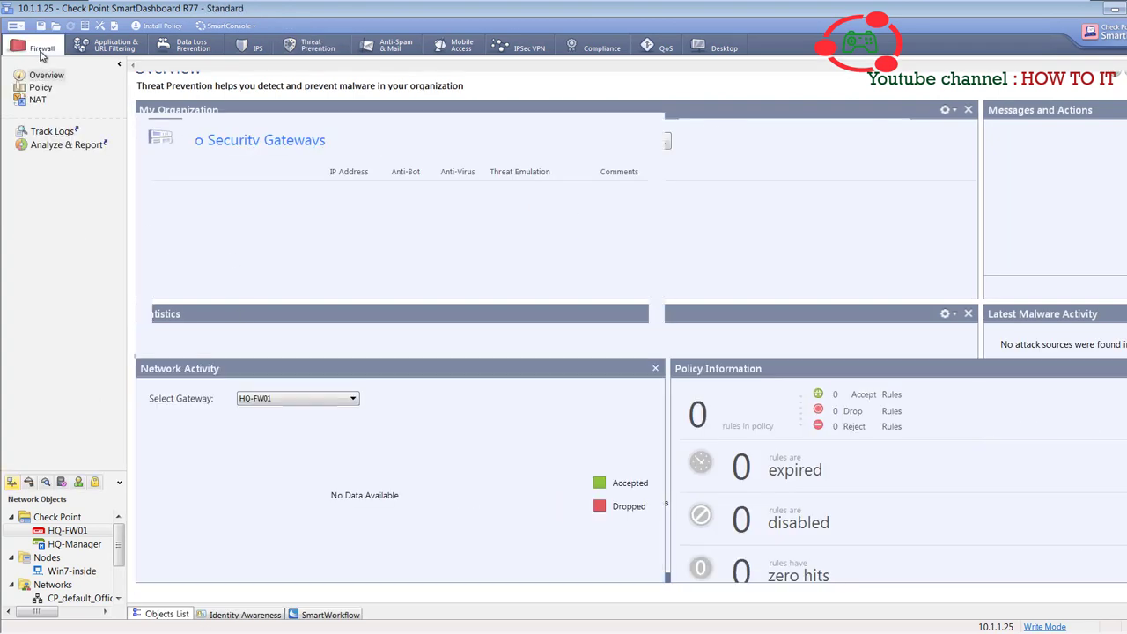
click(42, 92)
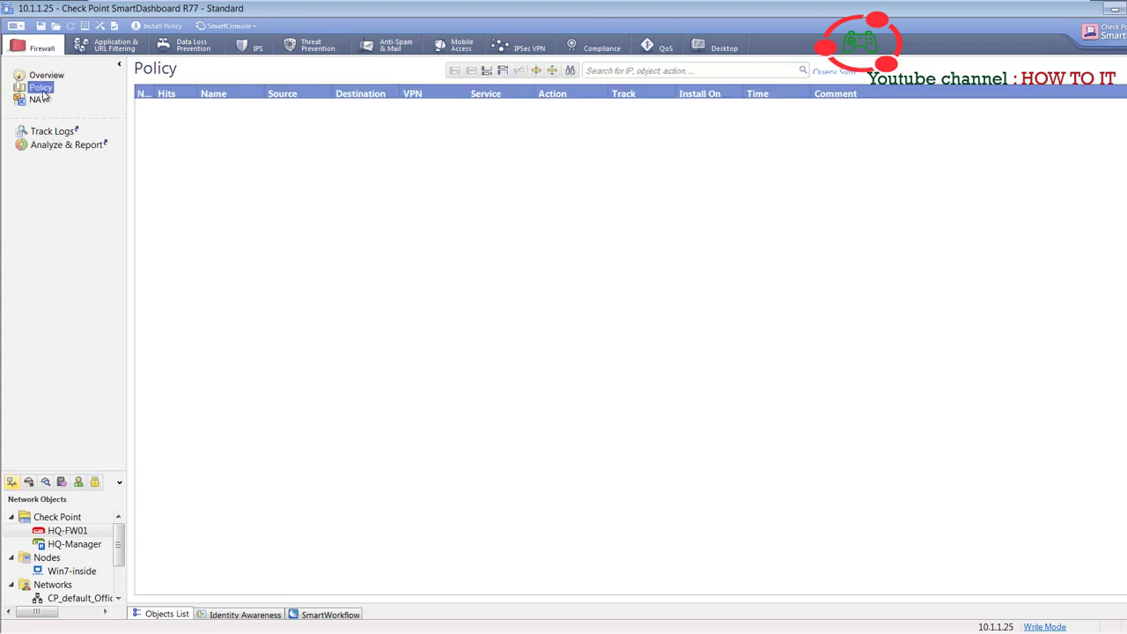
click(503, 73)
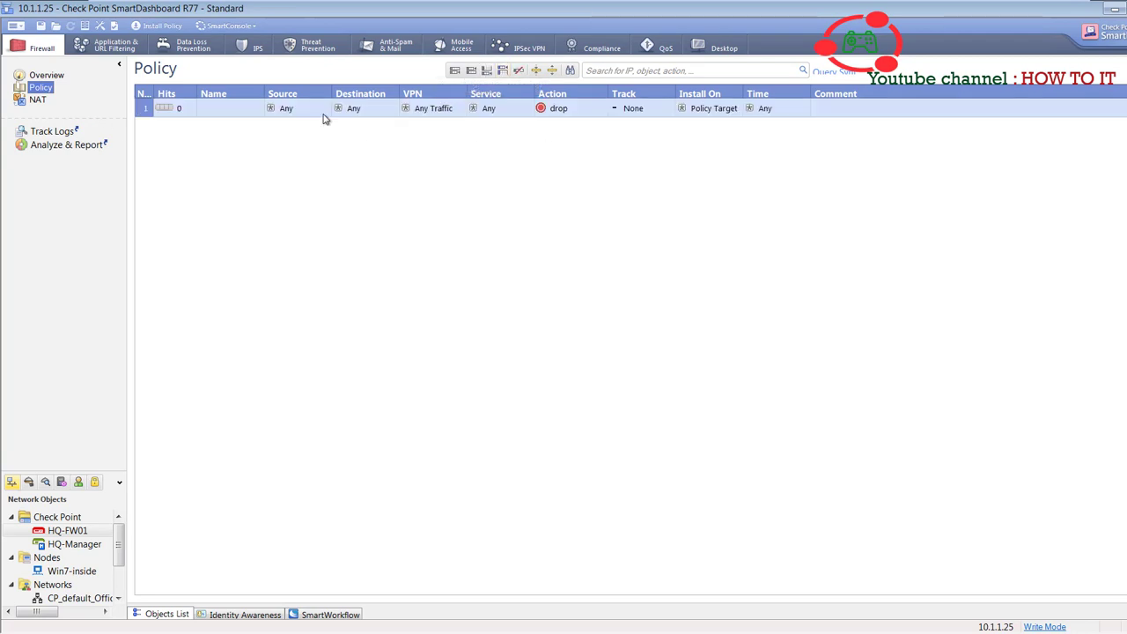
double_click(232, 115)
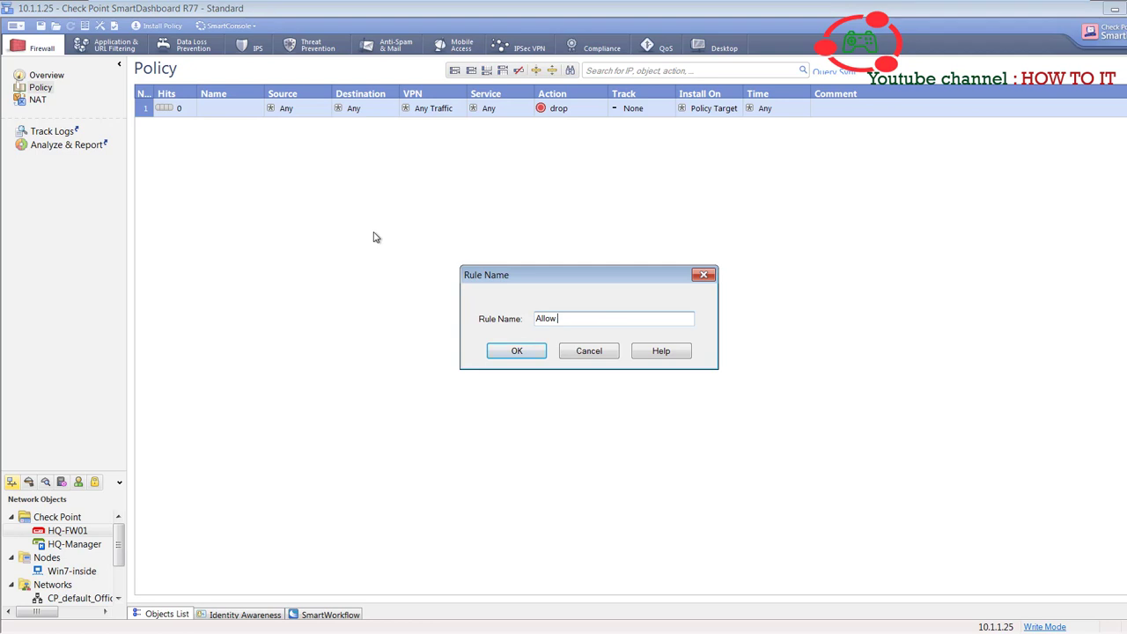
text(Allow mgmt traffic)
click(513, 354)
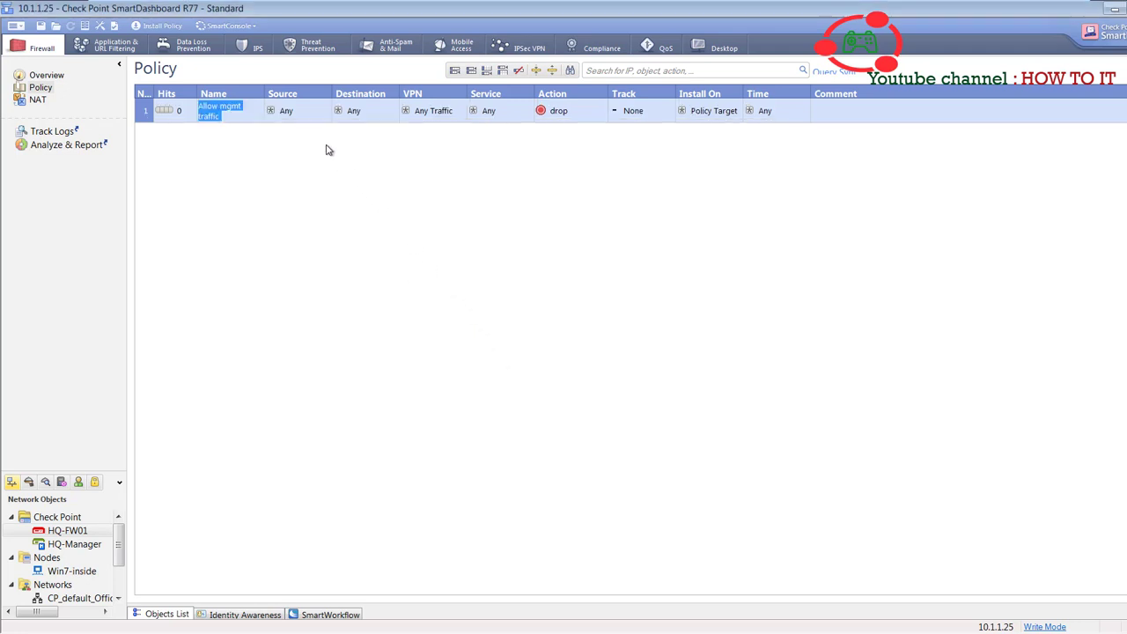
click(302, 122)
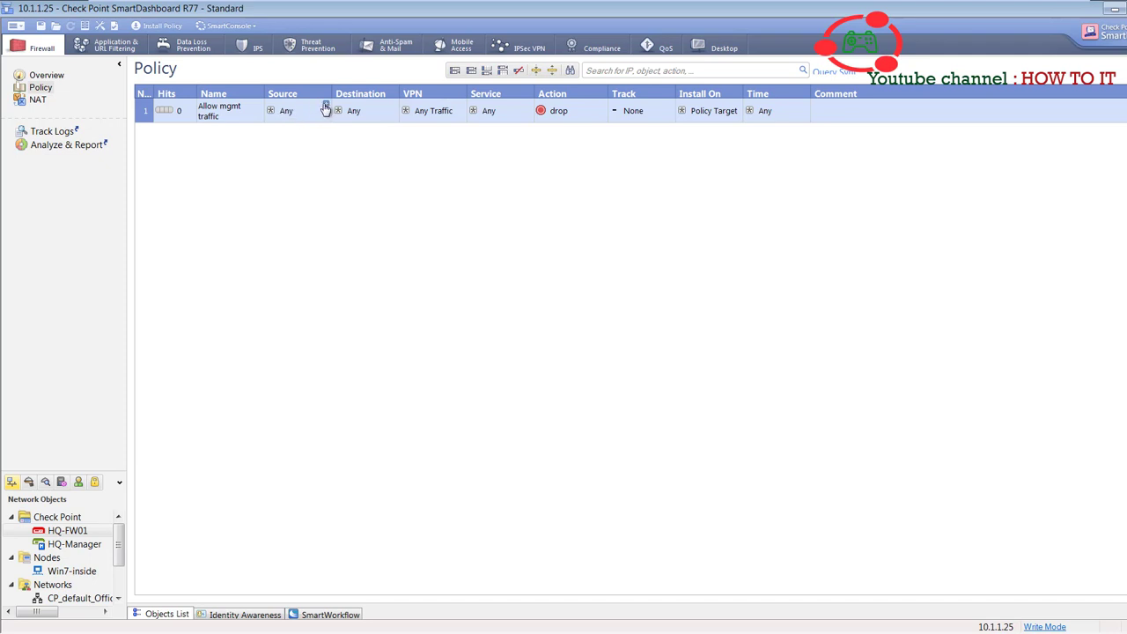
- Set Win7-inside as rule 1's only source
click(326, 105)
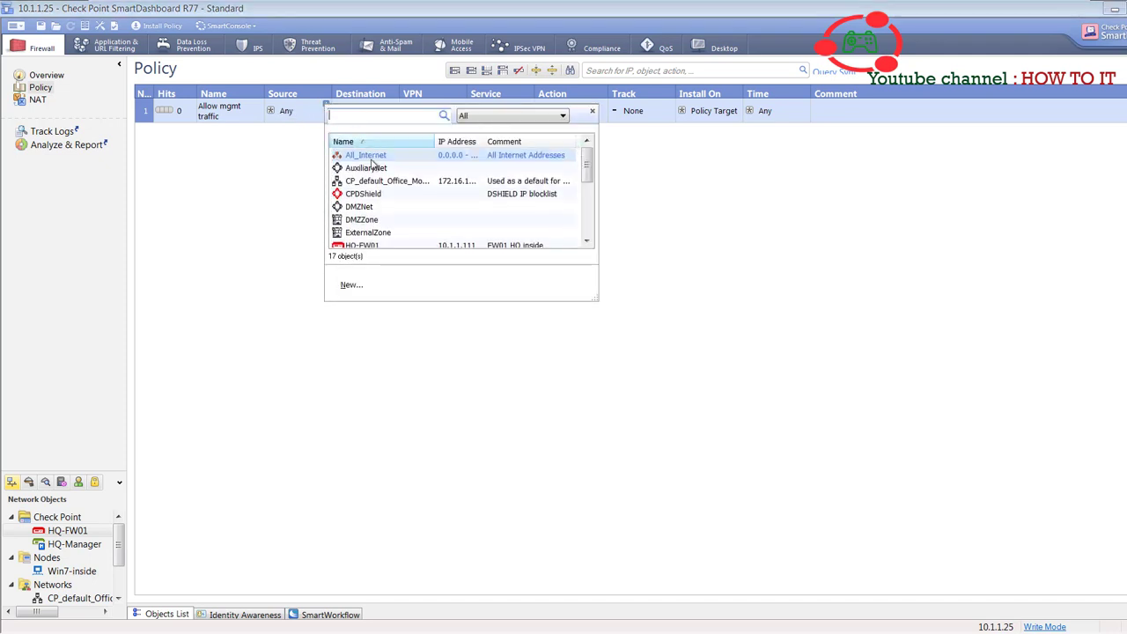
scroll(377, 198, down, 2)
scroll(377, 203, down, 2)
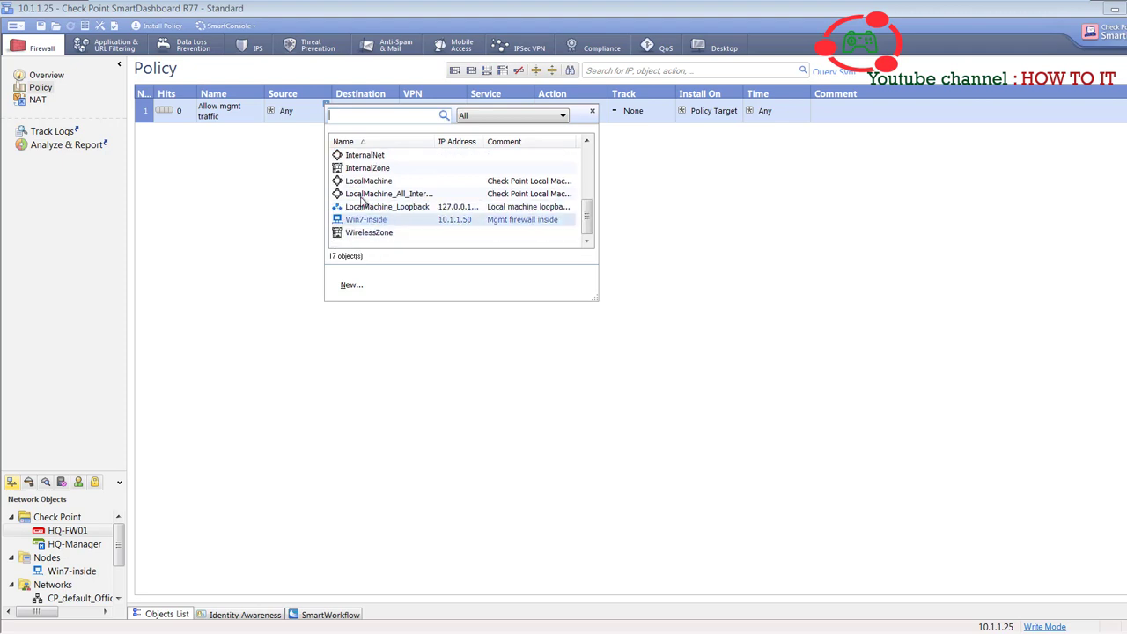
scroll(377, 216, up, 1)
scroll(375, 225, down, 1)
click(370, 223)
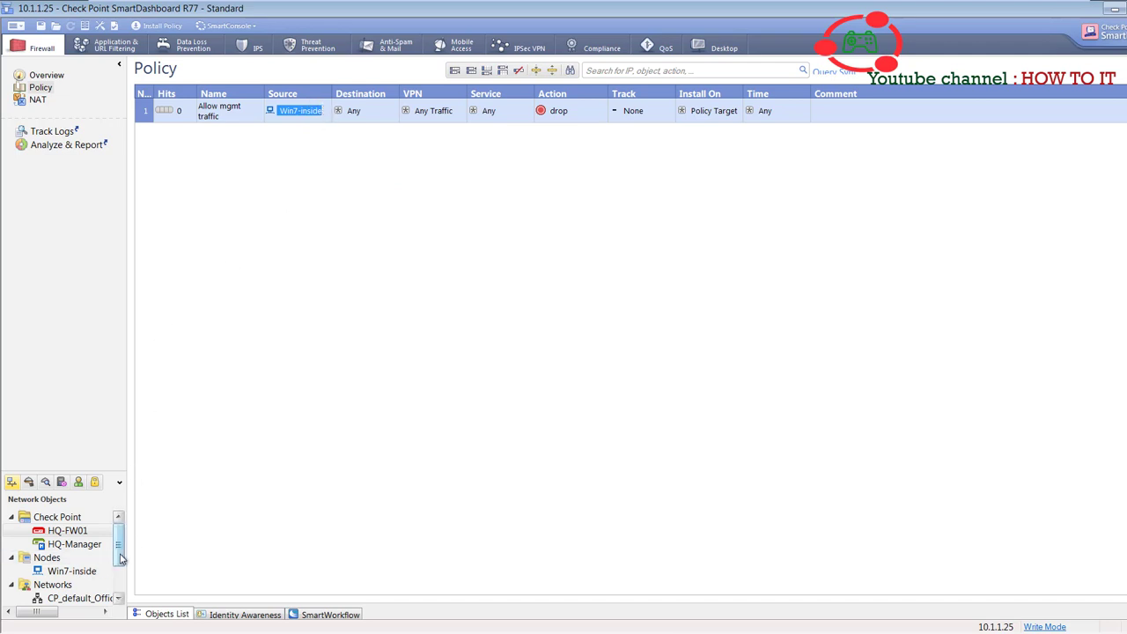
scroll(122, 561, down, 1)
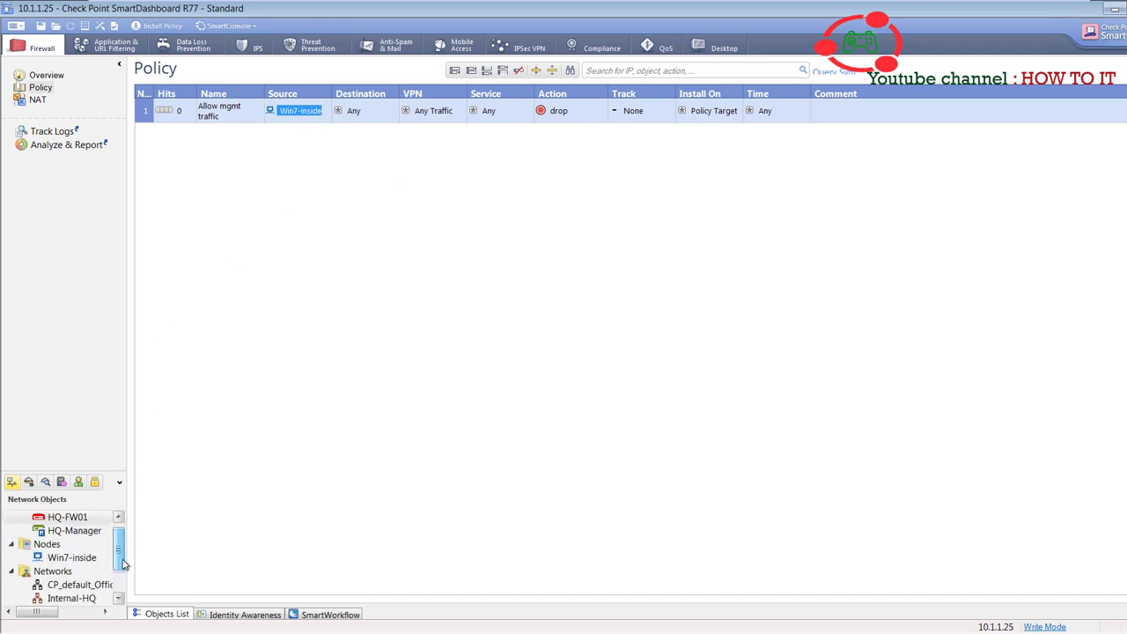
scroll(122, 563, down, 2)
drag(121, 564, 121, 559)
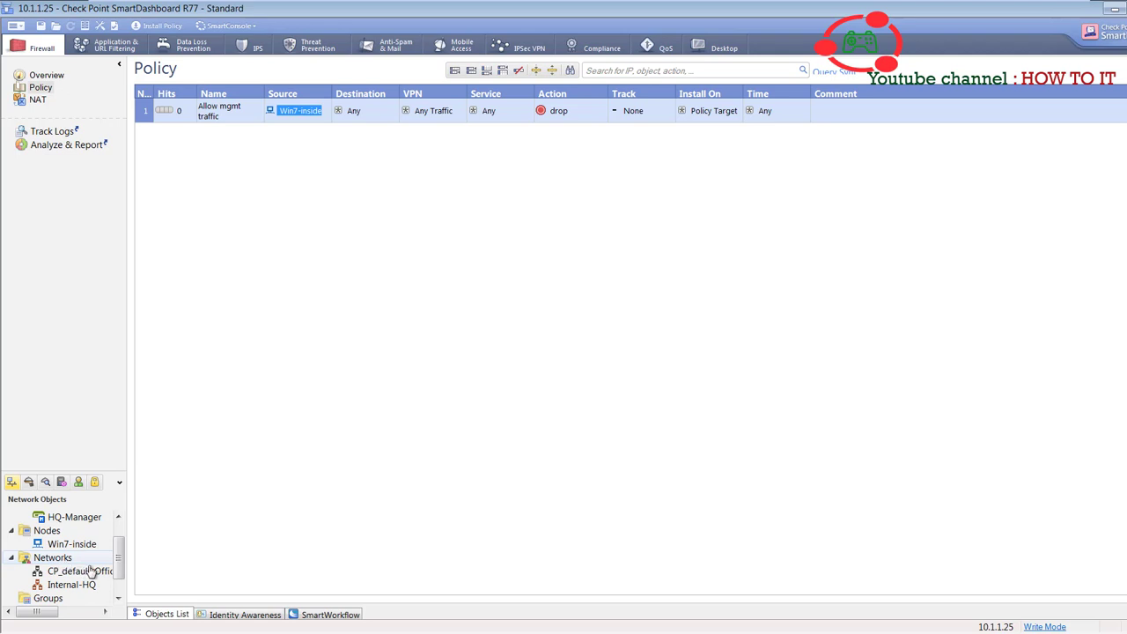
- Create a new gateway node named OutsidePC with colour Pink
right_click(53, 533)
mouse_move(100, 546)
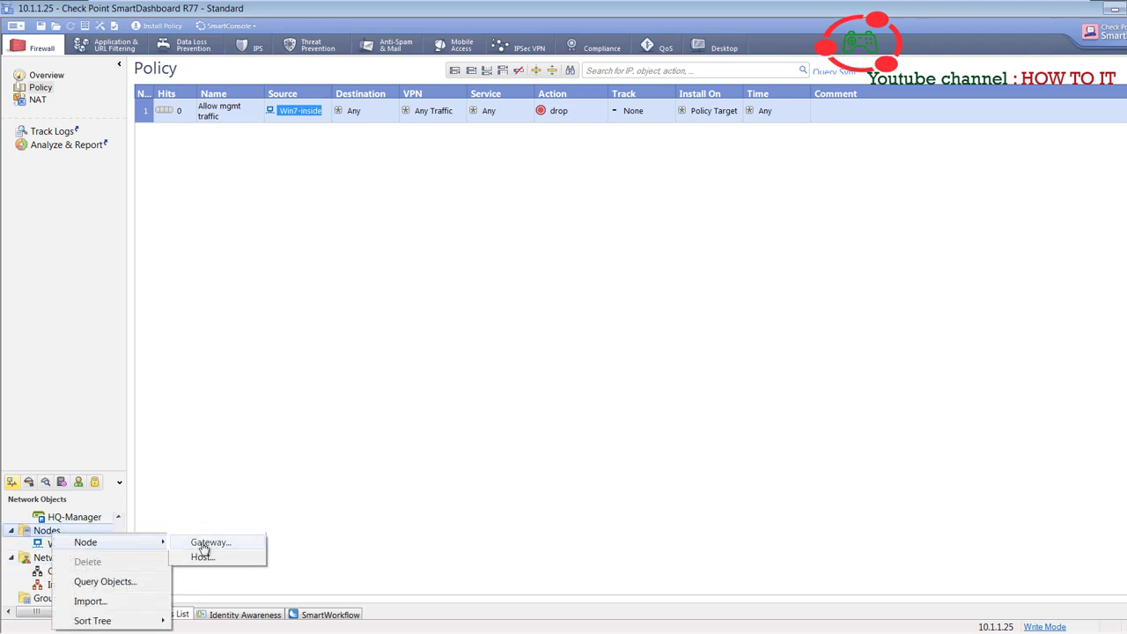
click(196, 543)
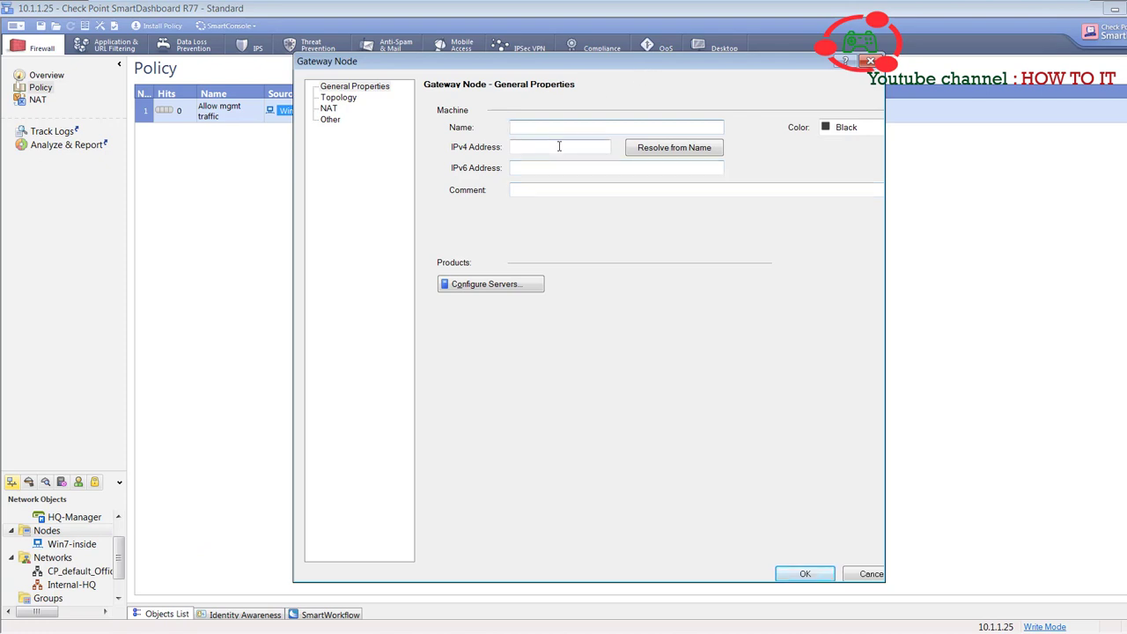
text(OutsidePC)
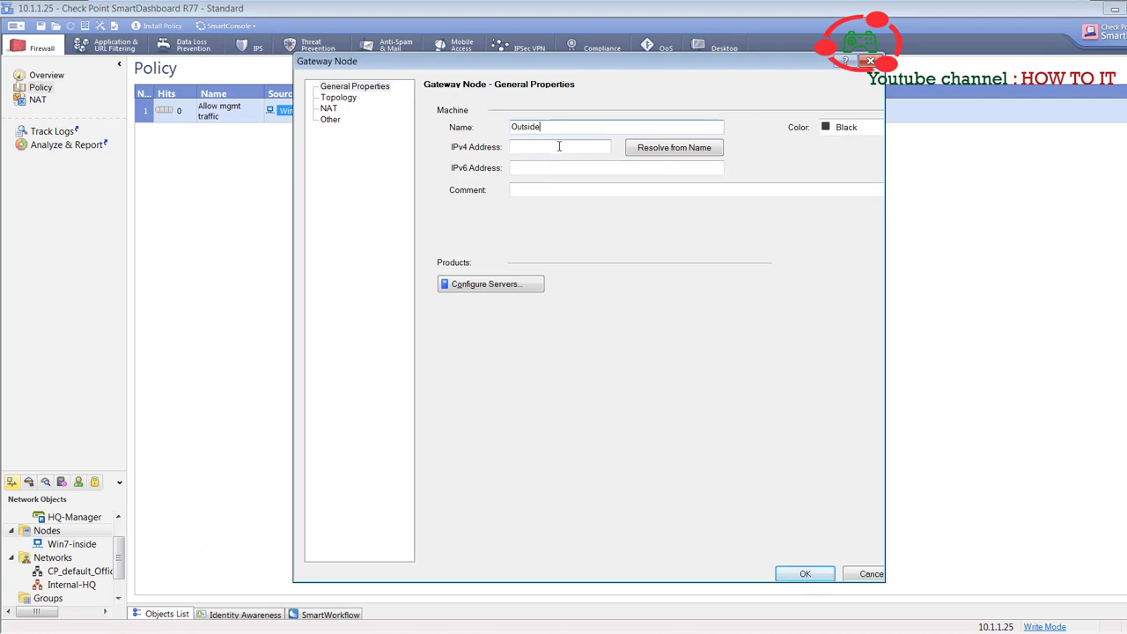
click(851, 128)
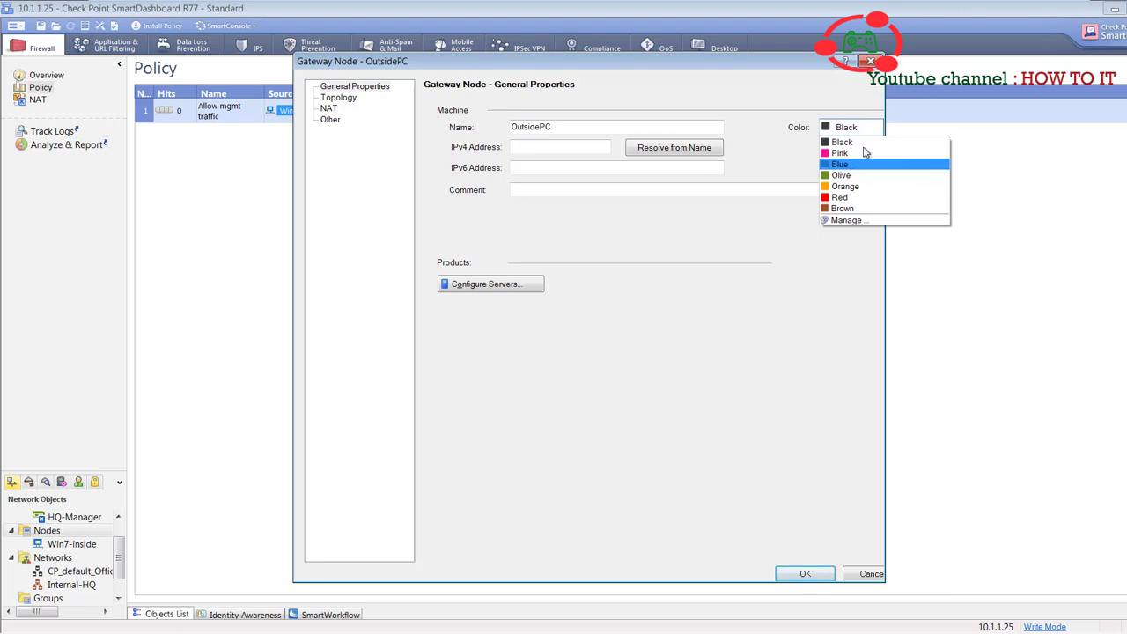
click(866, 155)
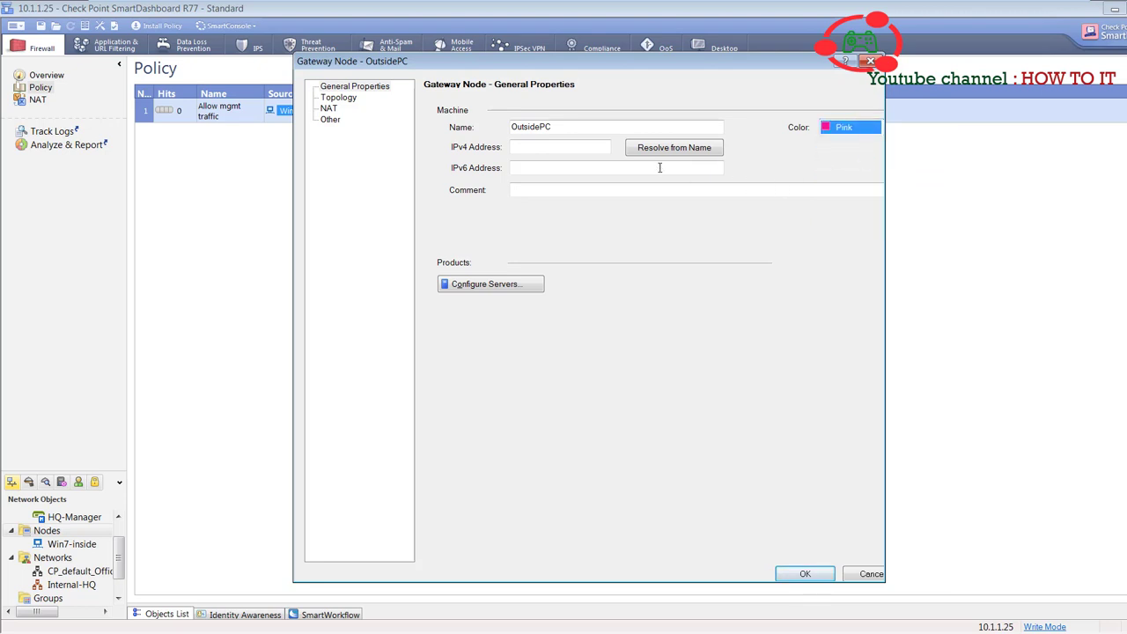
- Give OutsidePC IPv4 192.168.1.120 and comment 'OutsidePC (Me)', then save the node
click(568, 149)
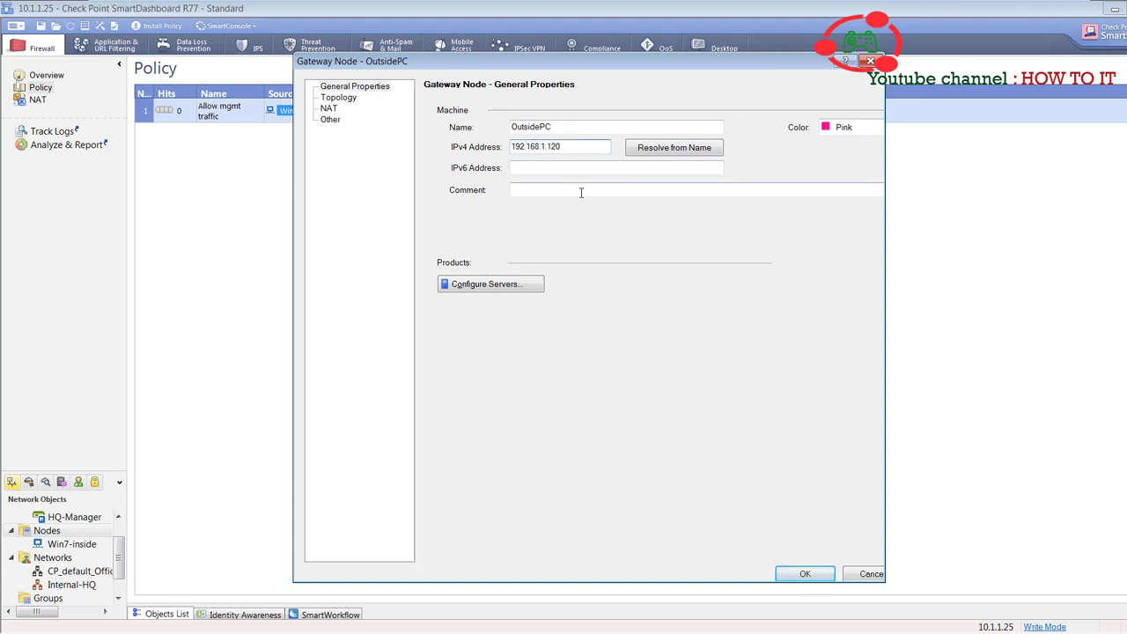
double_click(555, 127)
key(ctrl+c)
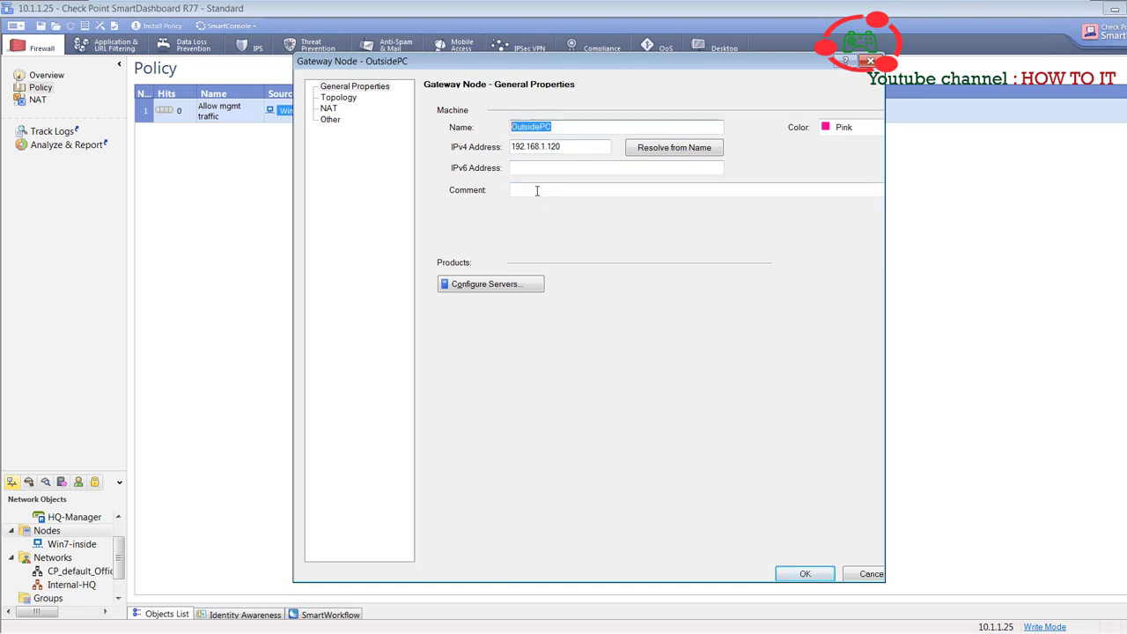
click(538, 189)
key(ctrl+v)
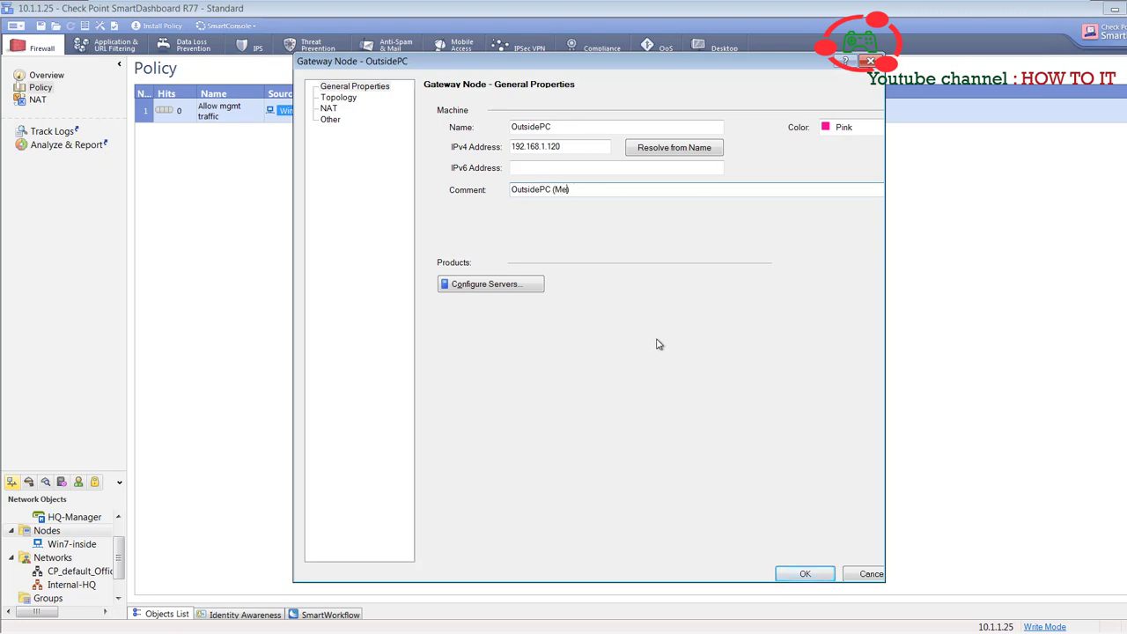
text())
click(808, 574)
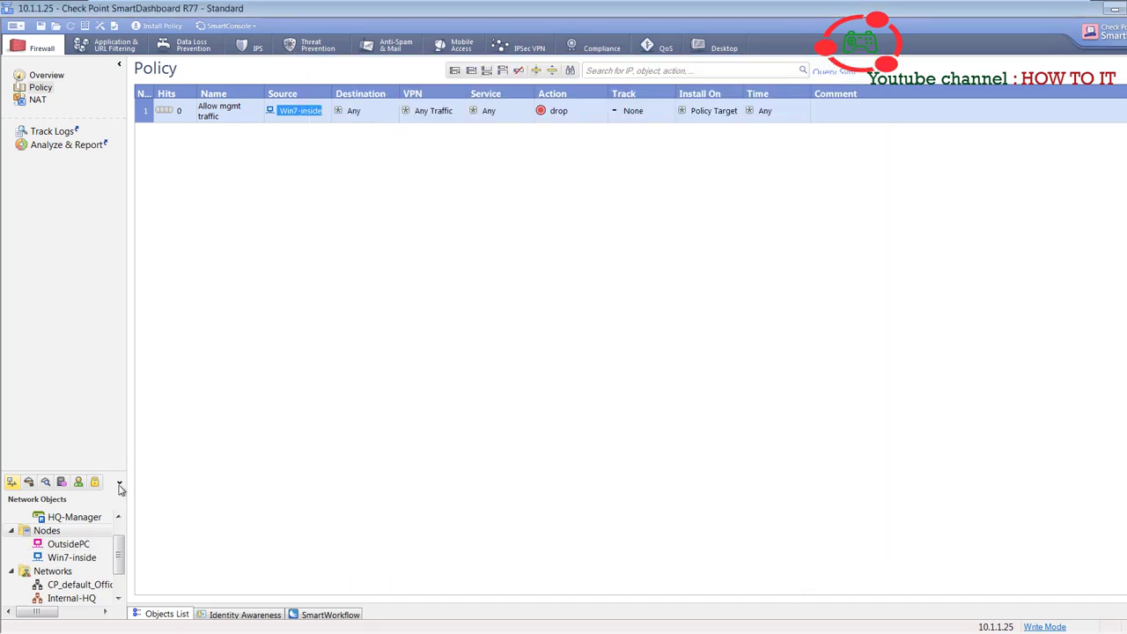
- Power on the OutsidePC virtual machine in VMware
click(78, 544)
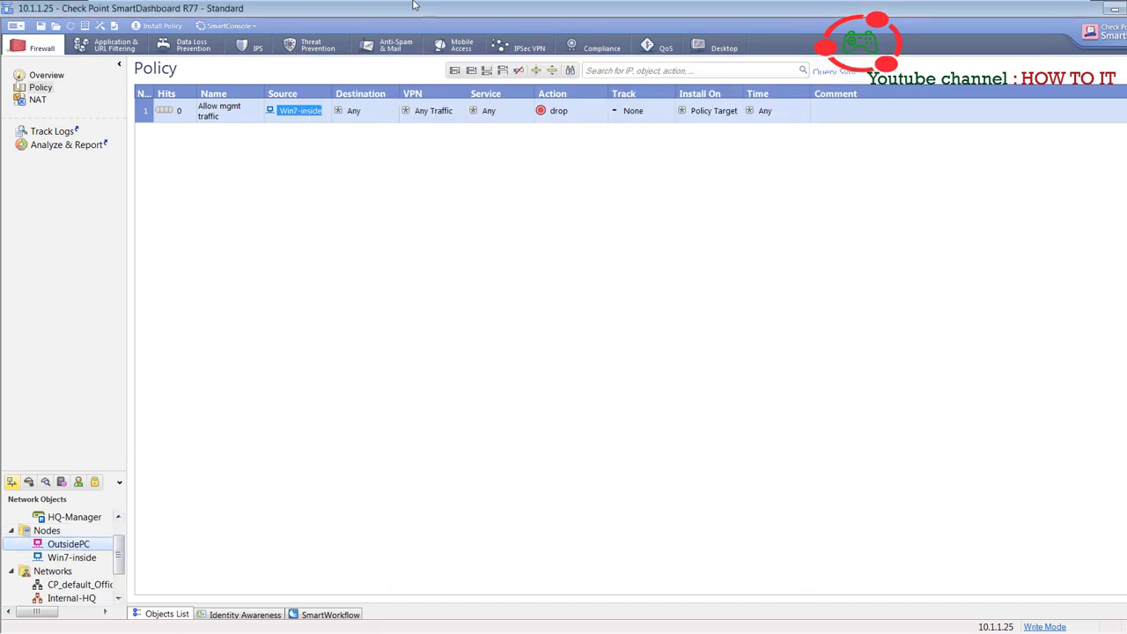
mouse_move(413, 6)
click(787, 14)
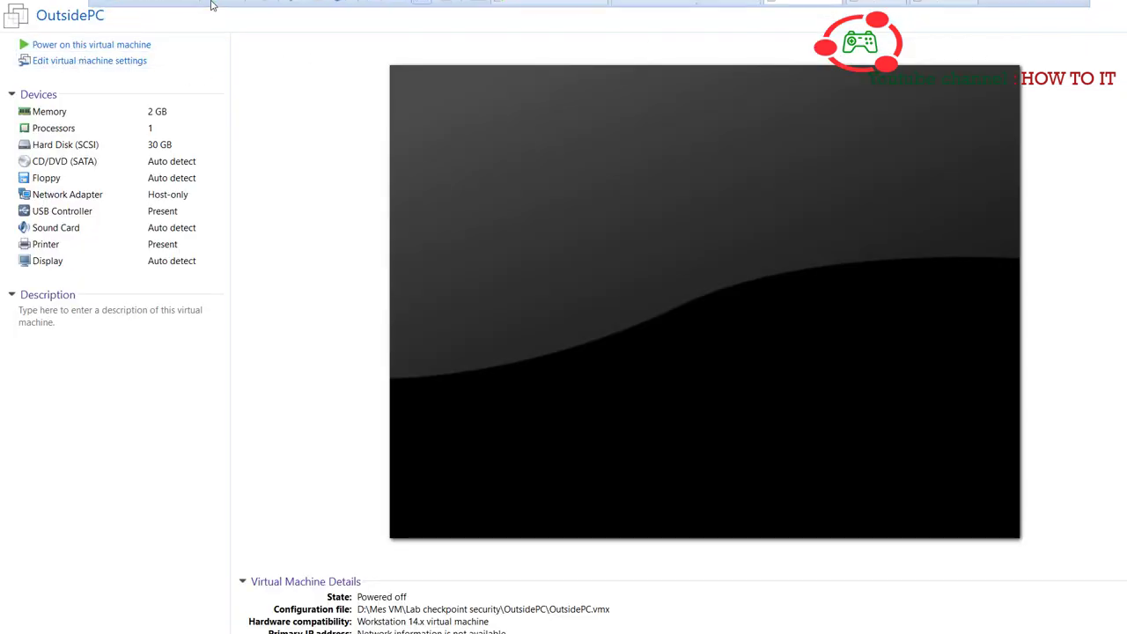
click(216, 11)
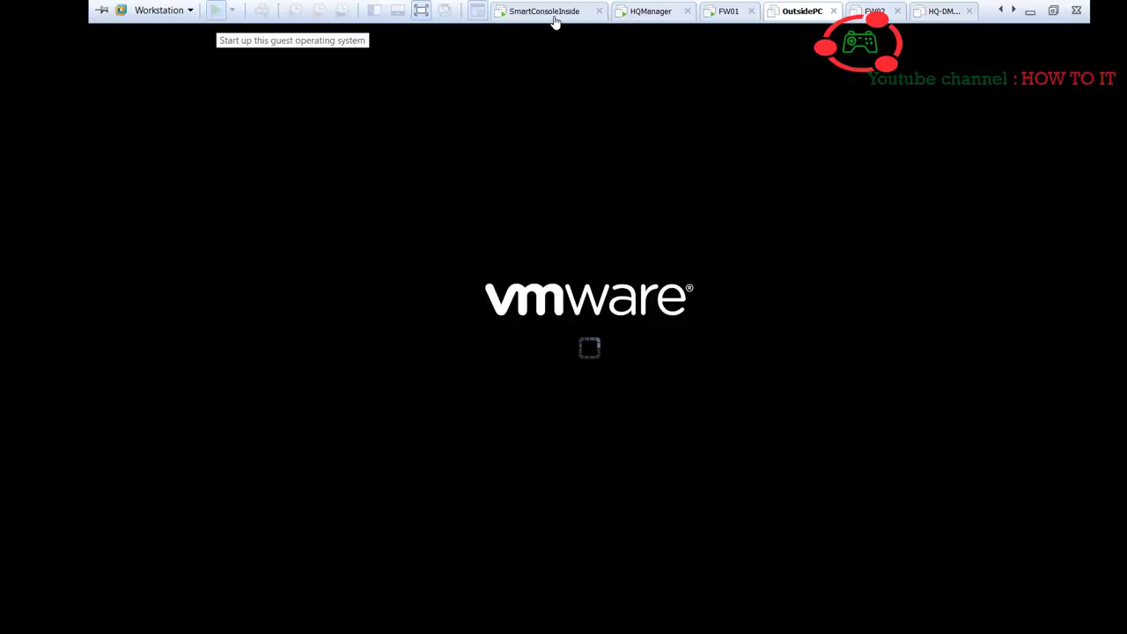
click(555, 14)
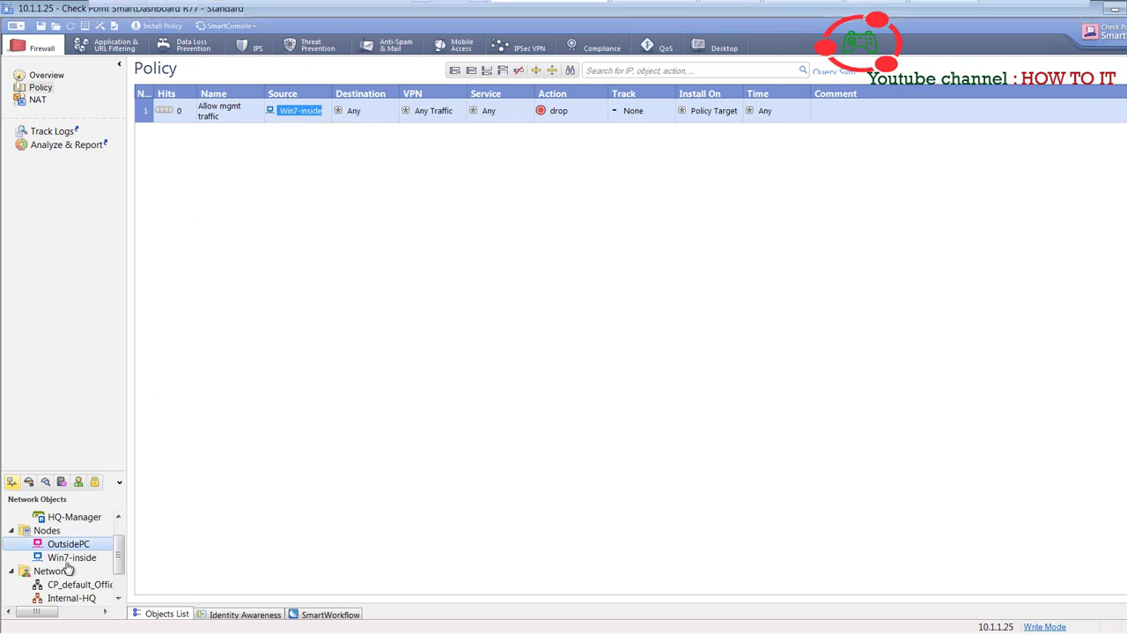
- Drag OutsidePC and HQ-Manager into rule 1's Source alongside Win7-inside
drag(69, 544, 298, 122)
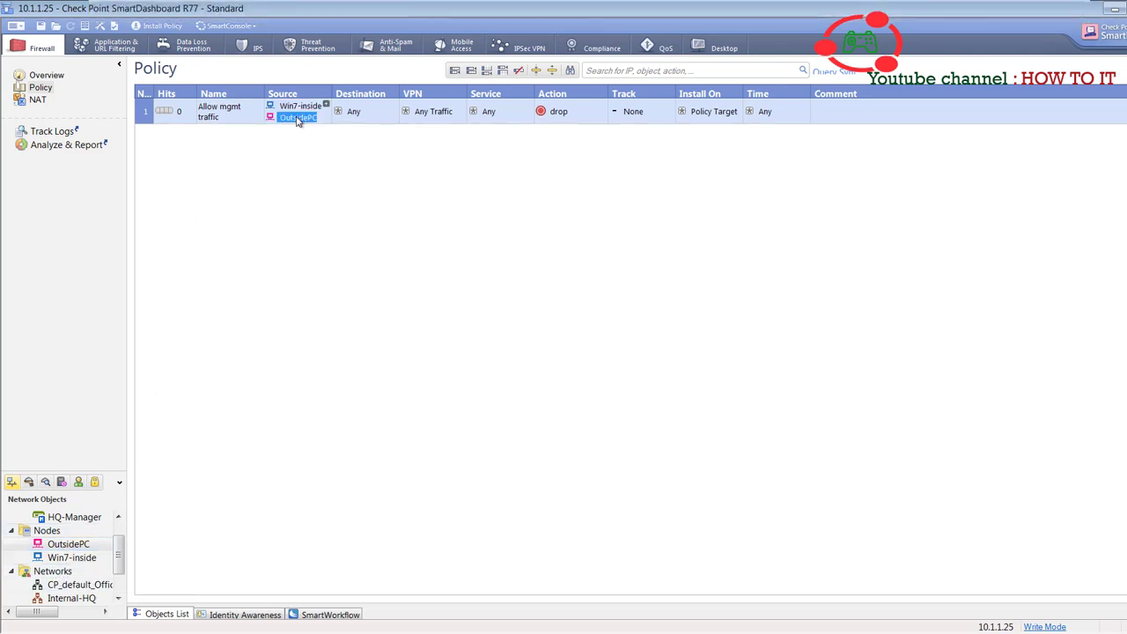
click(83, 517)
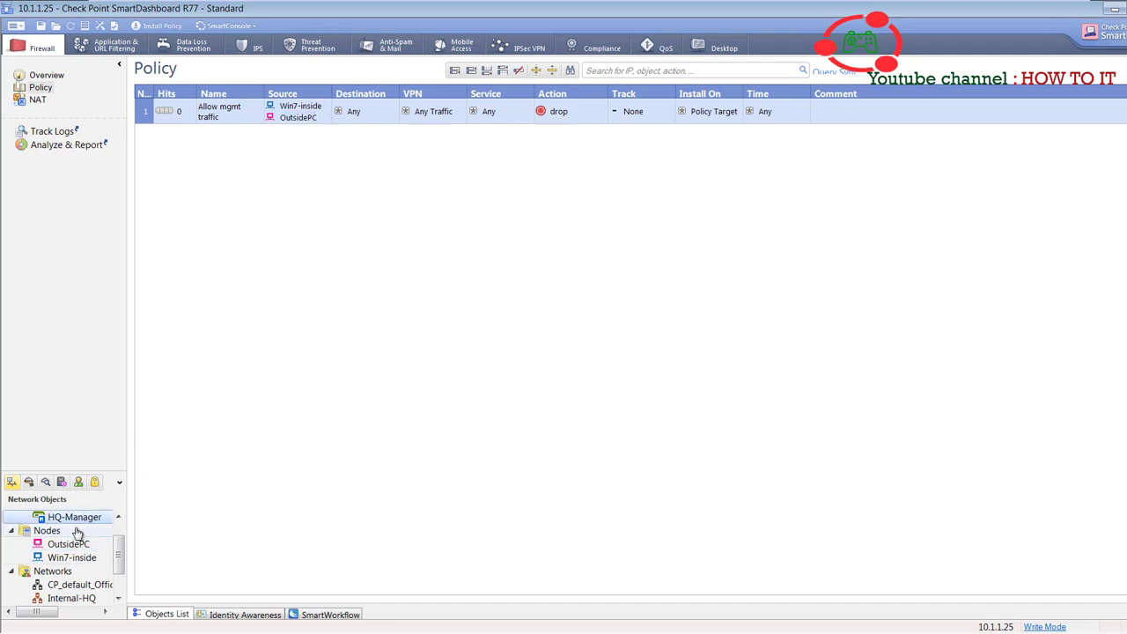
drag(81, 517, 318, 112)
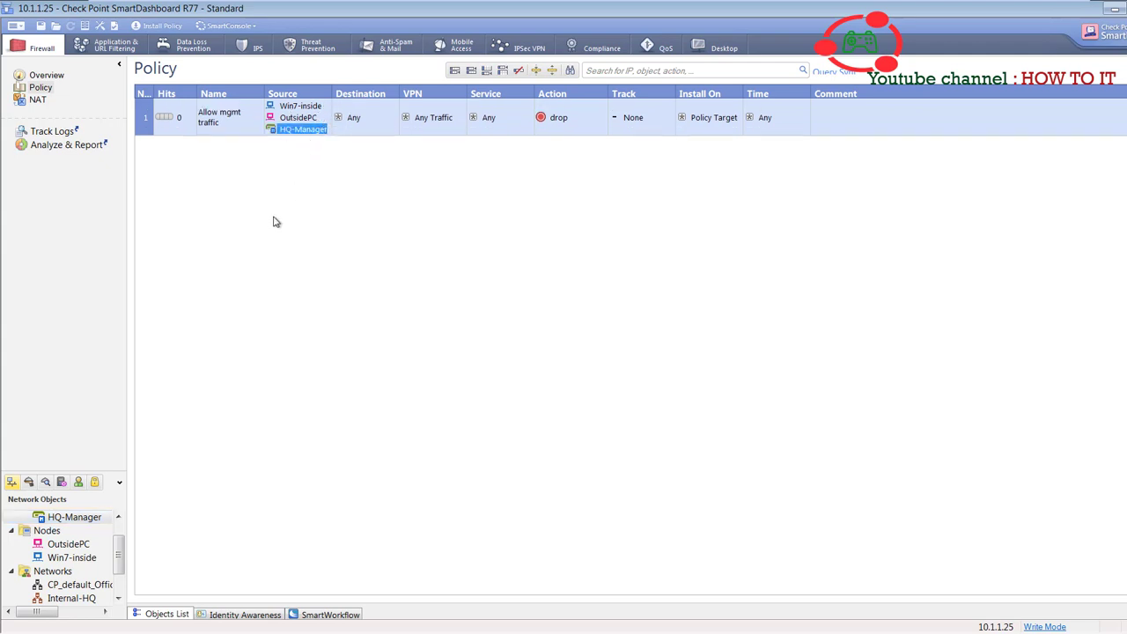
click(395, 105)
scroll(445, 207, down, 1)
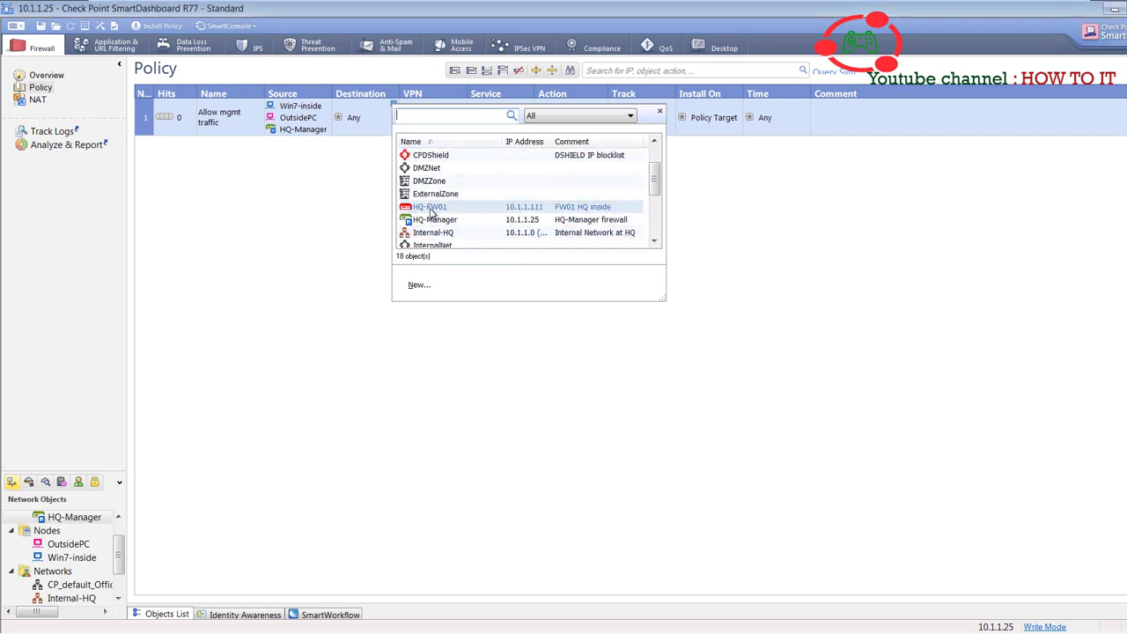
- Set rule 1's destination to HQ-FW01 with services ssh and https
click(445, 207)
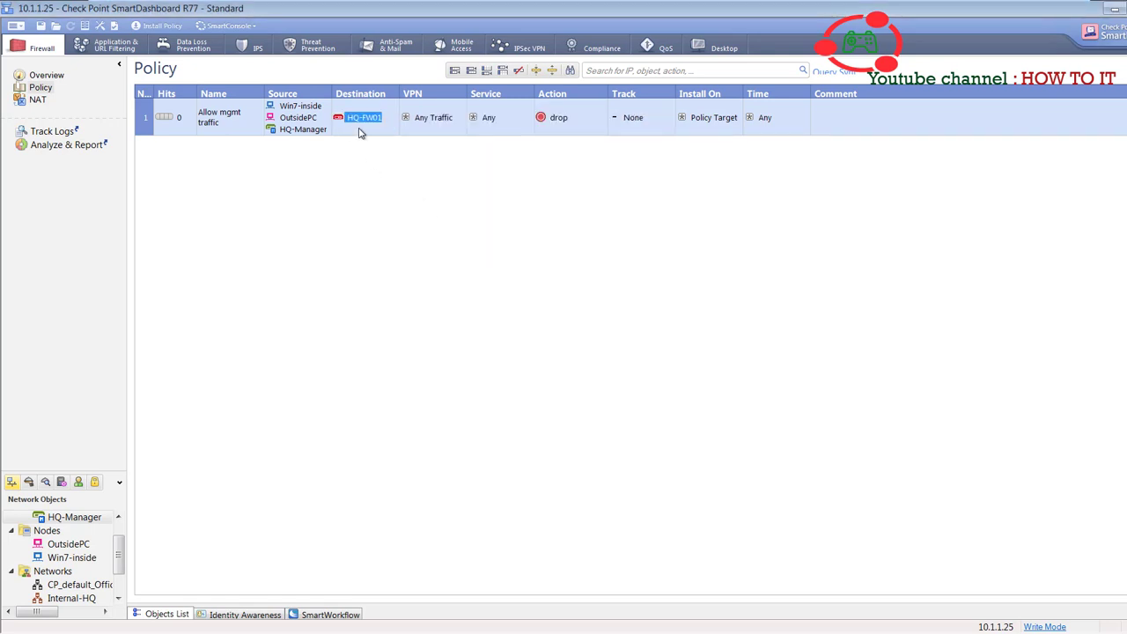
click(529, 105)
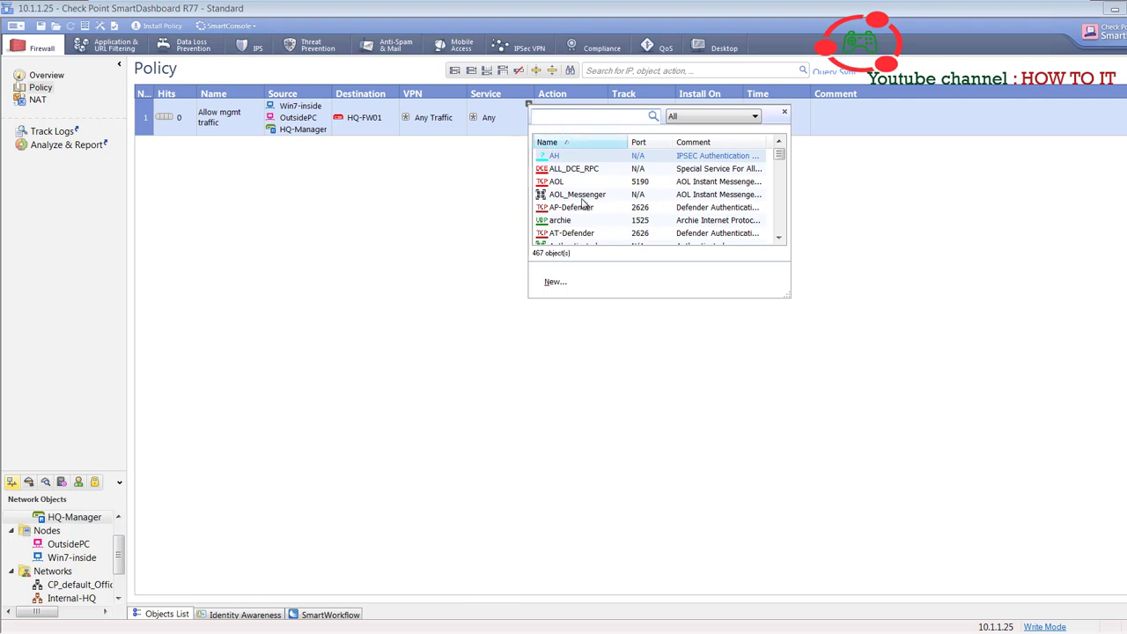
scroll(577, 211, down, 10)
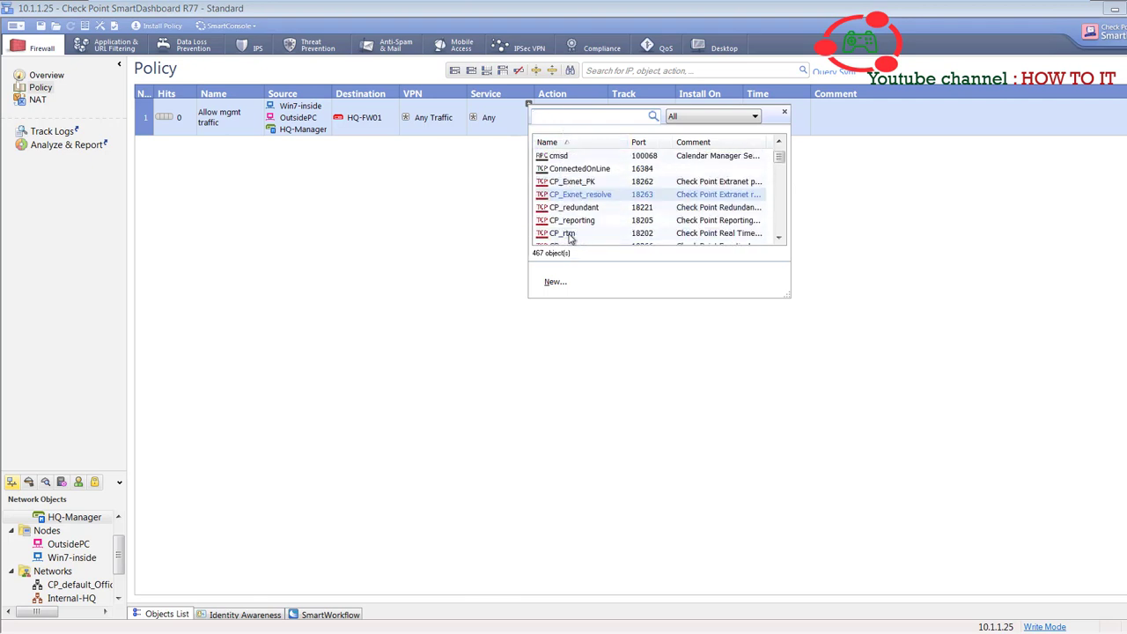
scroll(570, 238, up, 10)
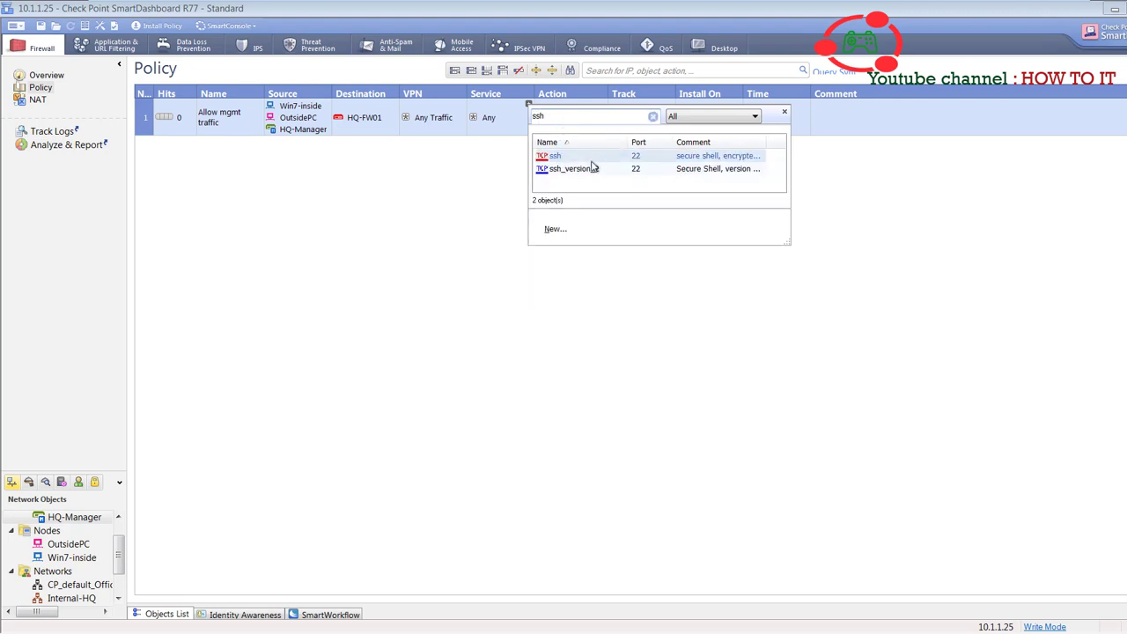
double_click(573, 159)
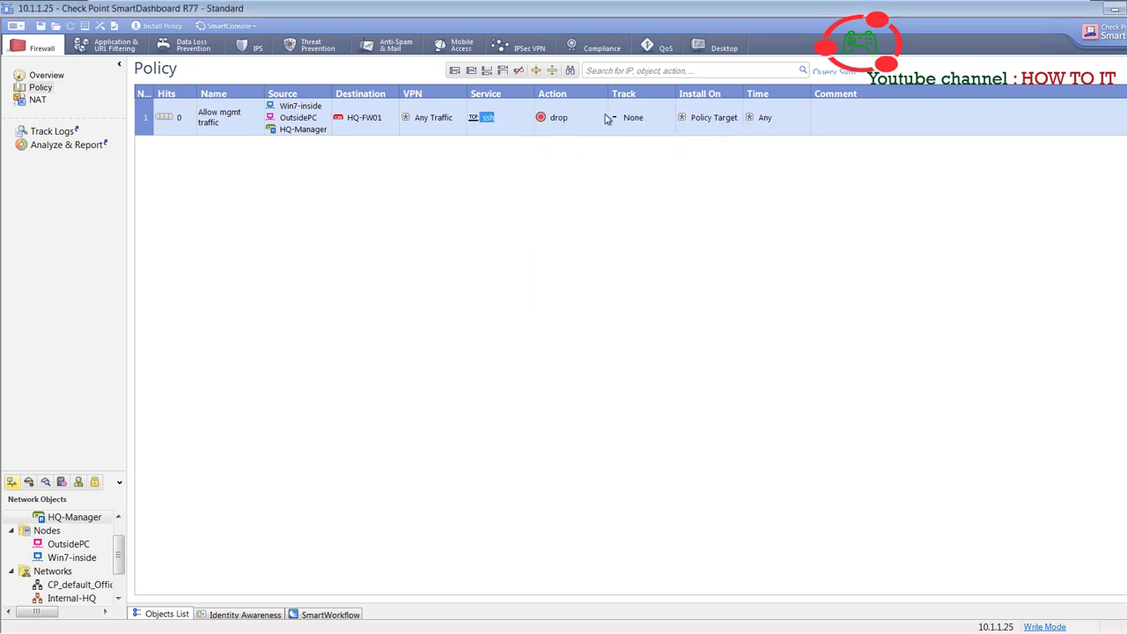
click(529, 104)
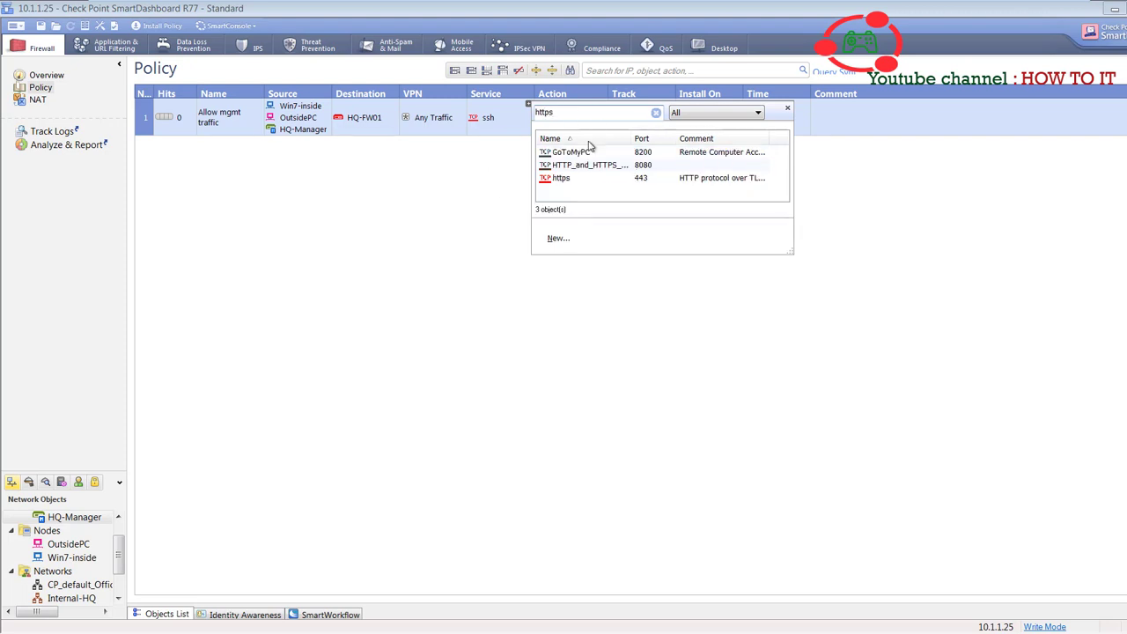
double_click(563, 178)
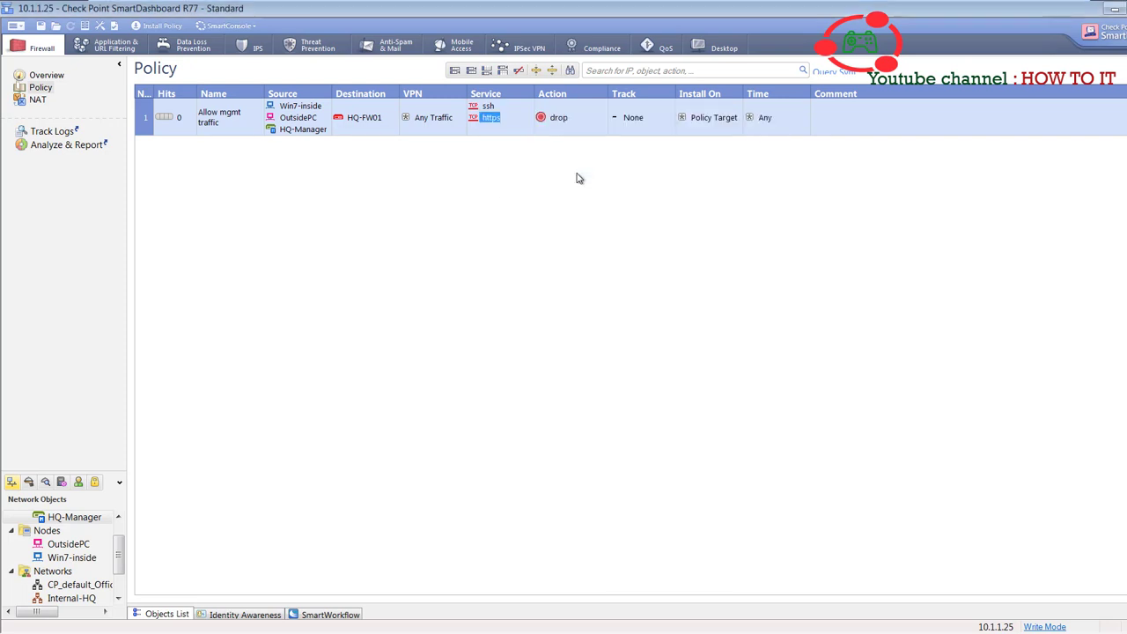
- Set rule 1's action to accept and its track to Log
right_click(569, 124)
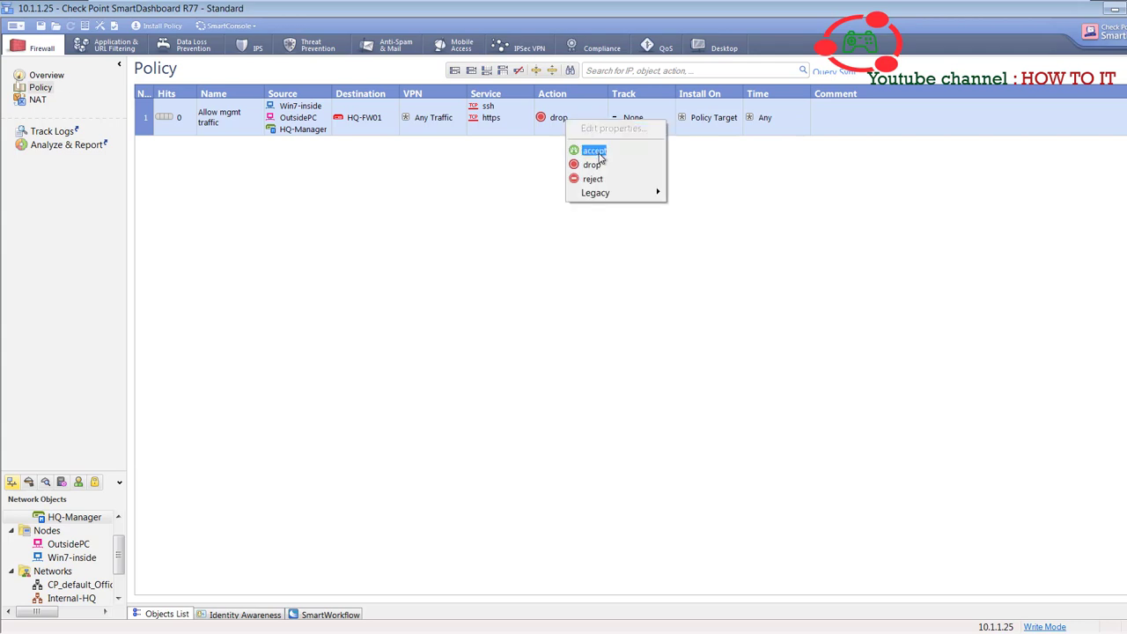
mouse_move(606, 192)
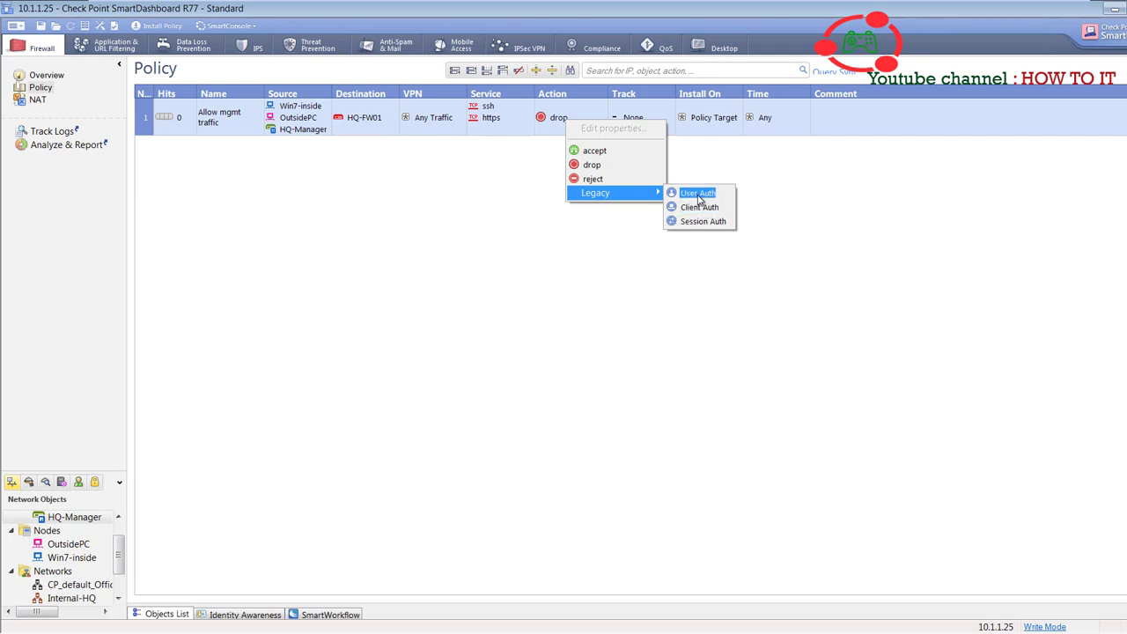
click(617, 157)
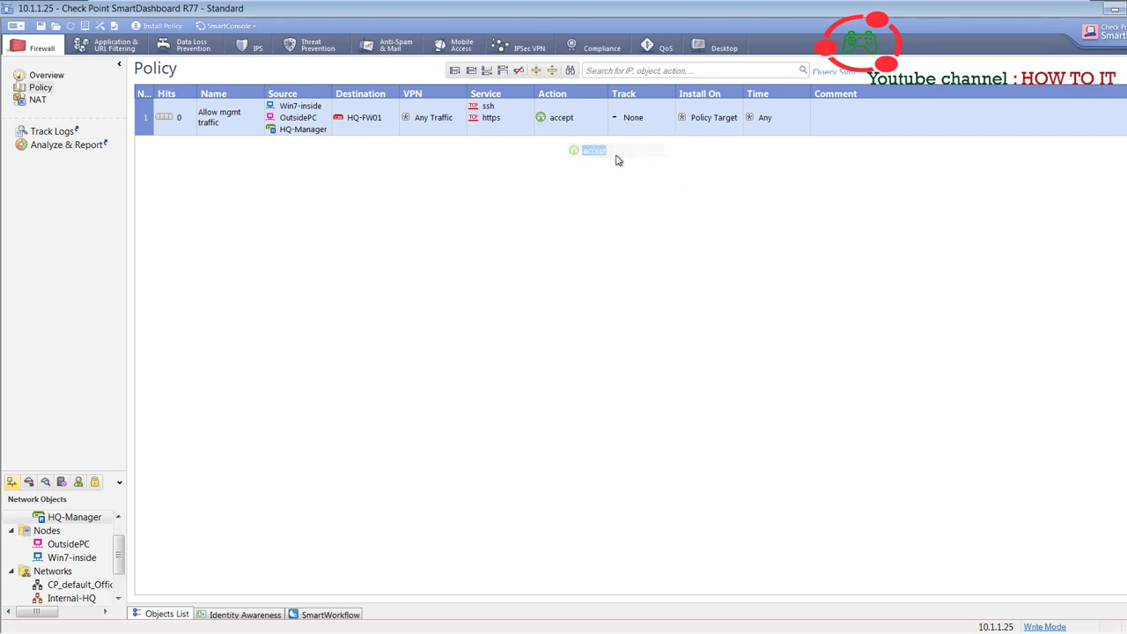
click(636, 128)
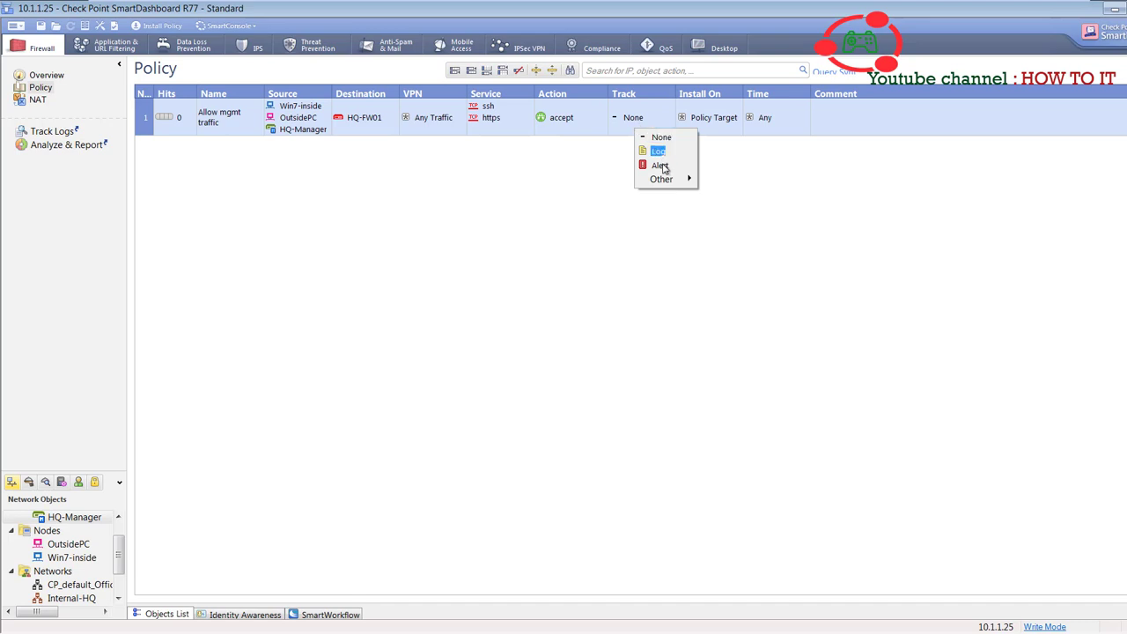
click(659, 153)
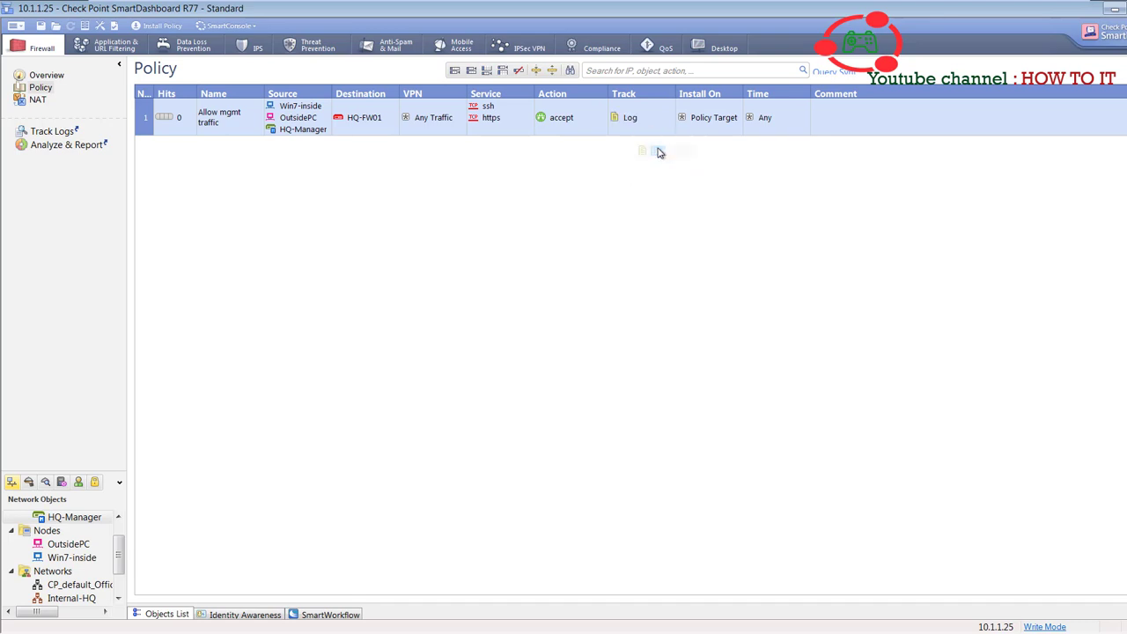
- Make rule 1 install on Gateways and on HQ-FW01
right_click(718, 134)
mouse_move(749, 139)
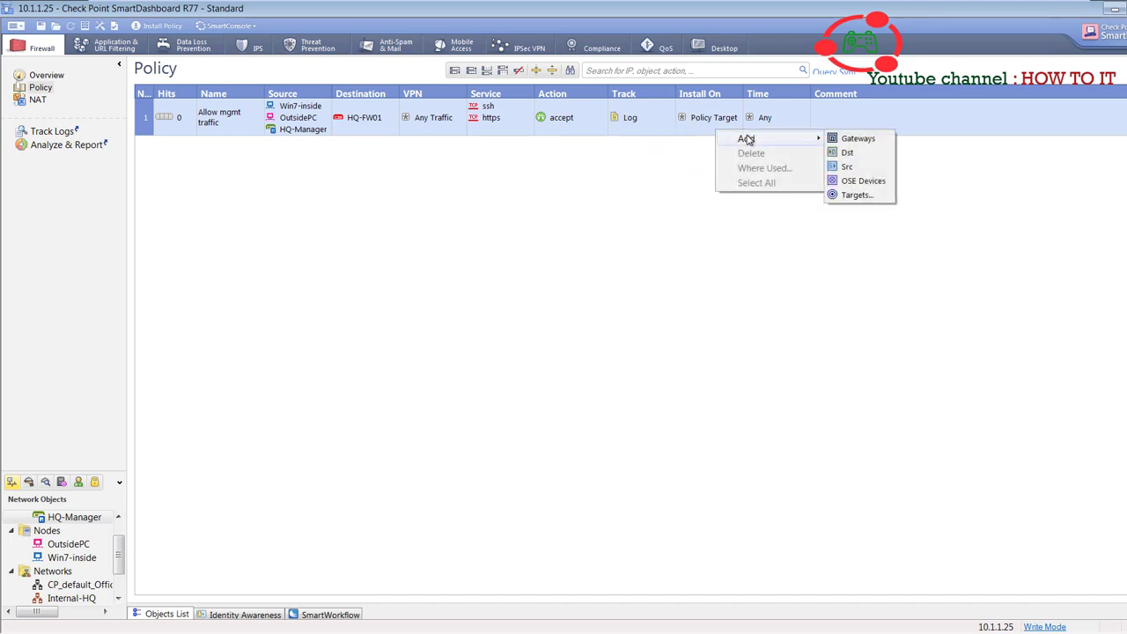
click(860, 141)
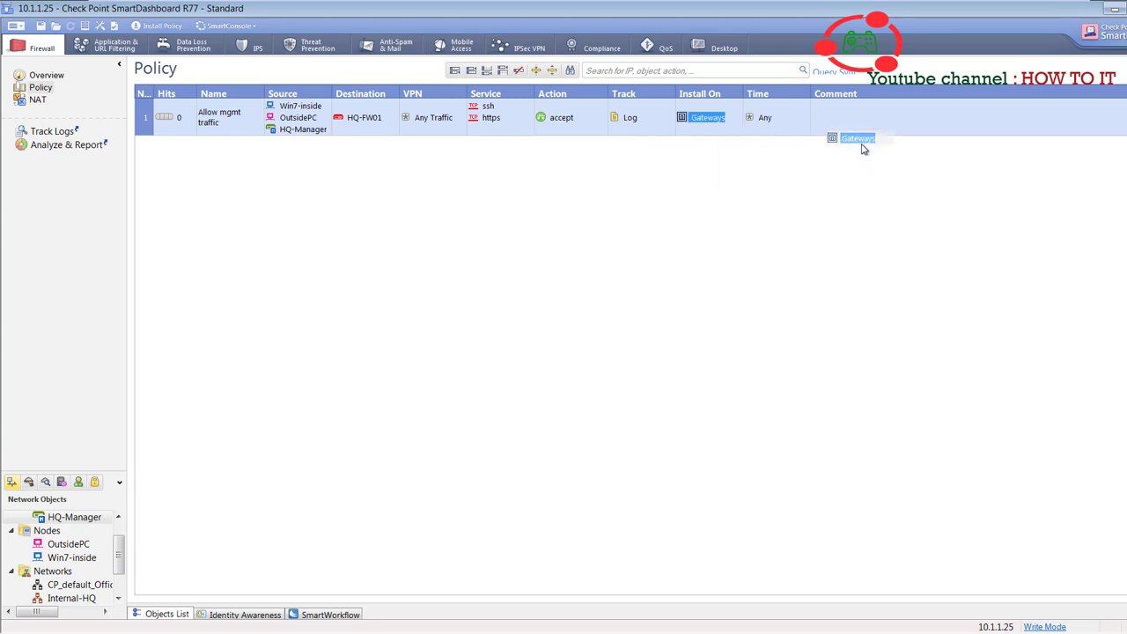
right_click(707, 132)
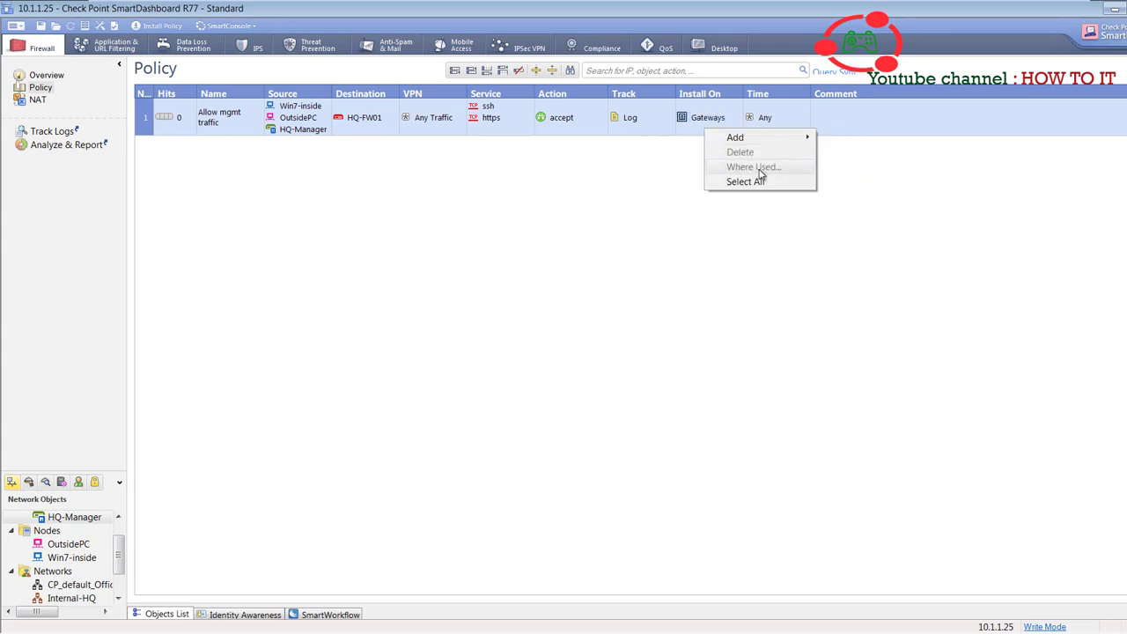
mouse_move(809, 138)
click(849, 194)
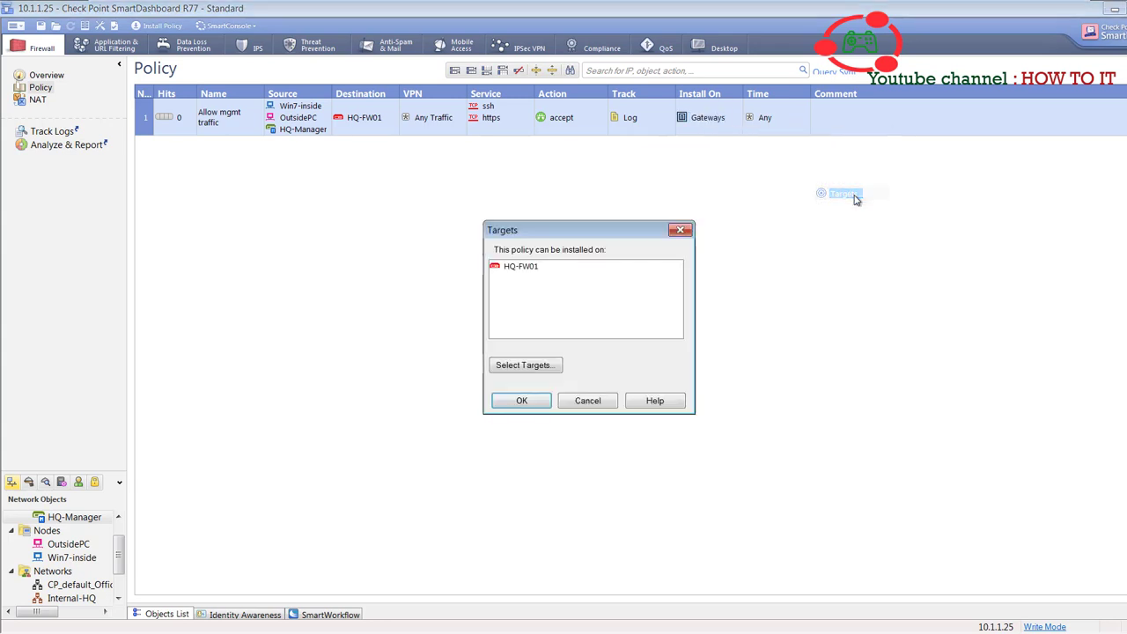
click(525, 269)
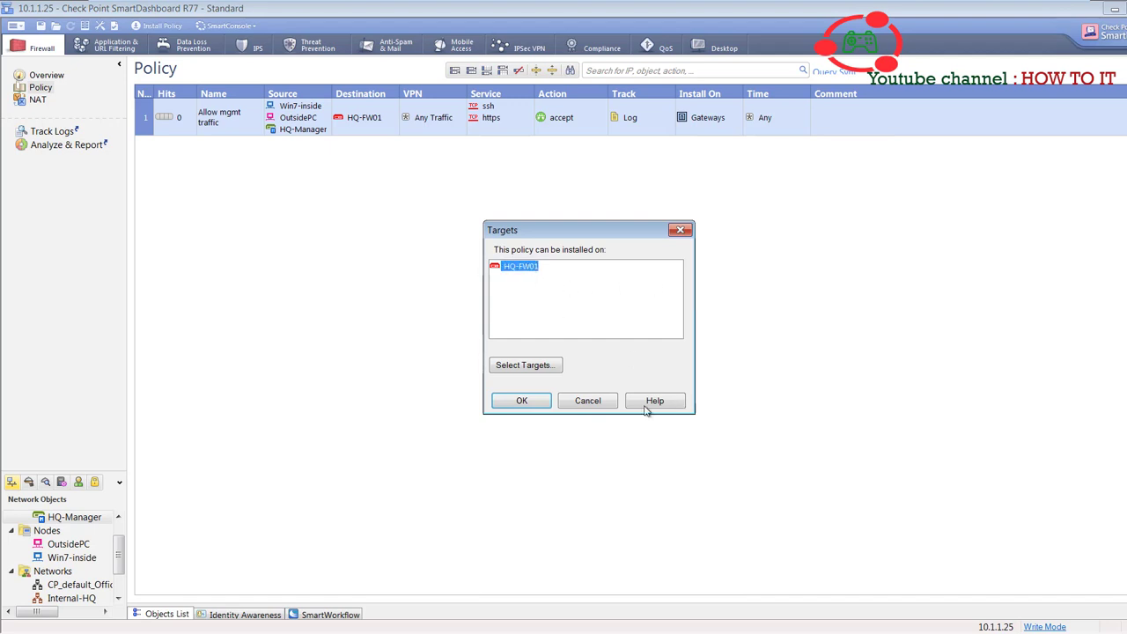
click(521, 401)
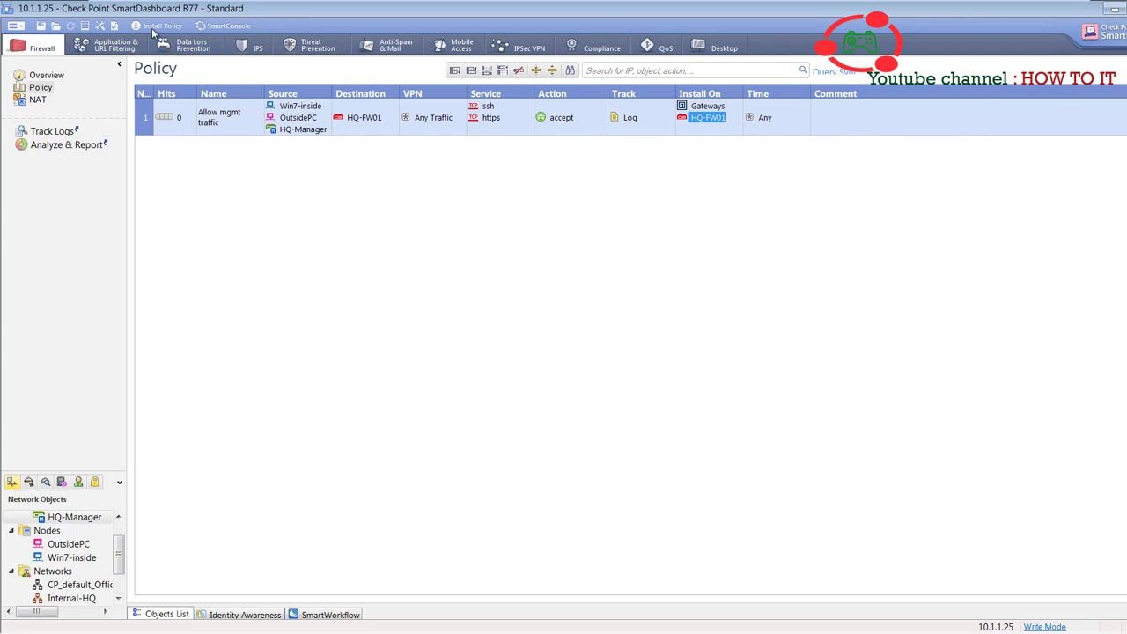
click(88, 28)
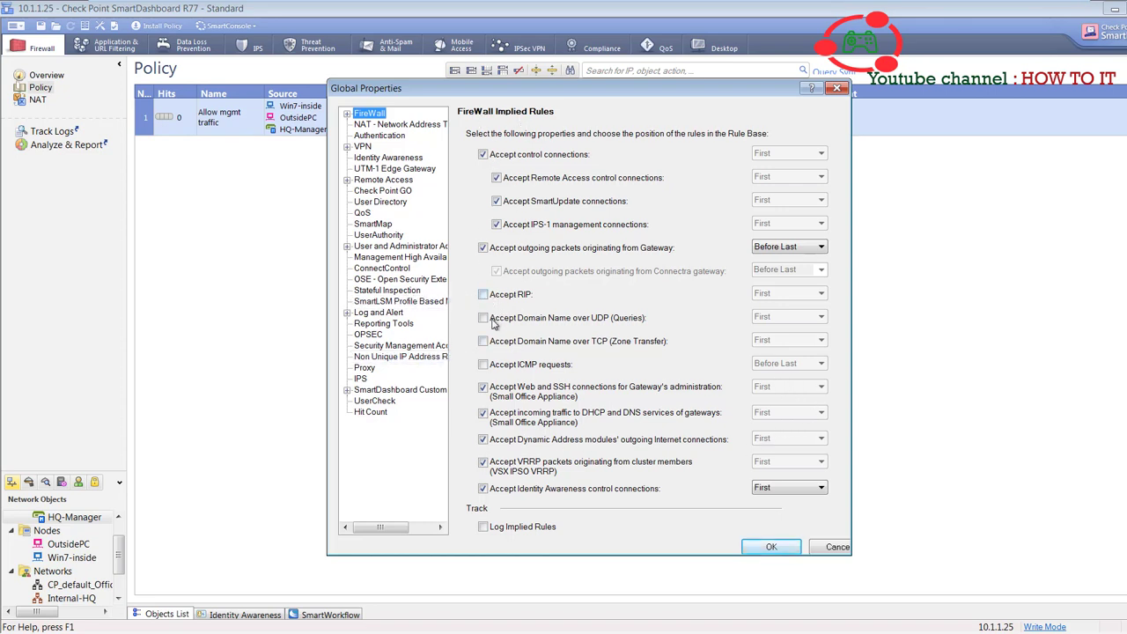
- Enable Log Implied Rules, leaving accept RIP and ICMP requests unchecked, and apply
click(485, 296)
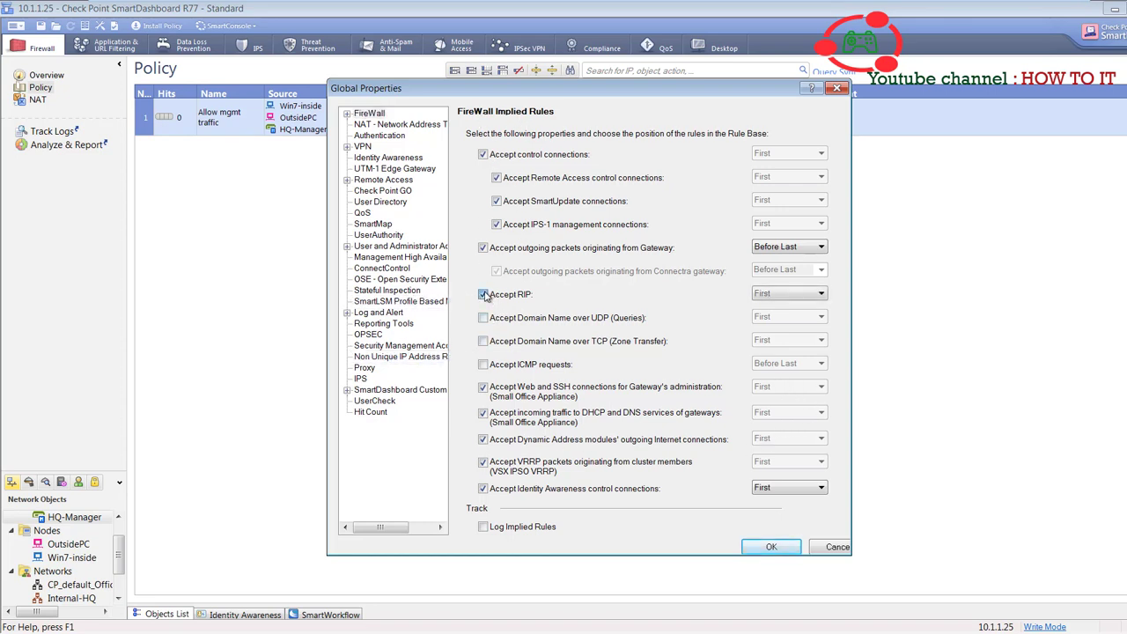
click(484, 296)
click(484, 364)
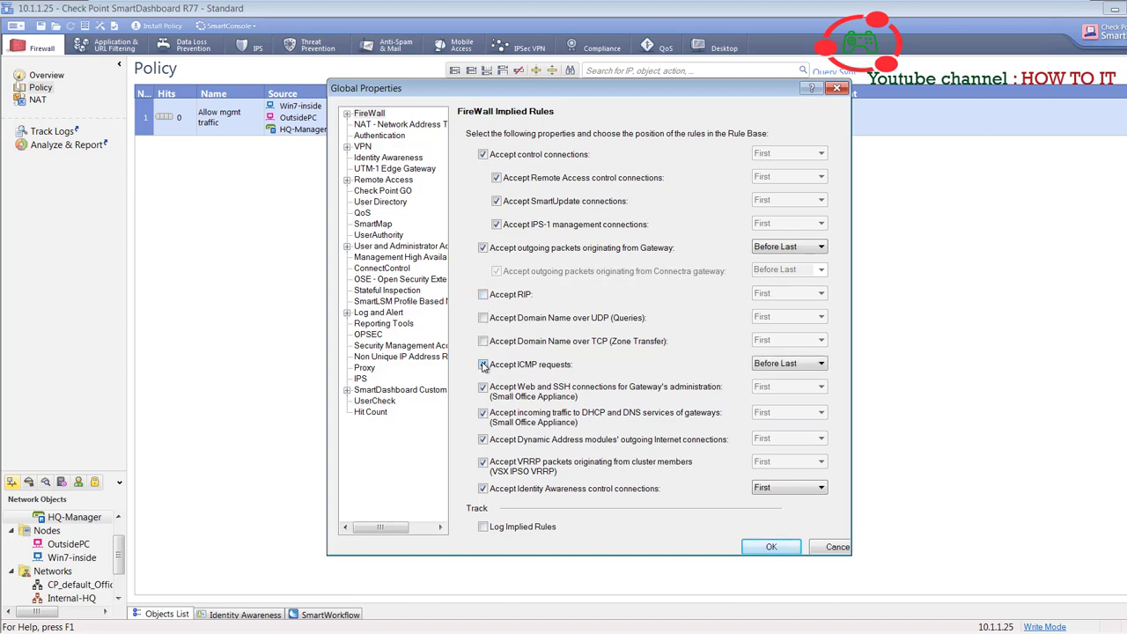
click(798, 365)
click(798, 369)
click(482, 365)
click(484, 527)
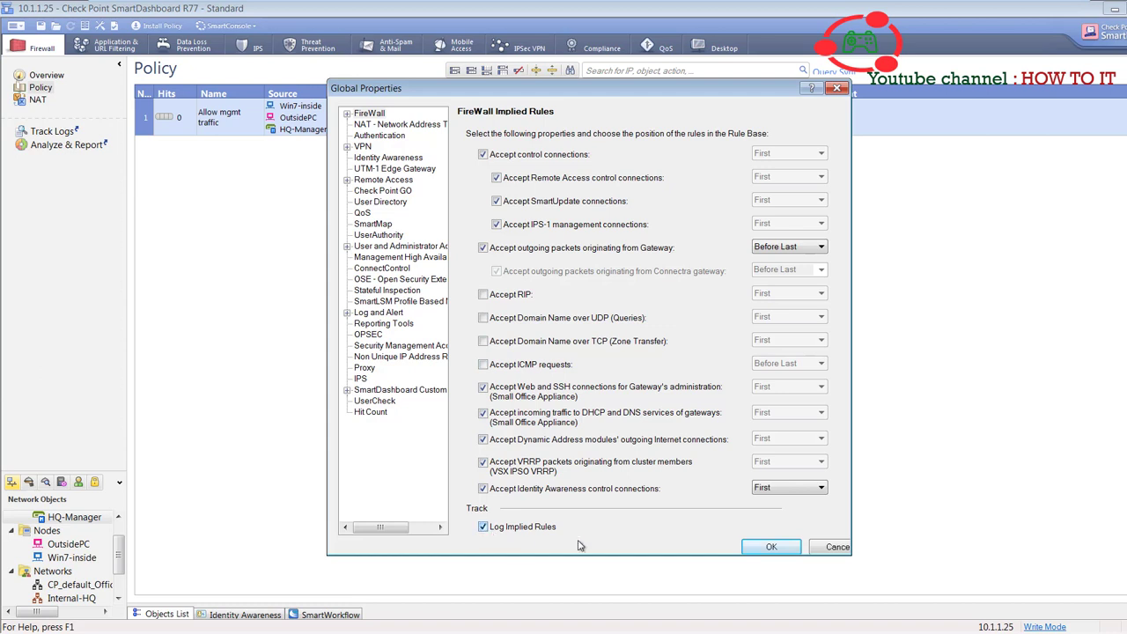
click(782, 547)
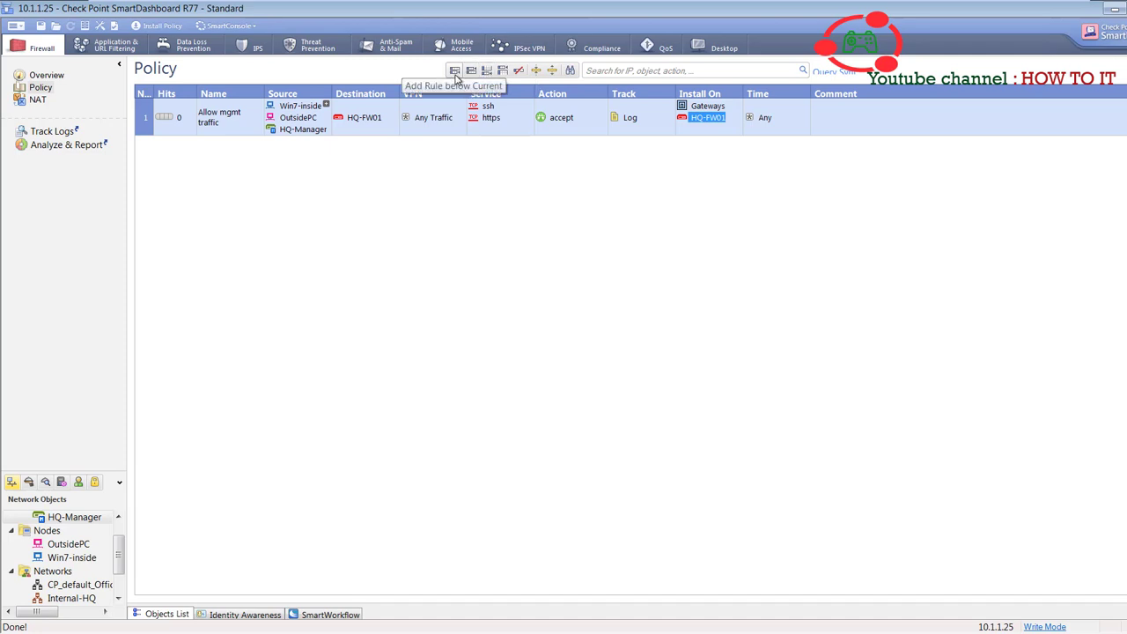
- Add rule 2 named 'Malicious' with destination HQ-FW01 and track Log
click(456, 70)
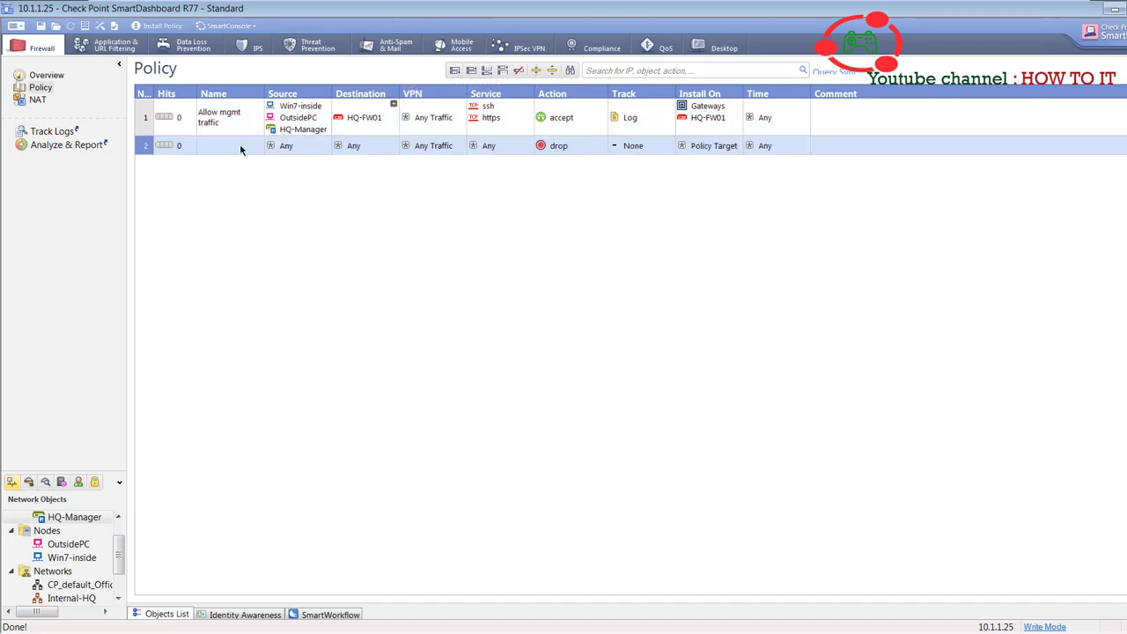
double_click(231, 146)
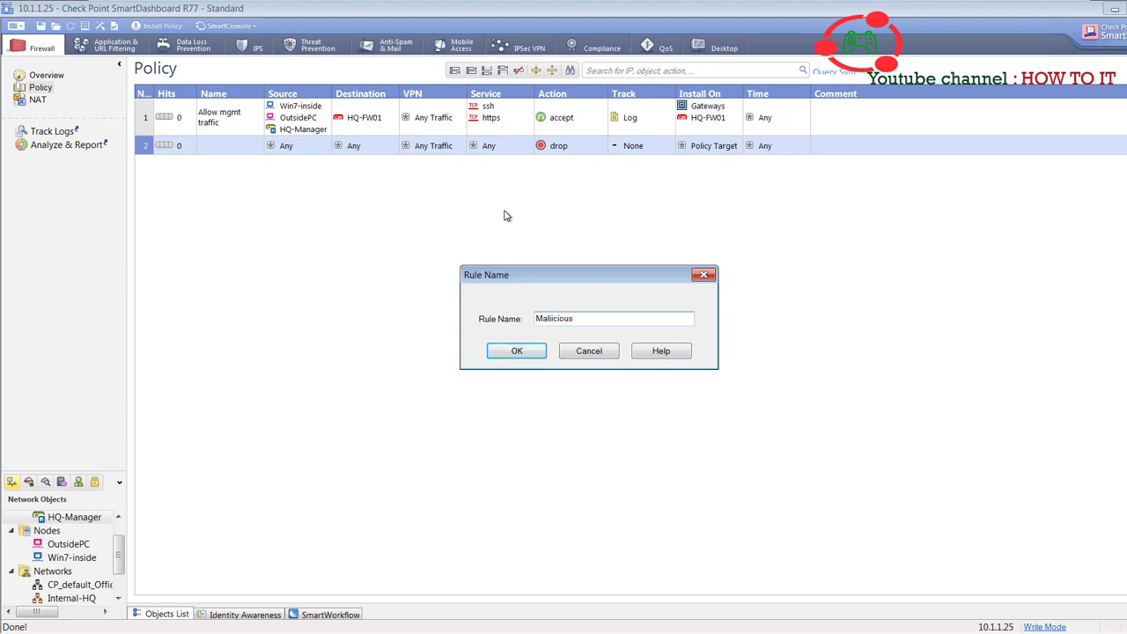
click(516, 351)
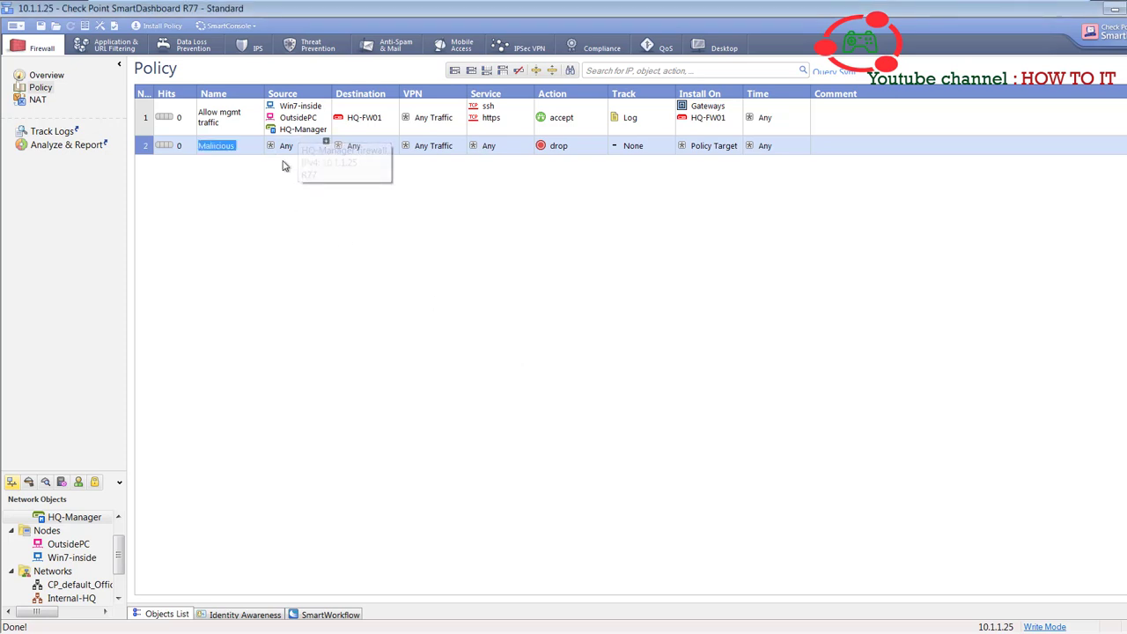
click(369, 133)
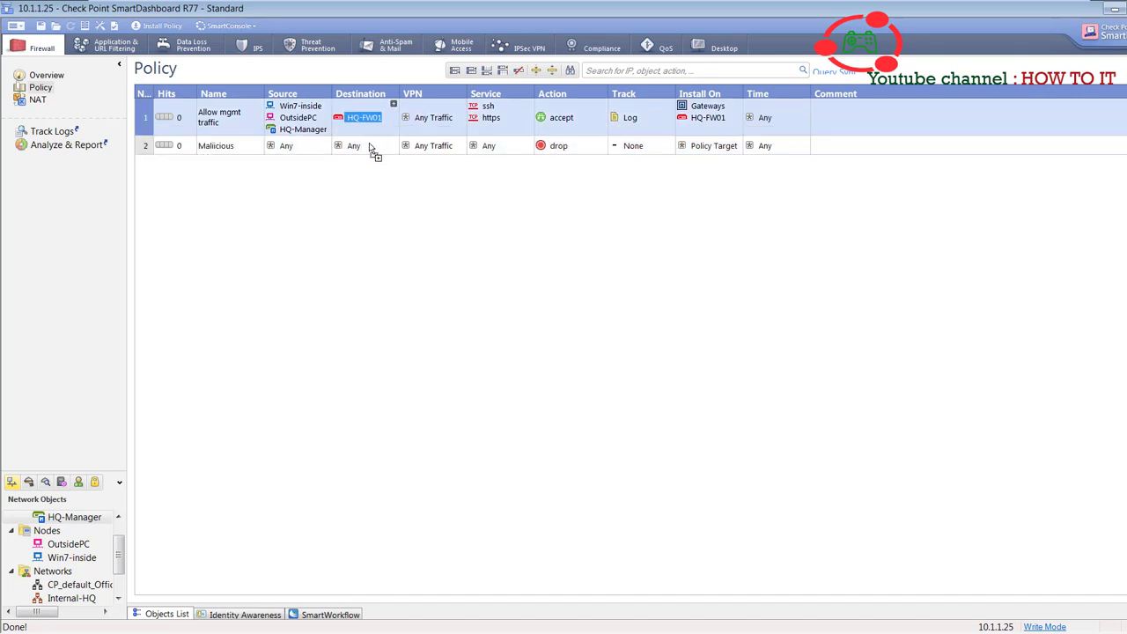
drag(359, 155, 359, 148)
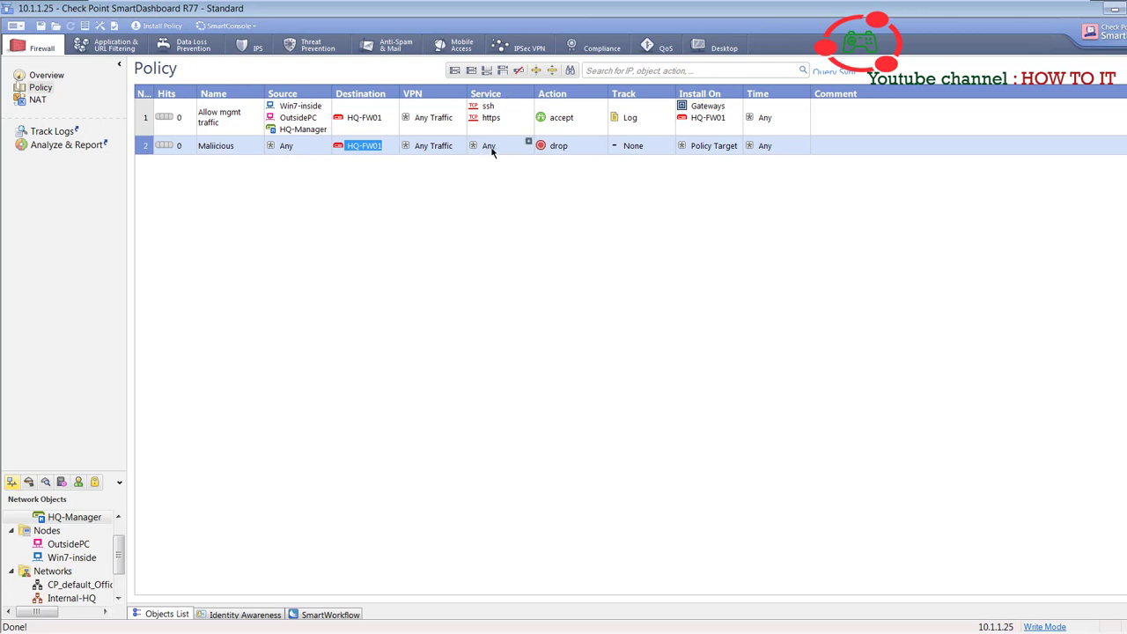
right_click(639, 152)
click(660, 175)
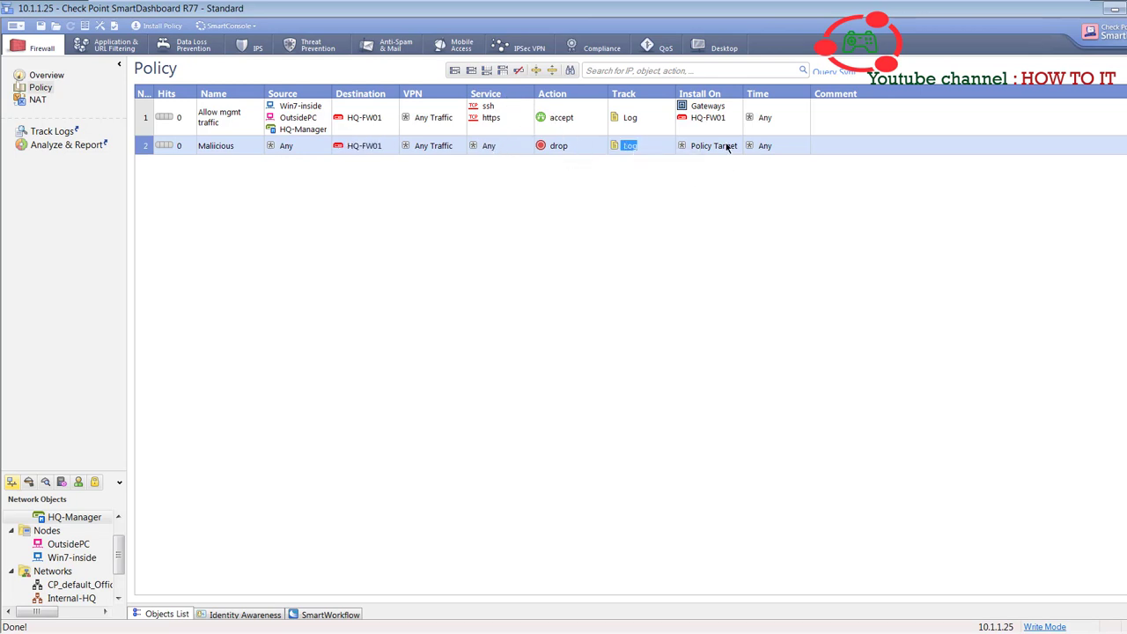
- Remove Gateways from rule 1's targets, install rule 2 on HQ-FW01, and add rule 3
right_click(704, 111)
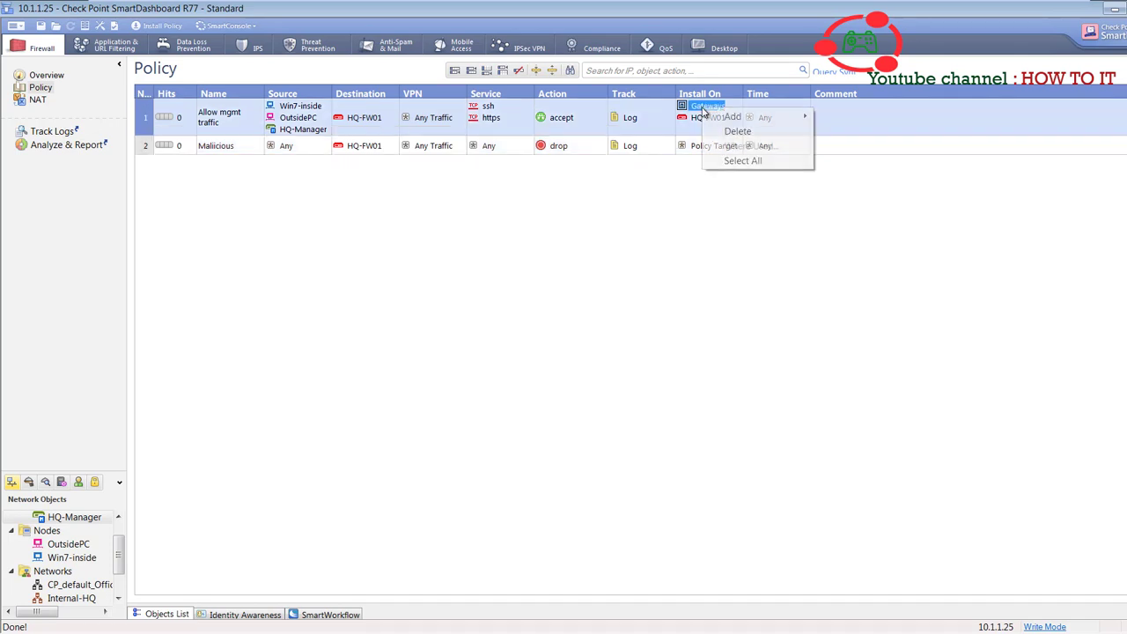
click(739, 128)
drag(706, 117, 712, 148)
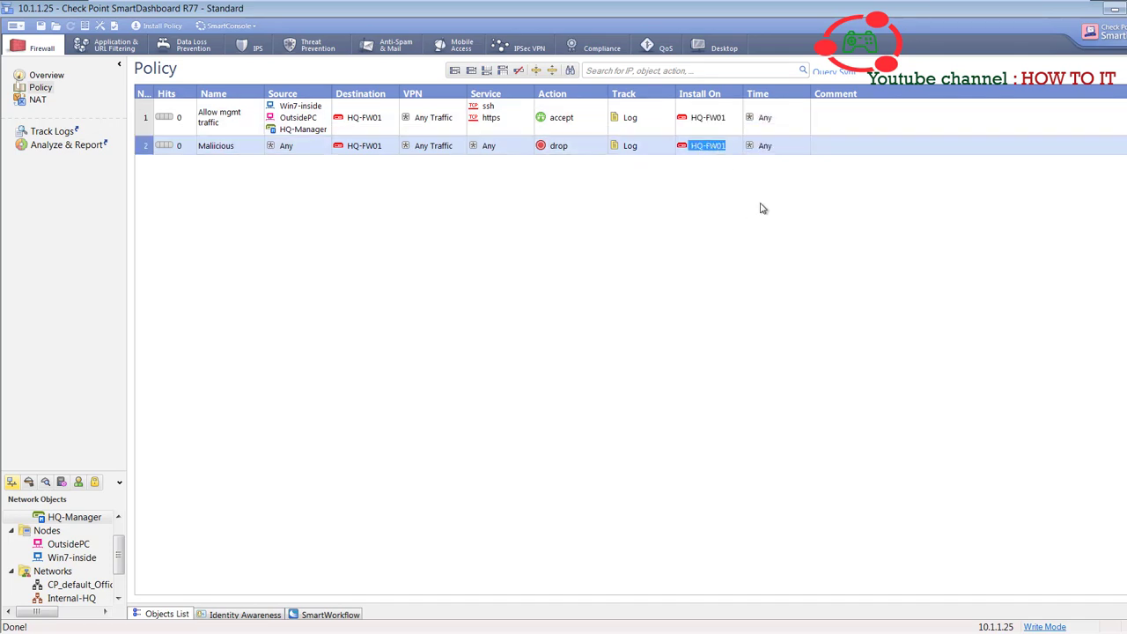
click(454, 71)
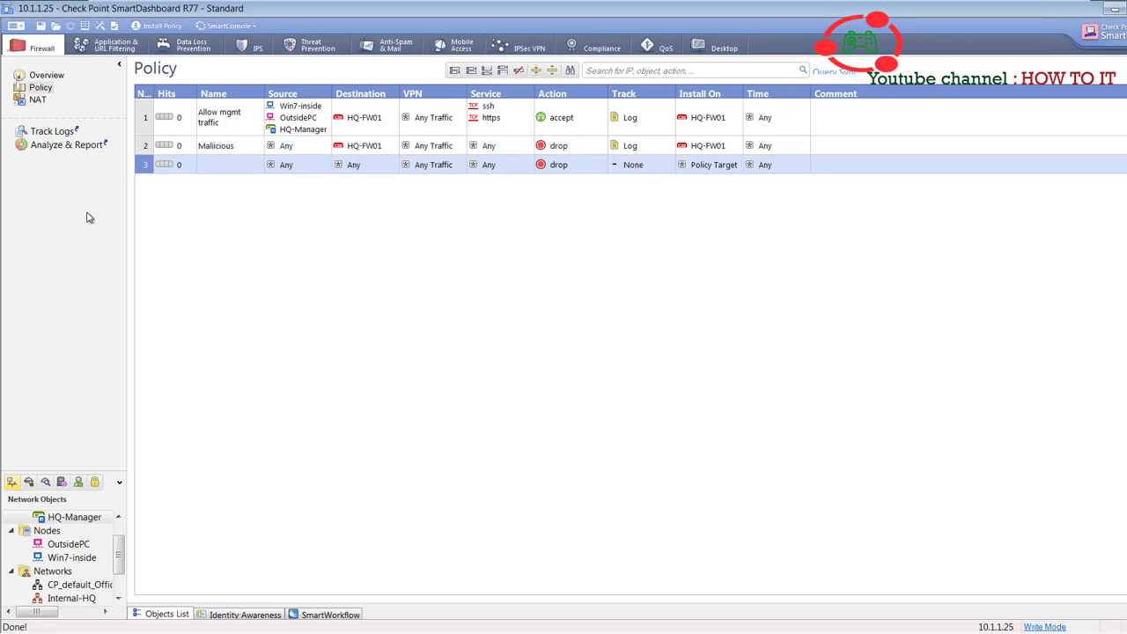
- Name rule 3 'Our users' and set its source to Internal-HQ
double_click(220, 165)
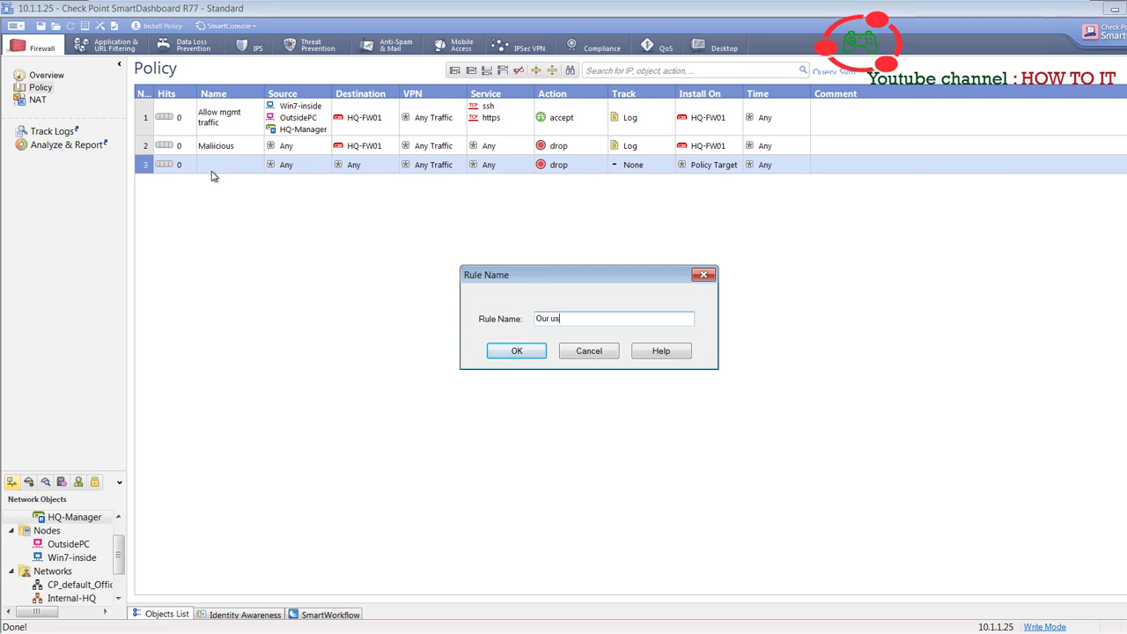
click(502, 356)
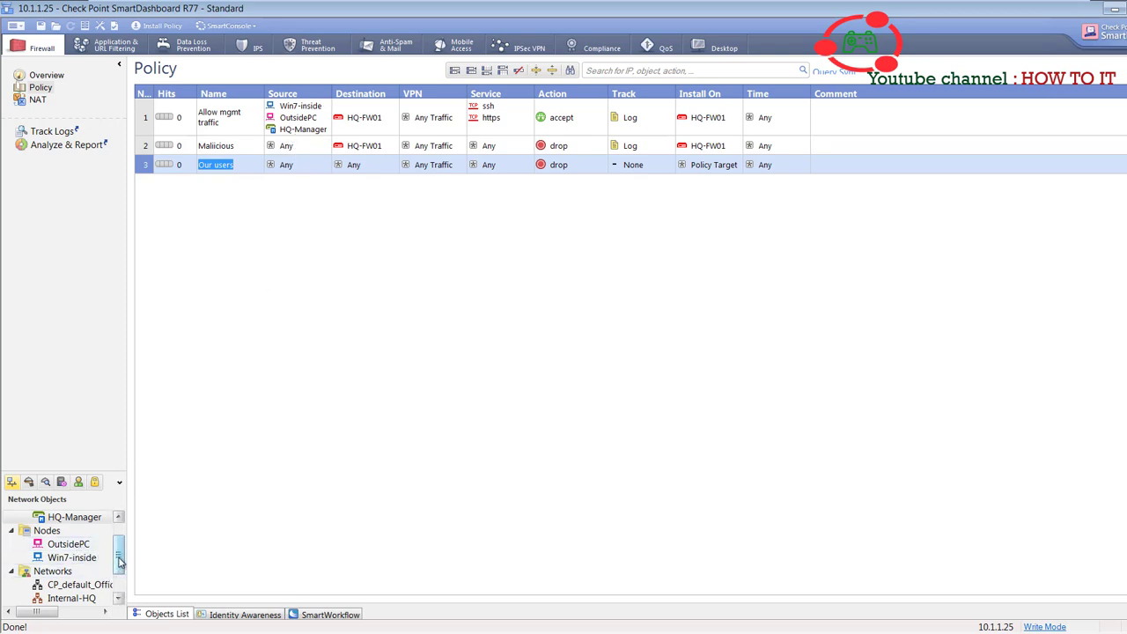
scroll(120, 561, down, 1)
drag(70, 585, 299, 162)
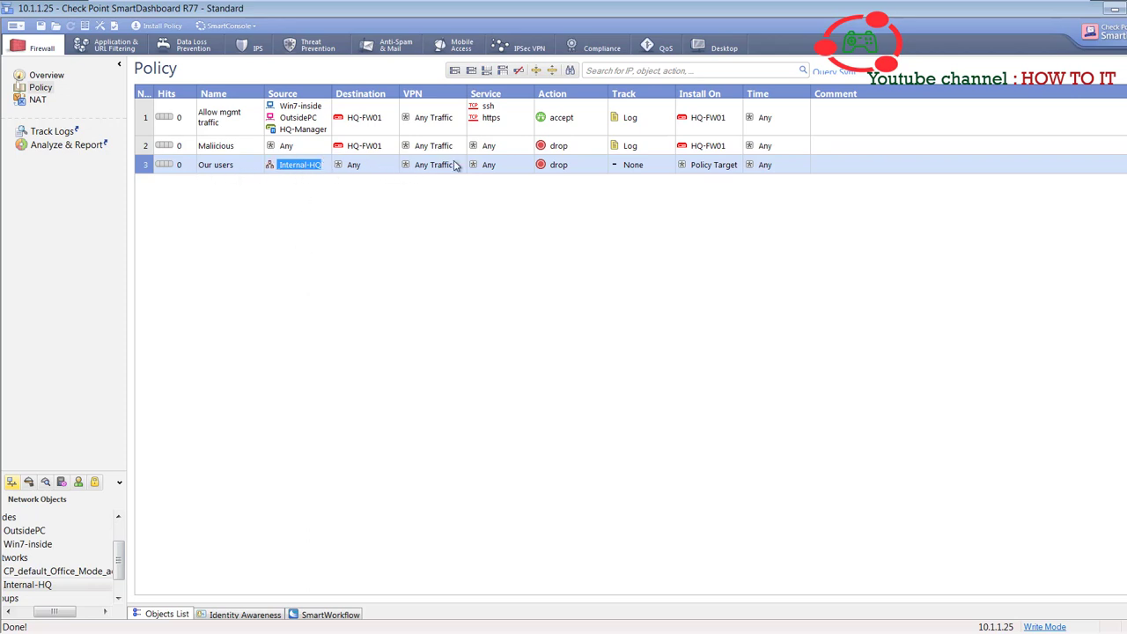
- Make rule 3 accept traffic, install it on HQ-FW01, and add a fourth rule
right_click(572, 172)
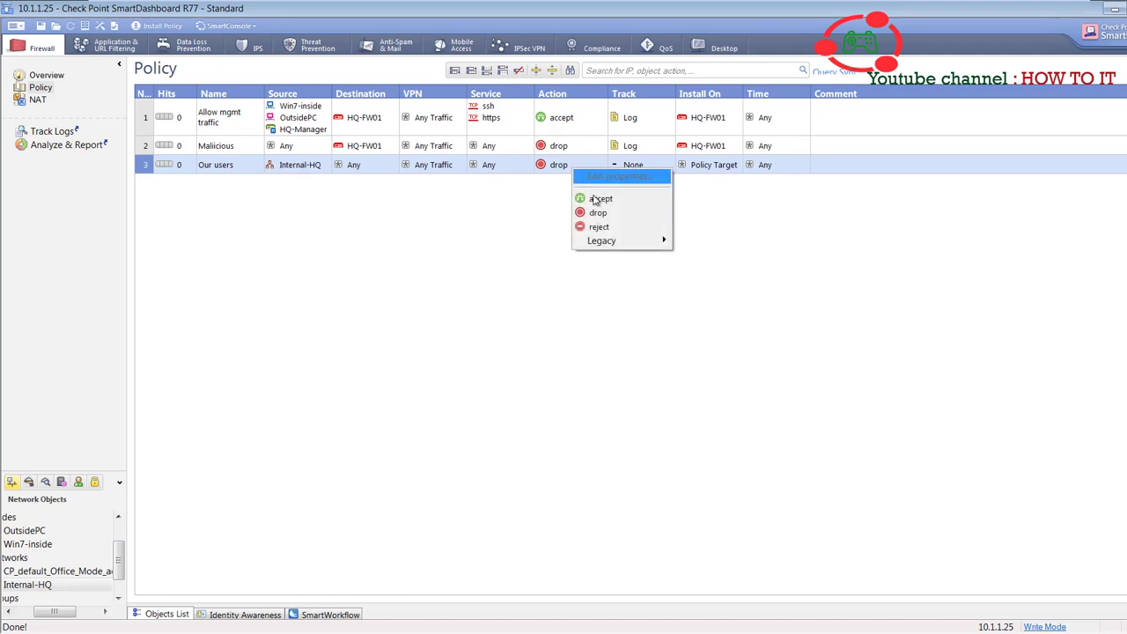
click(596, 200)
drag(710, 150, 708, 164)
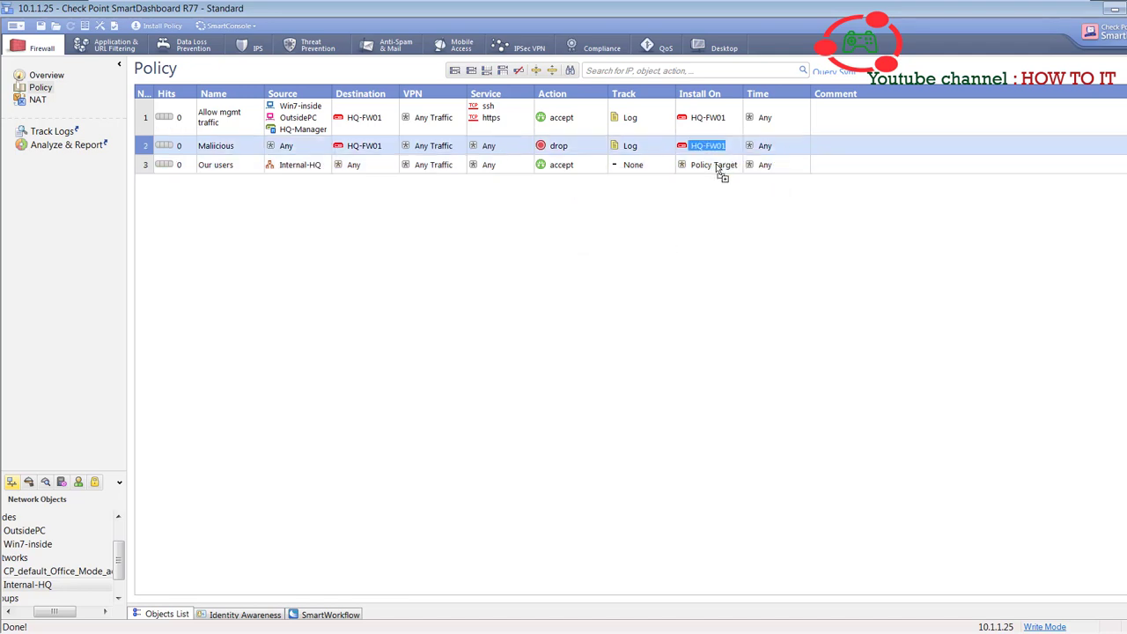
click(456, 71)
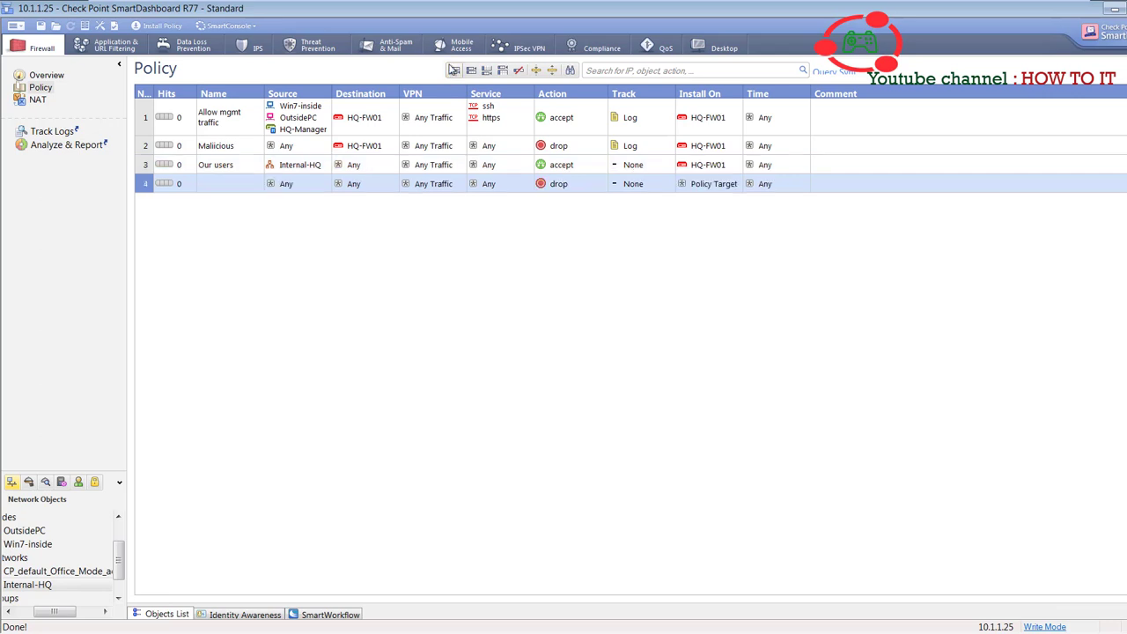
- Name rule 4 'Last traffic' and set Track to Log on rules 3 and 4
double_click(220, 190)
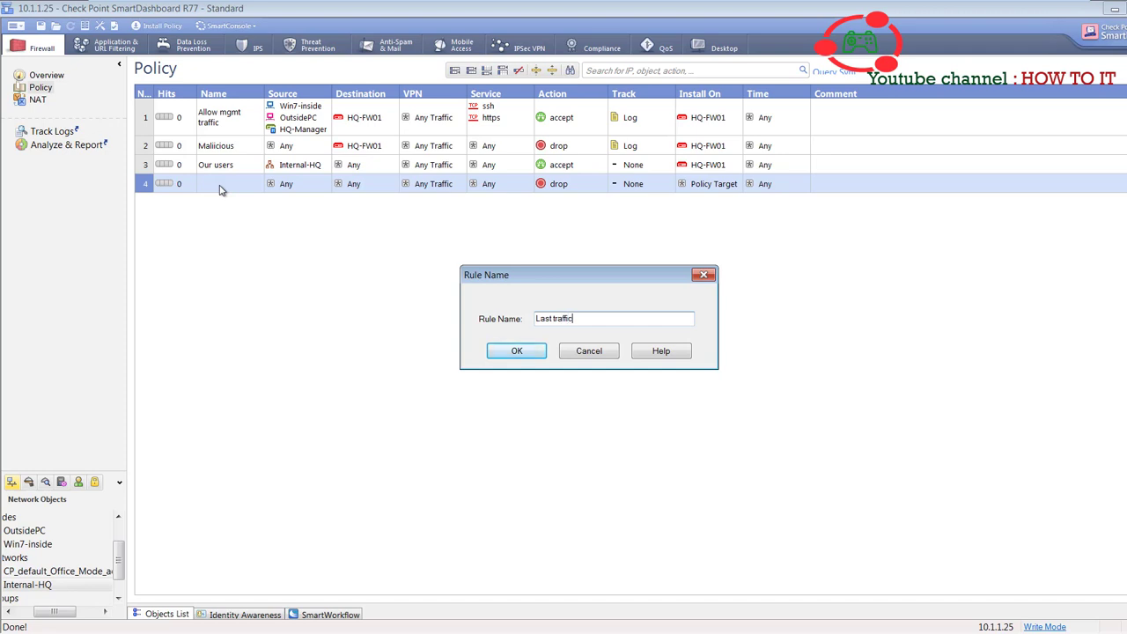
click(527, 351)
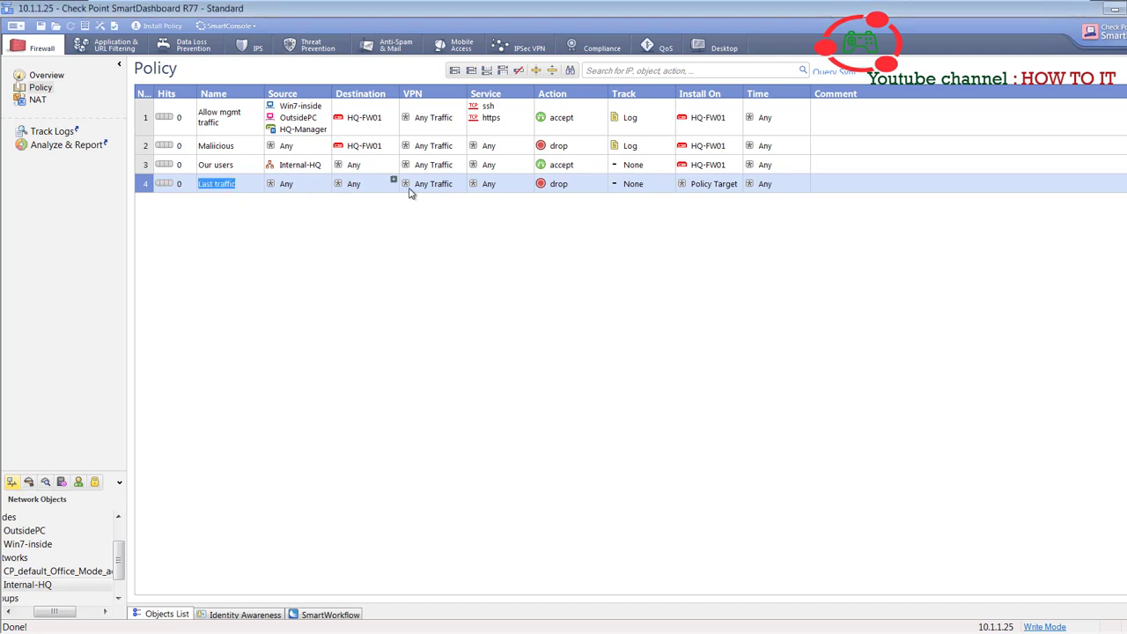
right_click(646, 168)
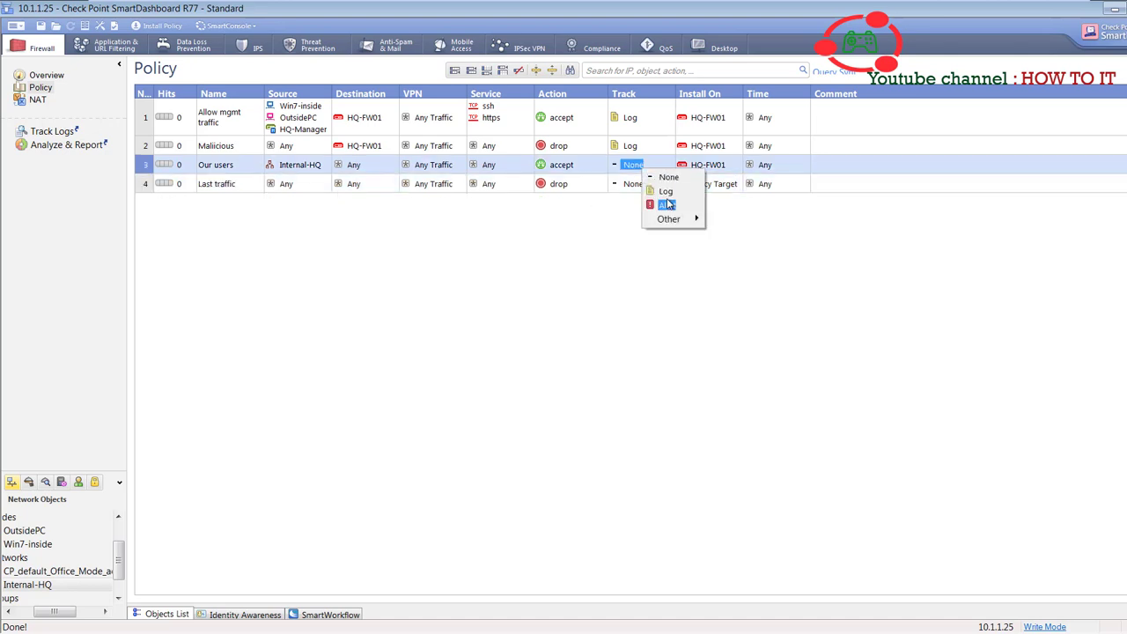
click(656, 201)
right_click(634, 187)
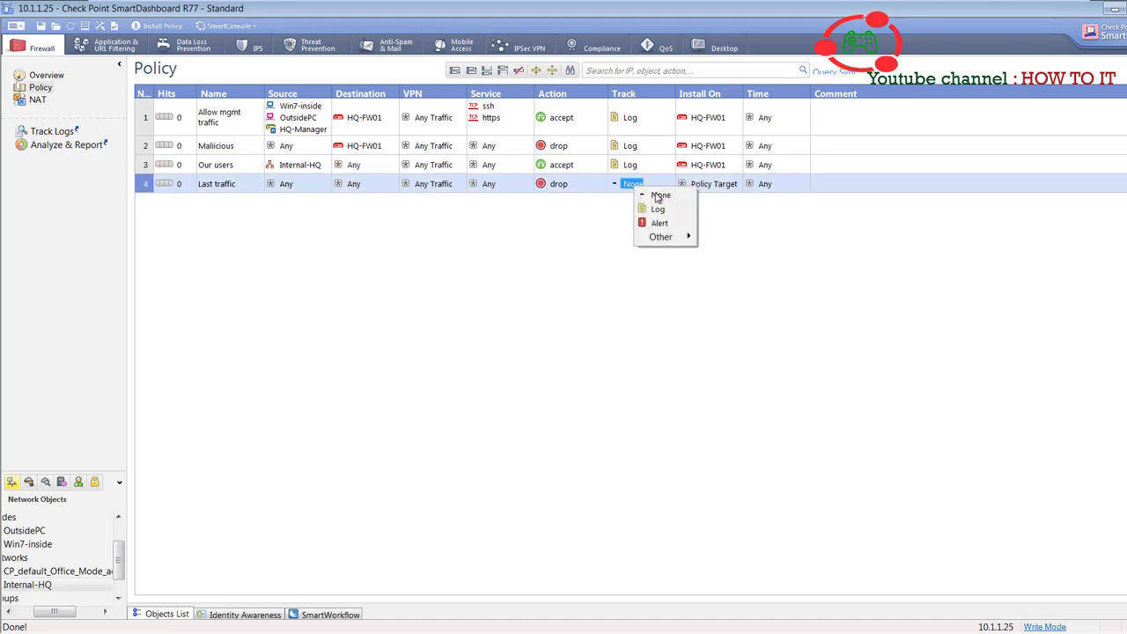
click(657, 203)
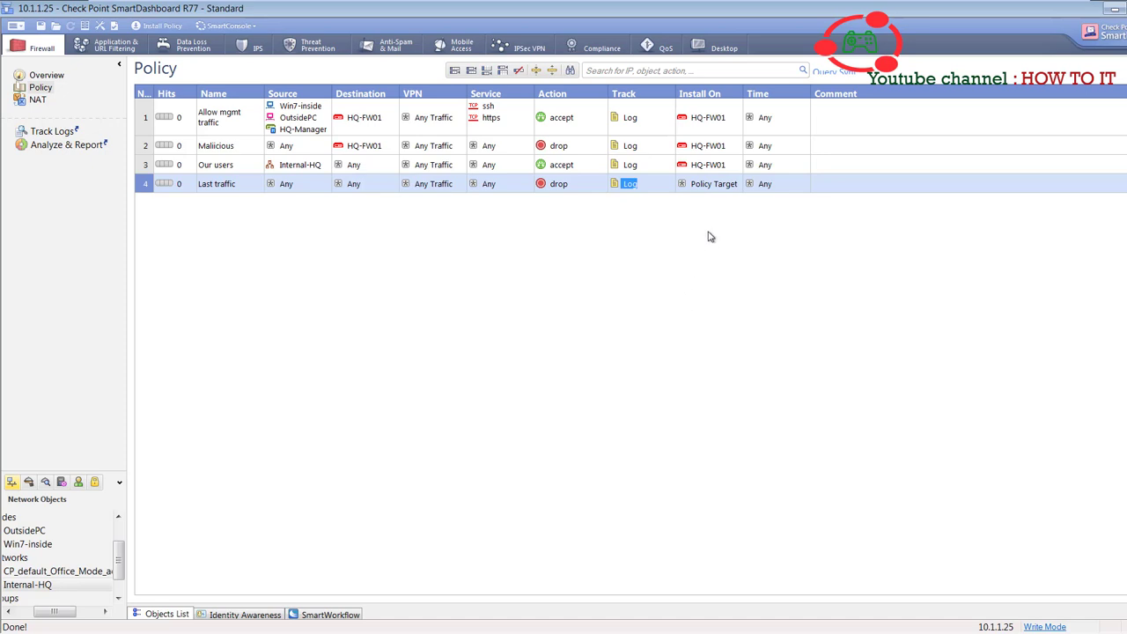
- Install the Last traffic rule on HQ-FW01
right_click(724, 187)
mouse_move(781, 201)
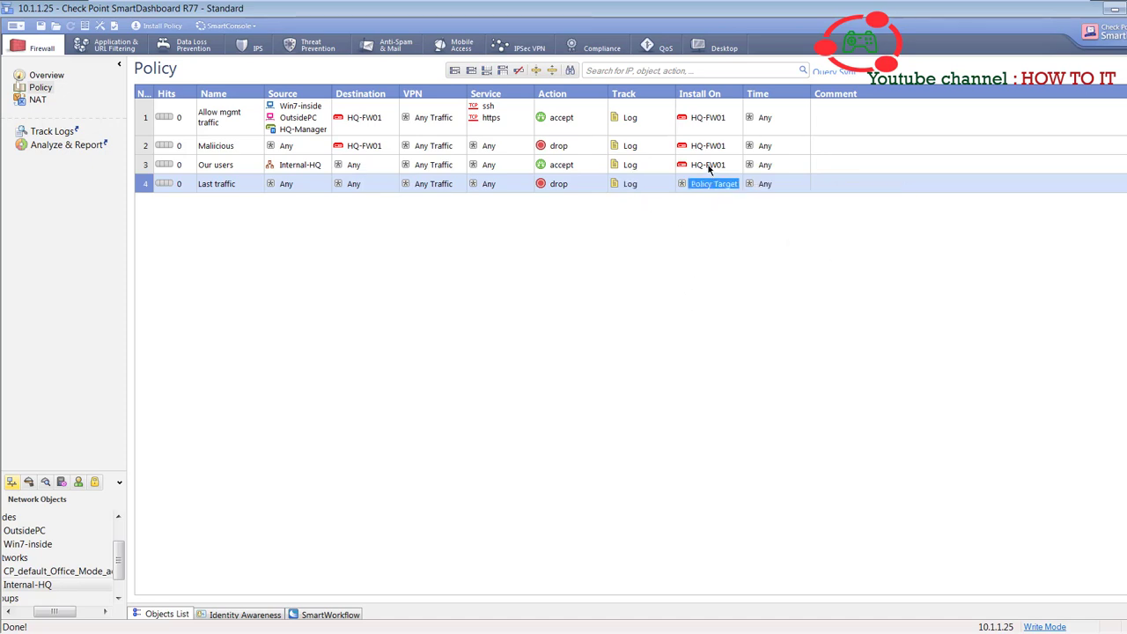
drag(710, 165, 715, 192)
key(super)
- Launch Command Prompt and ping 10.1.1.111, which times out with 100% loss
click(136, 613)
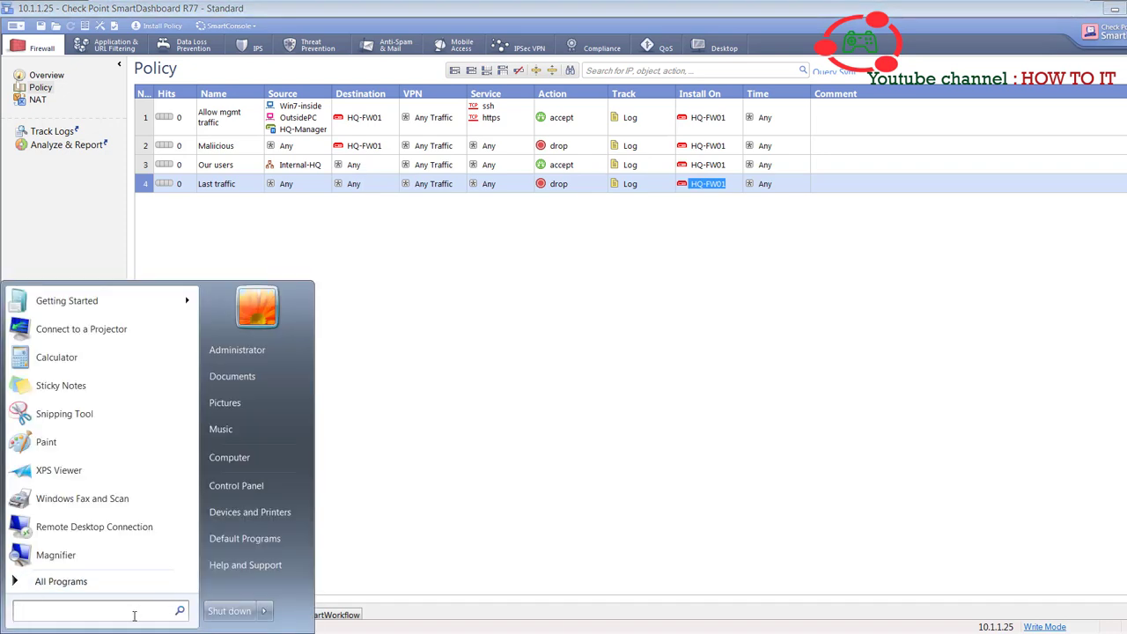
text(cmd)
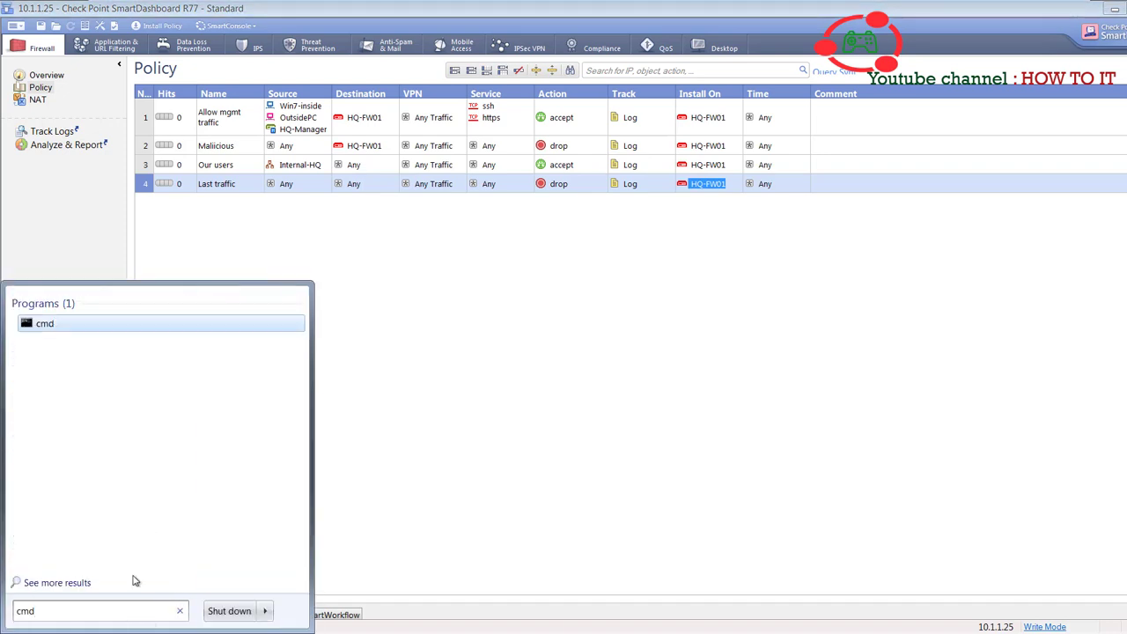
drag(30, 329, 304, 585)
click(487, 508)
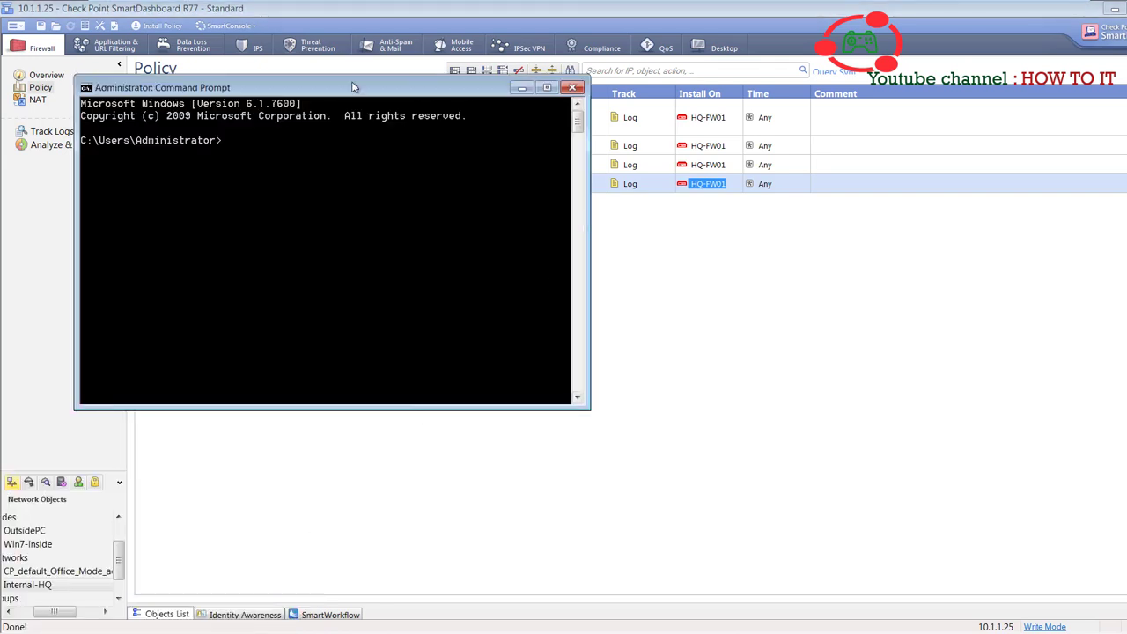
drag(366, 81, 636, 255)
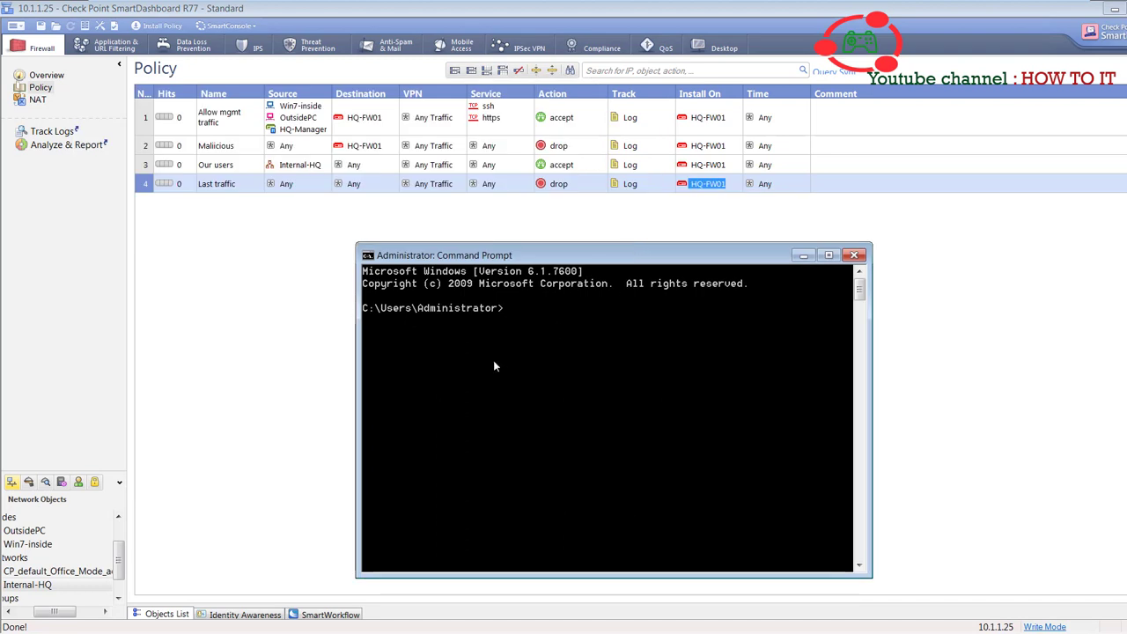
text(ping 10.1.1.111)
key(Return)
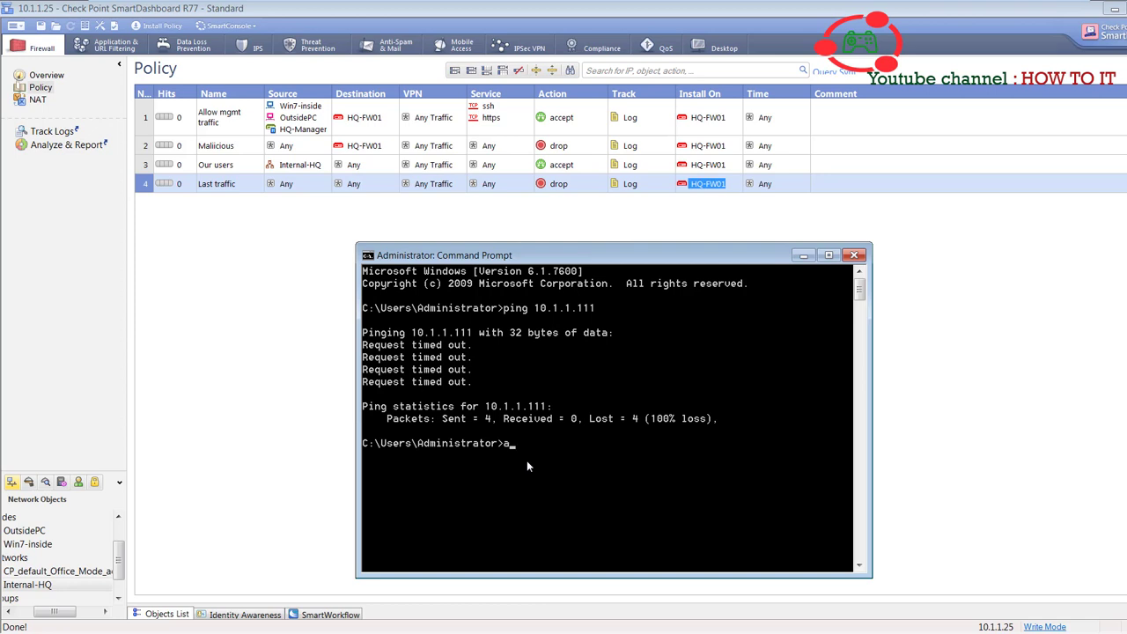
- Run arp -a to show 10.1.1.111 still in the ARP table, then minimize Command Prompt
text(a)
key(Return)
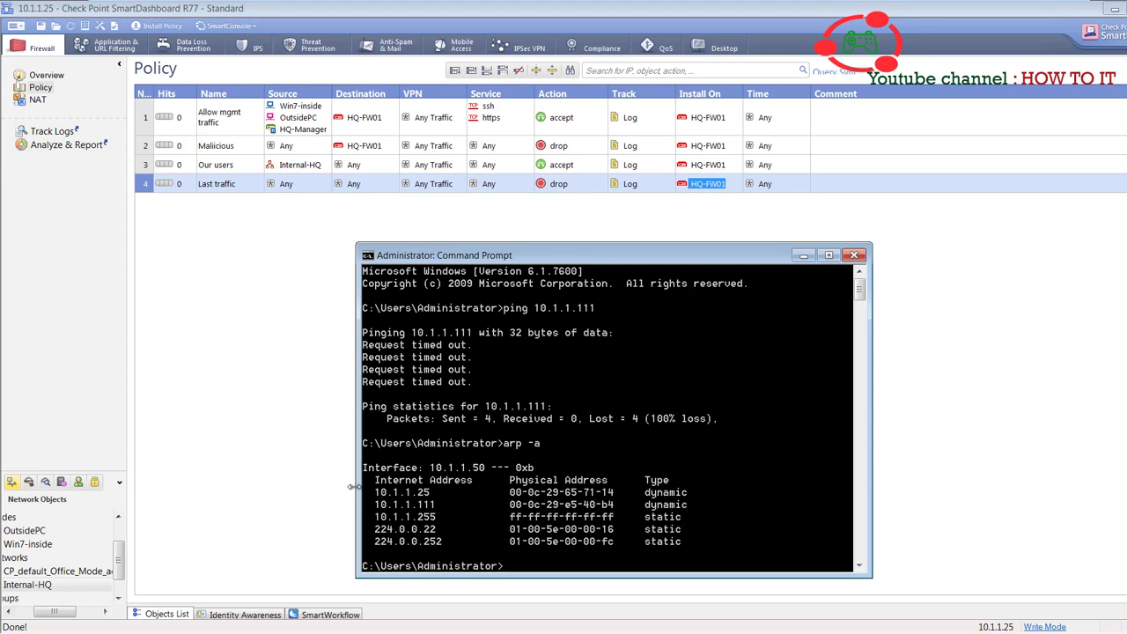
click(804, 262)
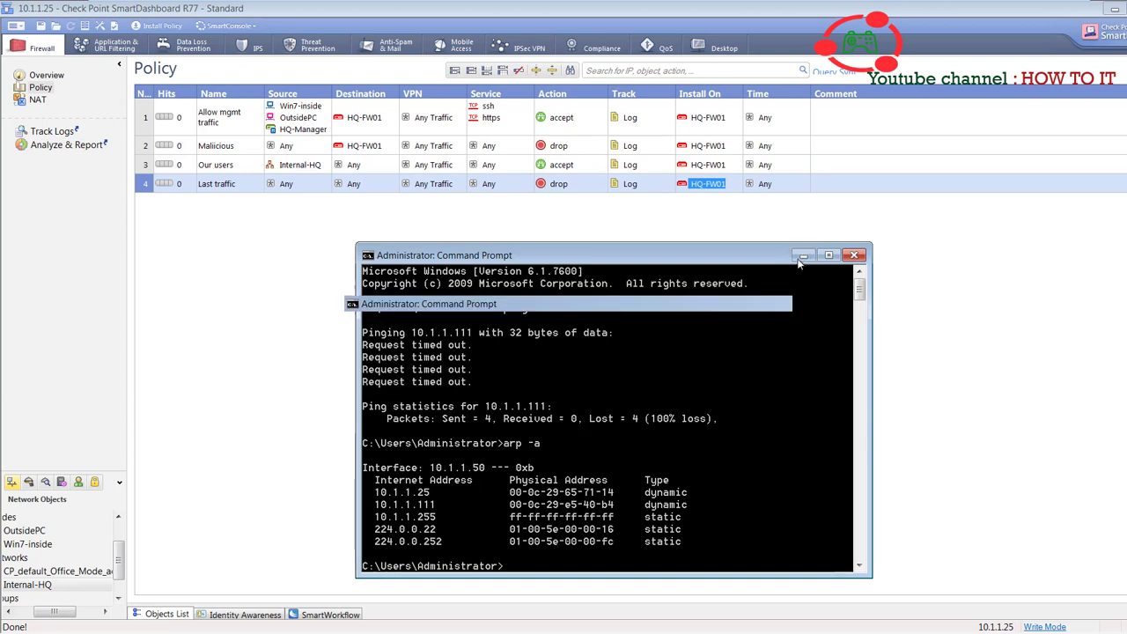
- Log in to the FW01 console as admin and run fw stat to see the installed policy
mouse_move(455, 4)
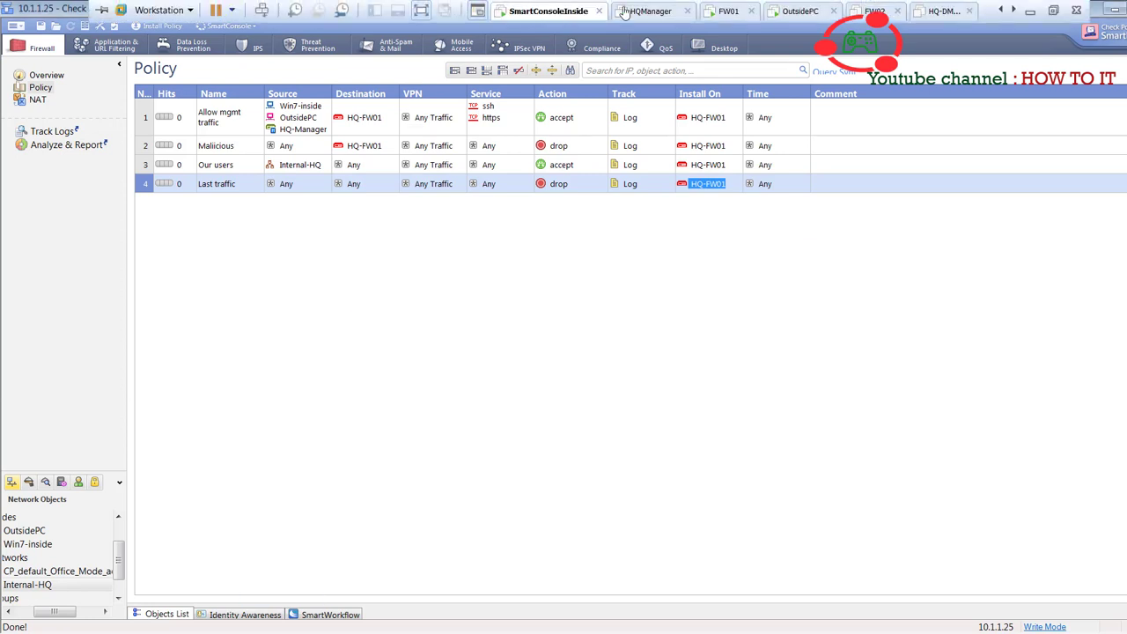
click(725, 14)
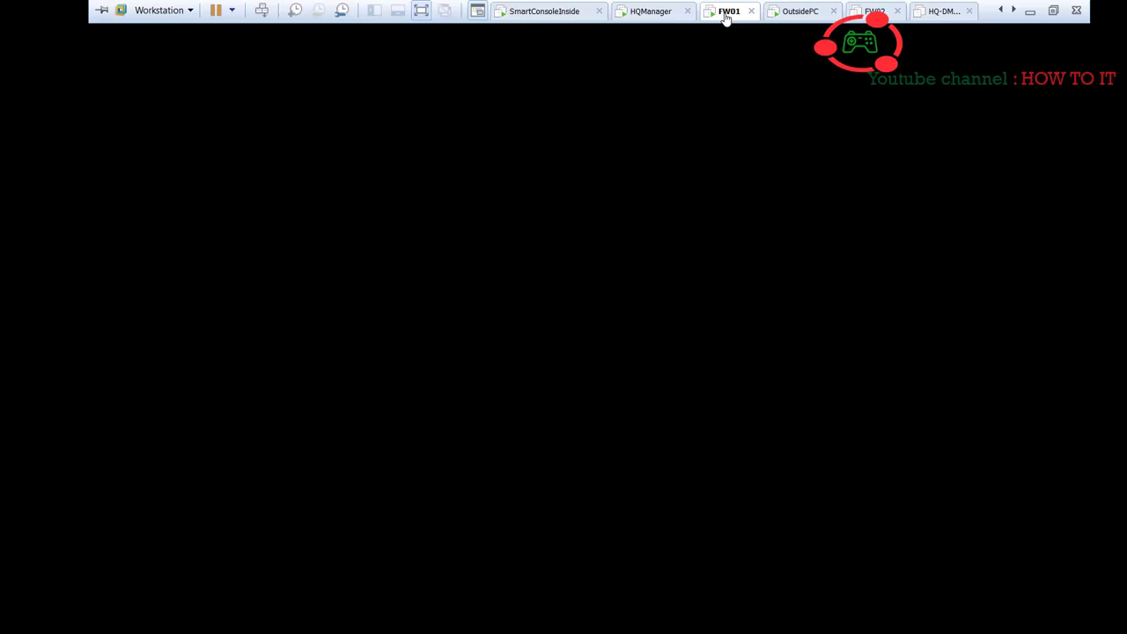
click(486, 249)
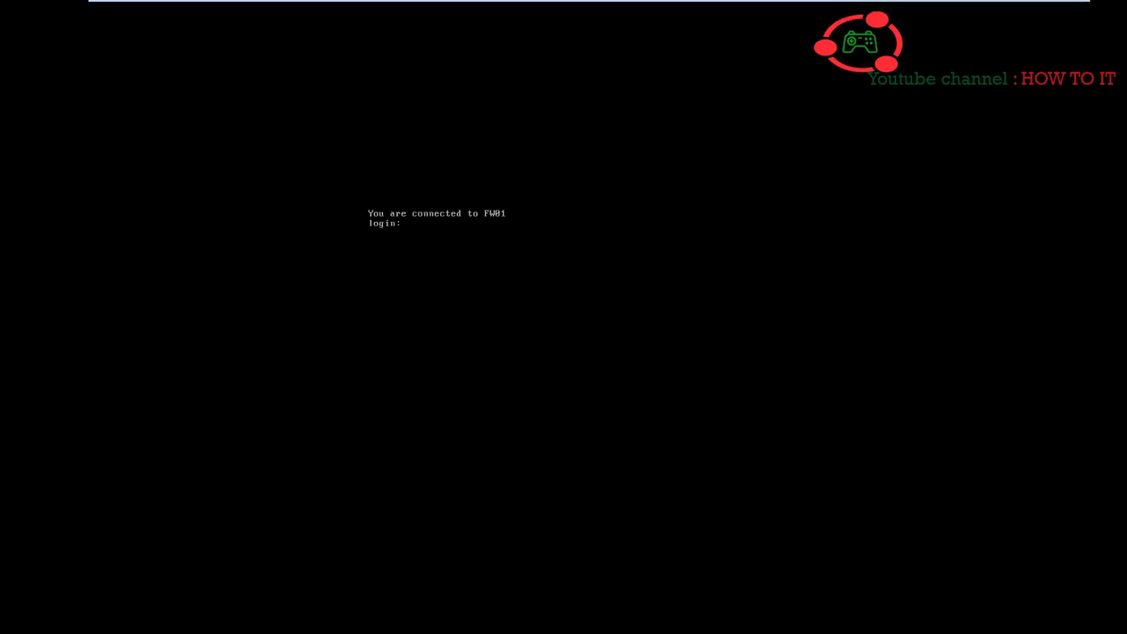
text(admin)
key(Return)
key(Return)
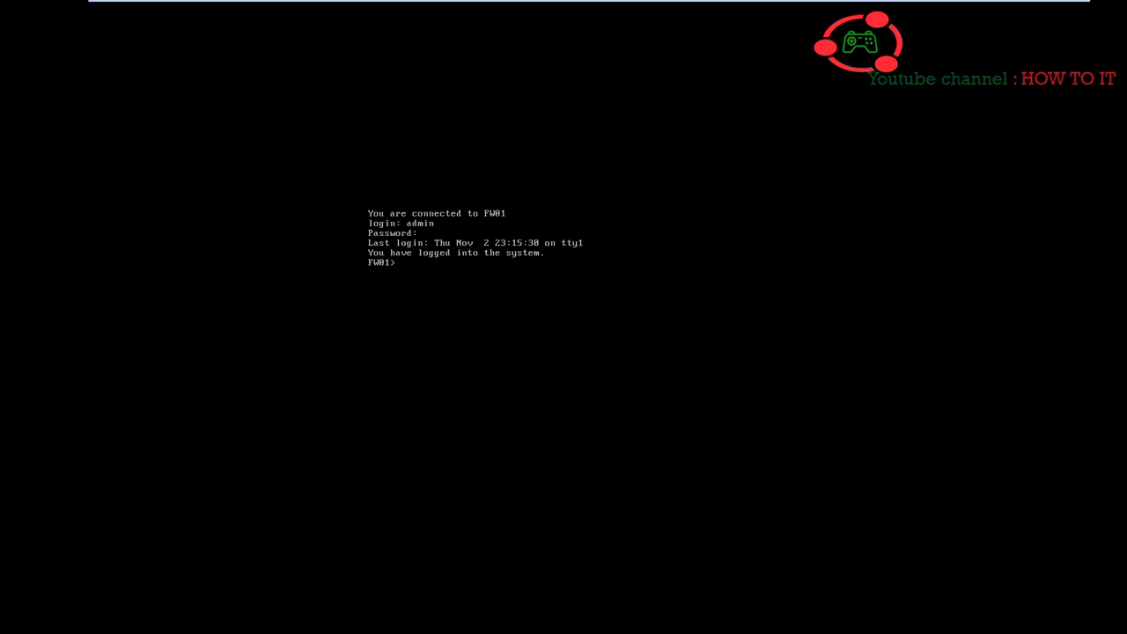
text(fw stat)
key(Return)
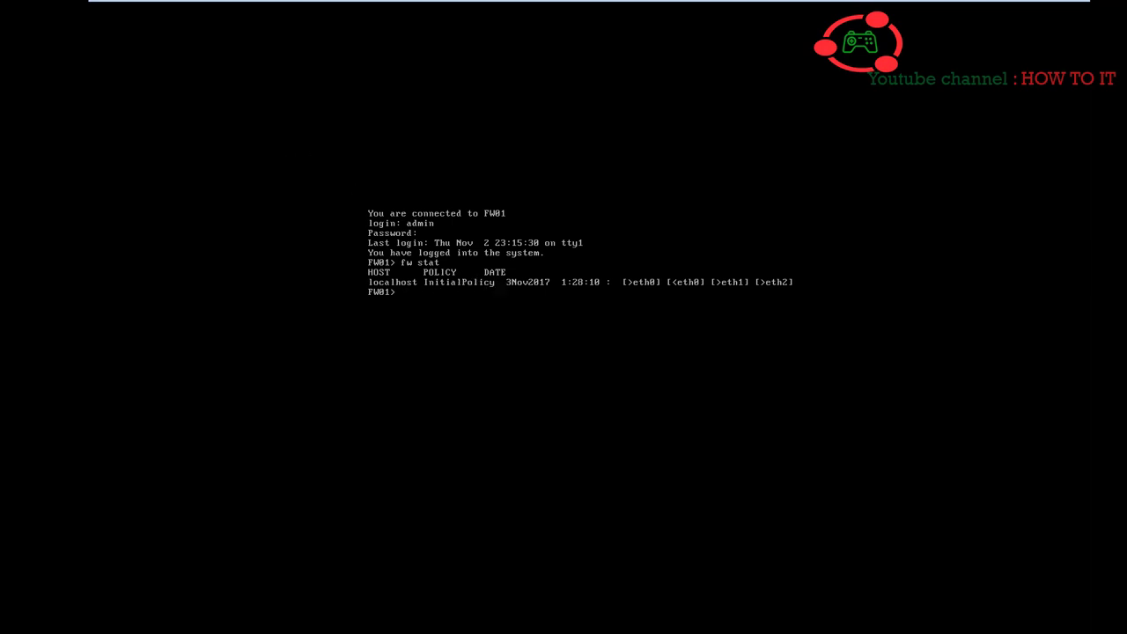
- Unload the policy with fw unloadlocal and rerun fw stat to confirm none is installed
text(fw unloadpolic)
key(Tab)
text(y)
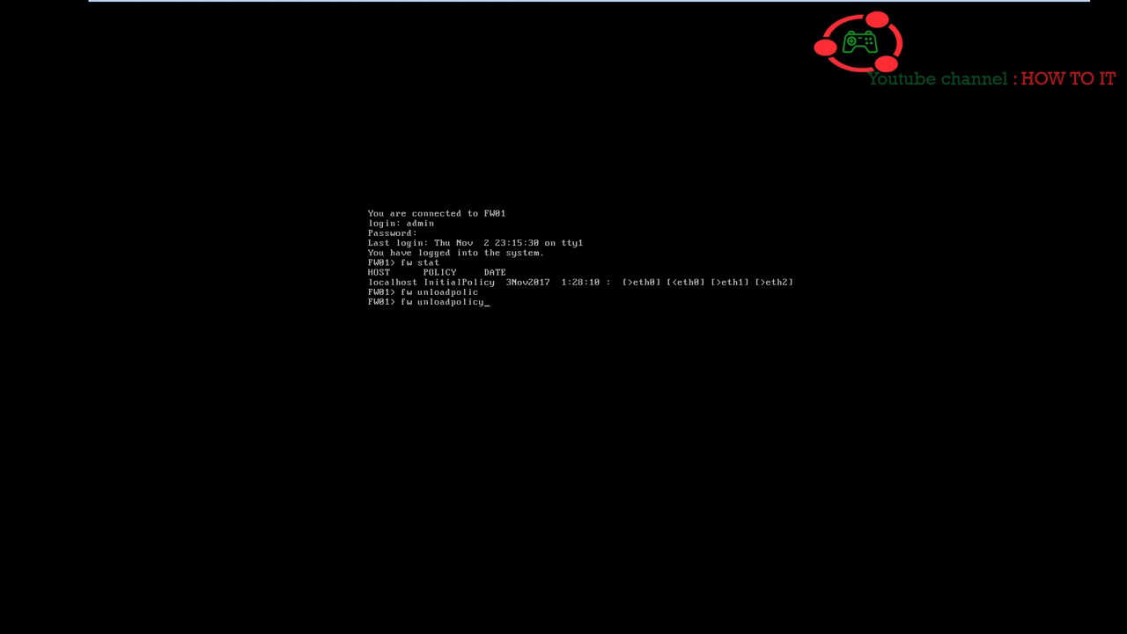
key(Return)
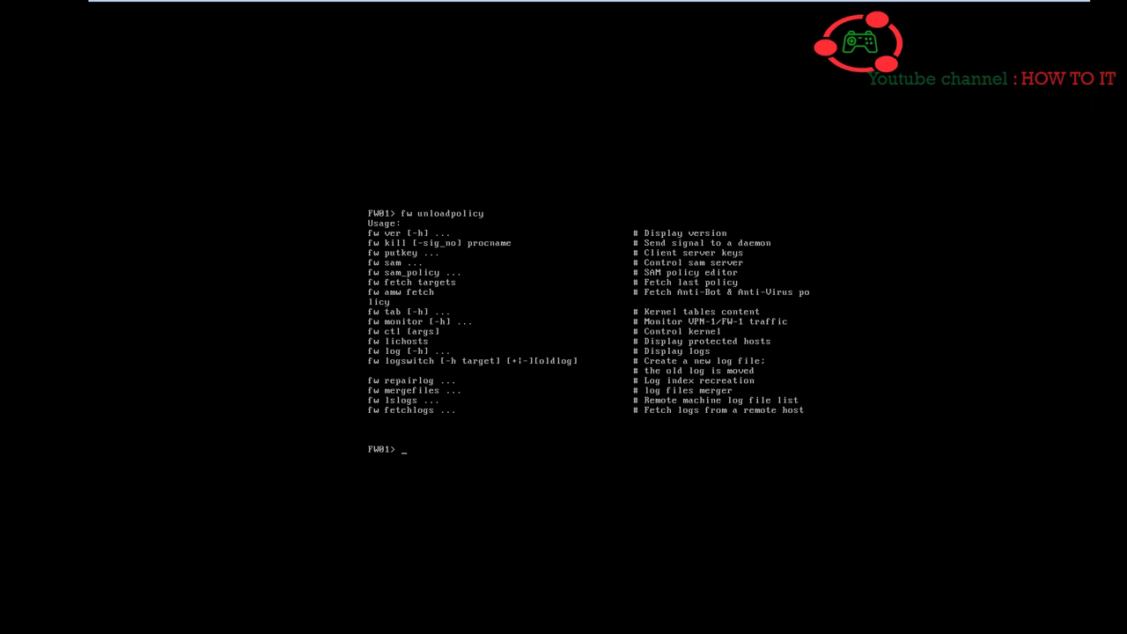
key(Up)
key(BackSpace)
key(BackSpace)
key(BackSpace)
key(BackSpace)
key(Return)
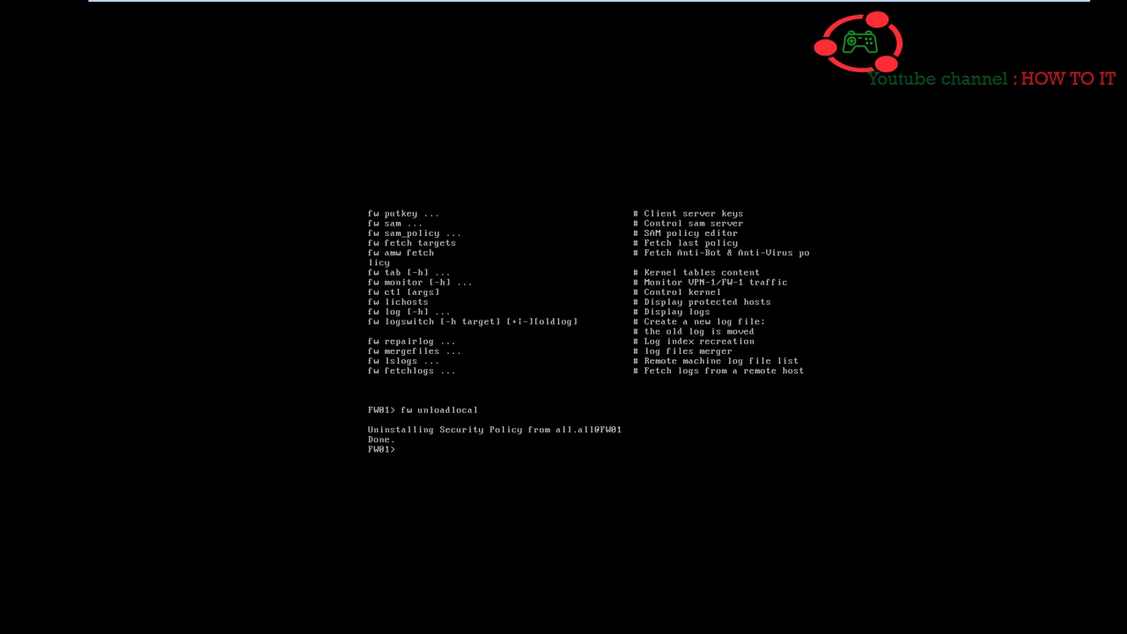
key(Up)
key(Up)
key(Up)
key(Return)
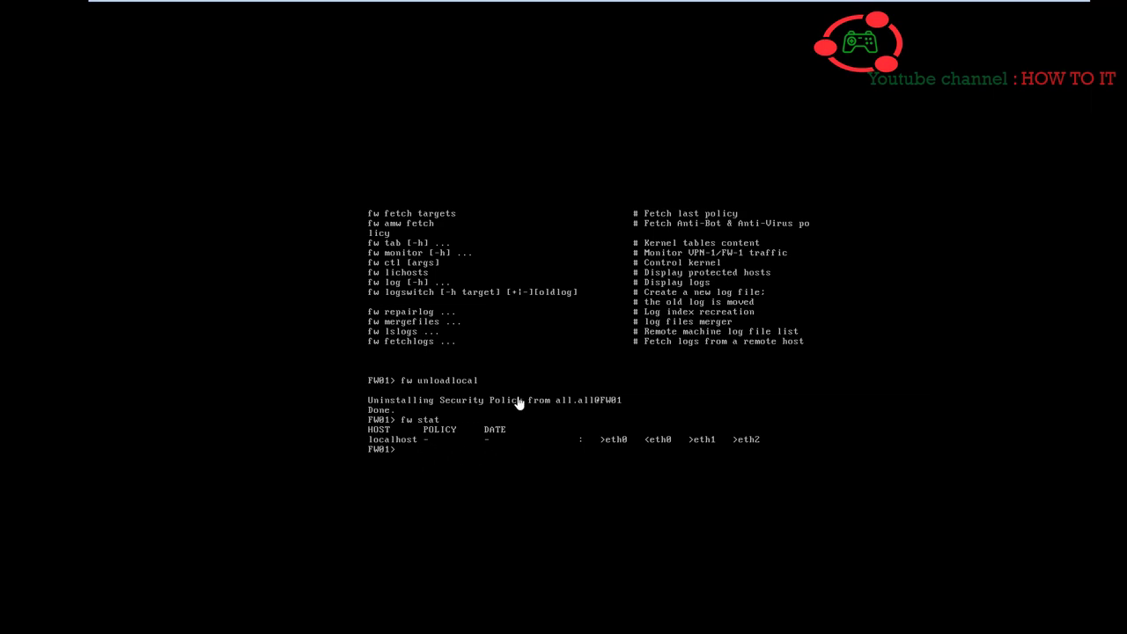
mouse_move(627, 5)
click(546, 14)
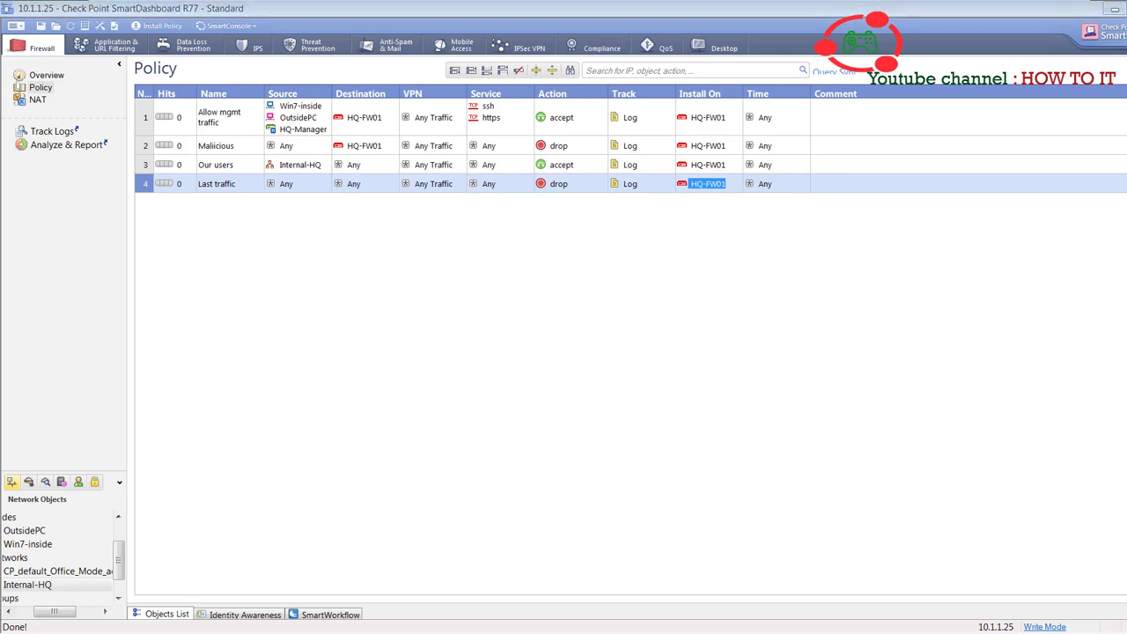
- Rerun ping 10.1.1.111 in Command Prompt, now getting 4 of 4 replies with 0% loss
key(alt+Tab)
key(Up)
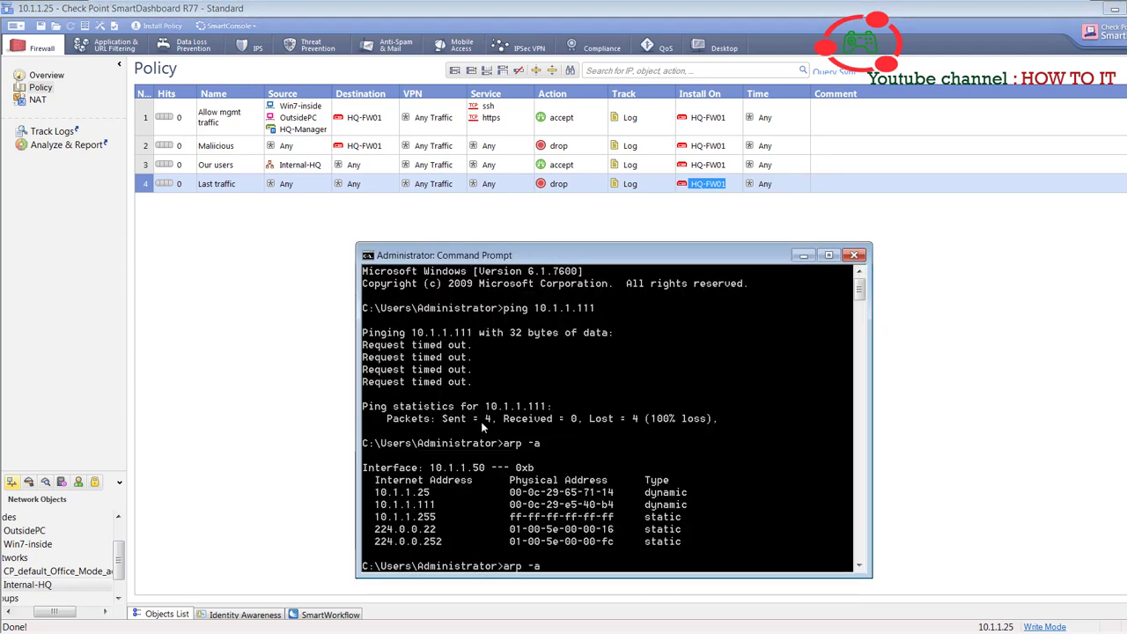
key(Up)
key(Return)
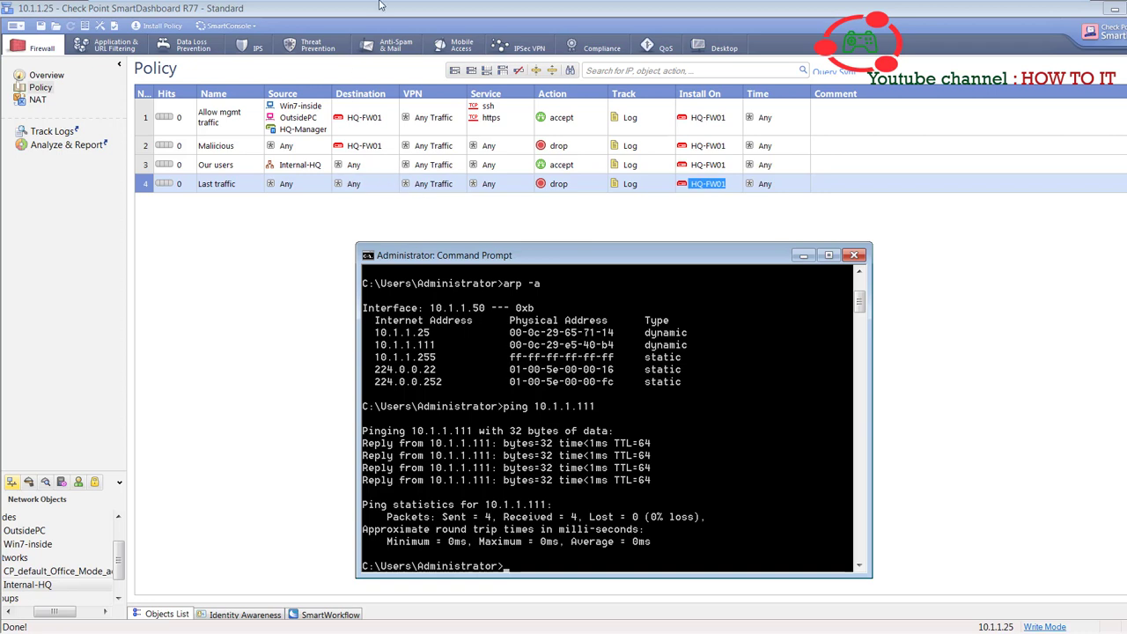
mouse_move(596, 7)
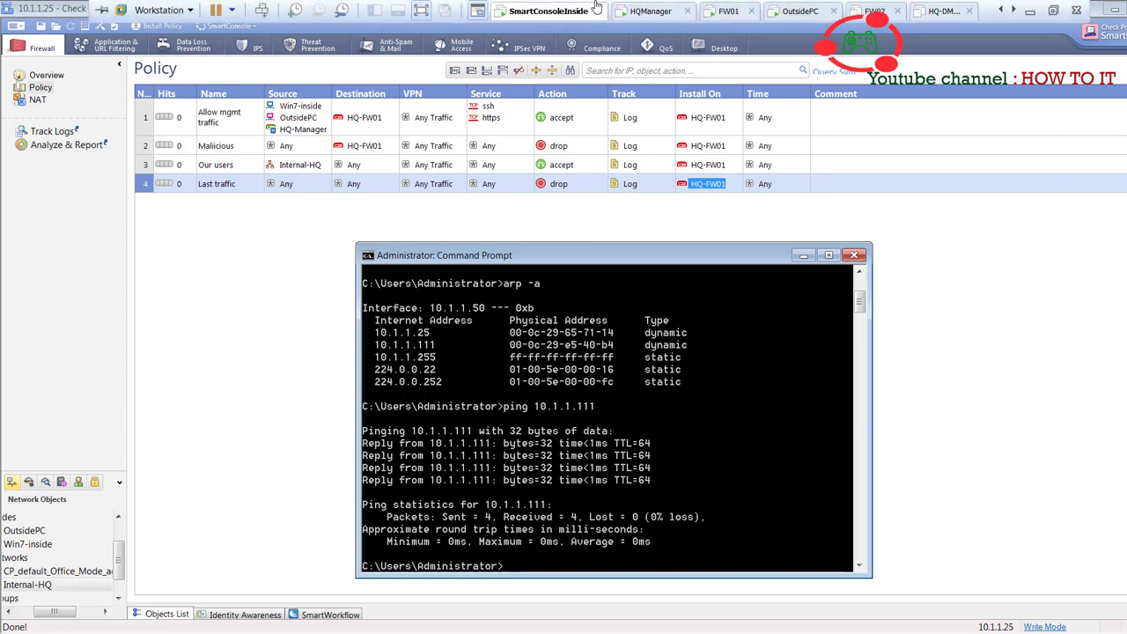
click(727, 11)
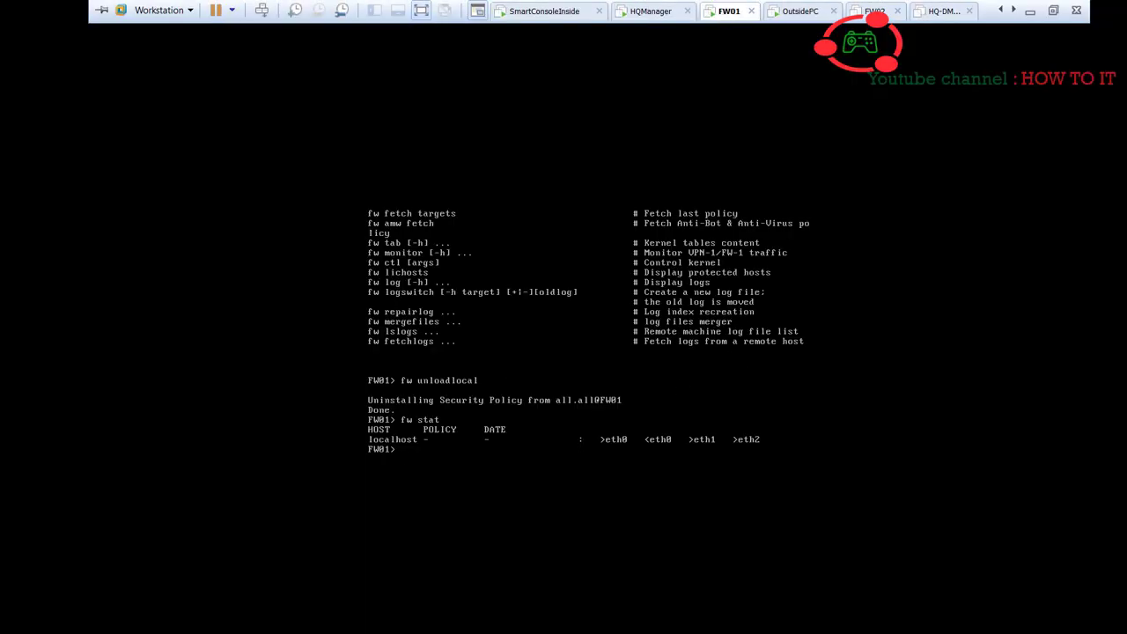
- Run fw loadlocal and fw fetch localhost to reinstall InitialPolicy, then verify it with fw stat
text(fw)
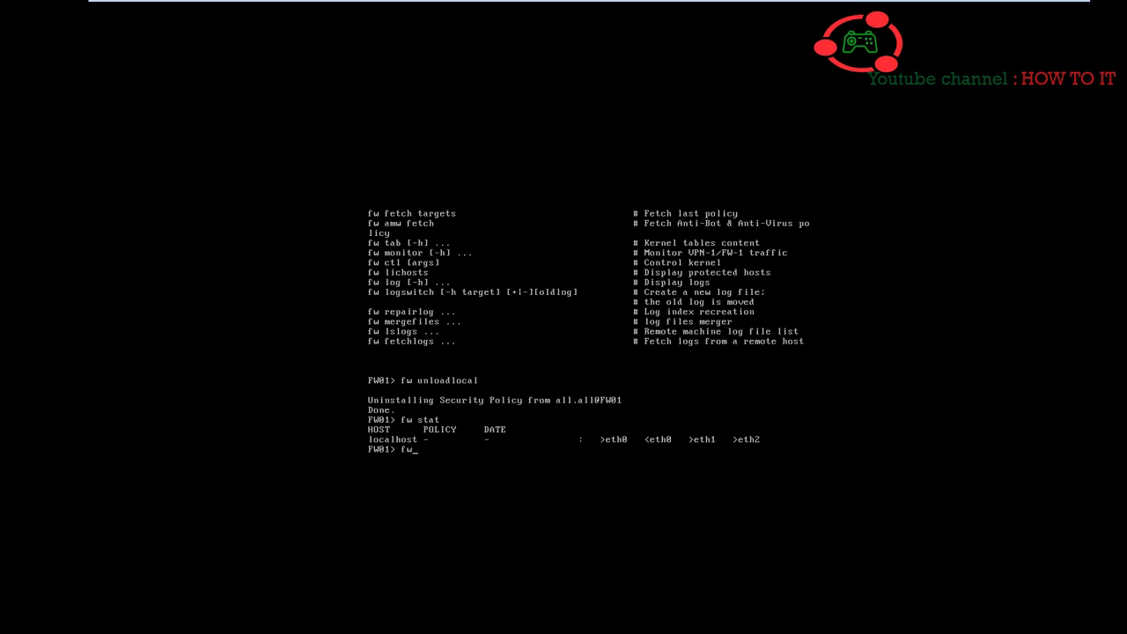
text( loadlocal)
key(Return)
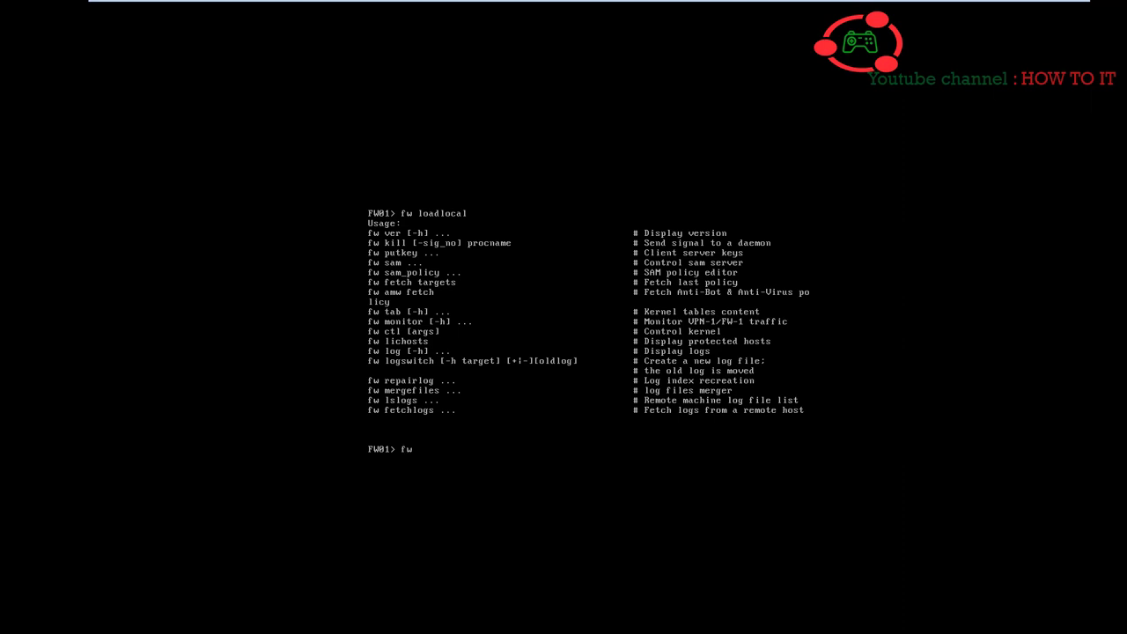
text(etch localhost)
key(Return)
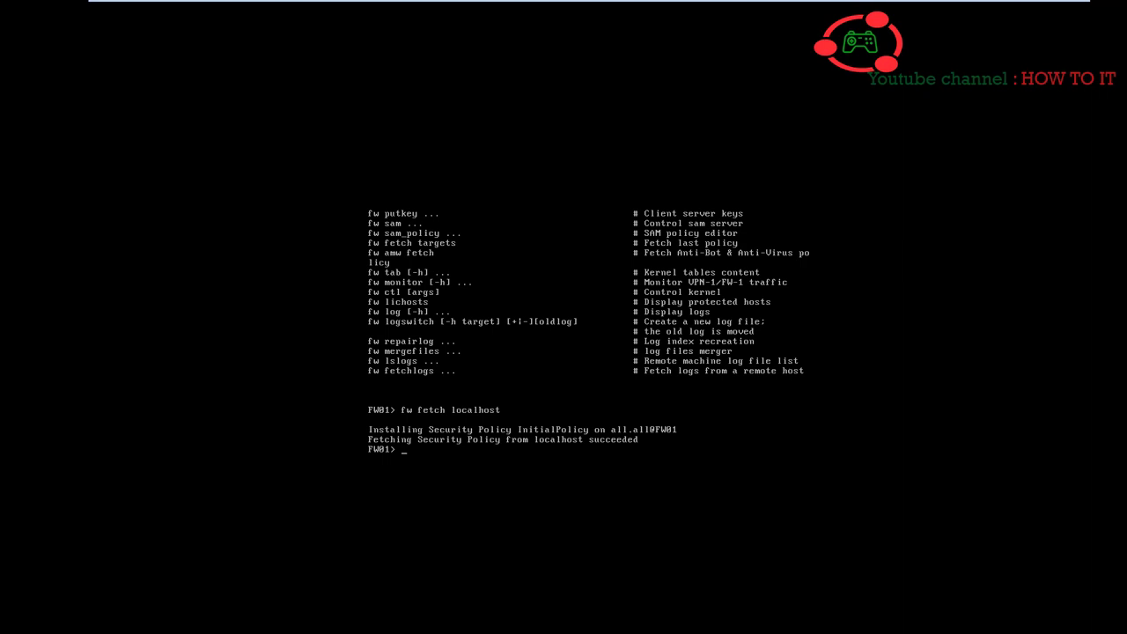
key(Up)
key(BackSpace)
key(BackSpace)
key(BackSpace)
key(BackSpace)
key(BackSpace)
key(BackSpace)
key(BackSpace)
key(BackSpace)
key(BackSpace)
key(BackSpace)
key(BackSpace)
key(BackSpace)
key(BackSpace)
key(BackSpace)
key(BackSpace)
text(stat)
key(Return)
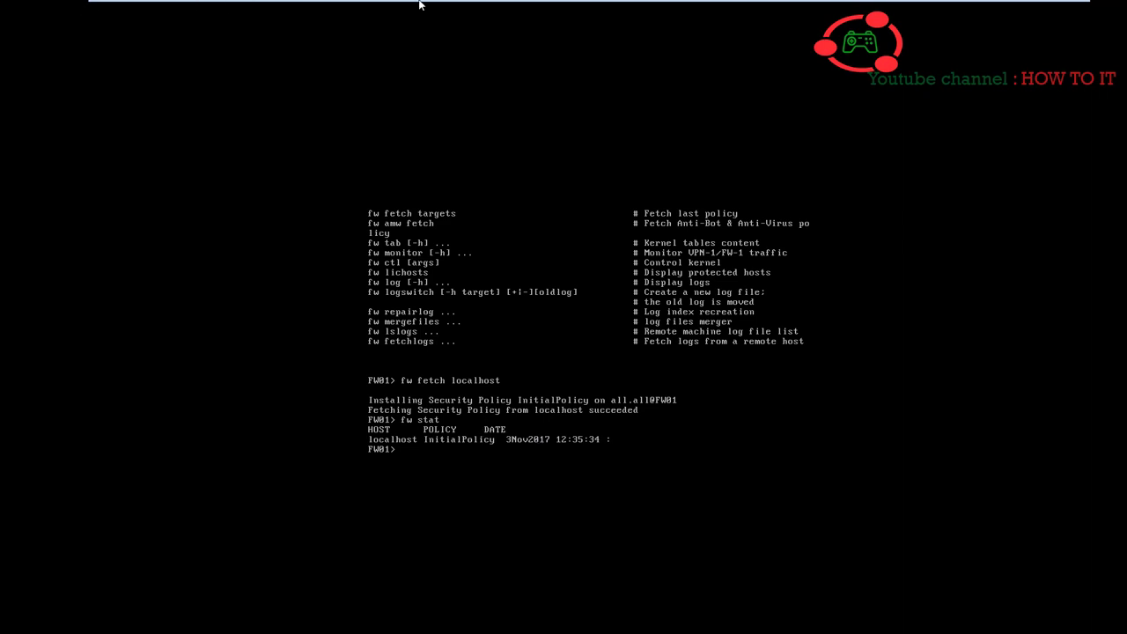
- Start another ping to 10.1.1.111 on SmartConsoleInside, then return to the FW01 console
mouse_move(537, 27)
click(555, 8)
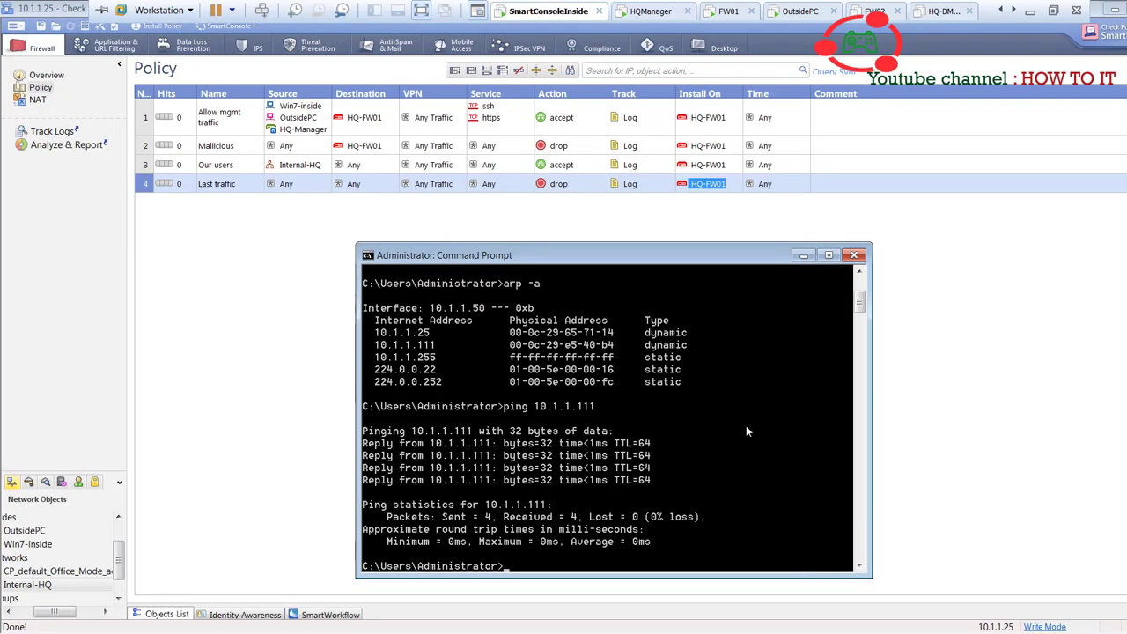
key(Return)
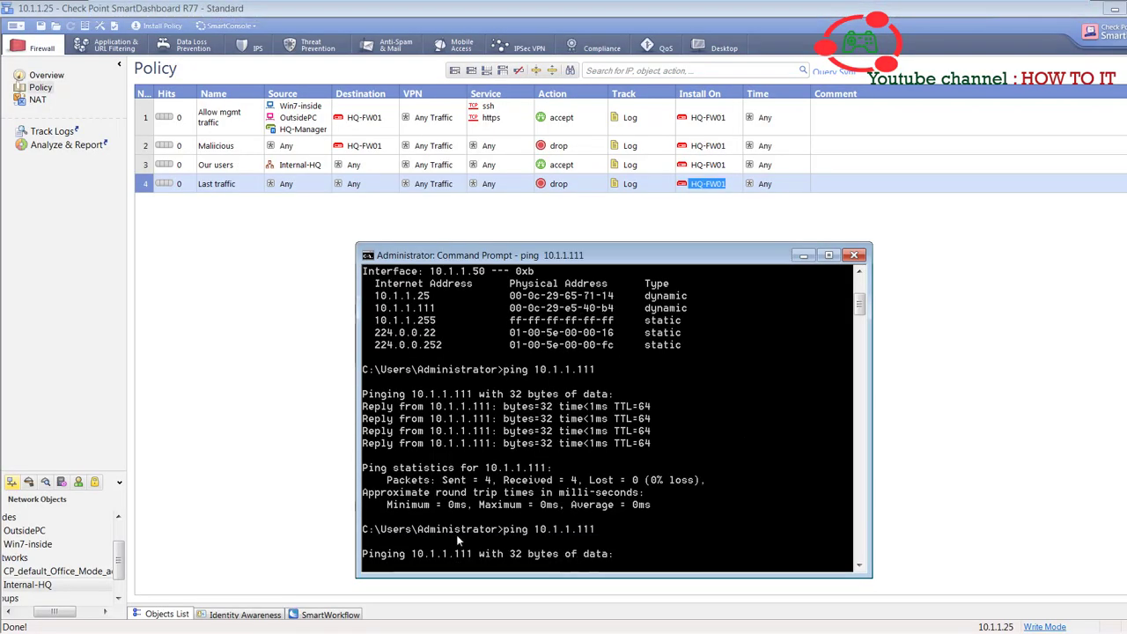
mouse_move(649, 5)
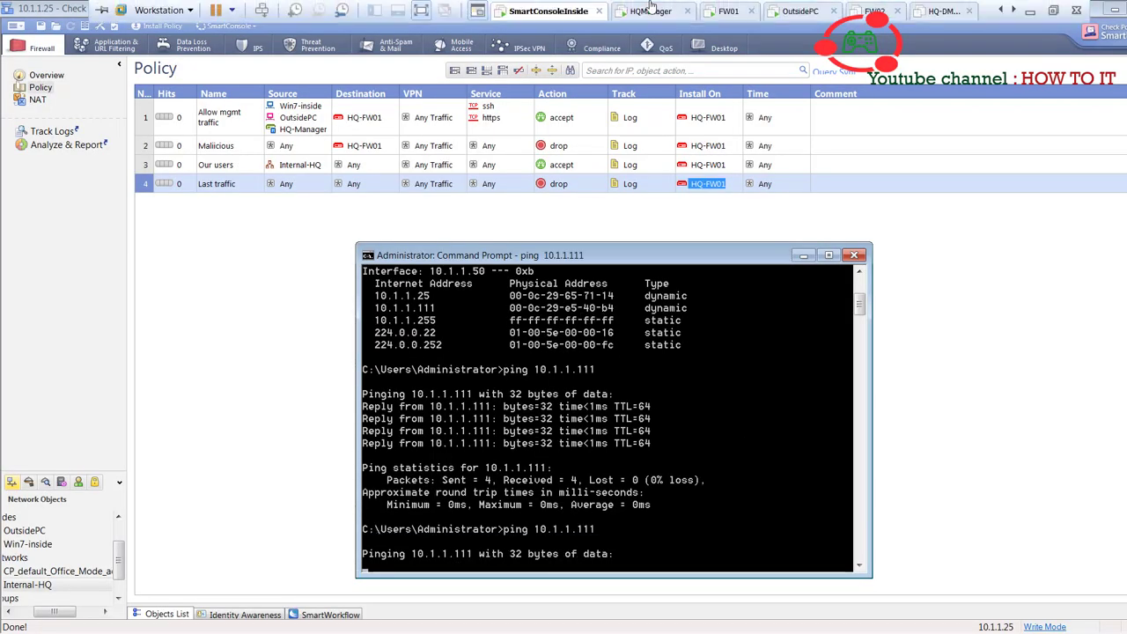
click(728, 10)
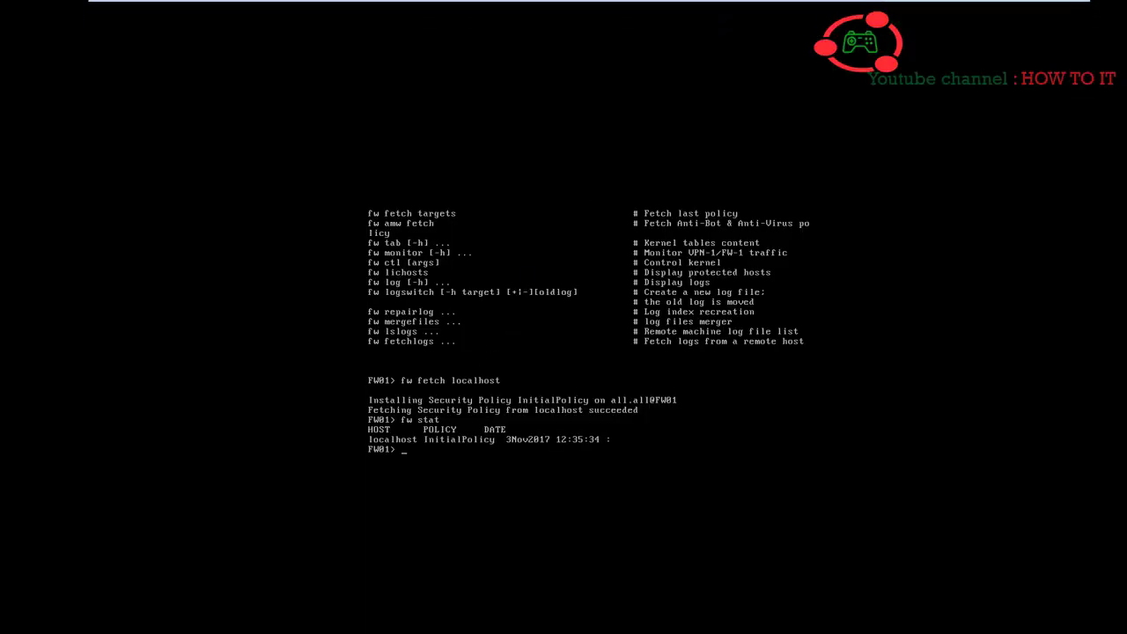
- Run 'show interfaces all' on FW01 and page through every interface's details
text(sh)
key(Return)
text(show inter)
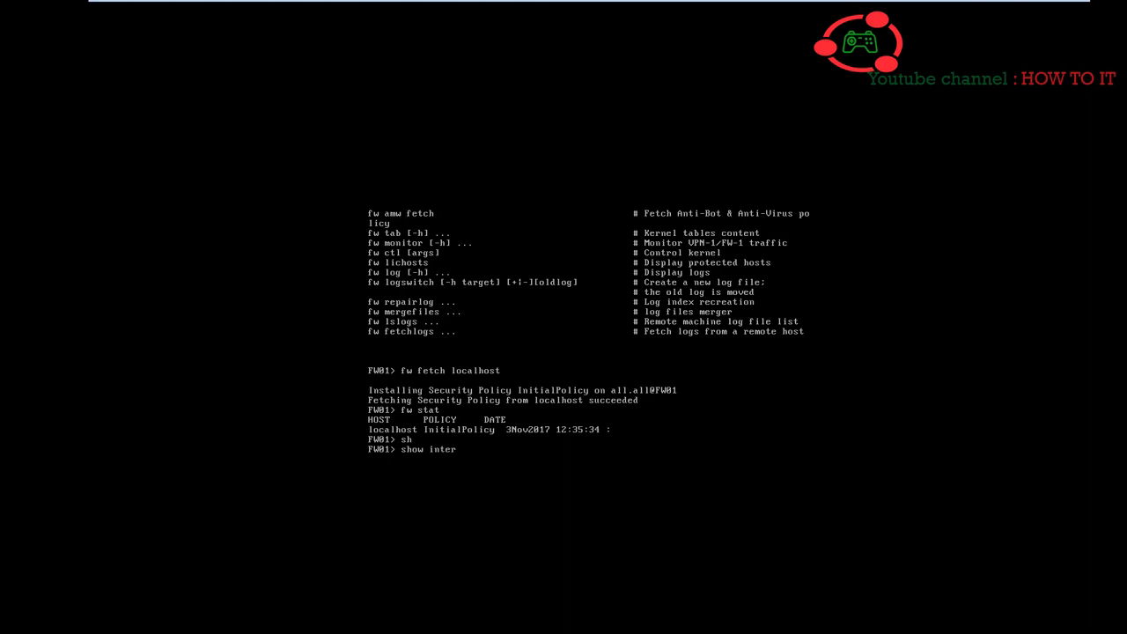
key(Tab)
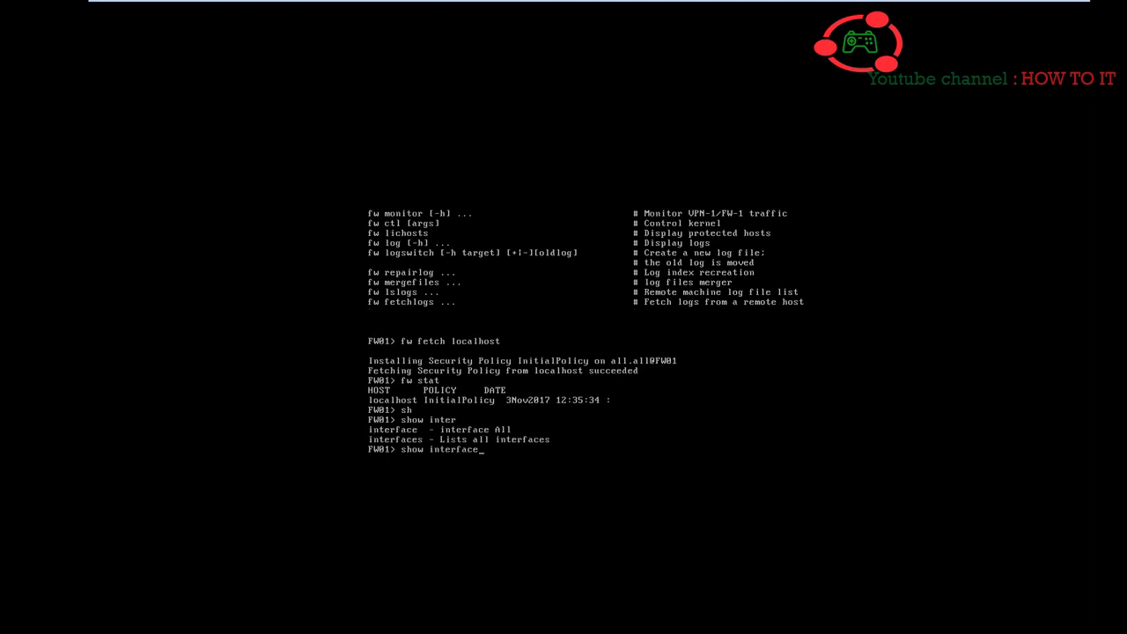
text(s)
key(Tab)
key(Tab)
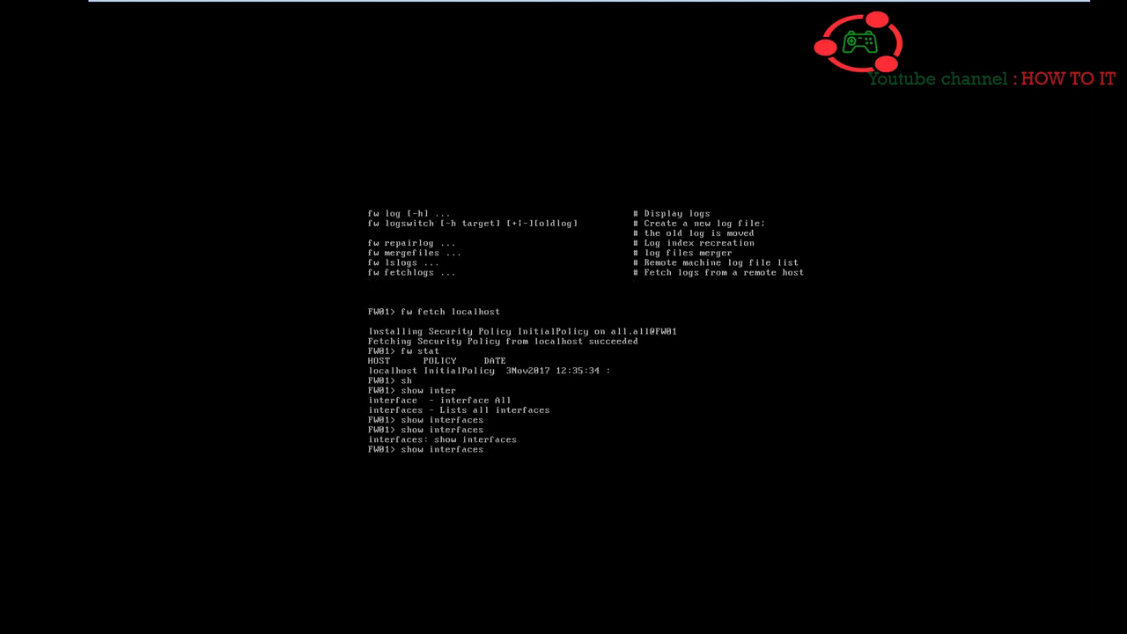
key(Tab)
key(Tab)
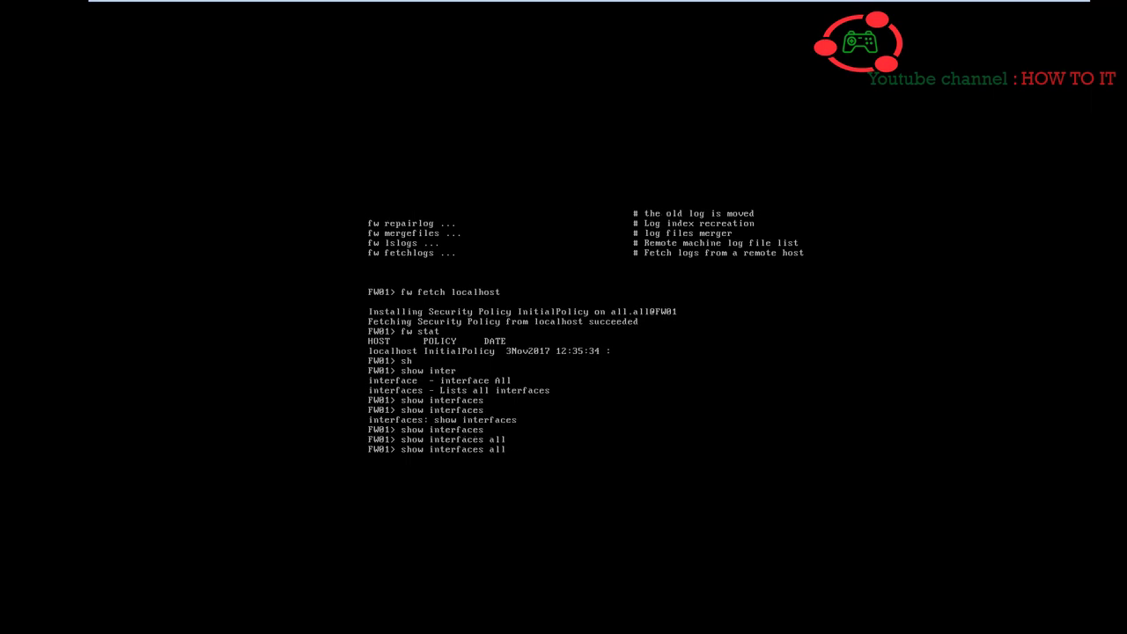
key(Return)
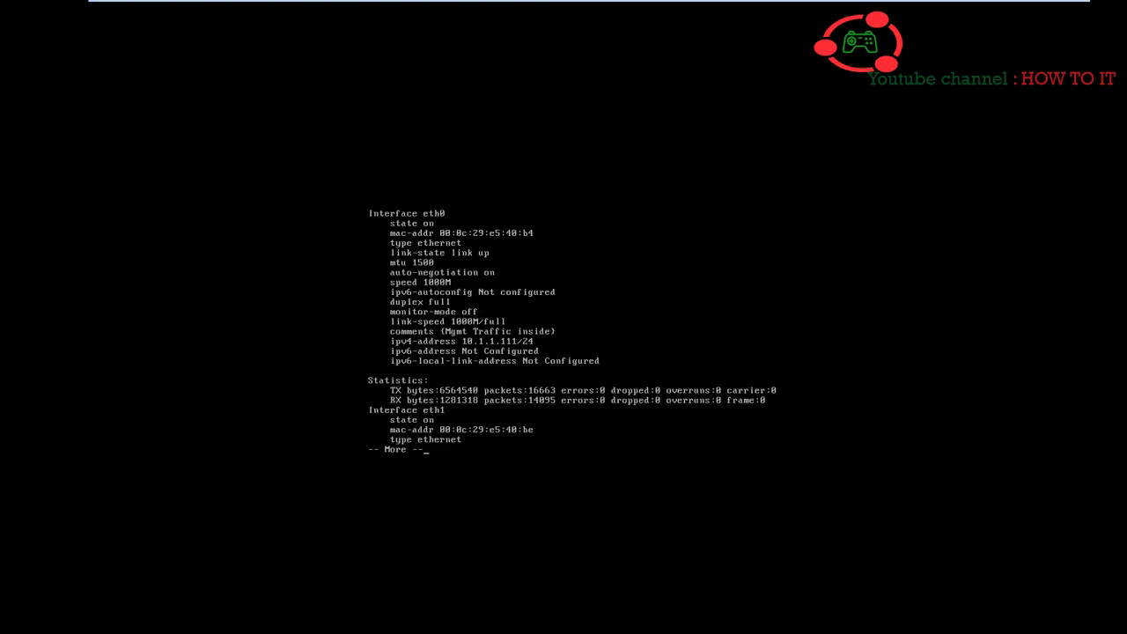
key(Return)
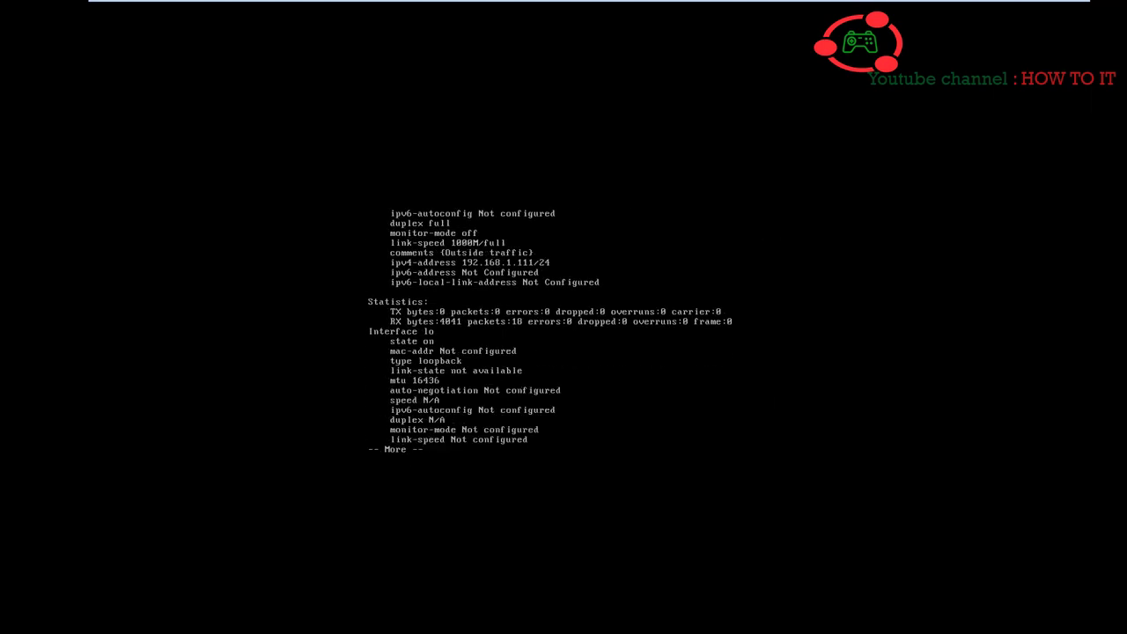
- Display only interface eth0's details with 'show interface eth0'
key(Up)
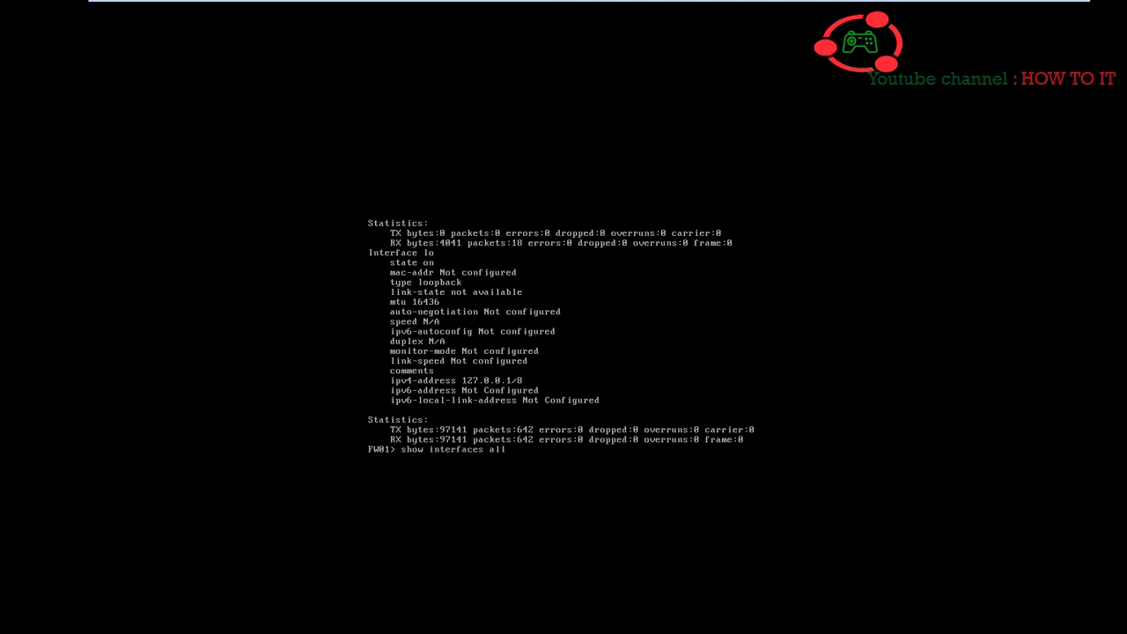
text(eth0)
key(Return)
key(Up)
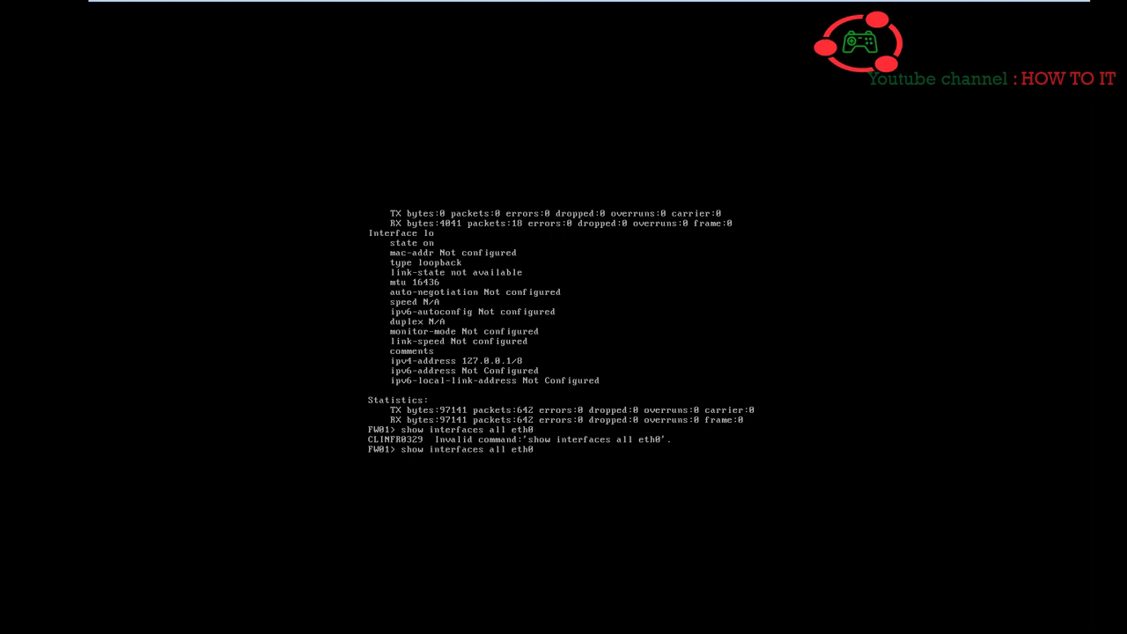
key(BackSpace)
key(BackSpace)
key(BackSpace)
key(BackSpace)
key(BackSpace)
text(eth0)
key(Return)
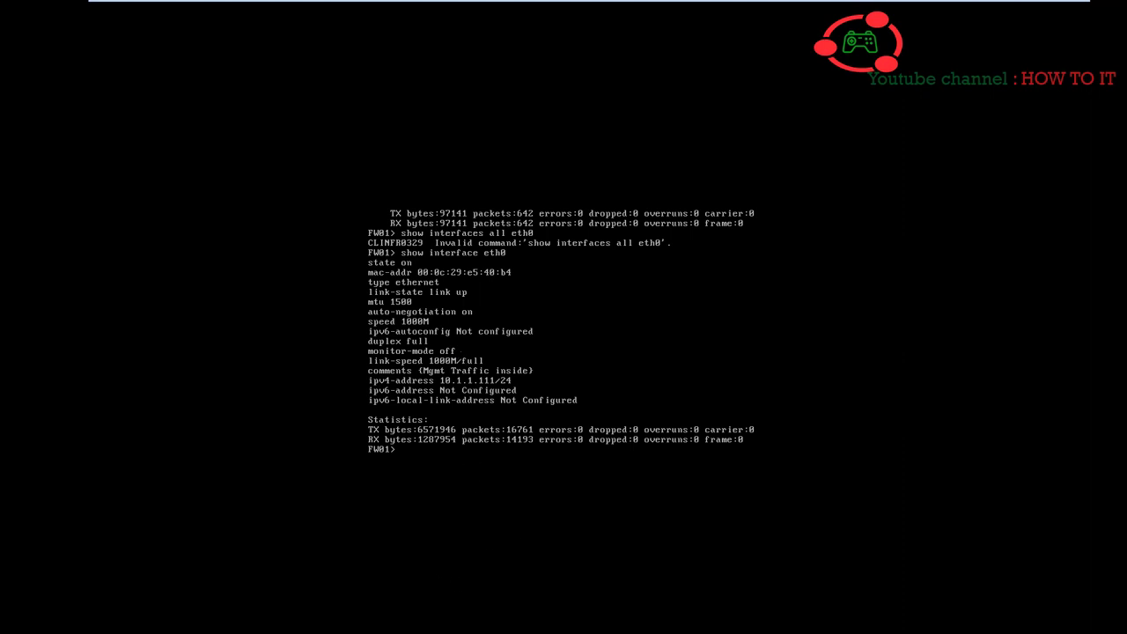
- Print the routing table with 'show route', showing the default route via 192.168.1.1
text(show rou)
key(Tab)
key(Return)
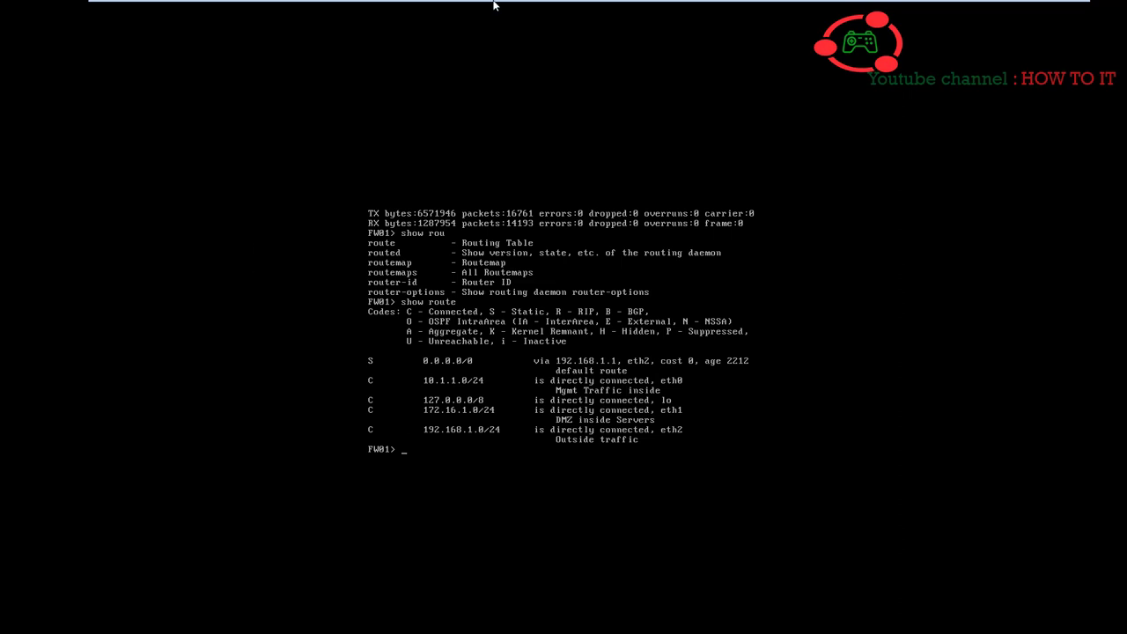
- Return to SmartConsoleInside, minimize the ping window, and save the current rule base
mouse_move(494, 5)
click(541, 9)
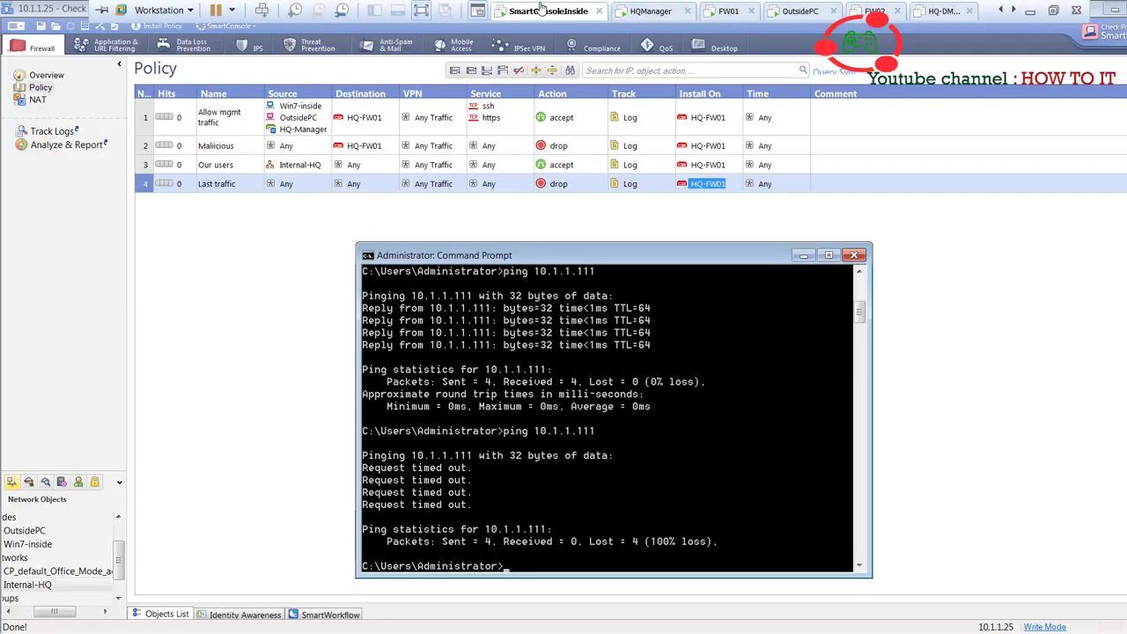
click(803, 255)
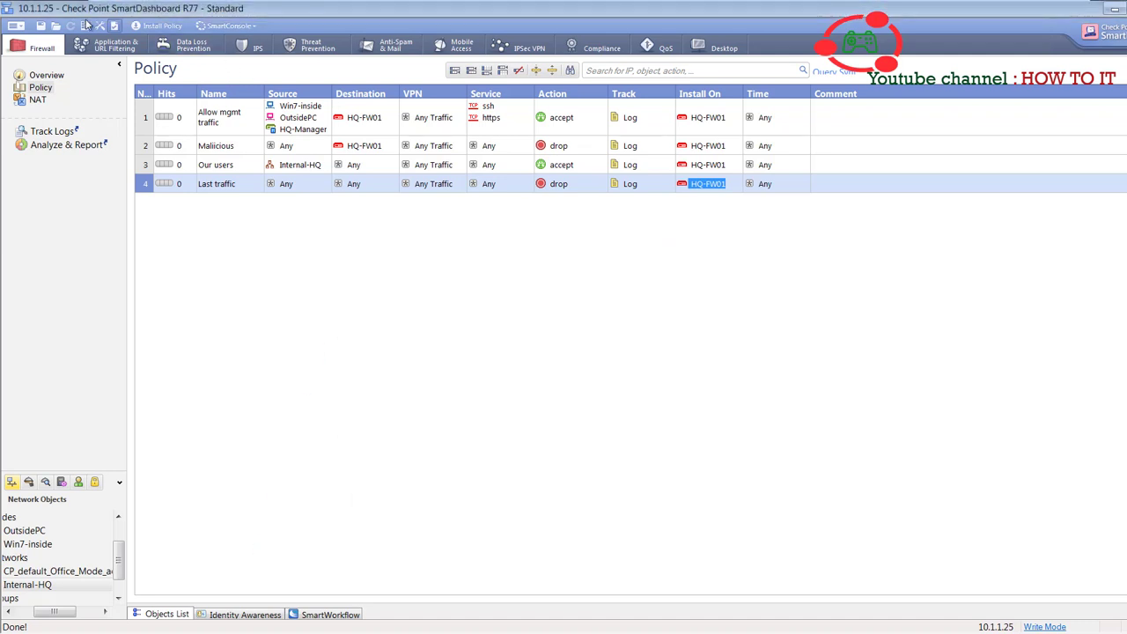
click(40, 27)
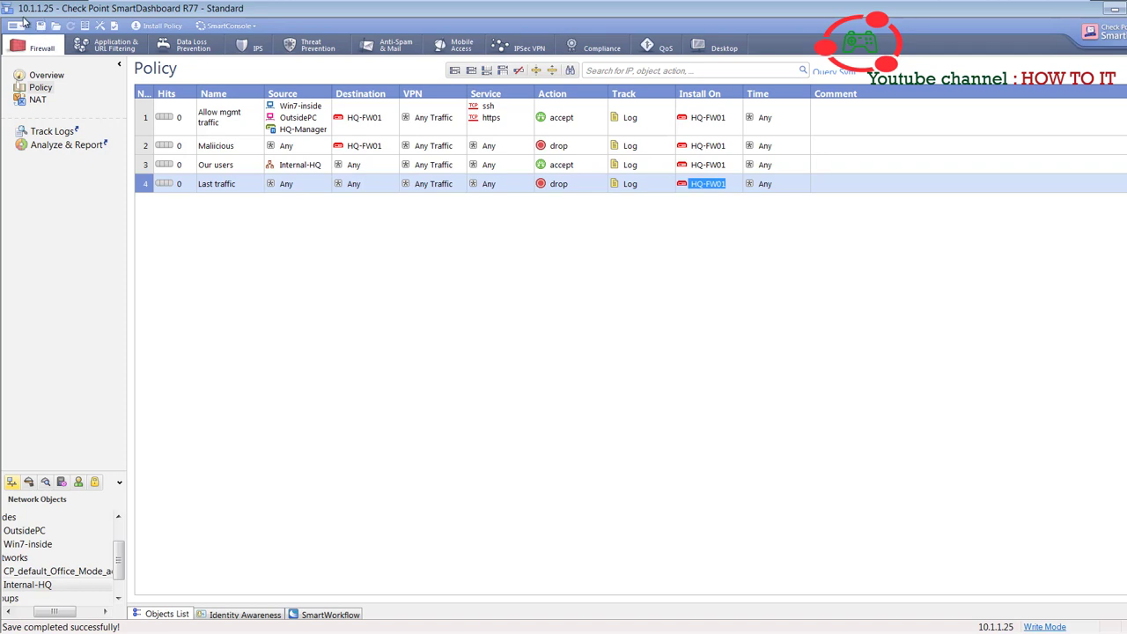
click(40, 27)
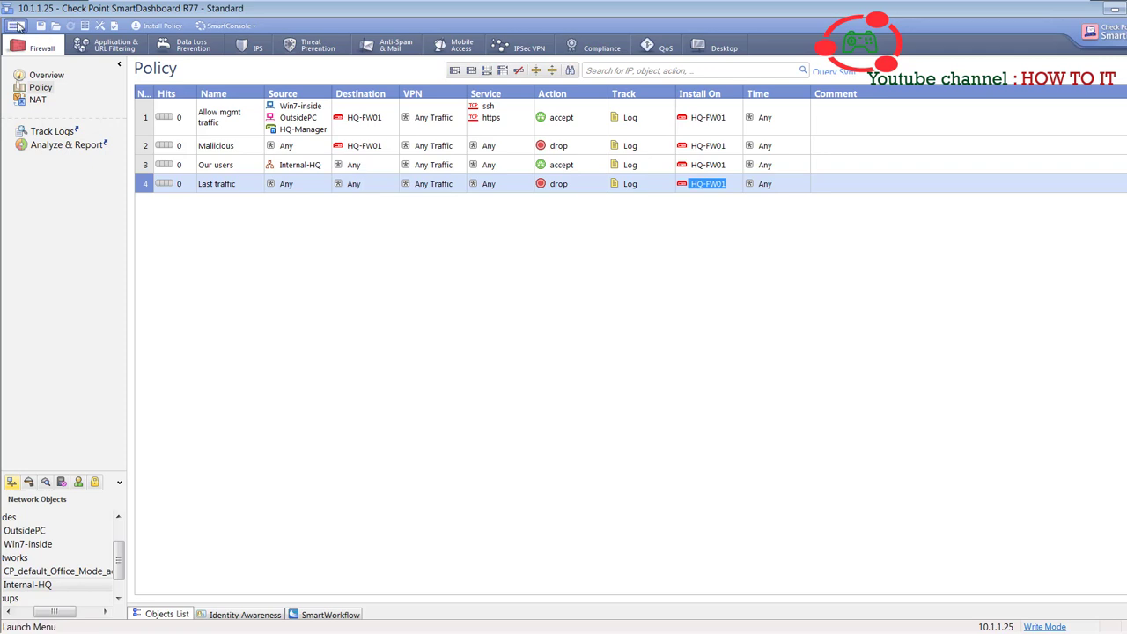
- Save the policy as a new package named Class-Policy01, removing the rejected space
click(17, 26)
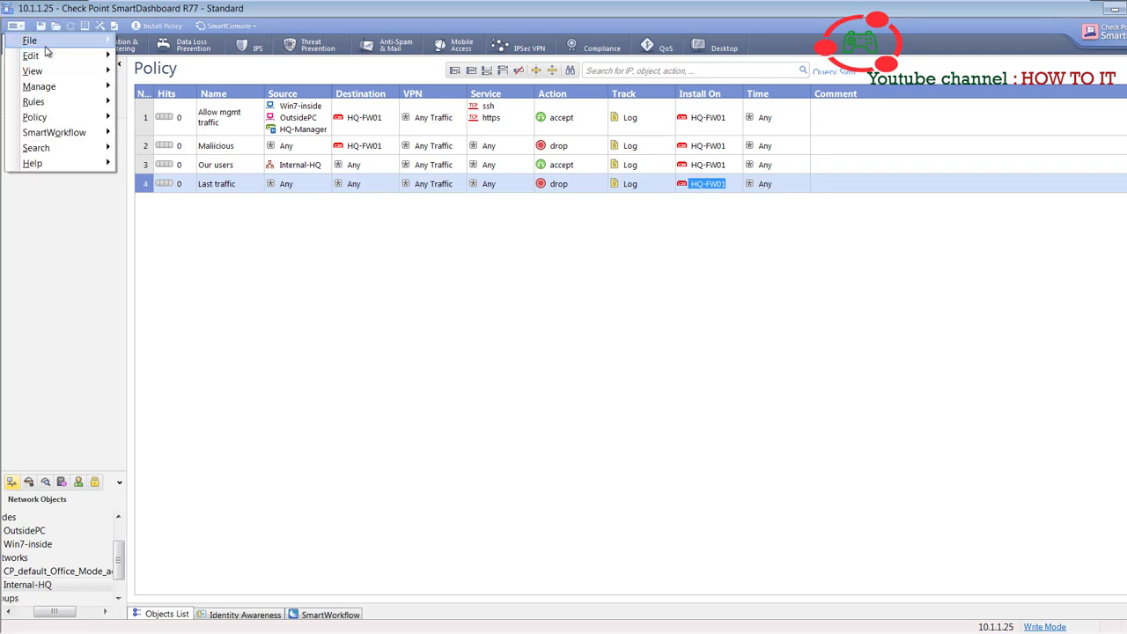
mouse_move(62, 41)
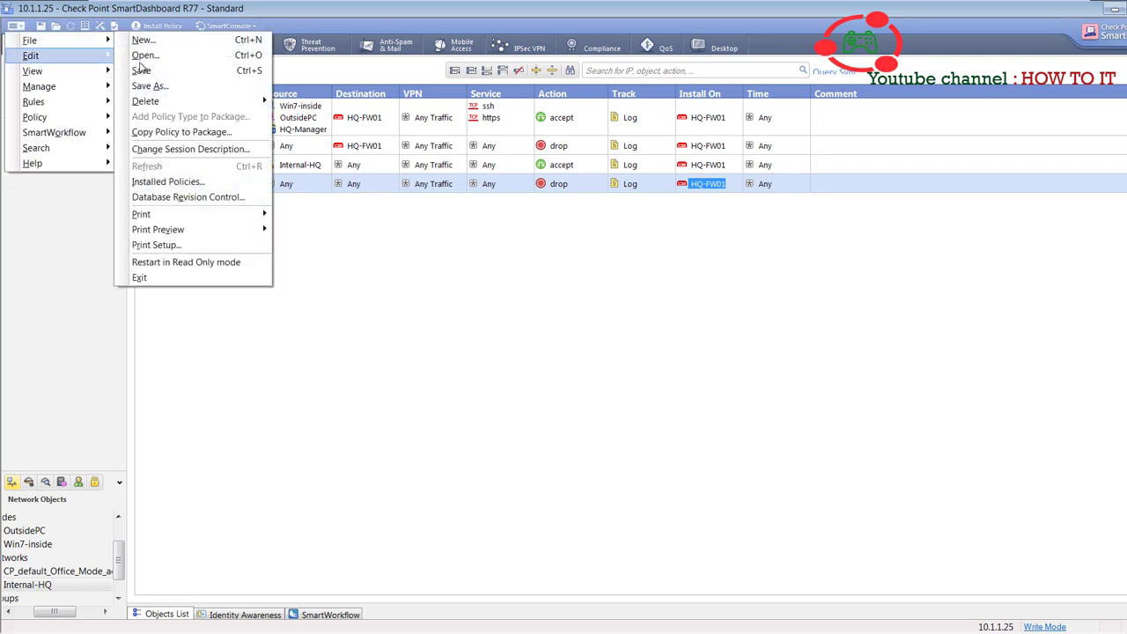
click(163, 85)
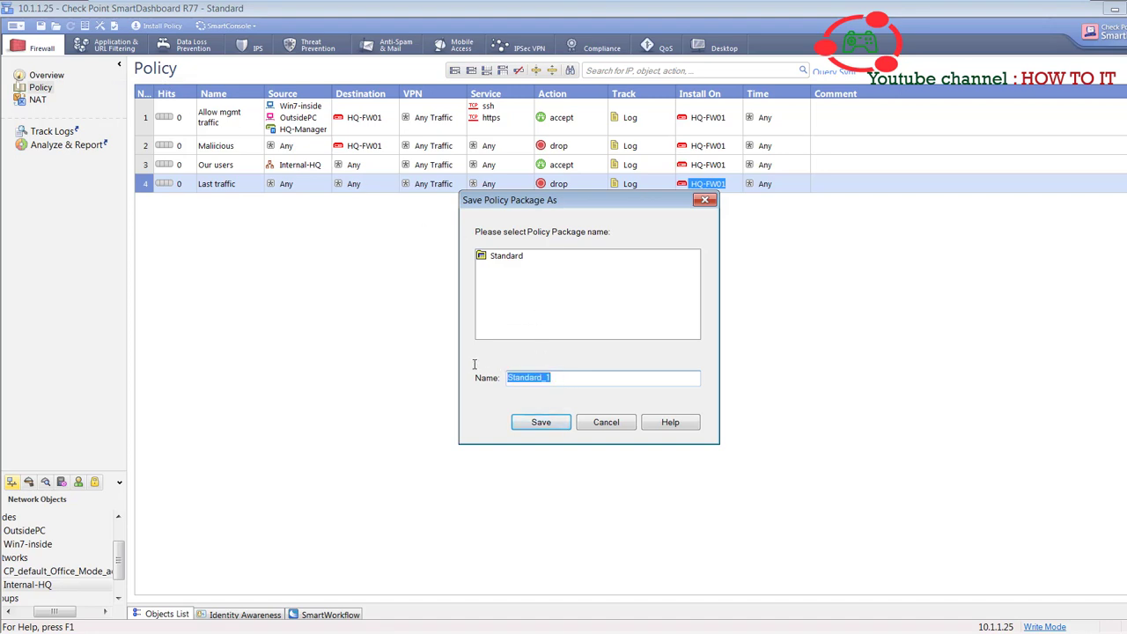
text(Class-Policy 01)
click(539, 423)
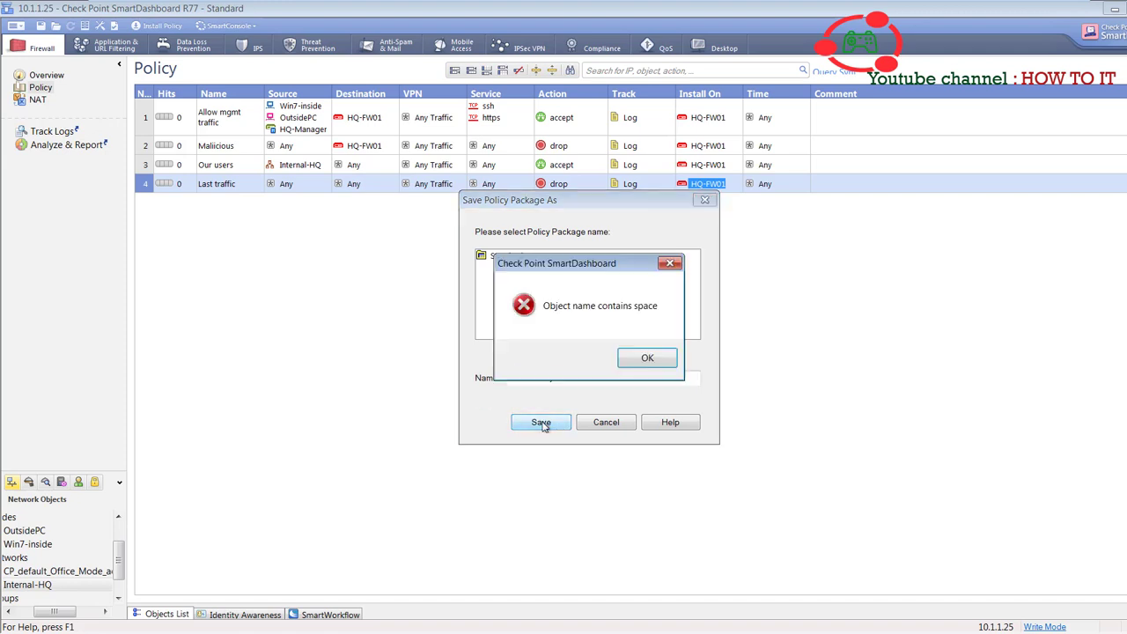
click(648, 366)
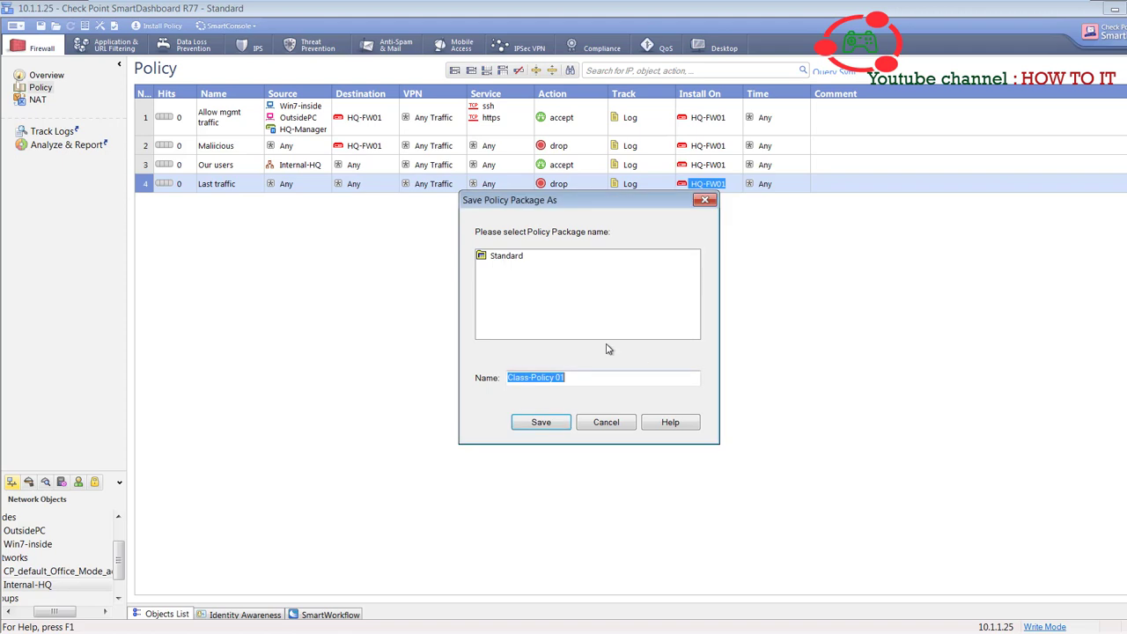
click(557, 377)
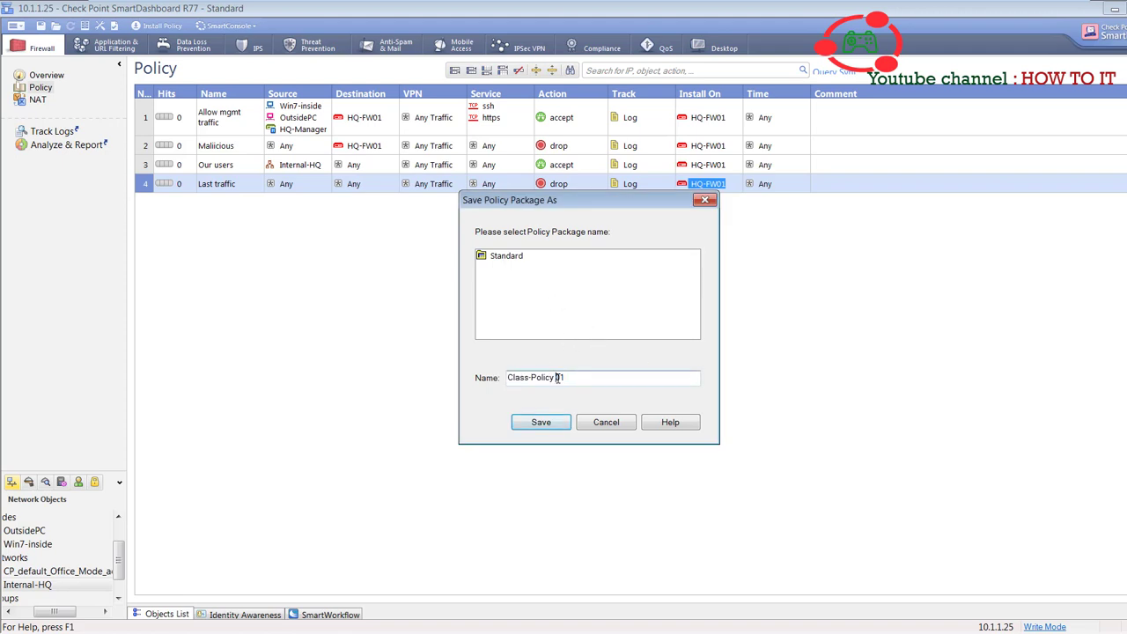
click(562, 424)
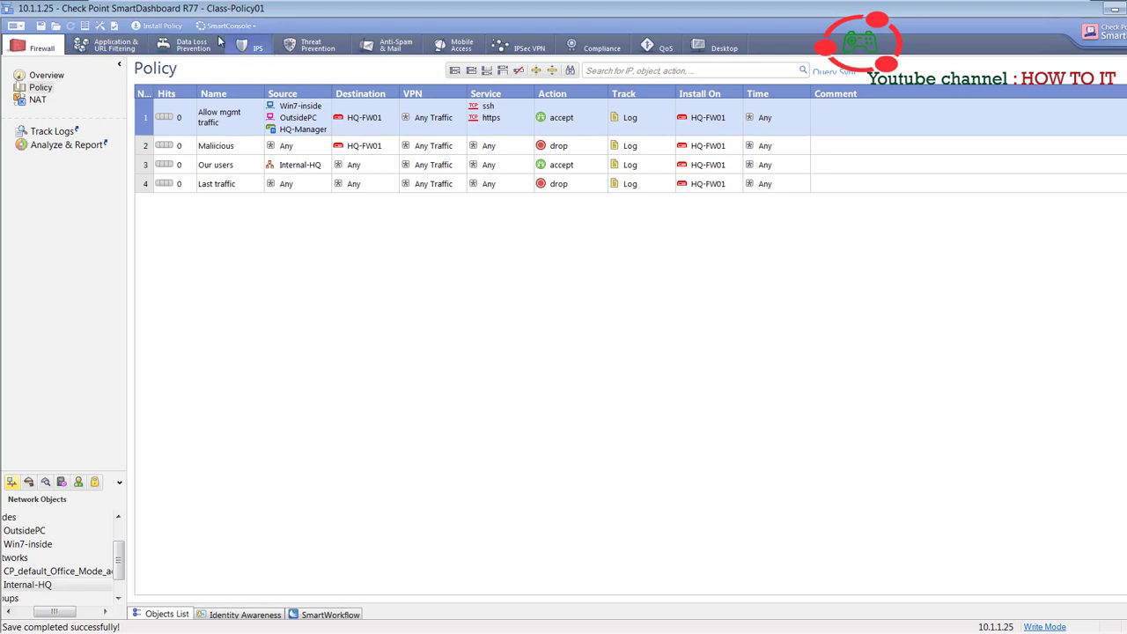
- Install the policy on target HQ-FW01 with 'Install on each selected gateway independently' enabled
click(163, 29)
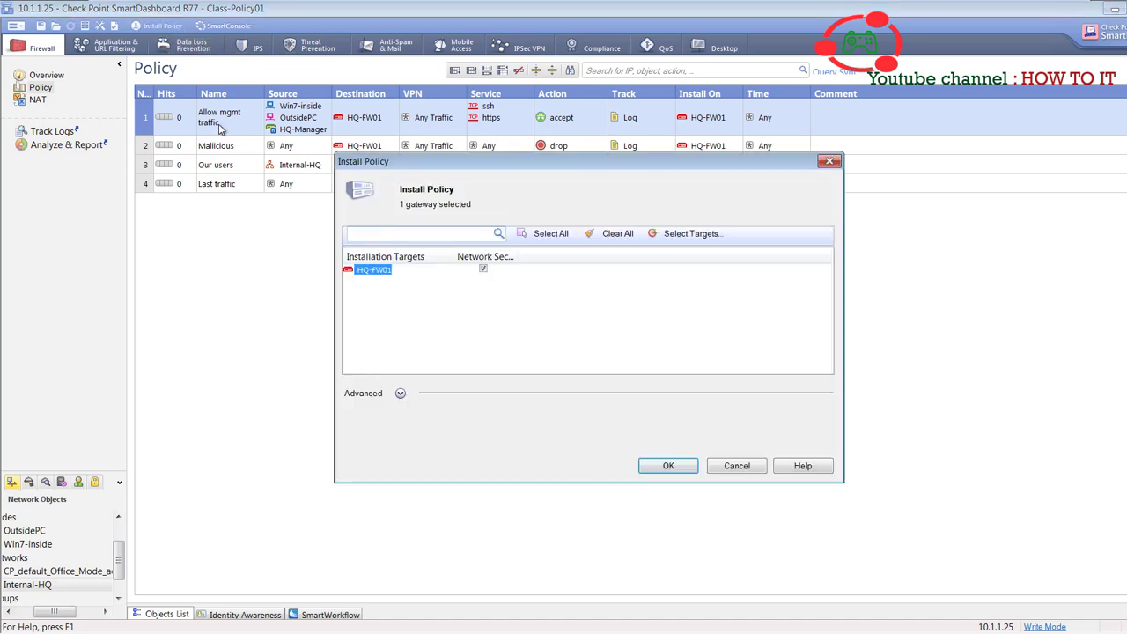
click(415, 289)
click(386, 273)
click(401, 394)
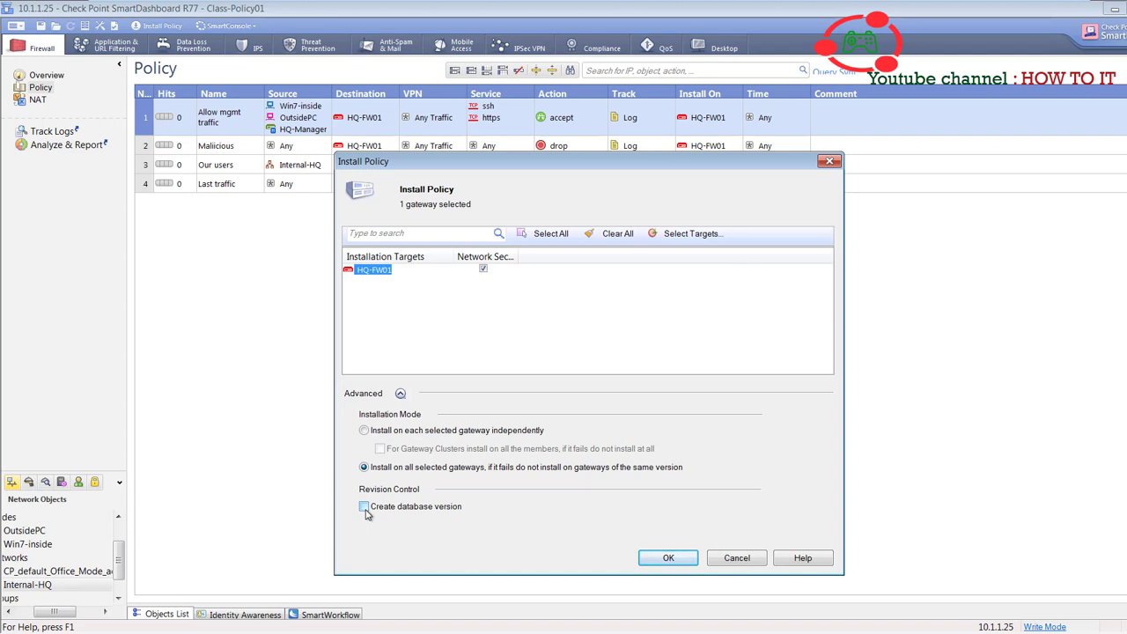
click(364, 430)
click(421, 236)
text(h)
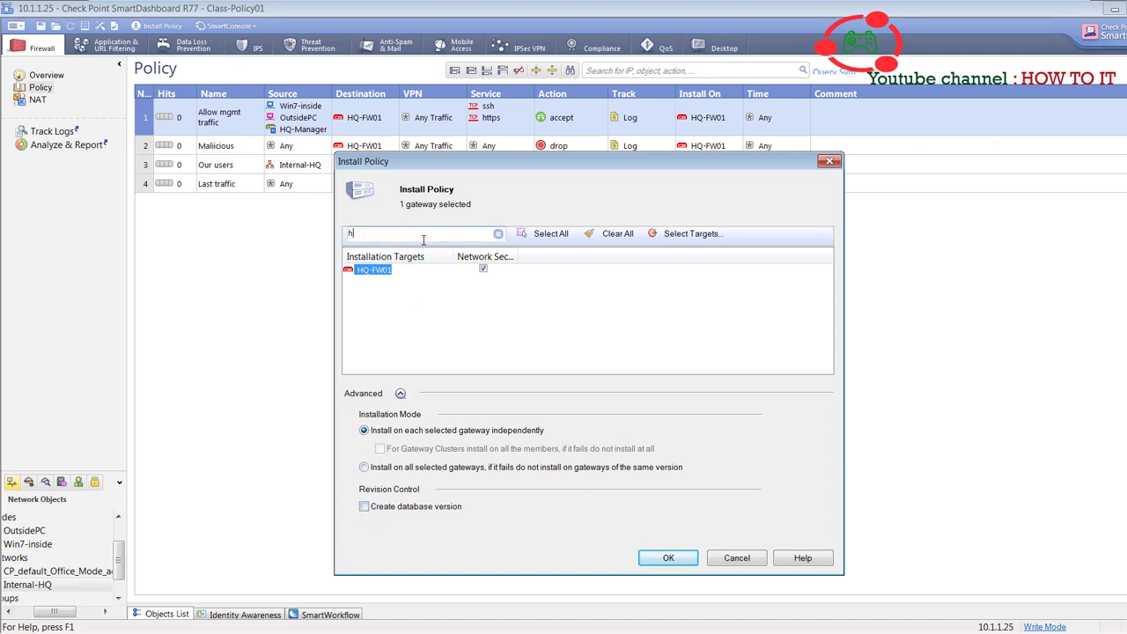
text(q)
key(BackSpace)
key(BackSpace)
click(375, 275)
click(668, 558)
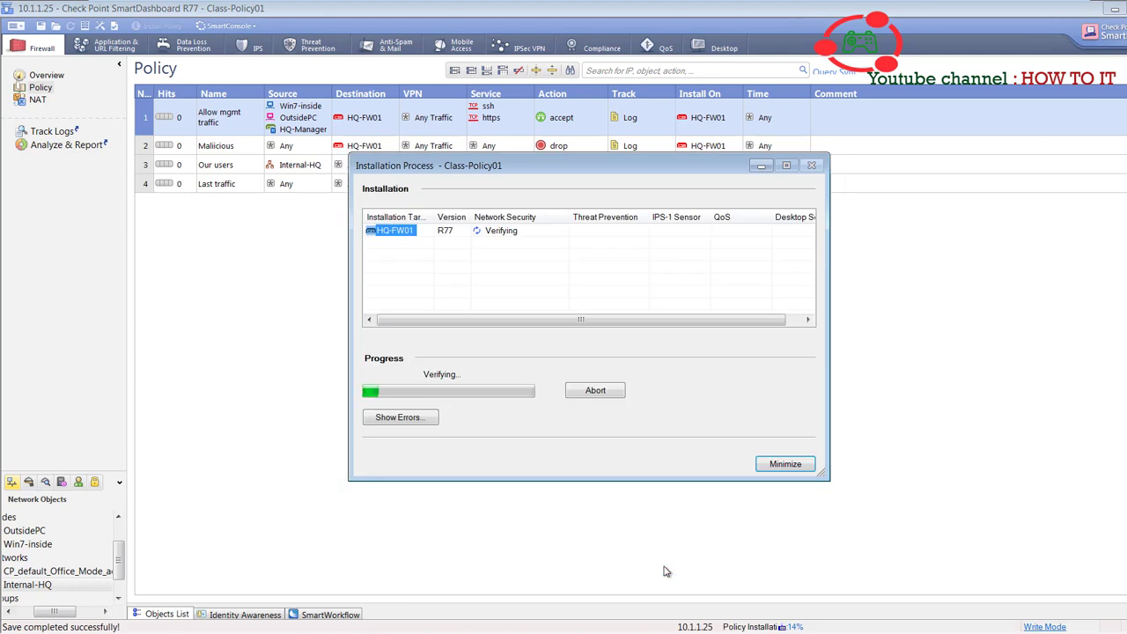
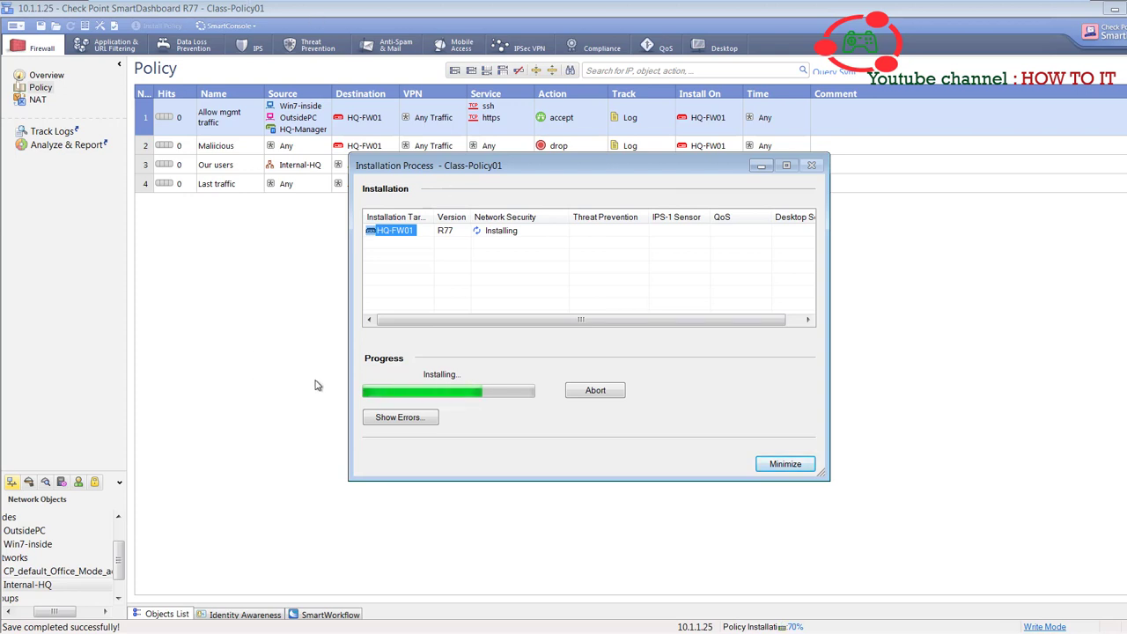
- Confirm the Class-Policy01 installation lists no verification errors, then switch to the OutsidePC machine
click(402, 419)
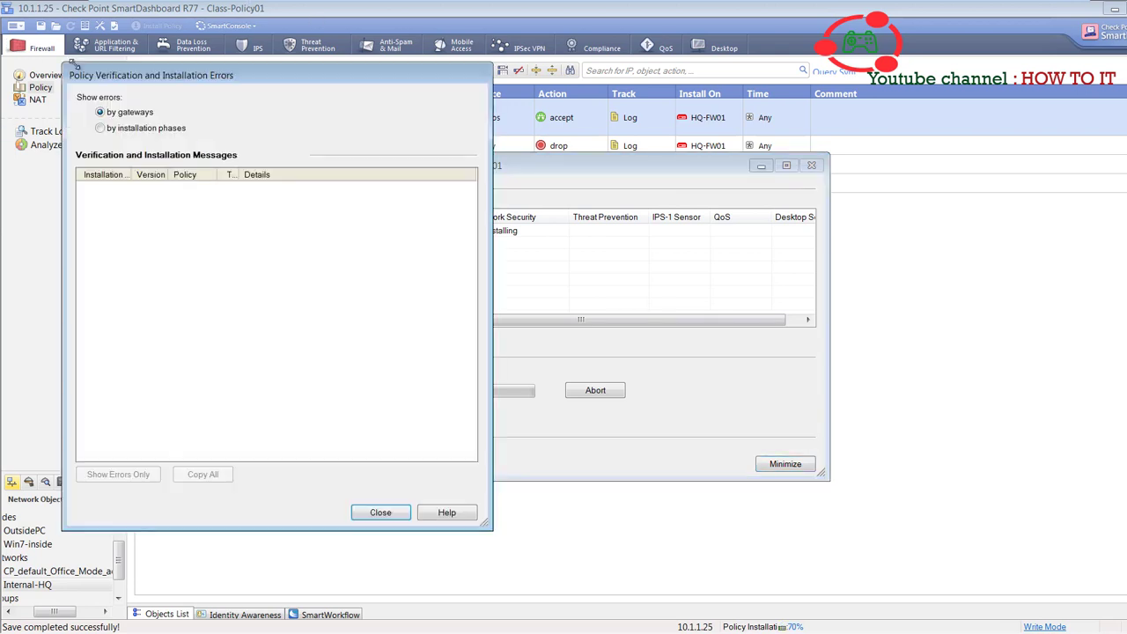
click(380, 515)
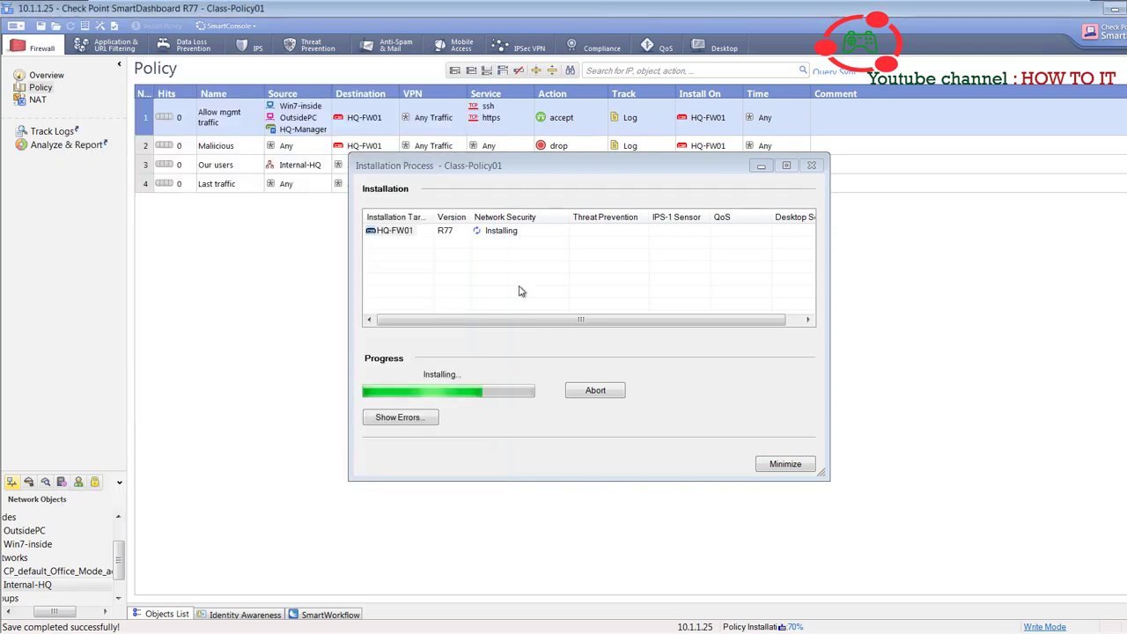
click(467, 238)
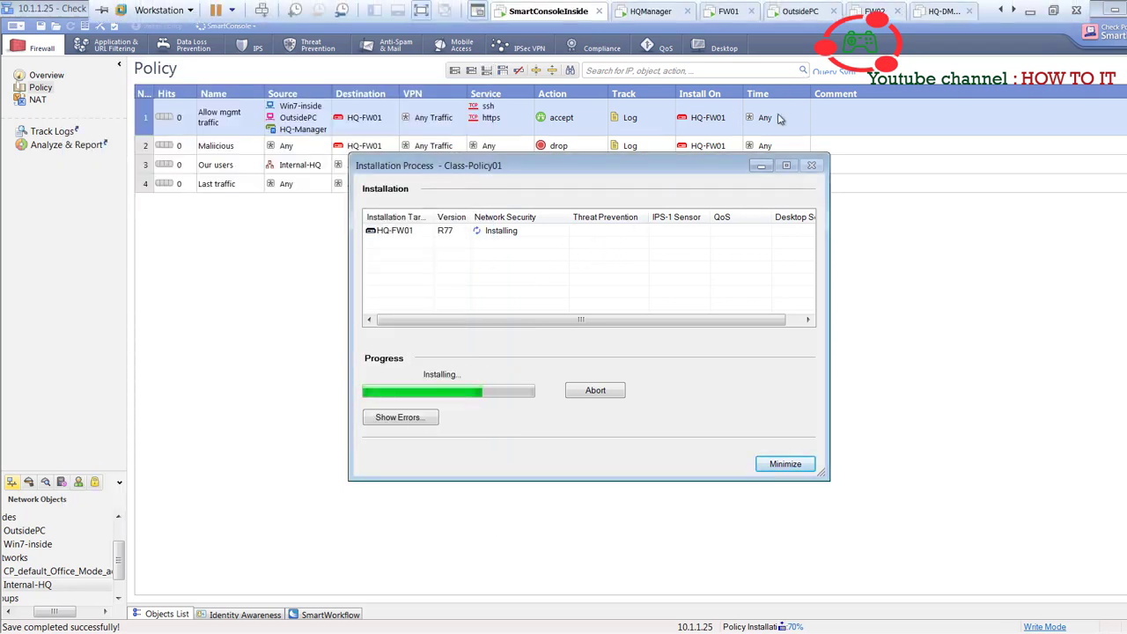
click(802, 11)
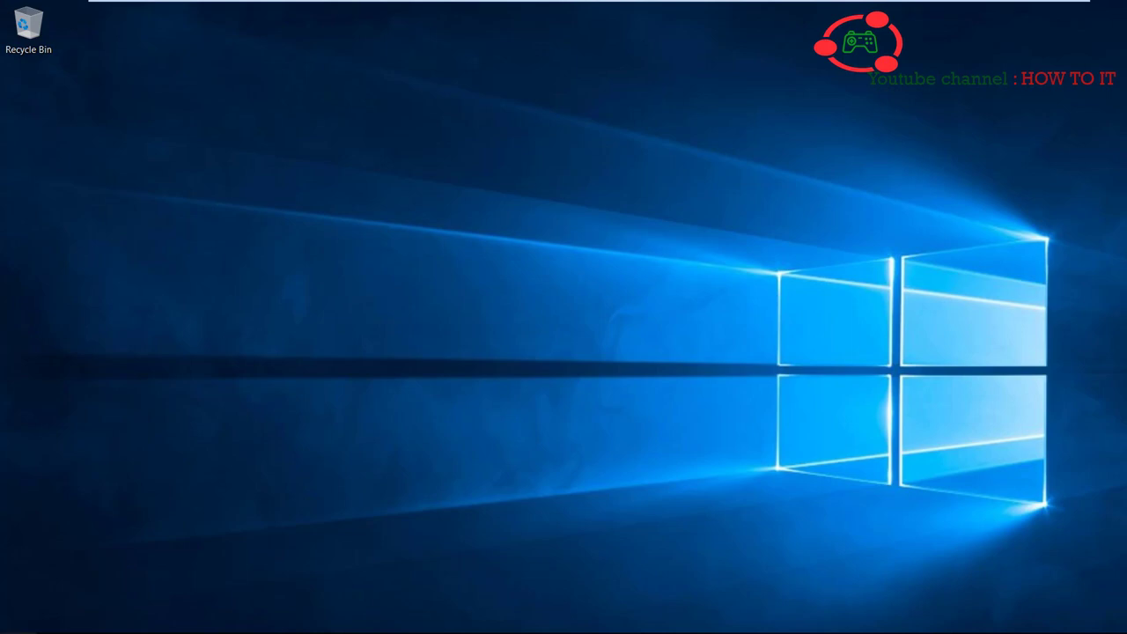
- Pin Command Prompt to the OutsidePC taskbar
key(super)
text(c)
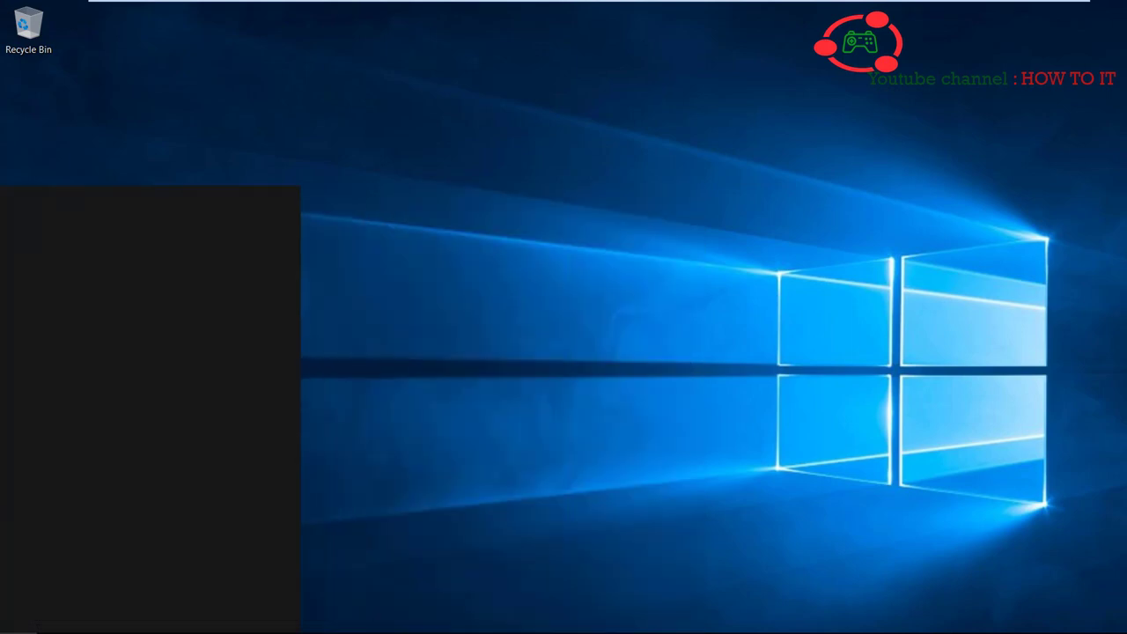
text(md)
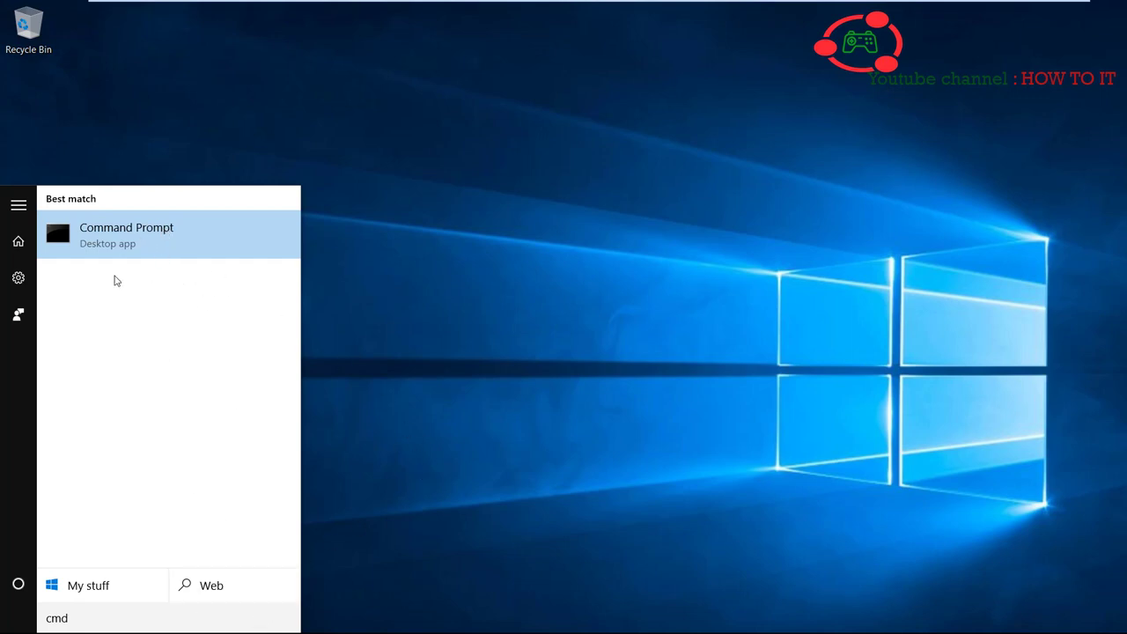
right_click(163, 231)
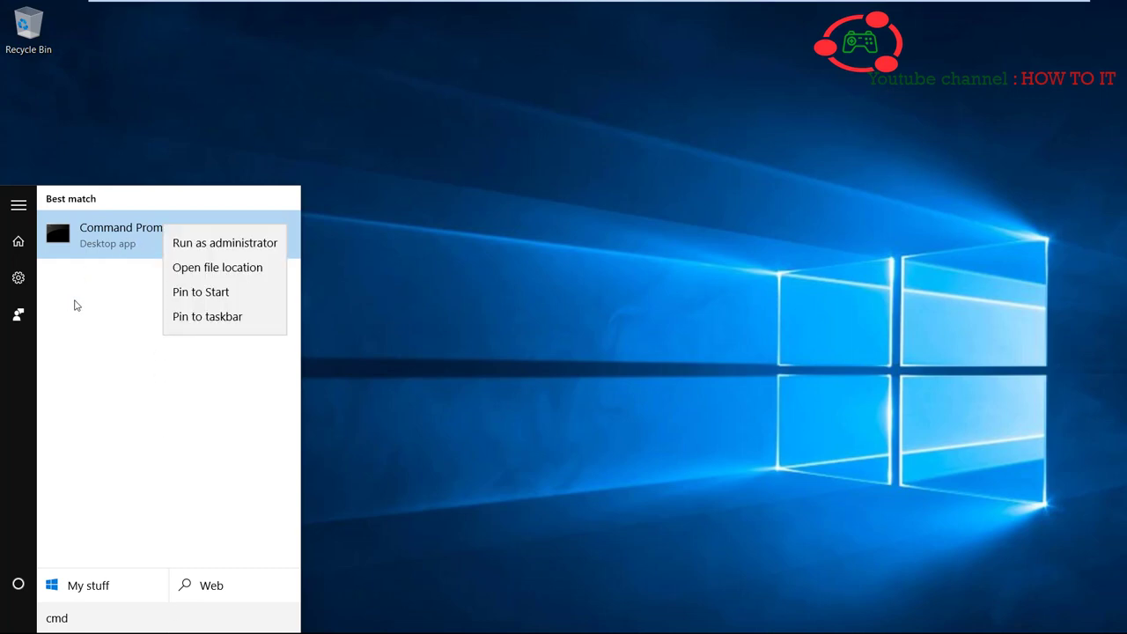
click(226, 317)
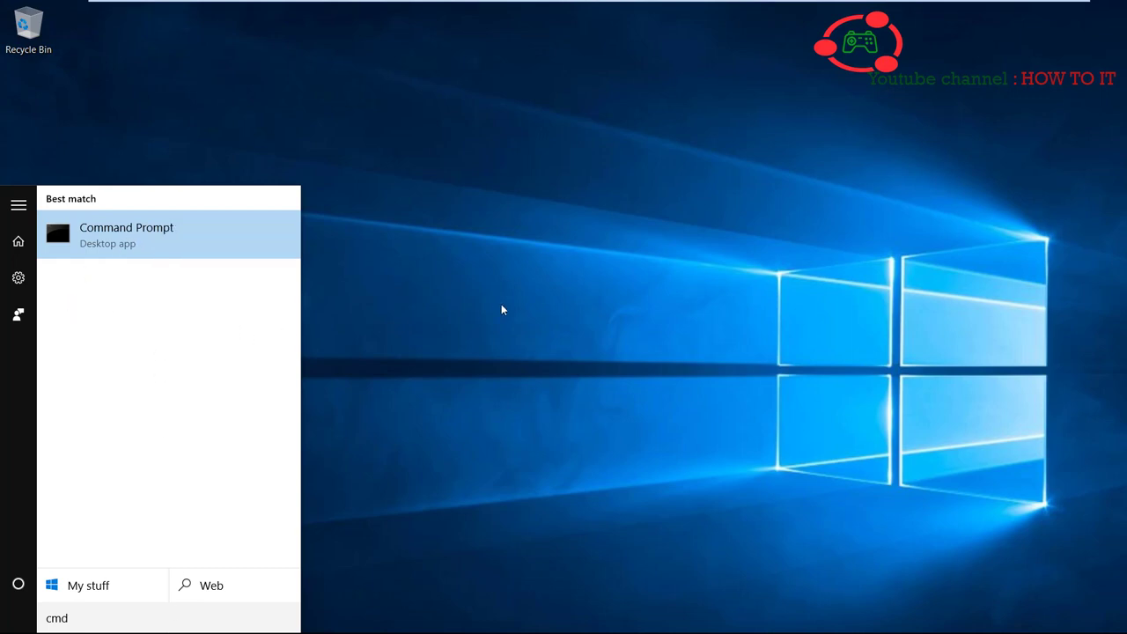
click(502, 307)
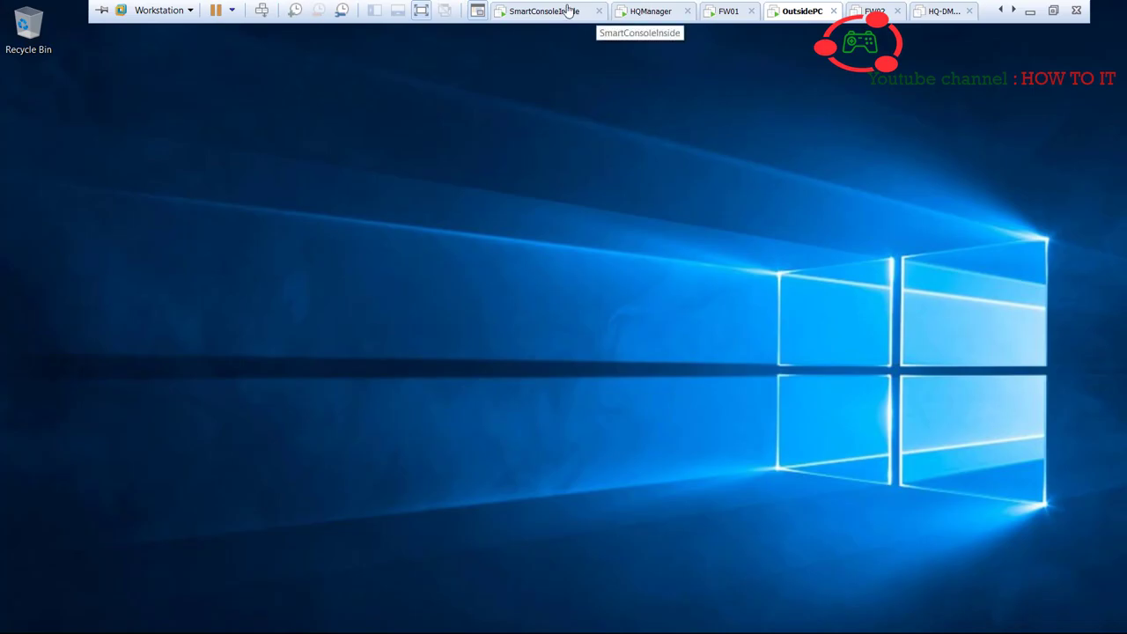
click(568, 11)
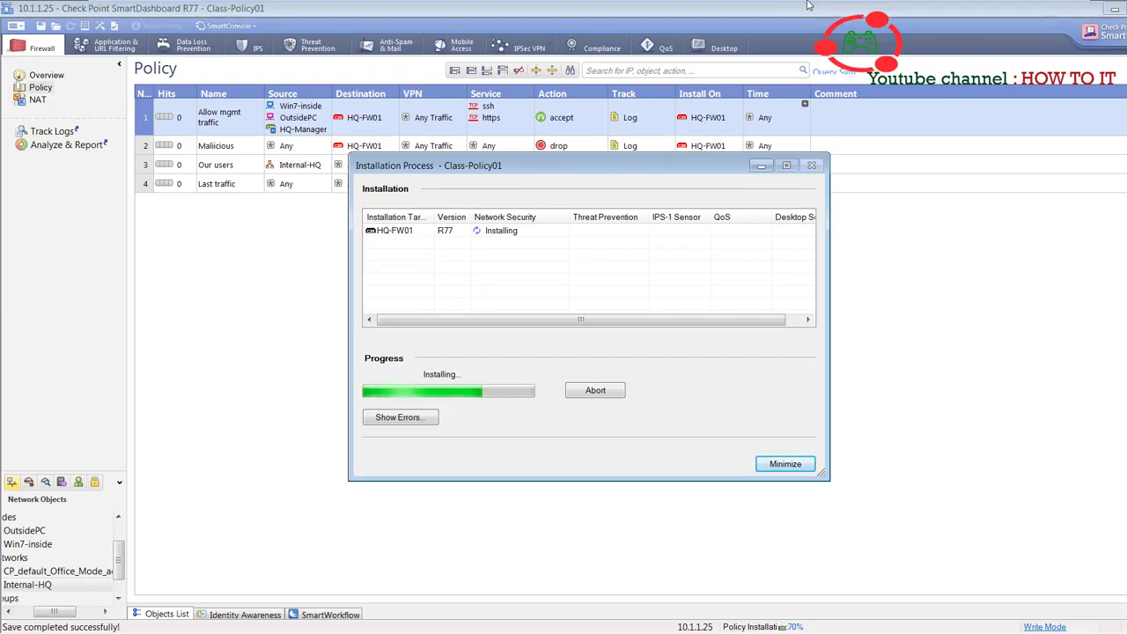
click(791, 11)
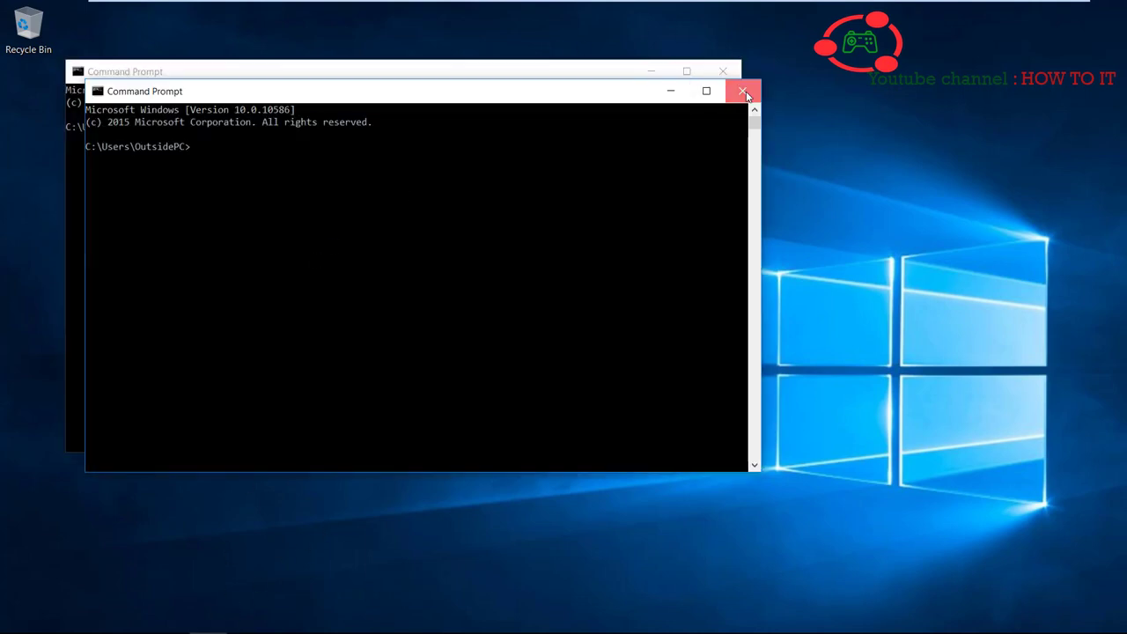
- Run ipconfig to confirm OutsidePC's IPv4 address is 192.168.1.120, then return to SmartConsoleInside
click(743, 91)
click(365, 275)
text(ip)
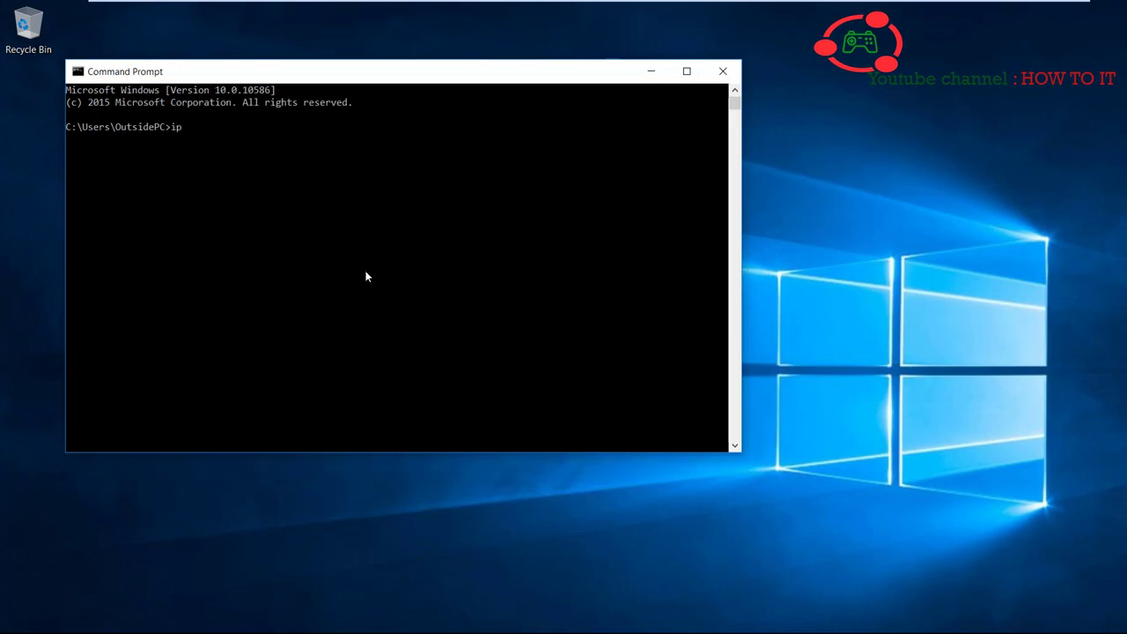
text(config)
key(Return)
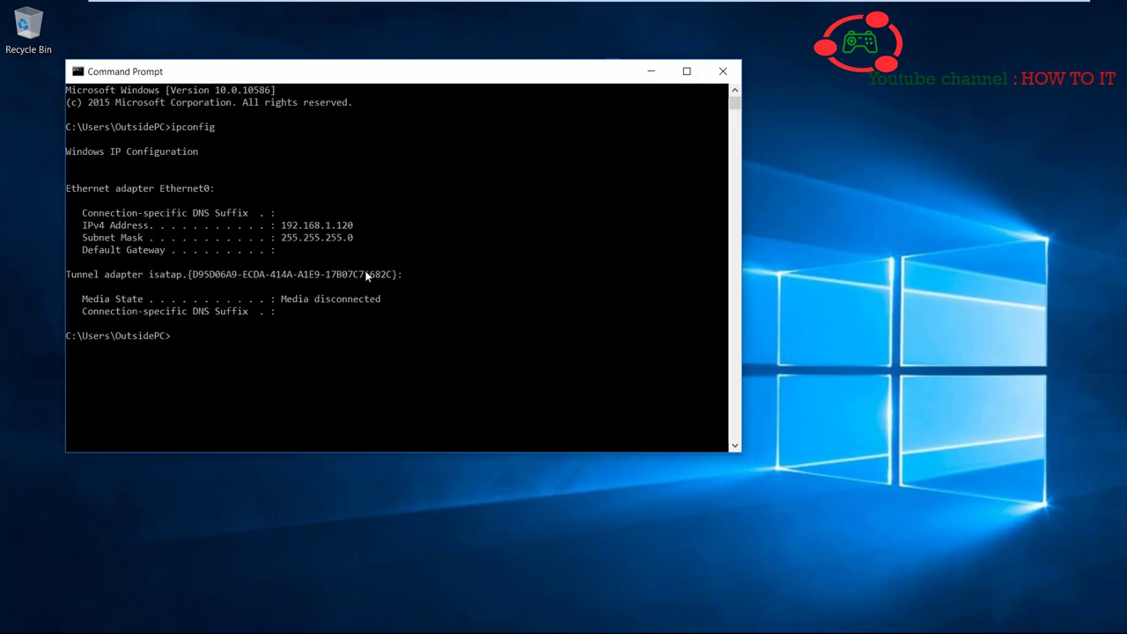
click(651, 71)
mouse_move(627, 3)
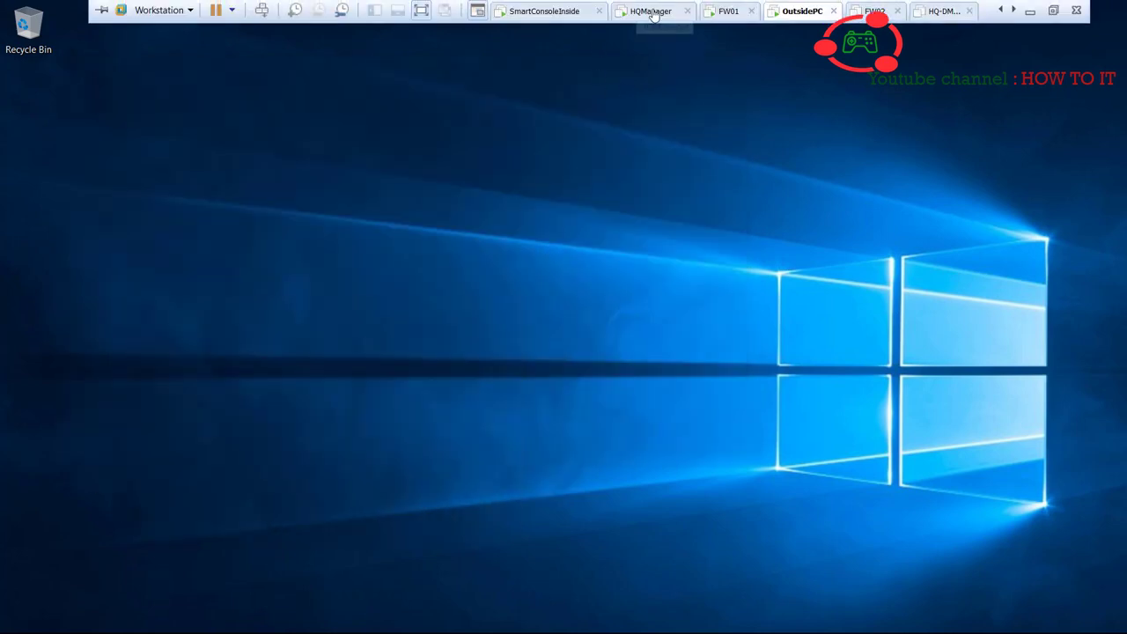
click(541, 10)
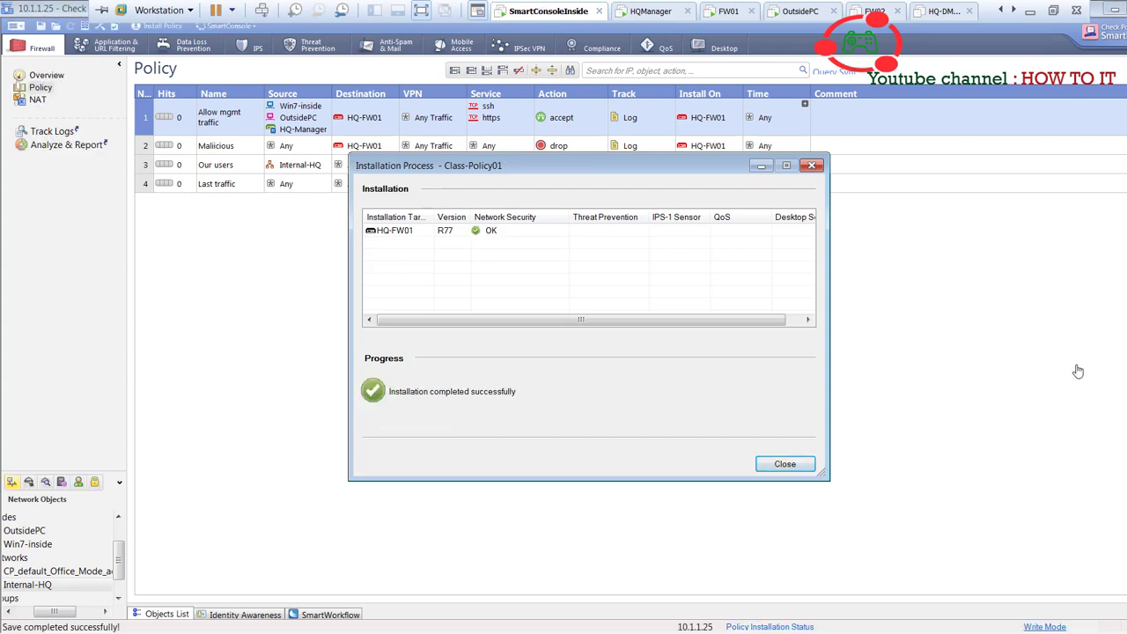
- Close the completed installation report and ping 10.1.1.111, which now times out with 100% loss
click(784, 464)
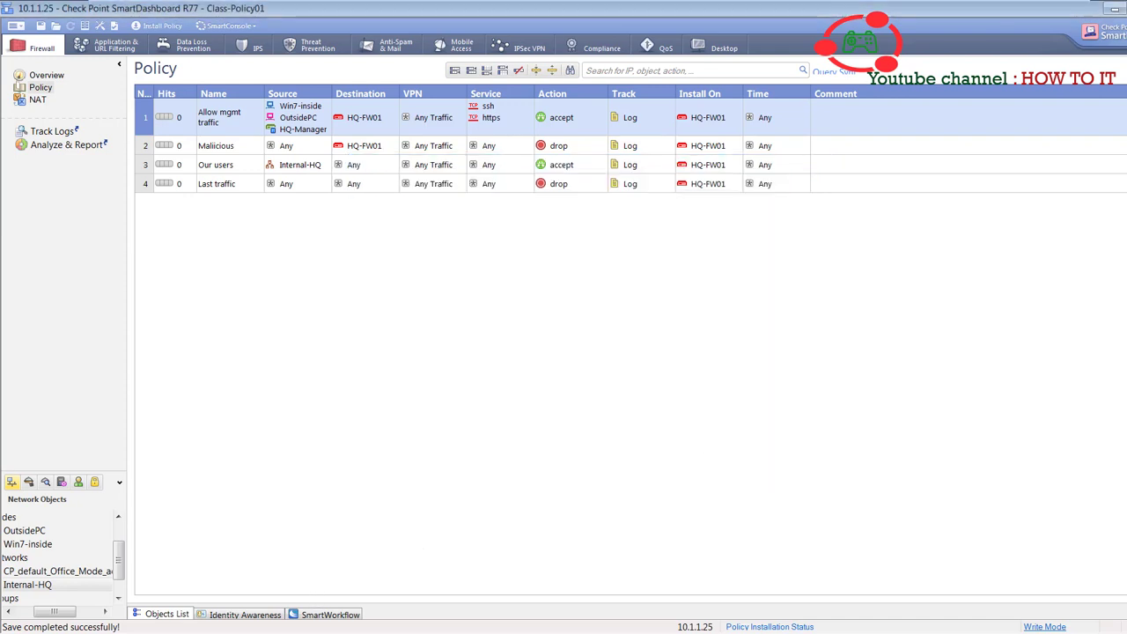
key(alt+Tab)
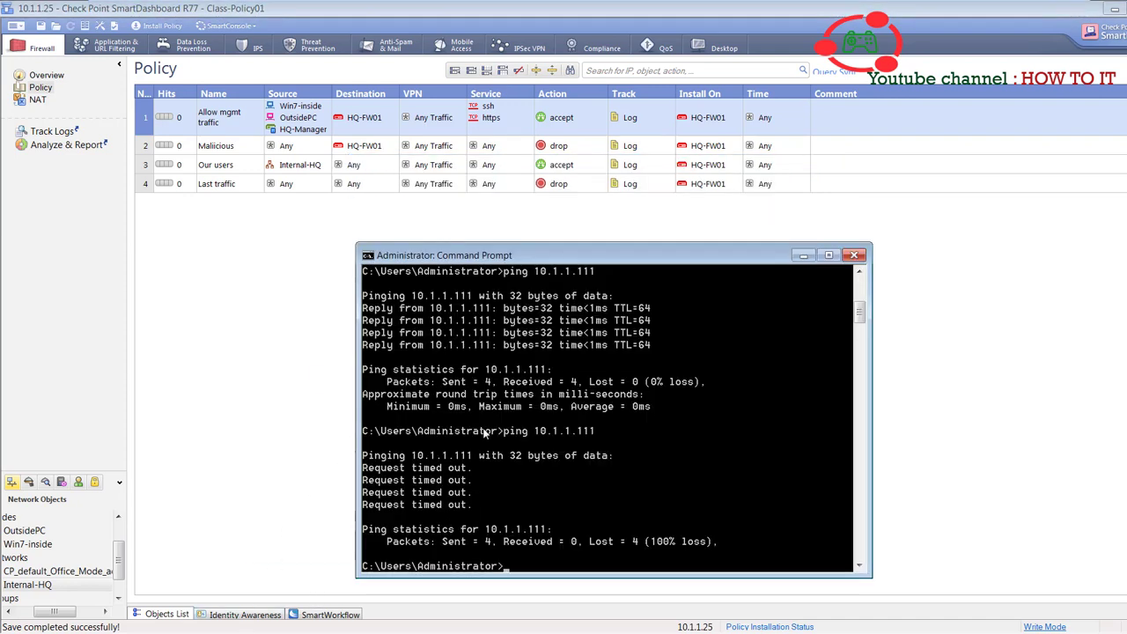
text(ping 10.1.1.111)
key(Return)
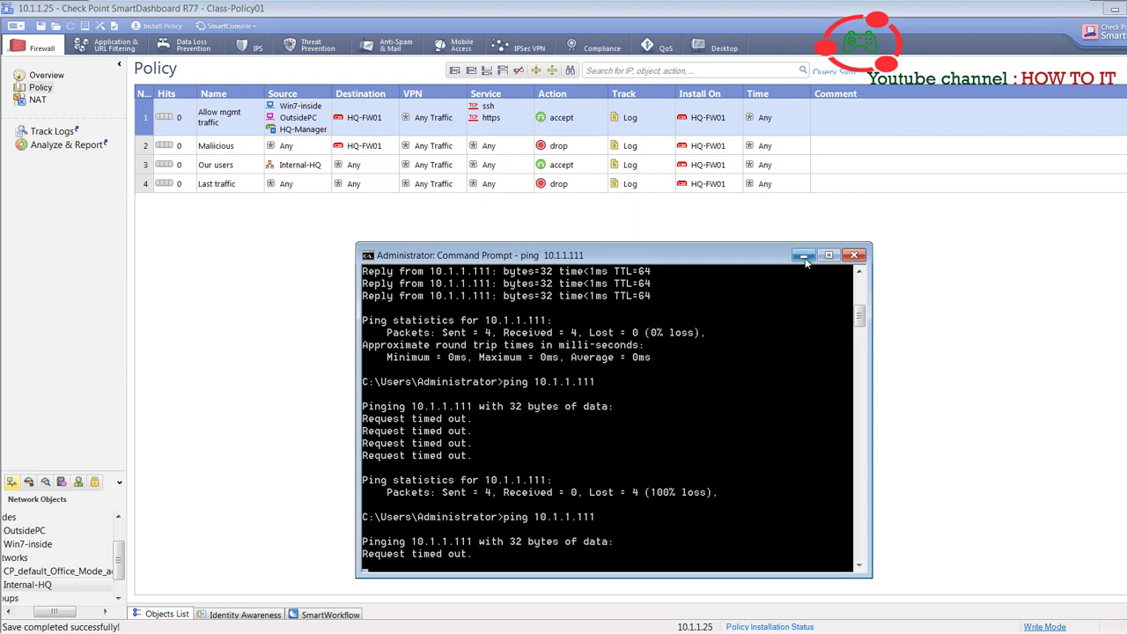
key(ctrl+c)
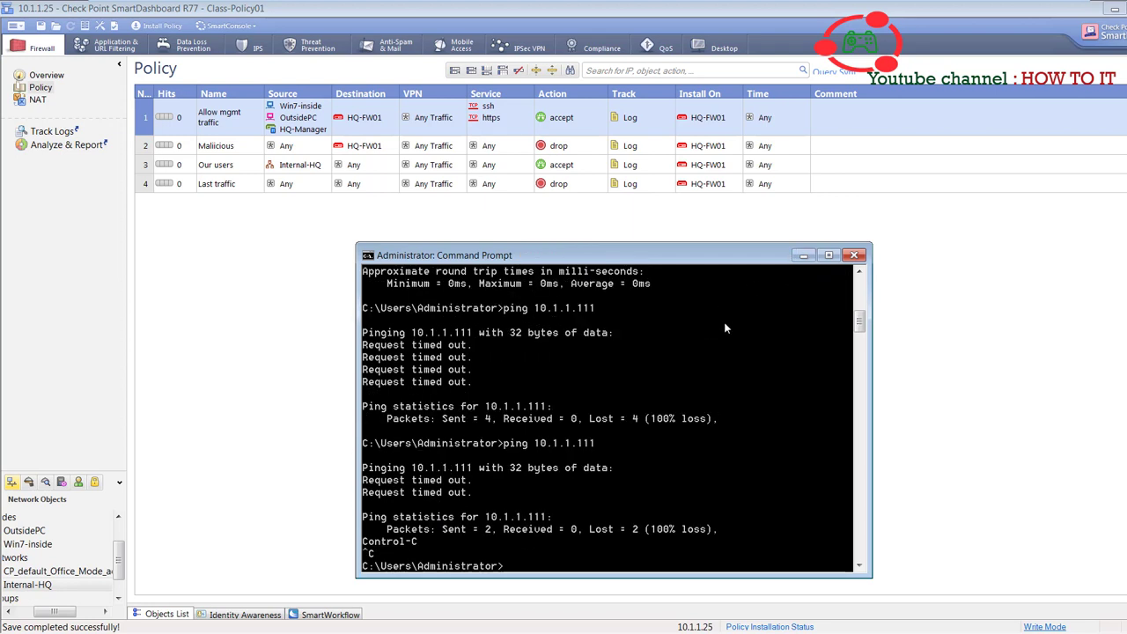
click(803, 256)
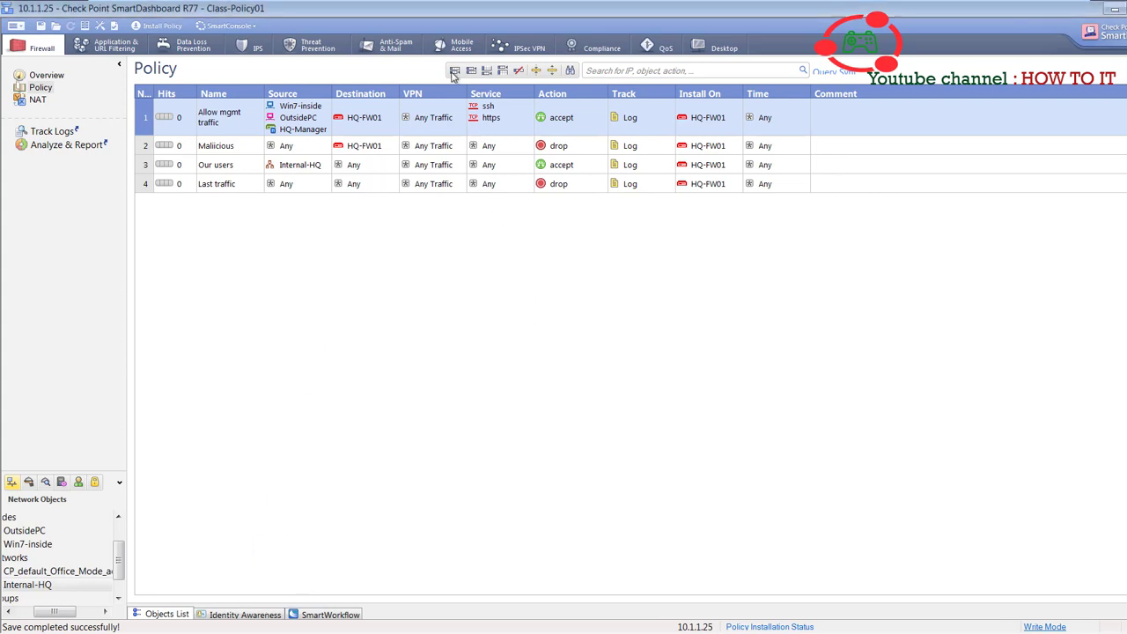
- From OutsidePC, ping 192.168.1.111, which returns Destination host unreachable, then exit full screen
mouse_move(523, 7)
click(801, 11)
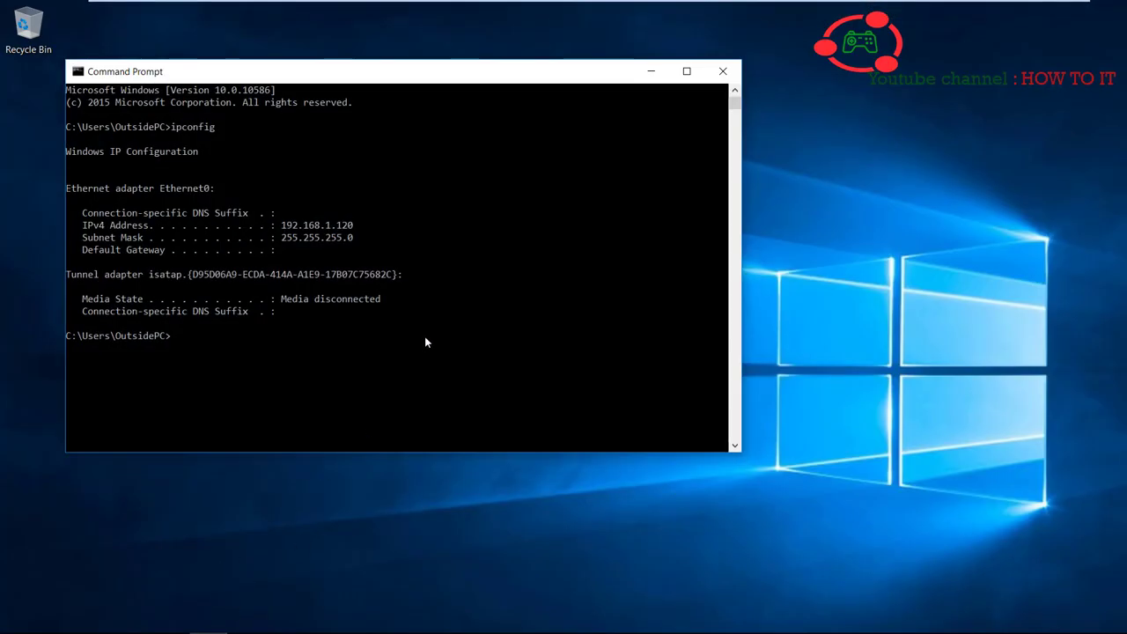
click(424, 337)
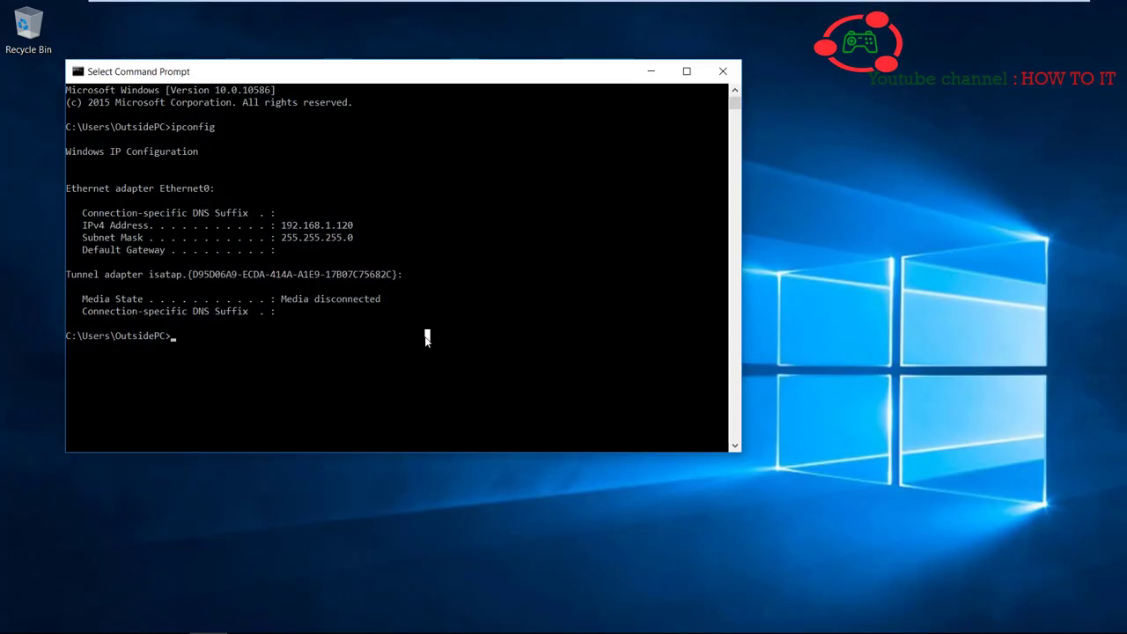
text(ping 192.16)
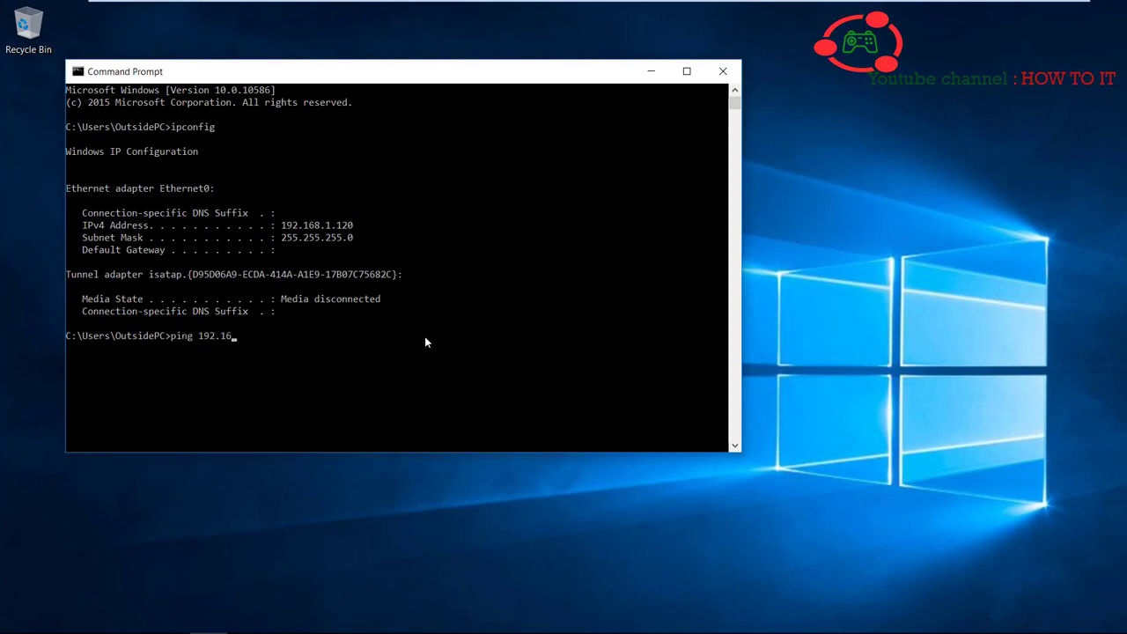
text(8.1.111)
key(Return)
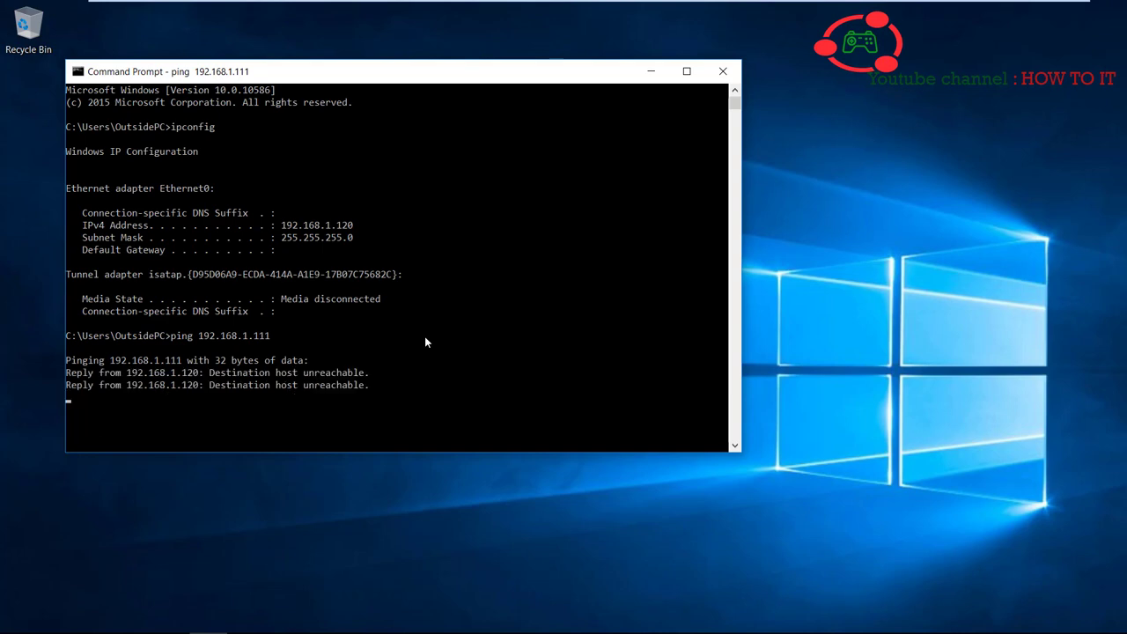
key(ctrl+c)
mouse_move(347, 27)
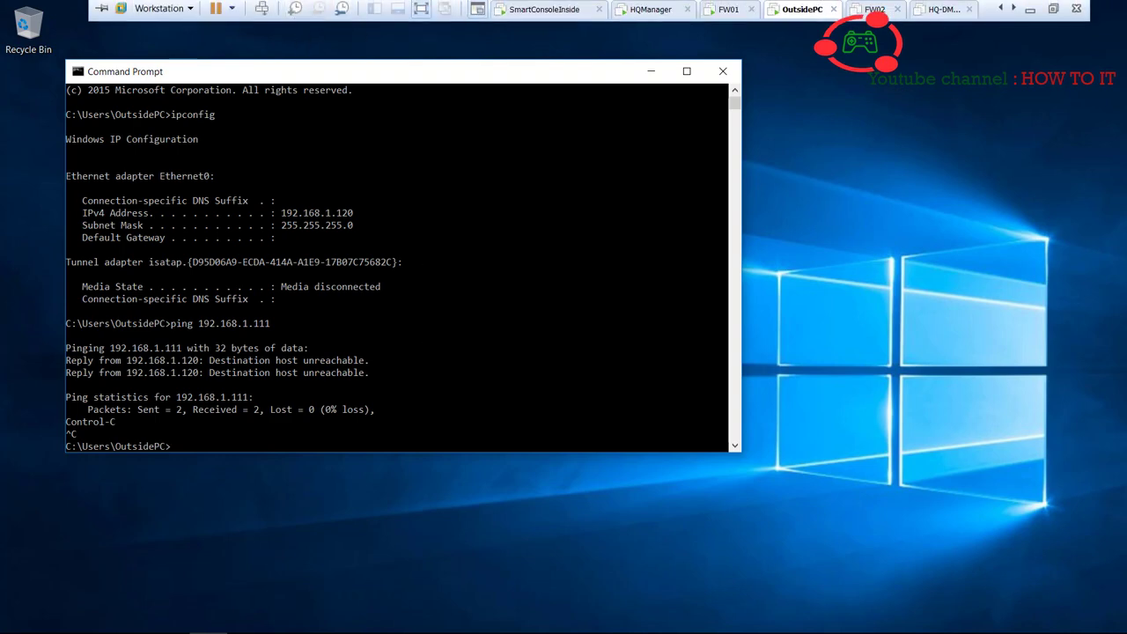
click(1054, 11)
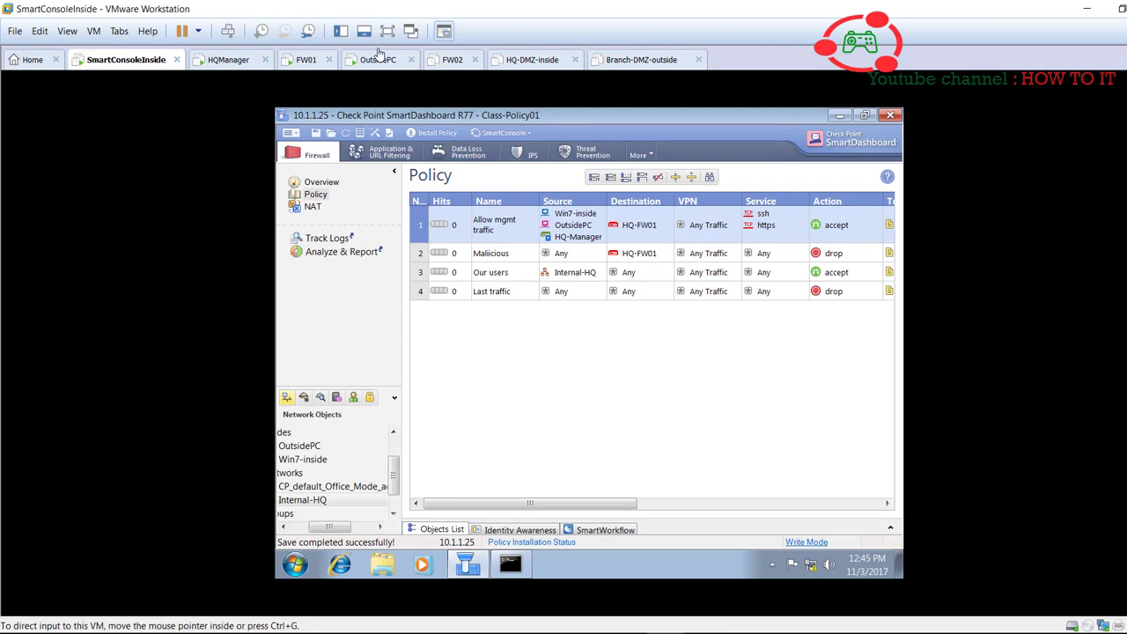
- Run fw stat on FW01 to confirm Class-Policy01 is the installed policy
click(388, 31)
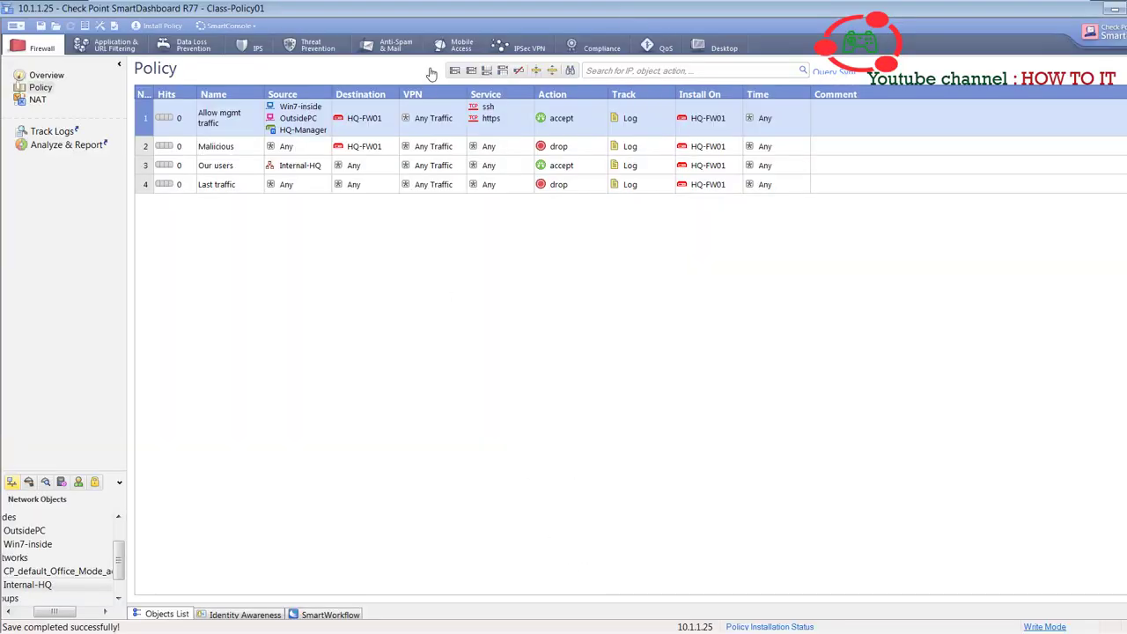
mouse_move(401, 4)
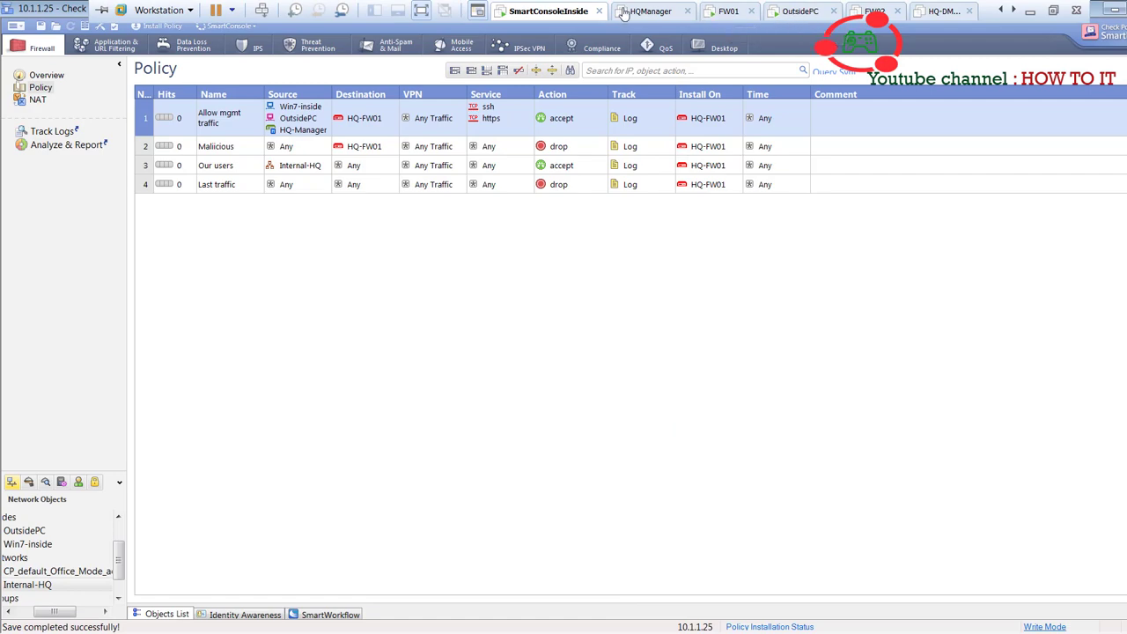
click(726, 12)
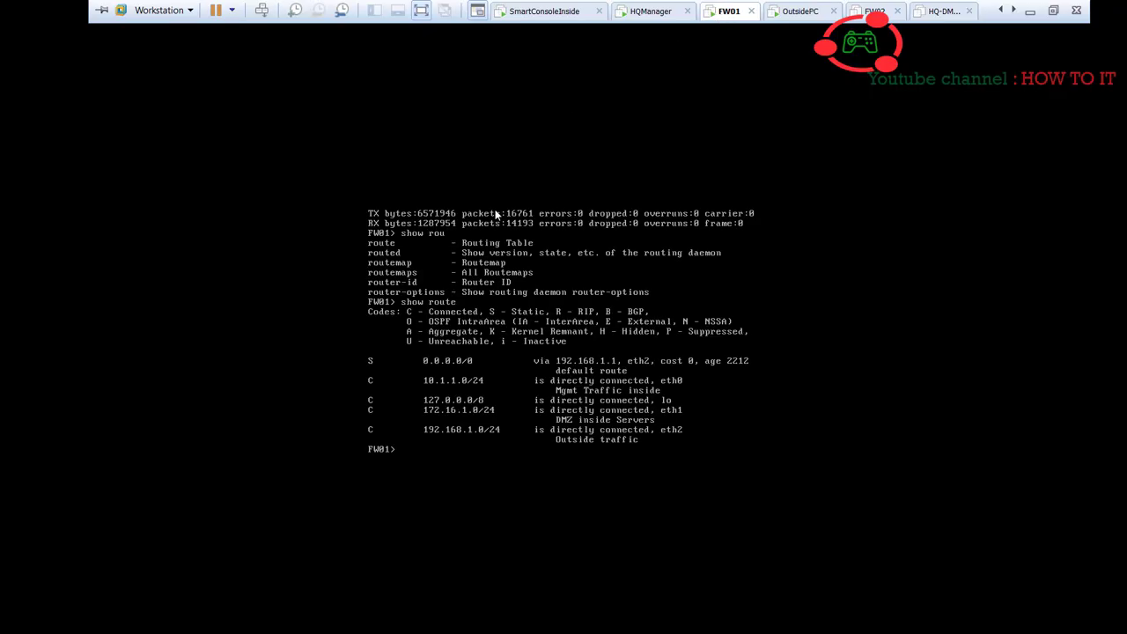
click(459, 380)
key(Up)
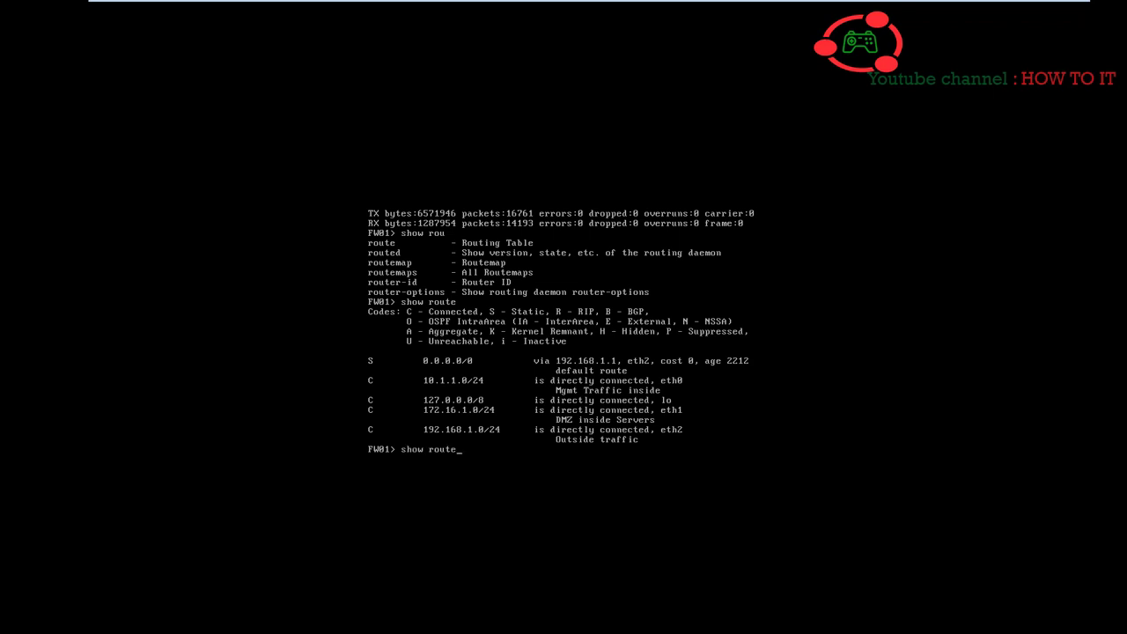
key(Up)
key(Up)
key(Up)
key(Up)
key(Return)
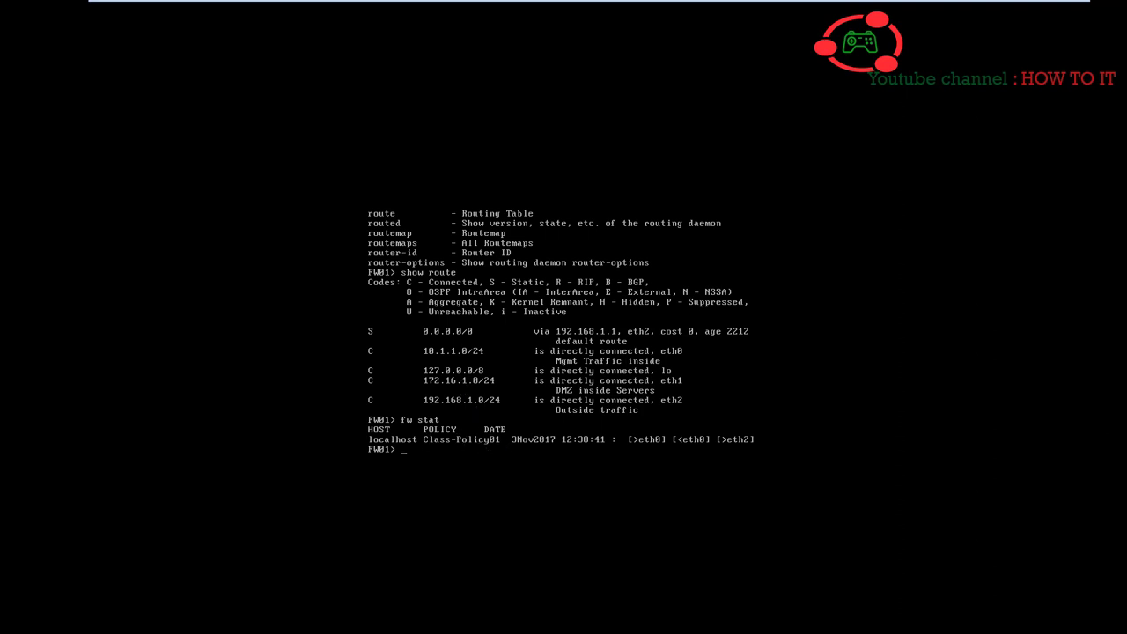
- Run 'fw fetch 10.1.1.25' to pull the policy from the management server
mouse_move(956, 6)
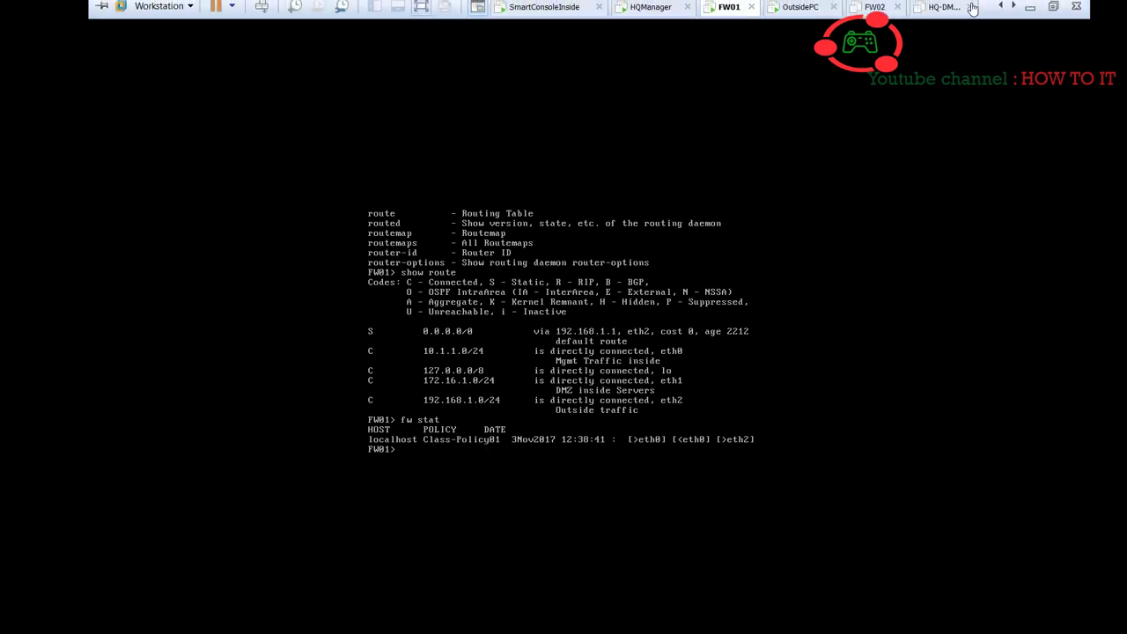
click(1054, 11)
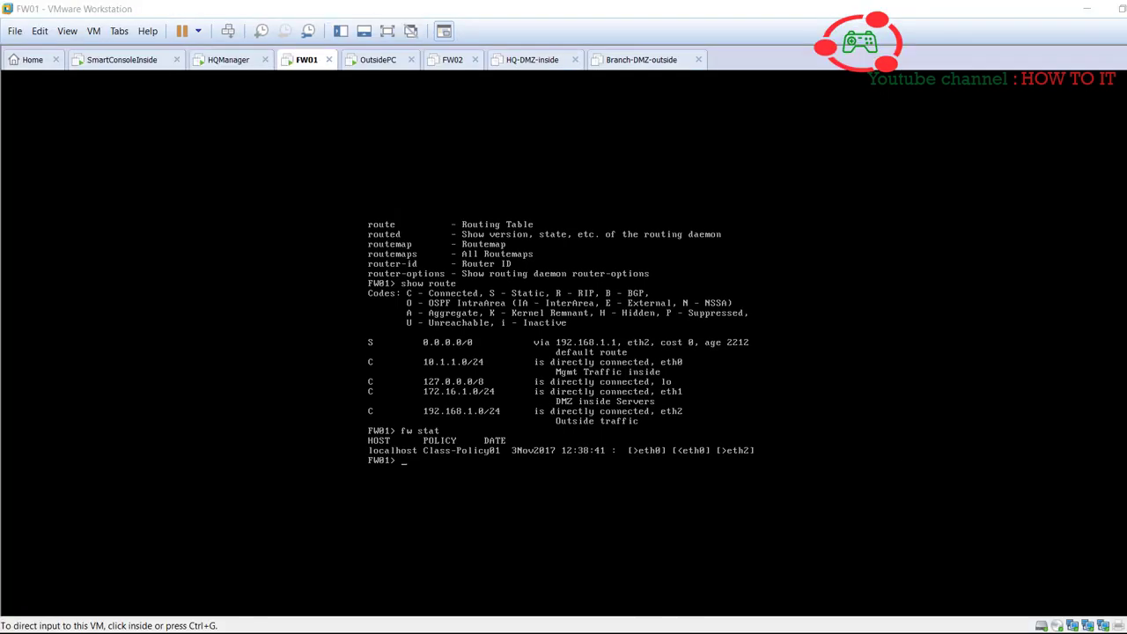
click(606, 392)
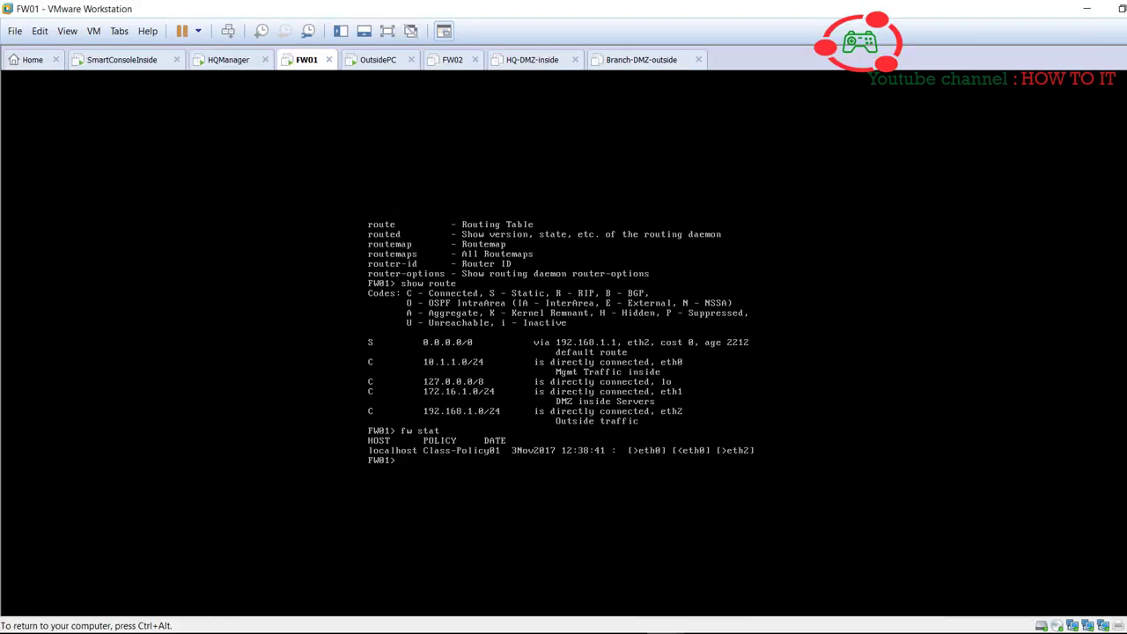
key(ctrl+alt)
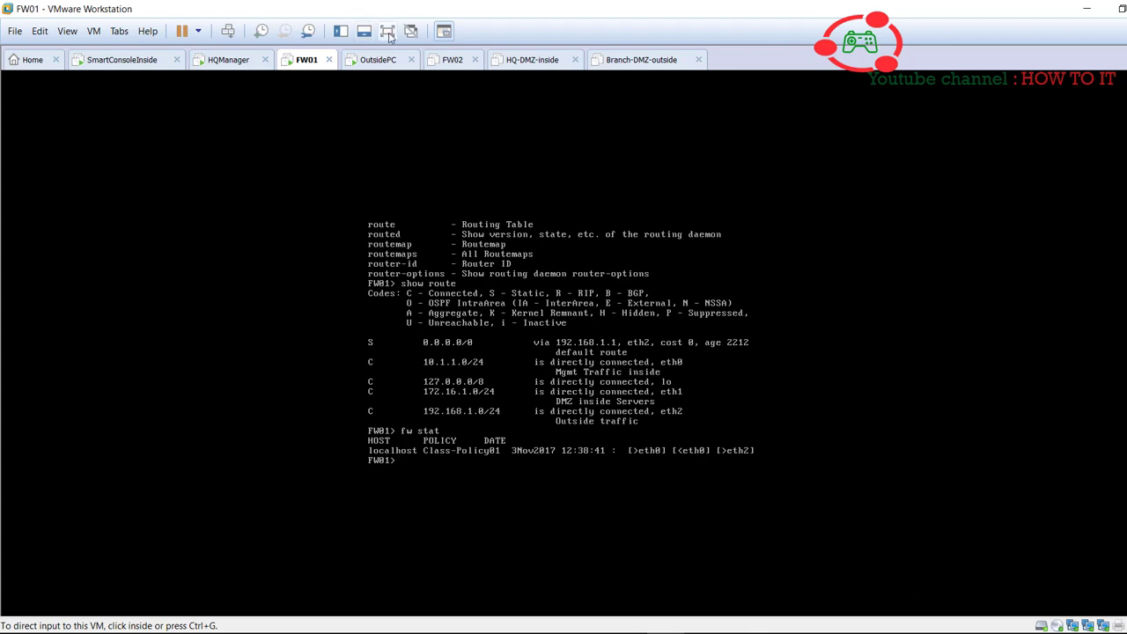
click(386, 32)
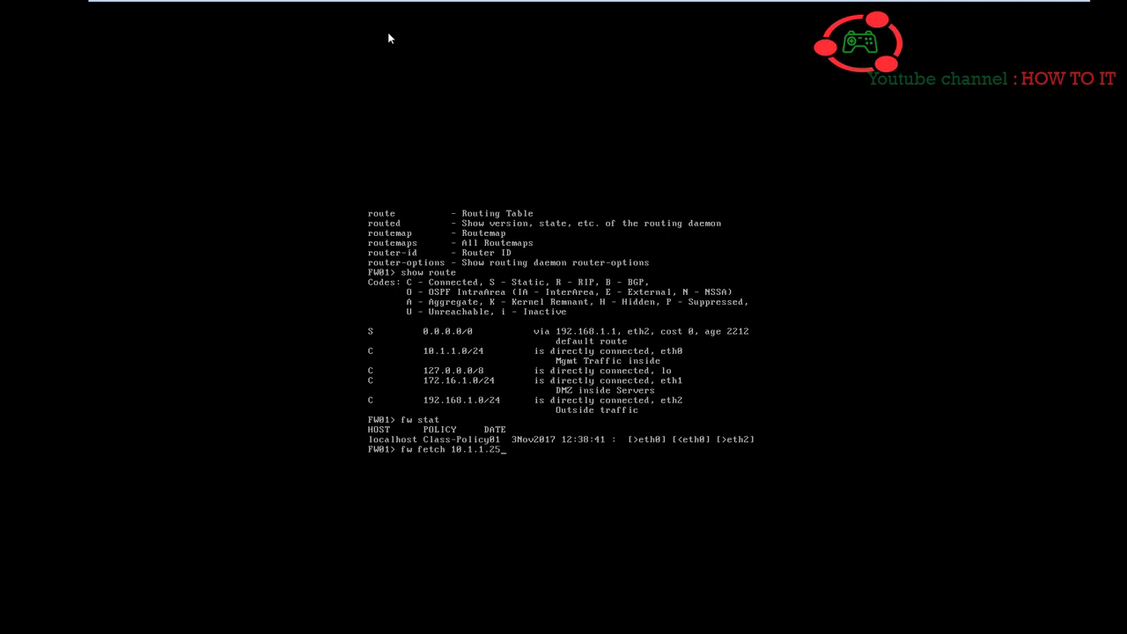
key(Return)
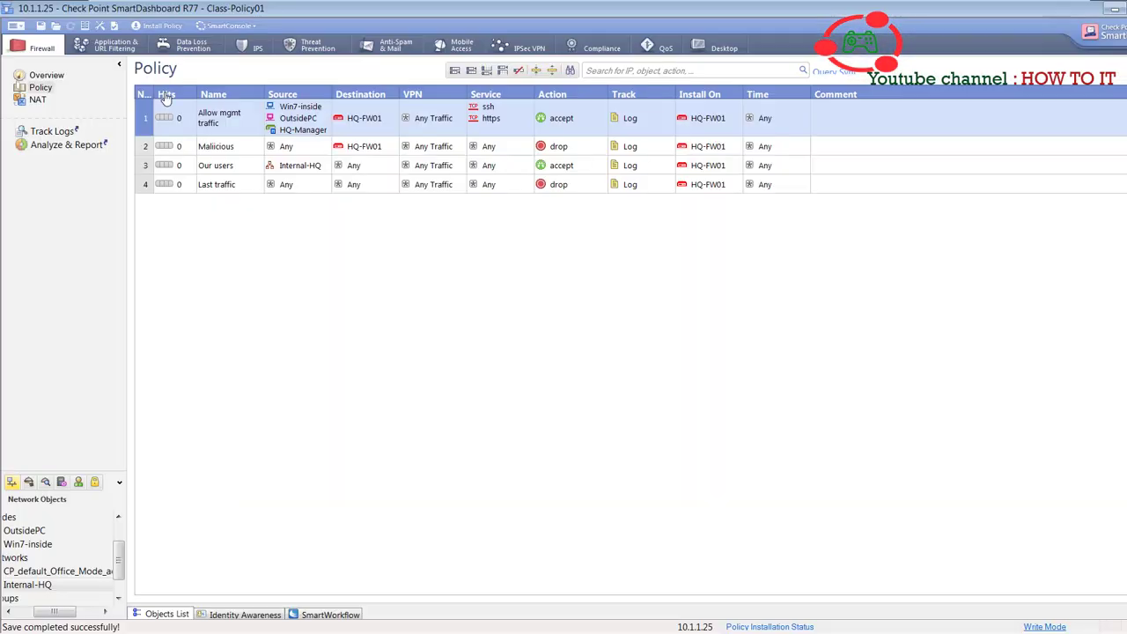
click(16, 26)
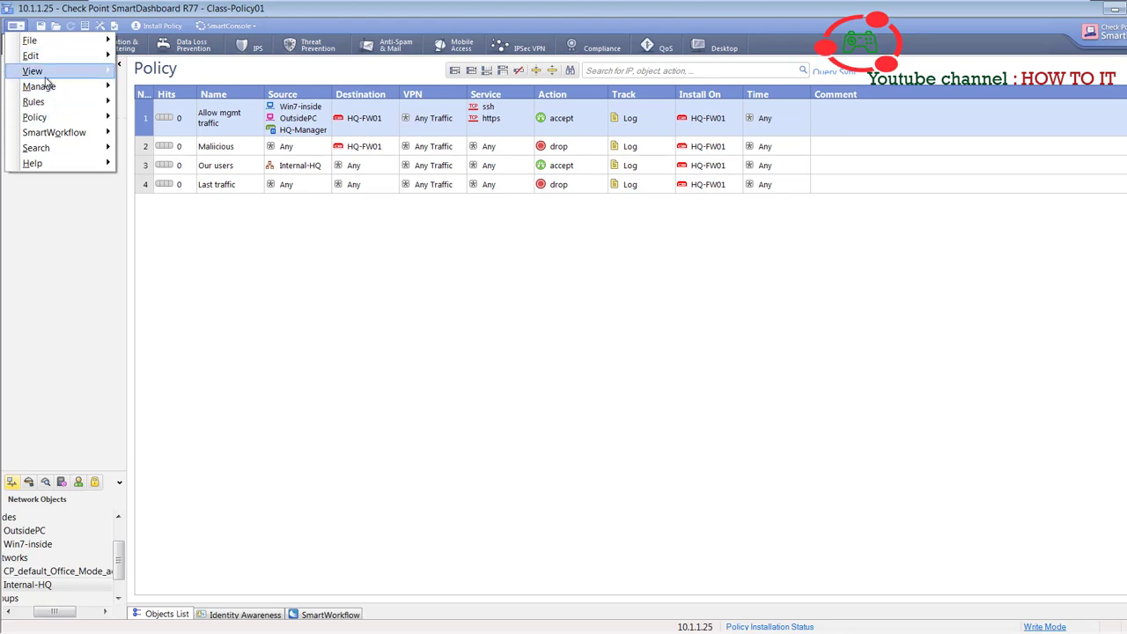
mouse_move(35, 71)
click(159, 245)
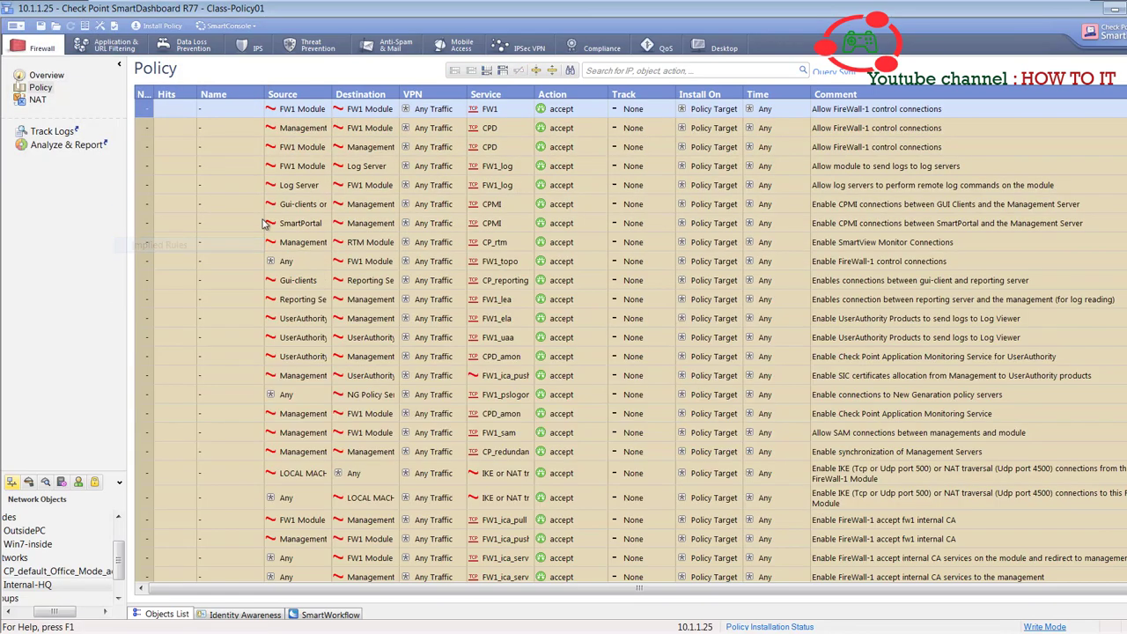
scroll(631, 344, down, 15)
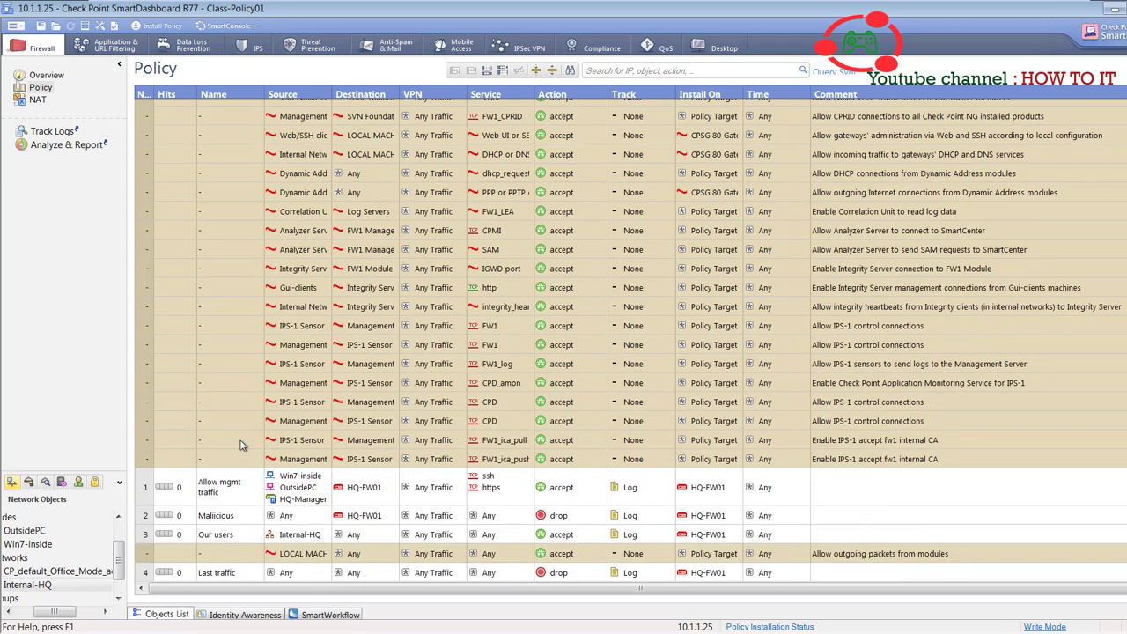
click(211, 493)
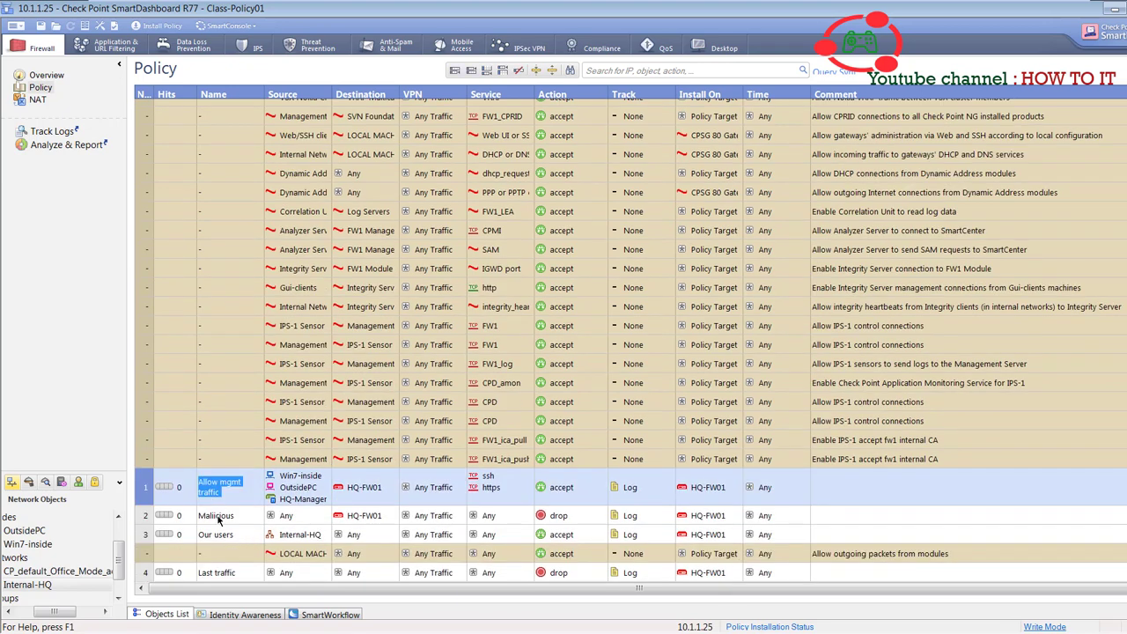
click(219, 519)
click(236, 553)
click(241, 575)
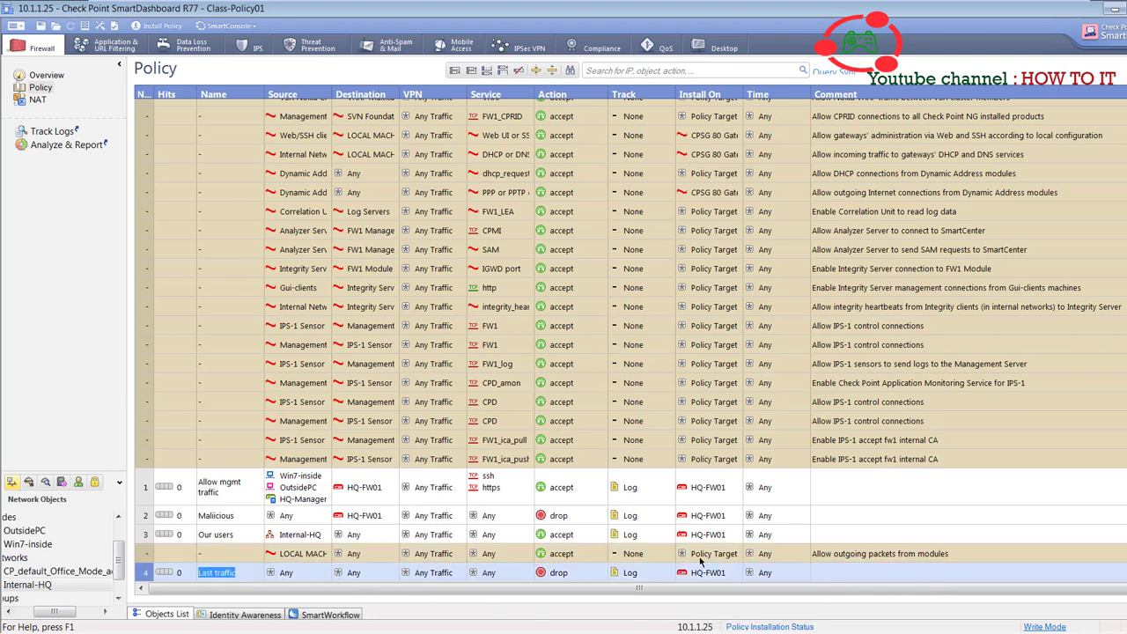
click(410, 230)
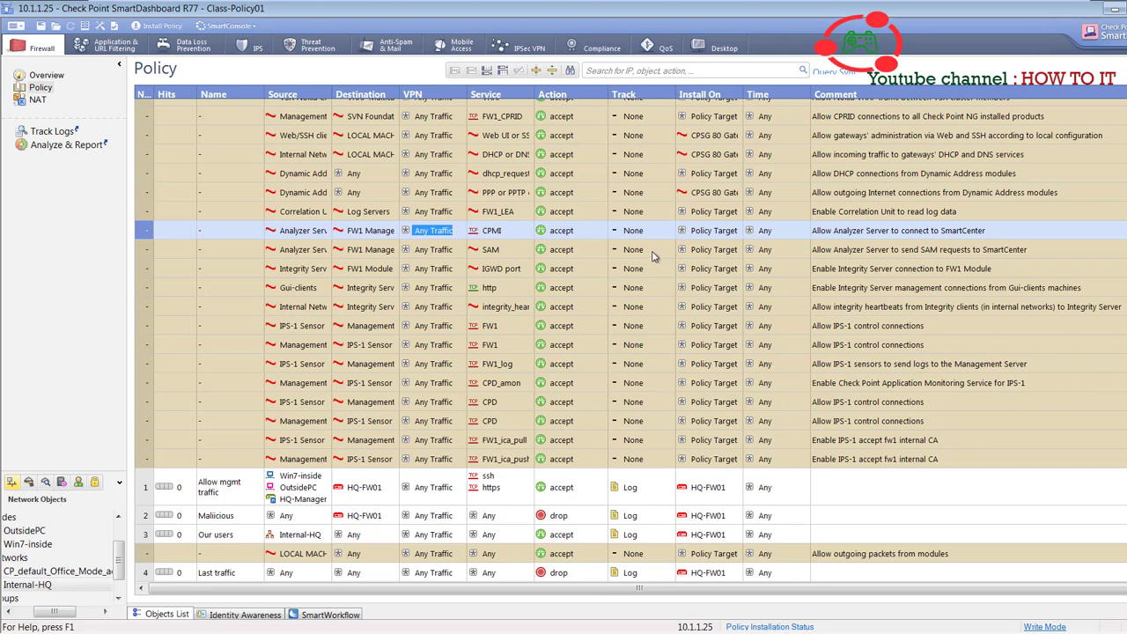
scroll(631, 341, up, 10)
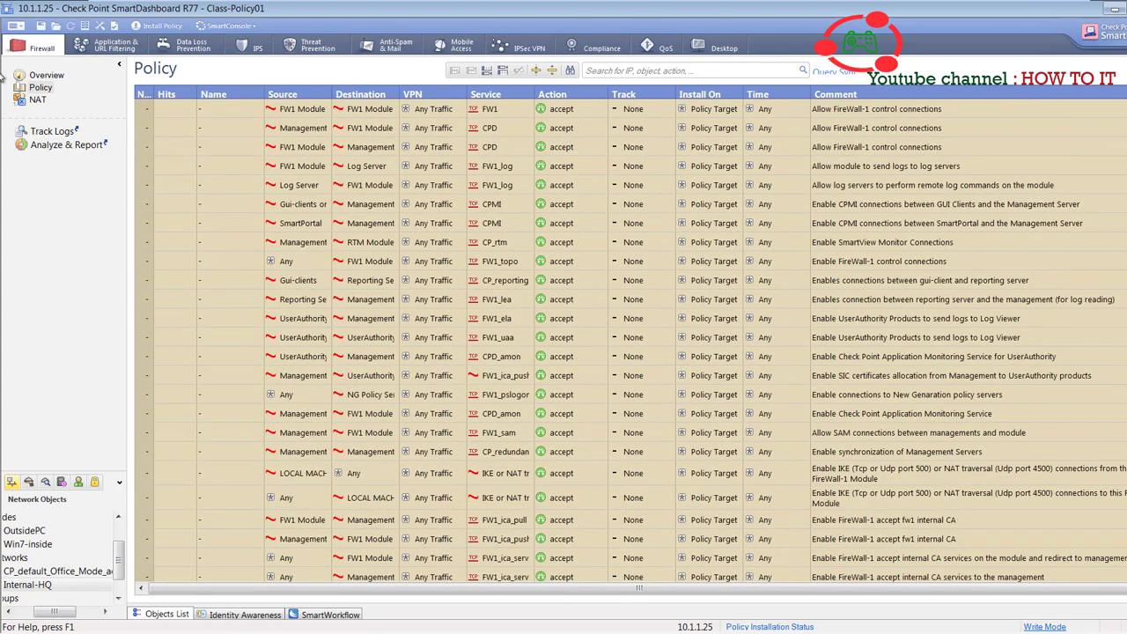
click(16, 25)
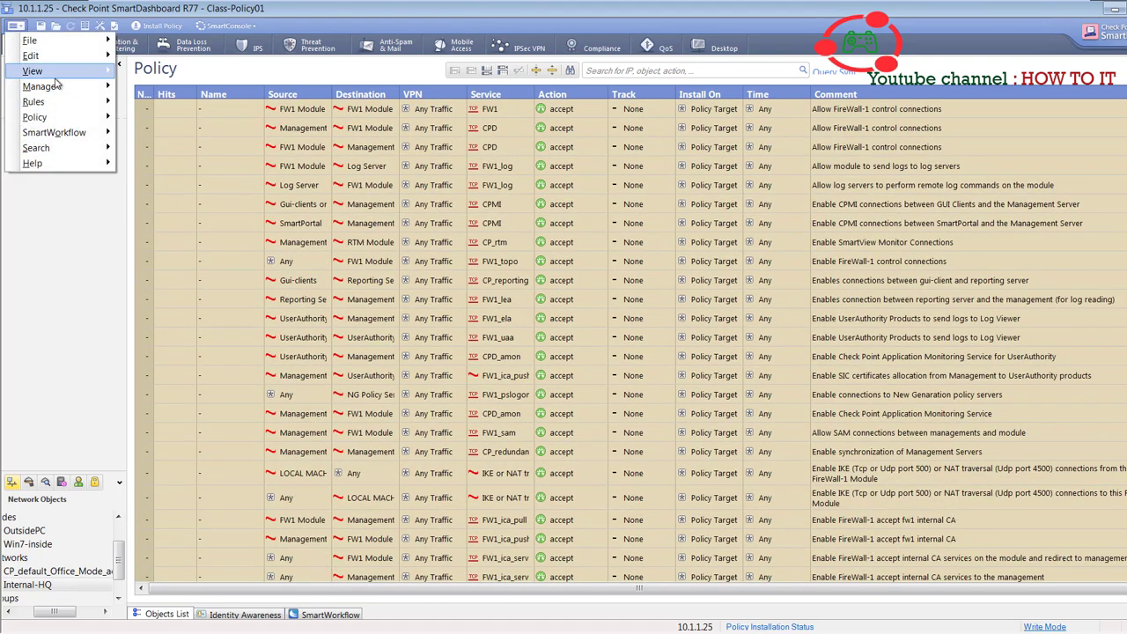
mouse_move(54, 72)
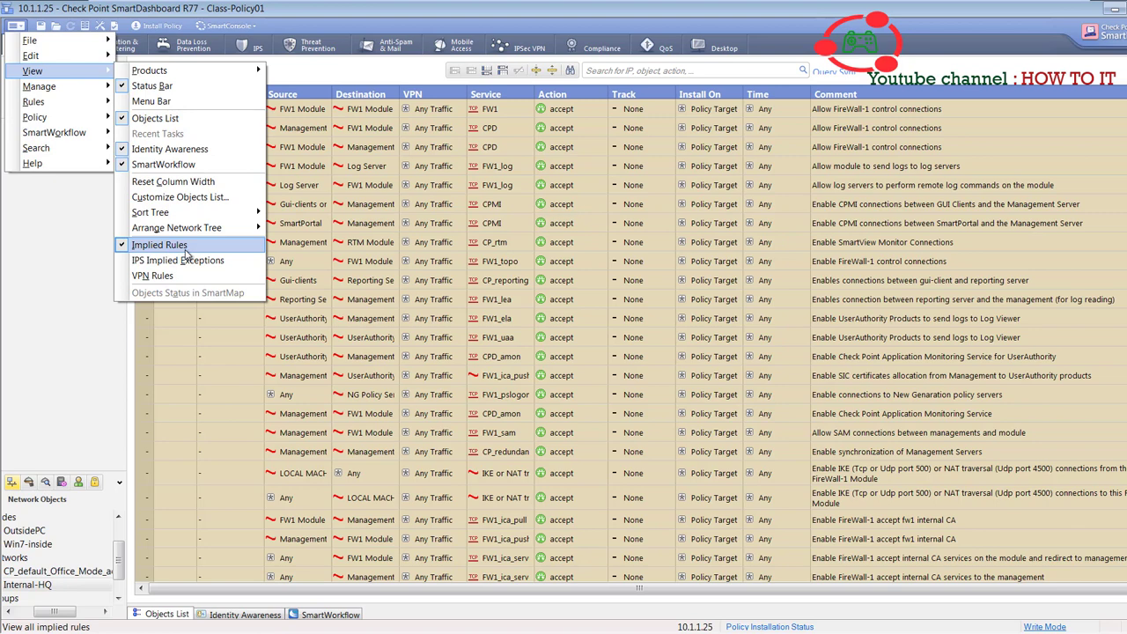
click(185, 253)
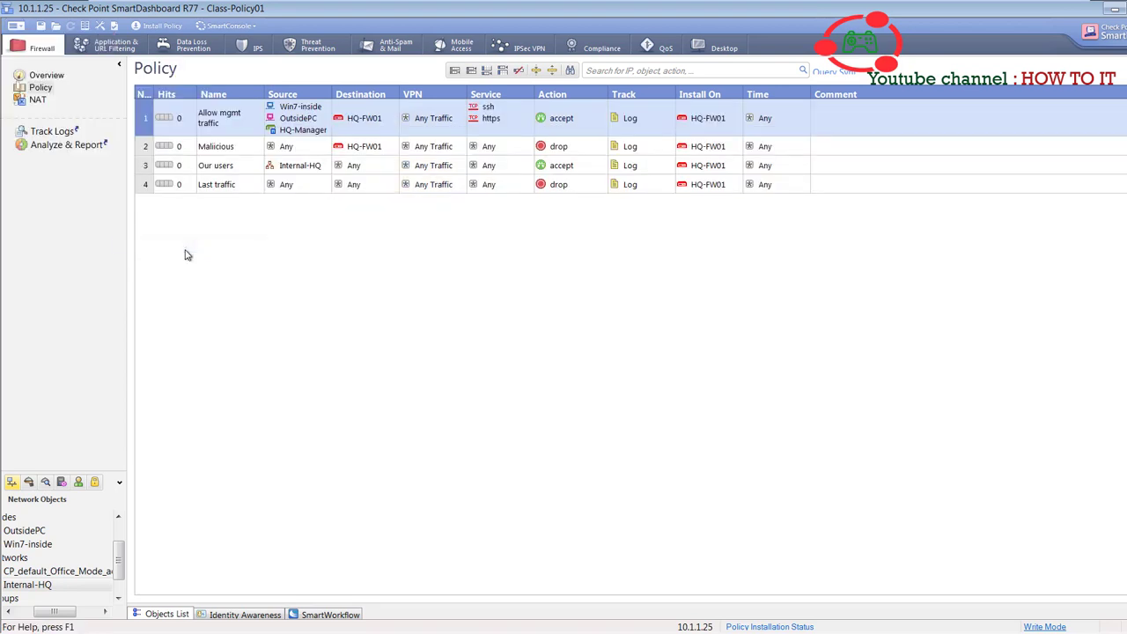
- Save the policy and display the NAT rulebase with its two CP_default_Office_Mode automatic rules
click(41, 26)
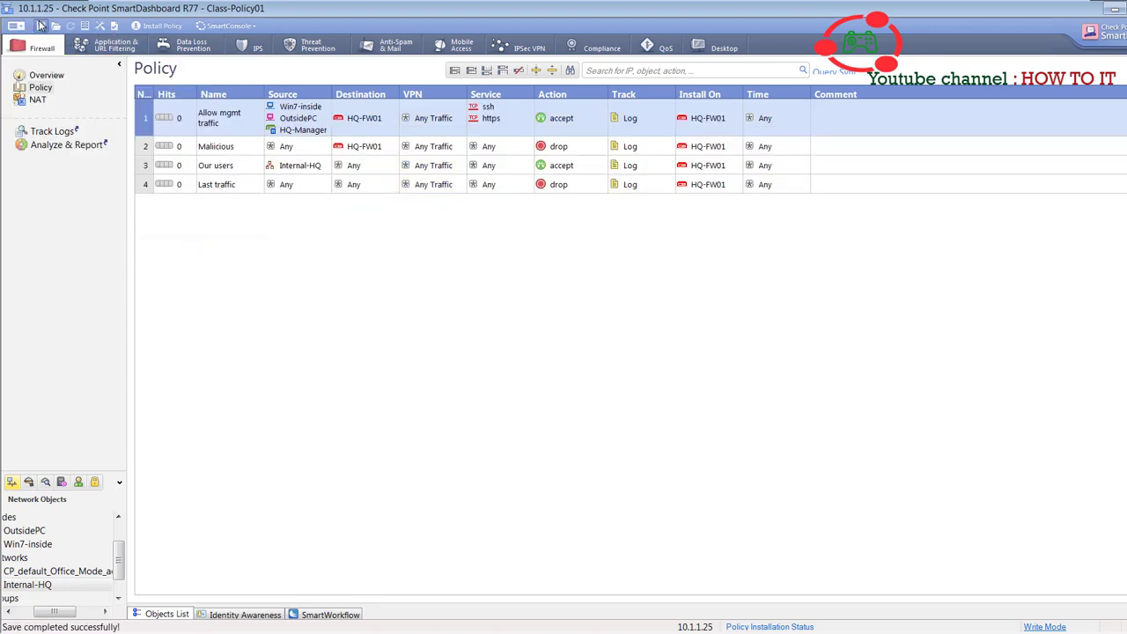
click(36, 100)
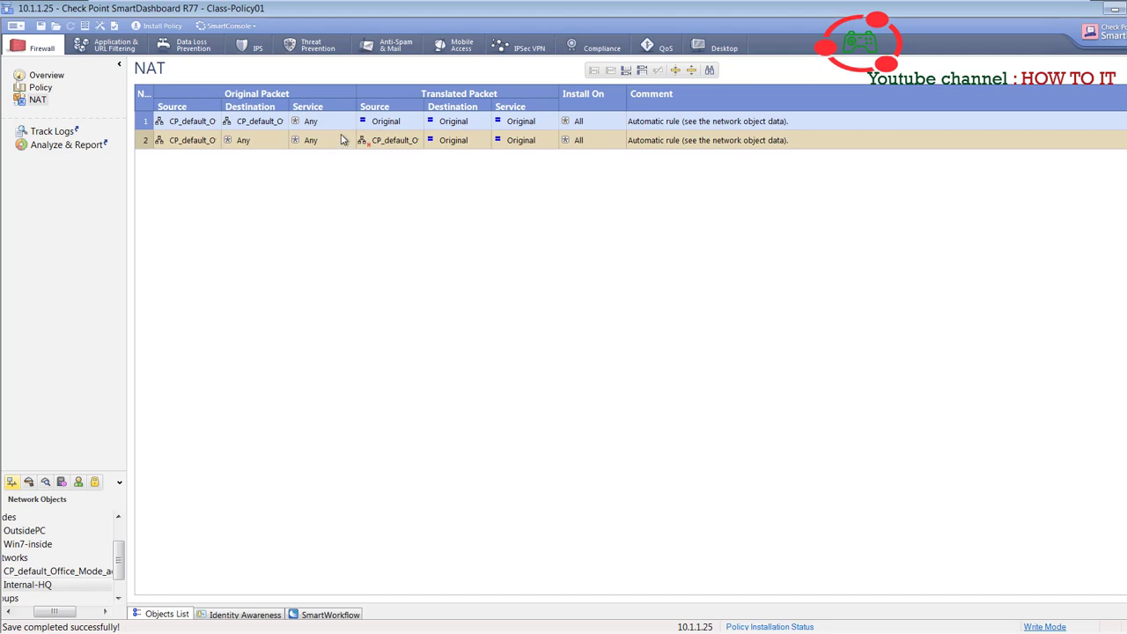
click(38, 101)
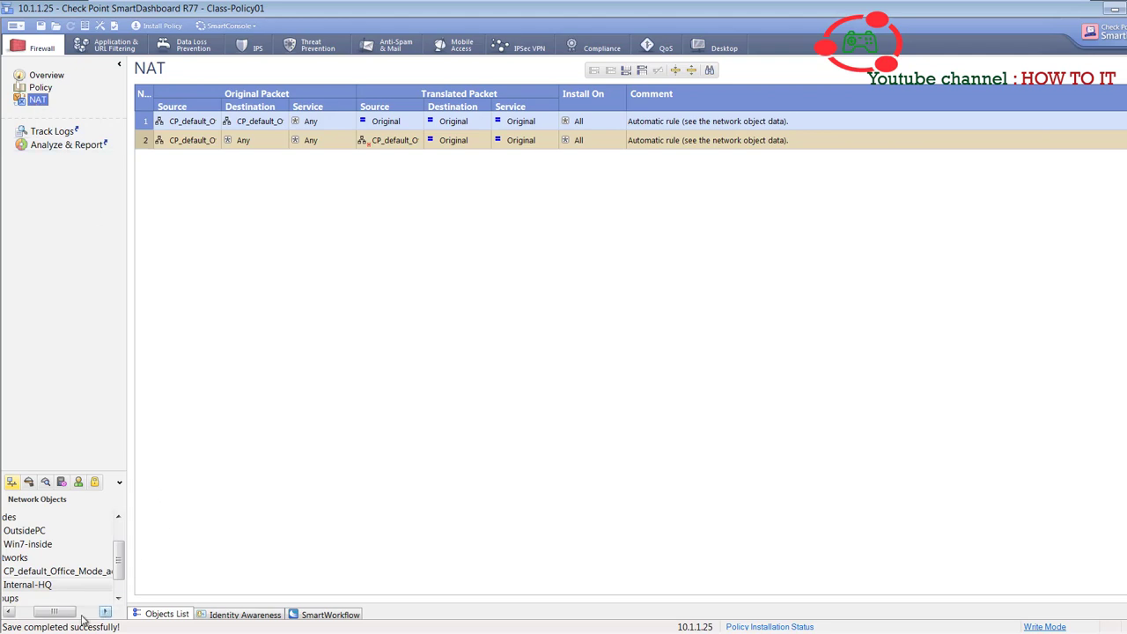
drag(49, 611, 34, 611)
- Enable automatic address translation rules in the Internal-HQ network's NAT properties
double_click(70, 585)
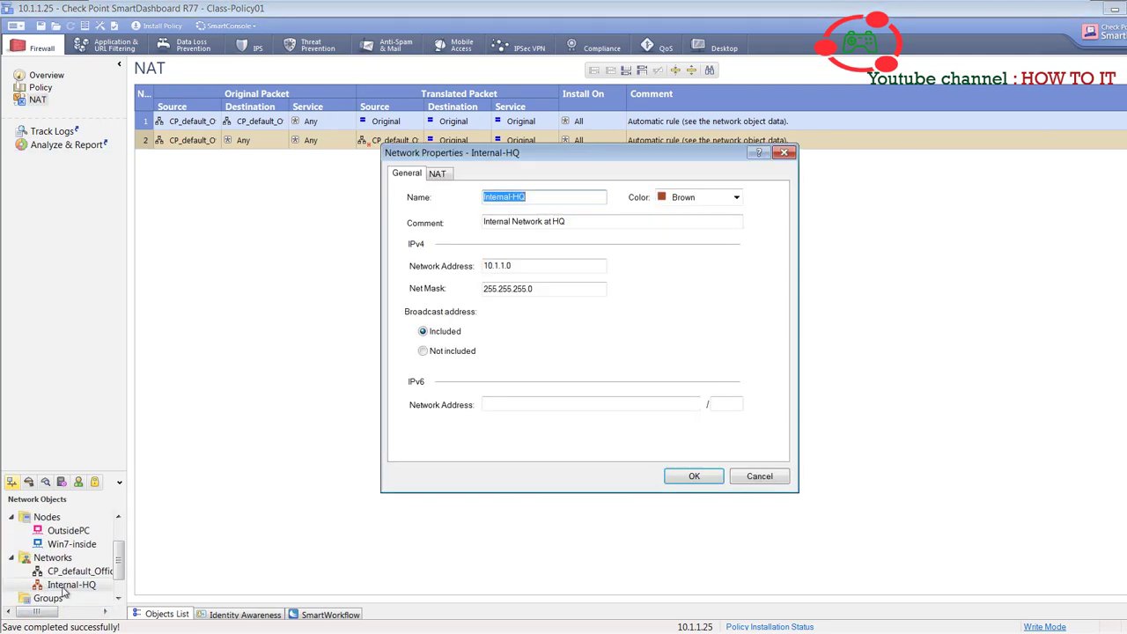
click(439, 174)
click(405, 175)
click(431, 176)
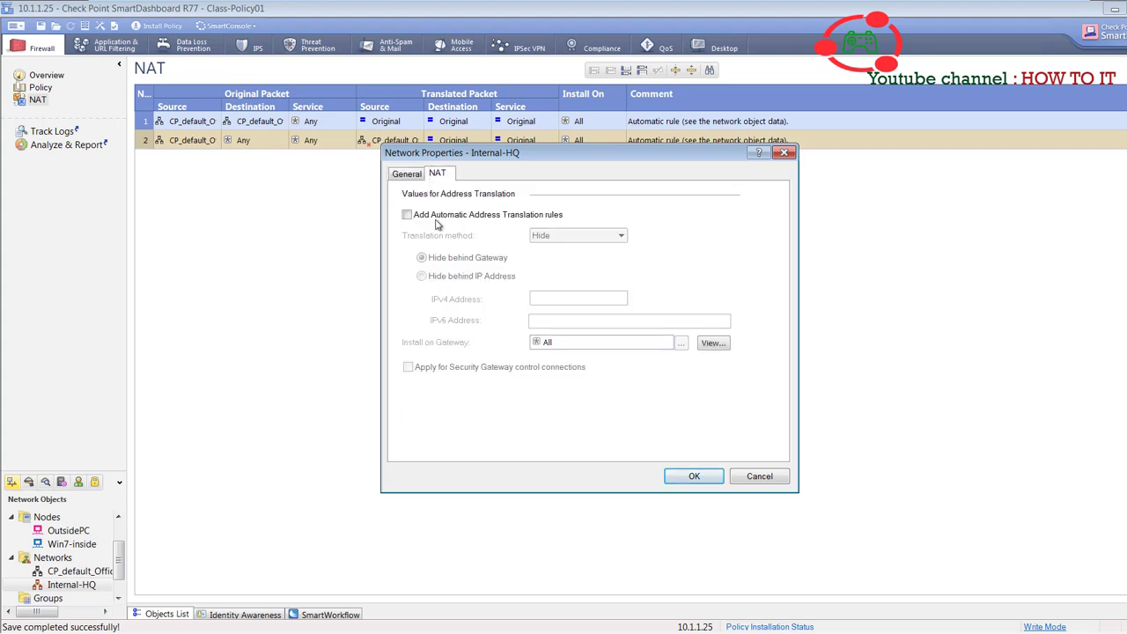
click(407, 215)
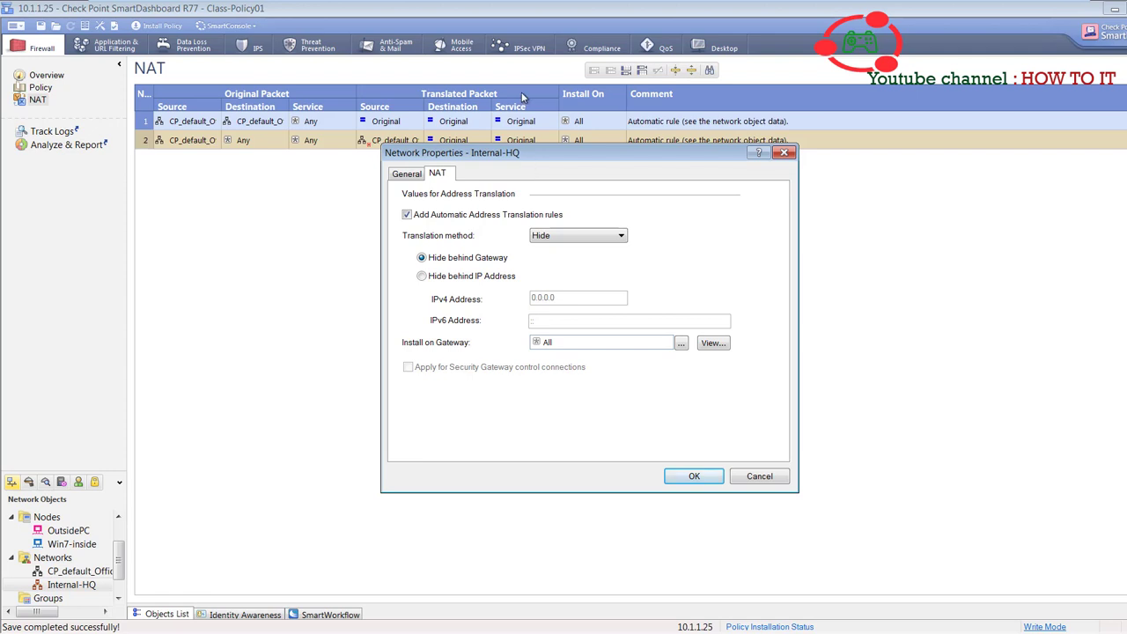
- Set the translation method to Hide behind the Gateway and confirm the Internal-HQ NAT settings
click(550, 237)
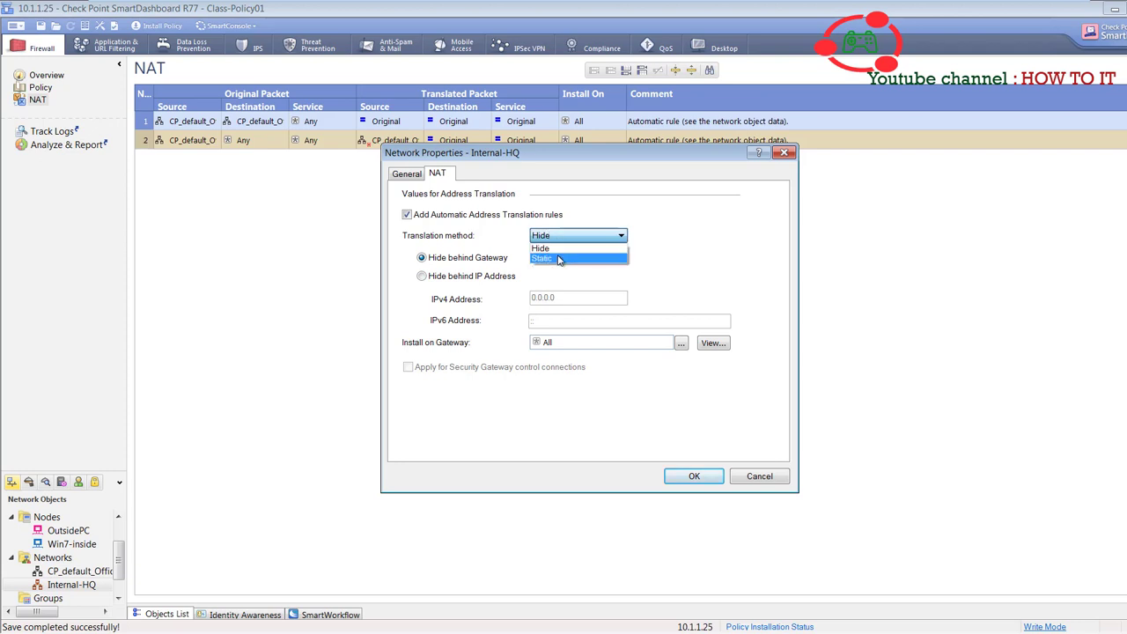
click(558, 252)
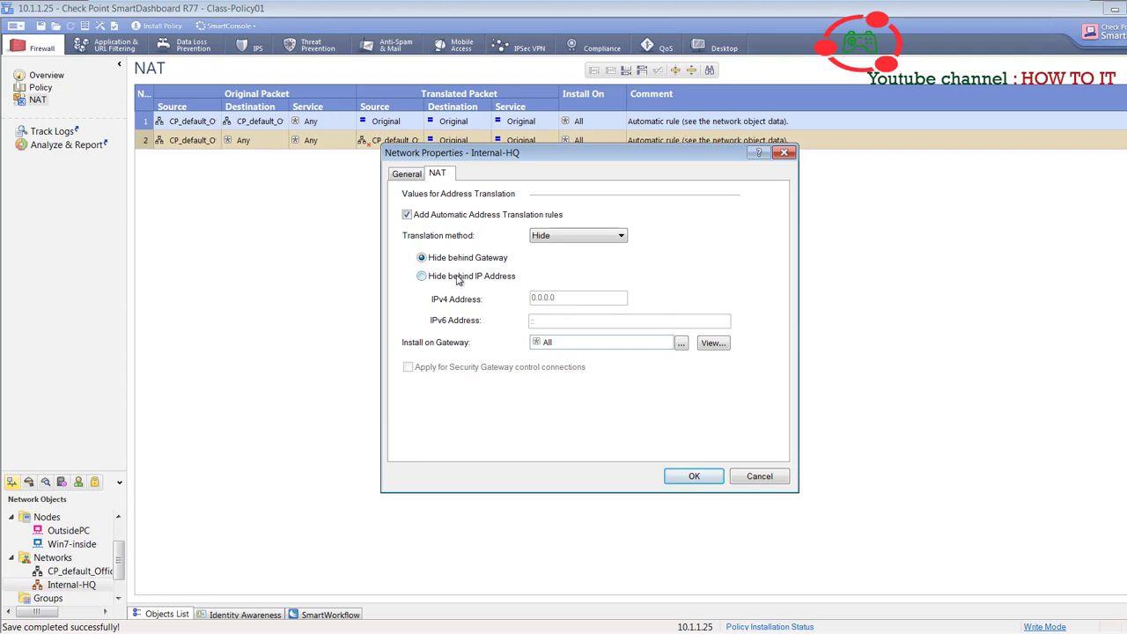
click(458, 280)
click(561, 297)
text(1)
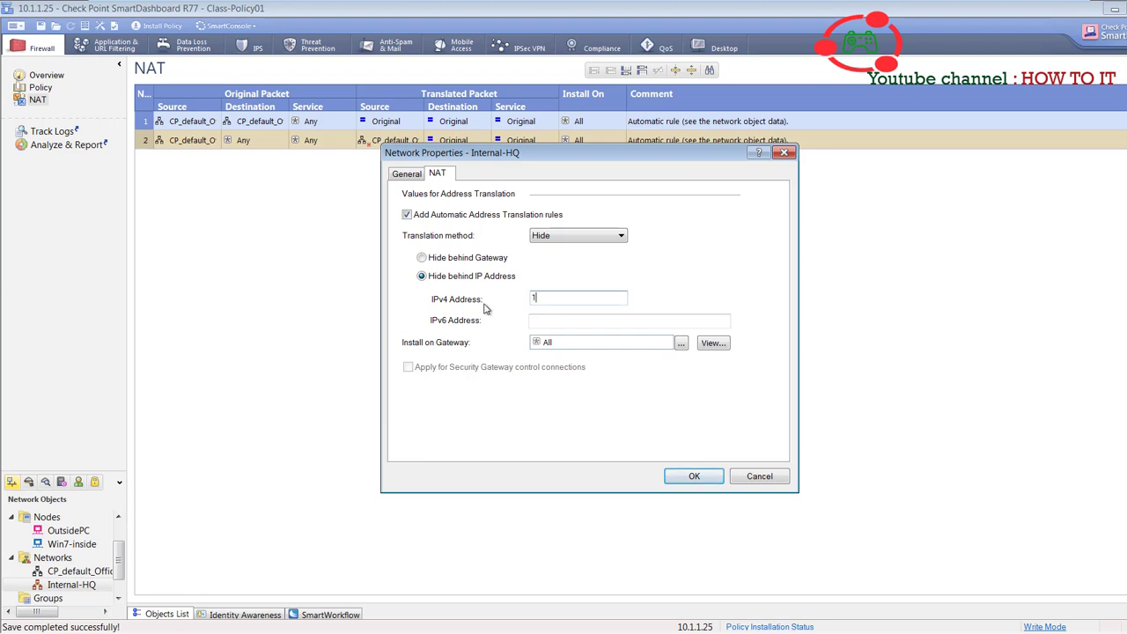
text(12324)
key(BackSpace)
click(684, 475)
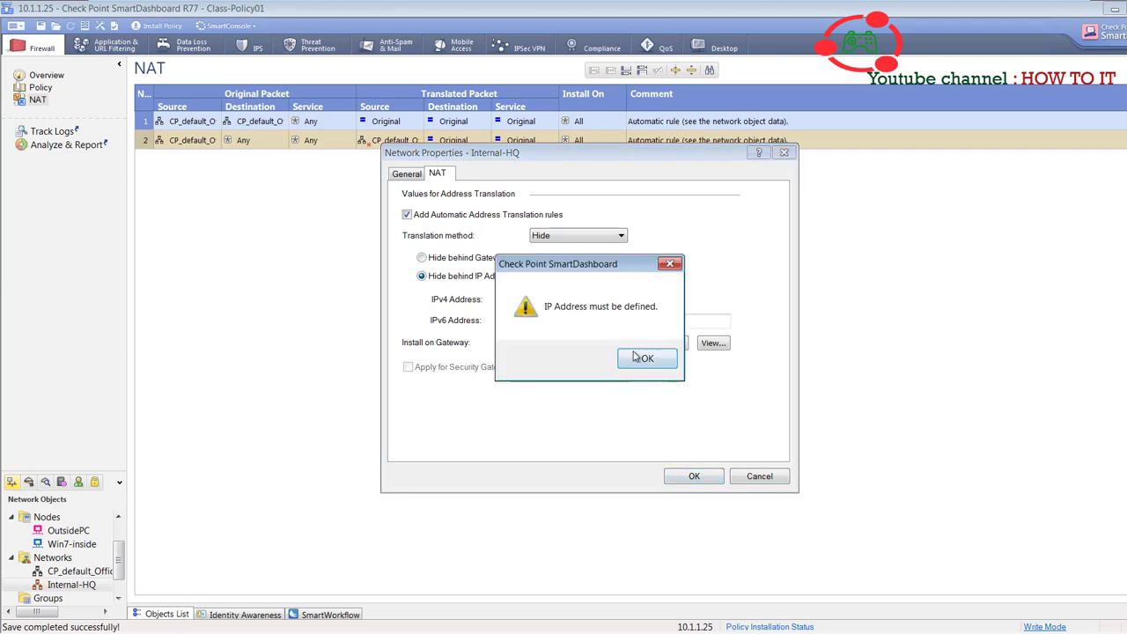
click(645, 358)
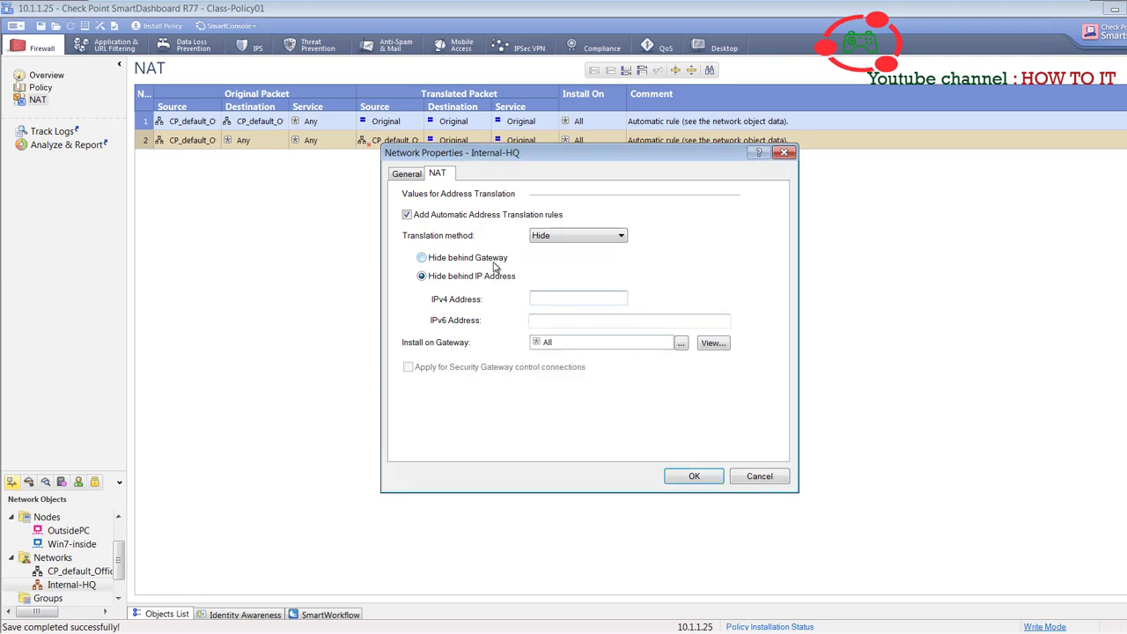
click(496, 264)
click(704, 477)
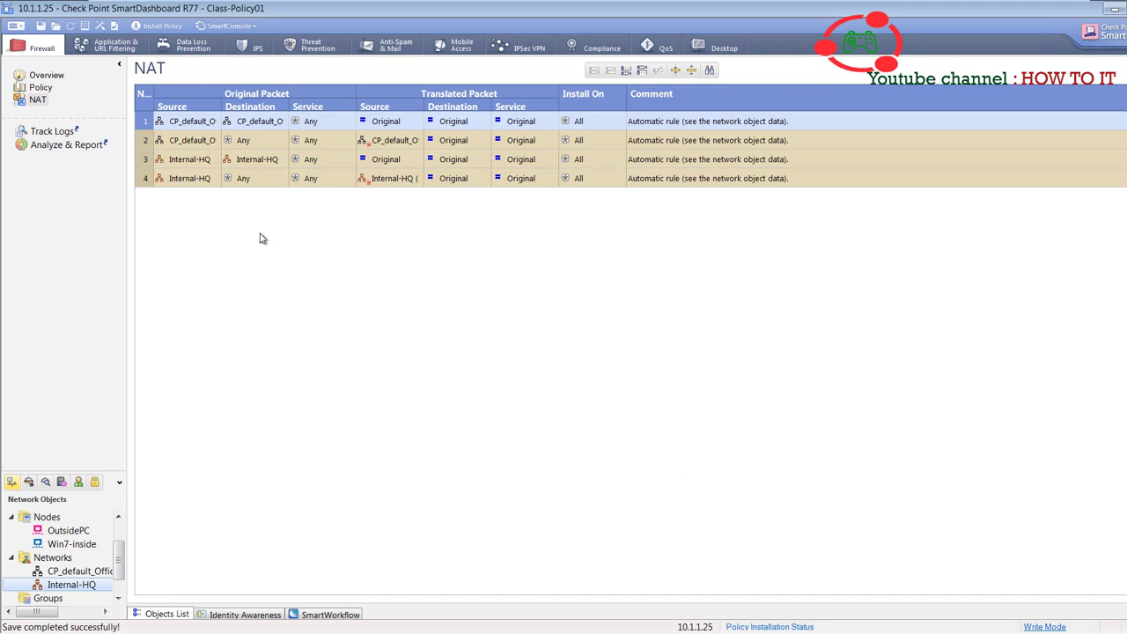
- Save the new Internal-HQ NAT rules and install Class-Policy01 on HQ-FW01 successfully
click(203, 160)
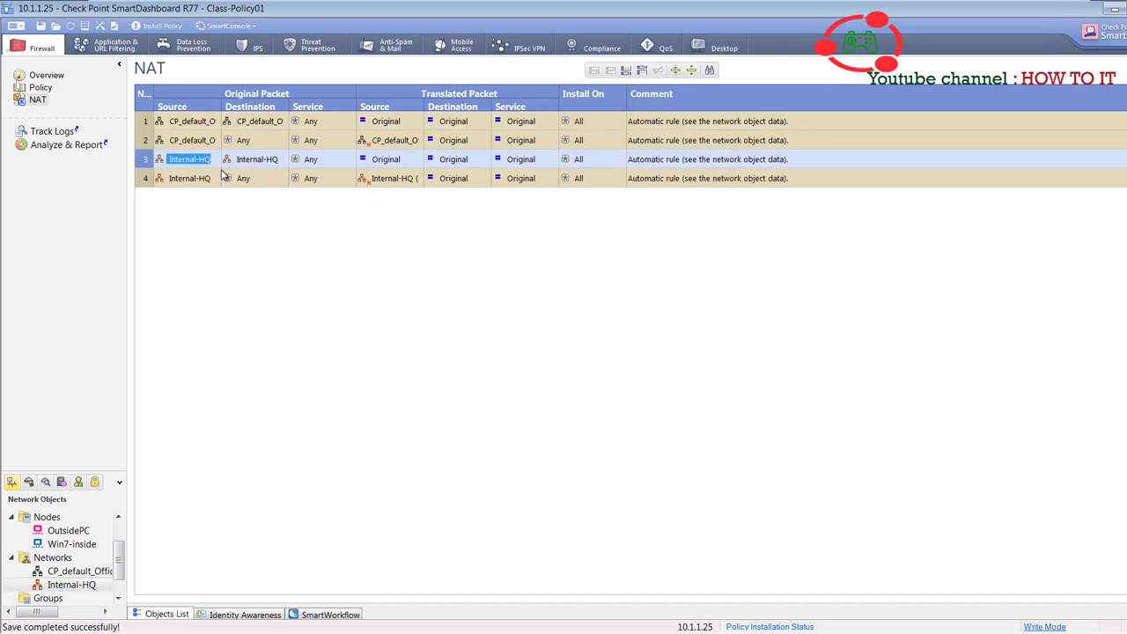
click(40, 31)
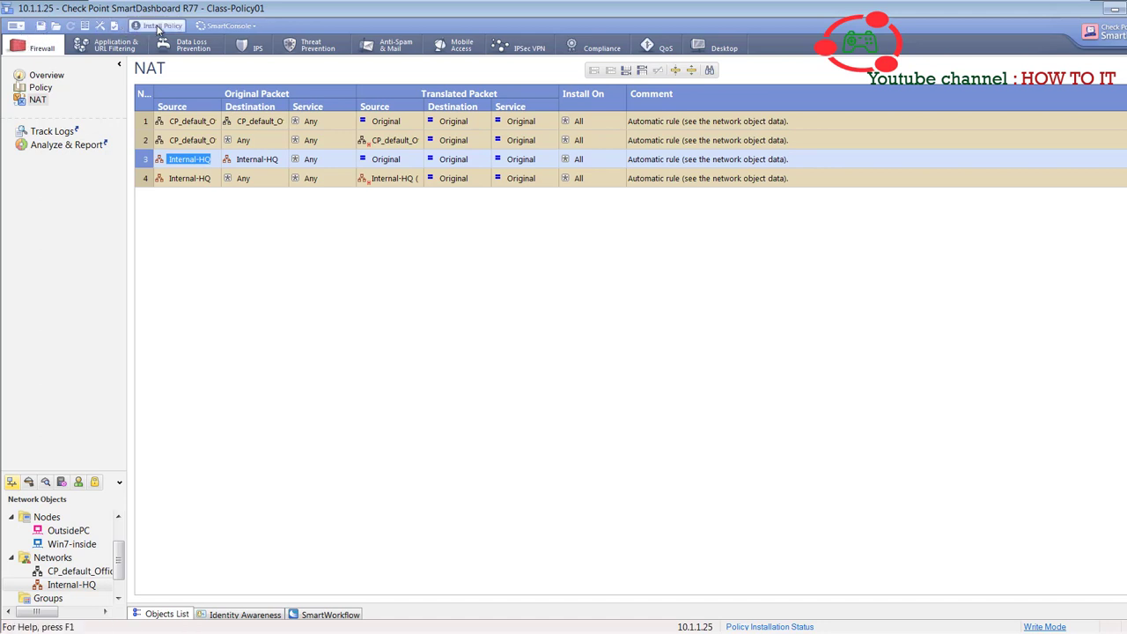
click(159, 26)
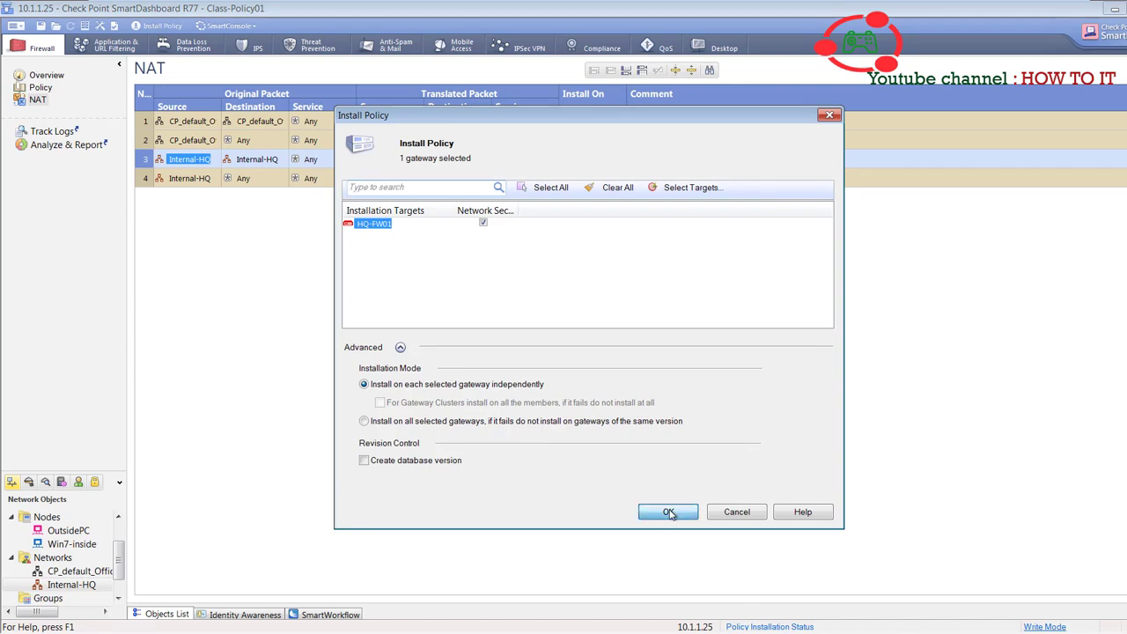
click(668, 512)
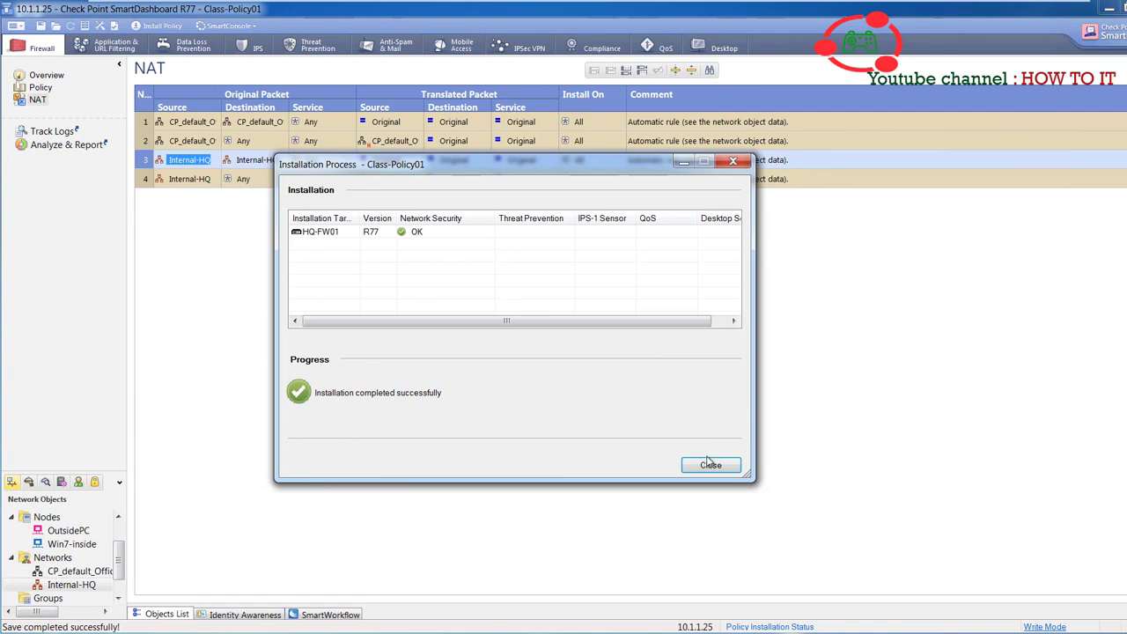
click(710, 465)
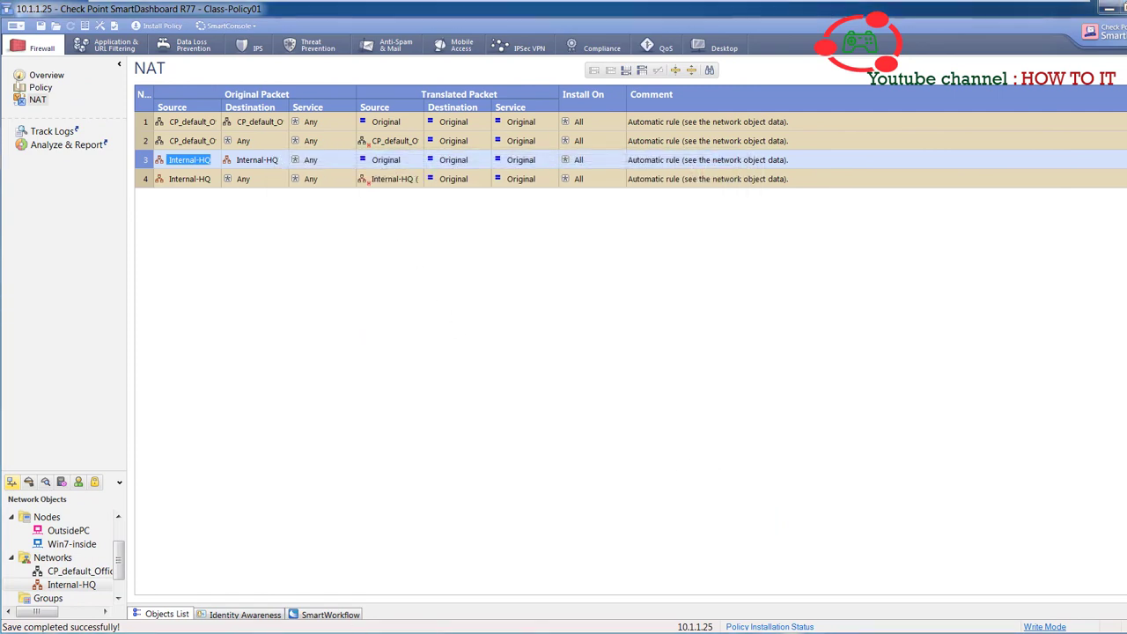
key(alt+Tab)
scroll(384, 417, up, 15)
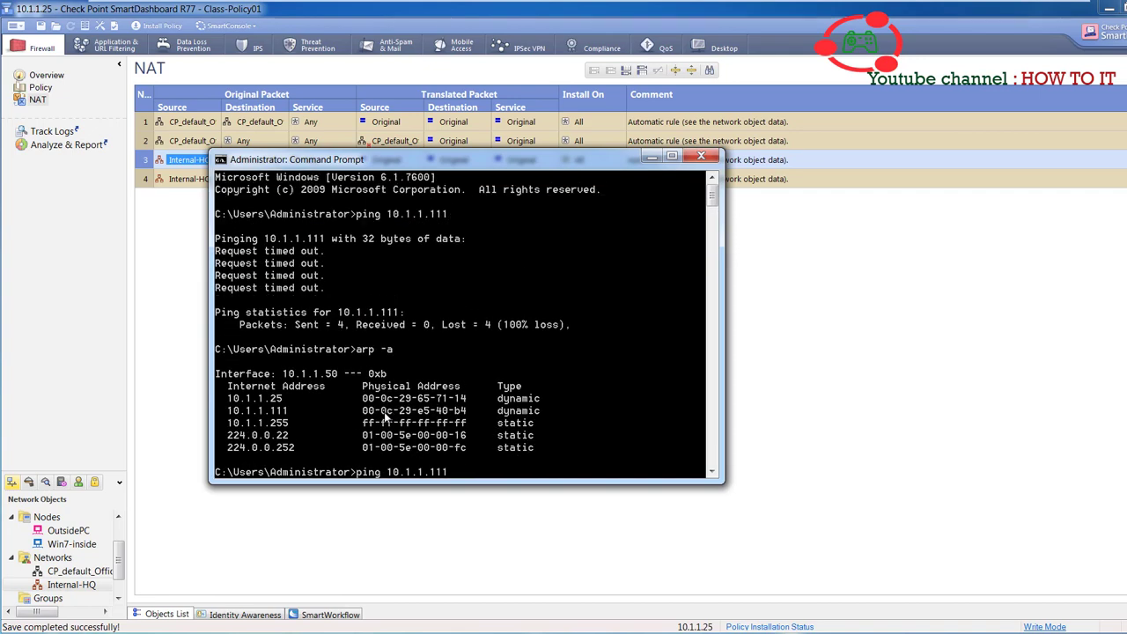
- Ping 192.168.1.120 twice from the inside Command Prompt; both runs show Request timed out
scroll(385, 416, down, 10)
scroll(385, 417, up, 5)
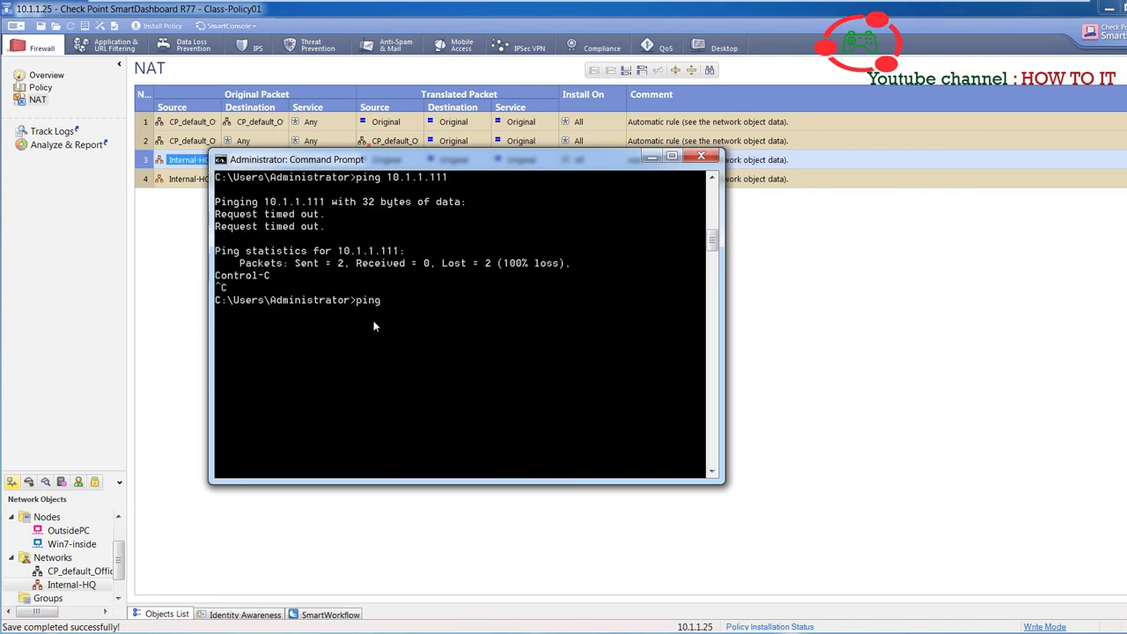
text(side)
key(BackSpace)
key(BackSpace)
key(BackSpace)
key(BackSpace)
key(BackSpace)
key(BackSpace)
key(BackSpace)
key(BackSpace)
key(Return)
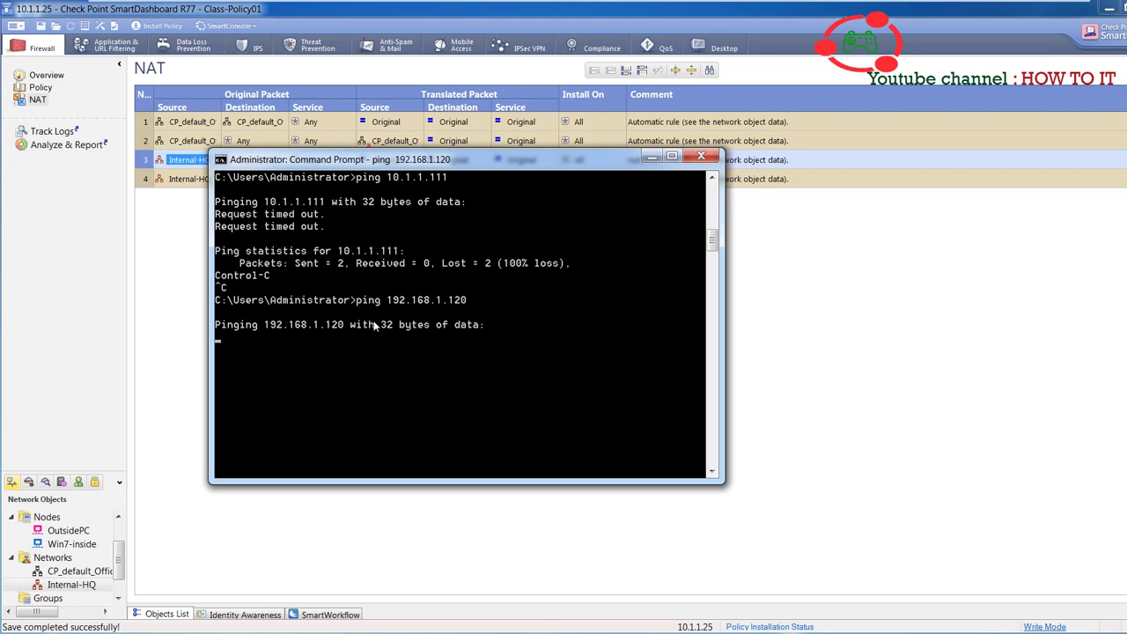
key(ctrl+c)
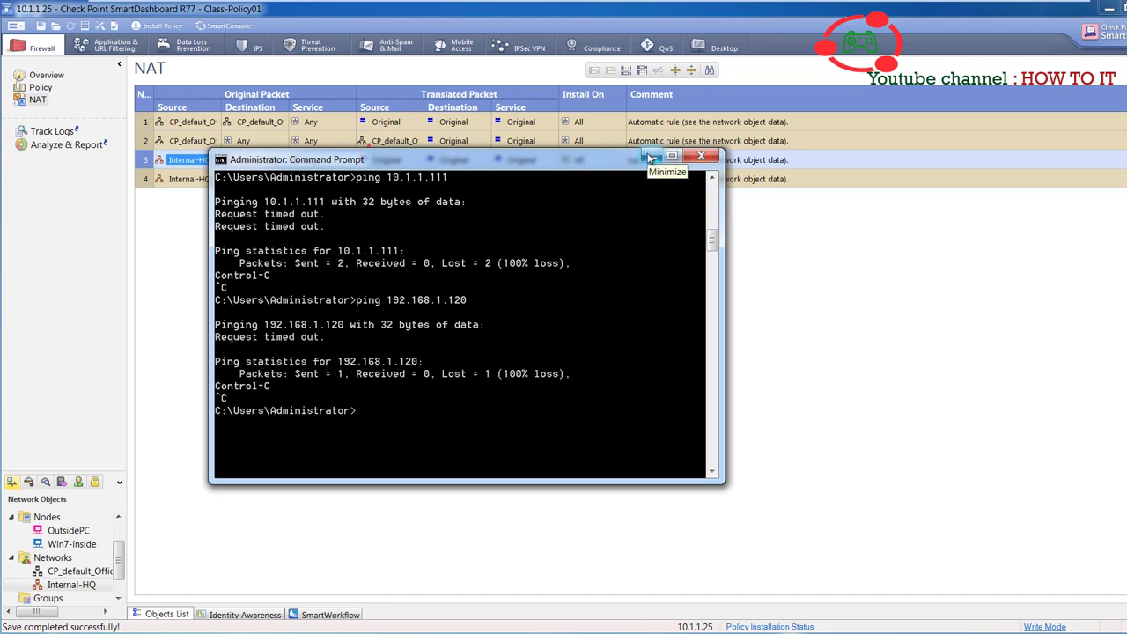
key(Up)
key(Return)
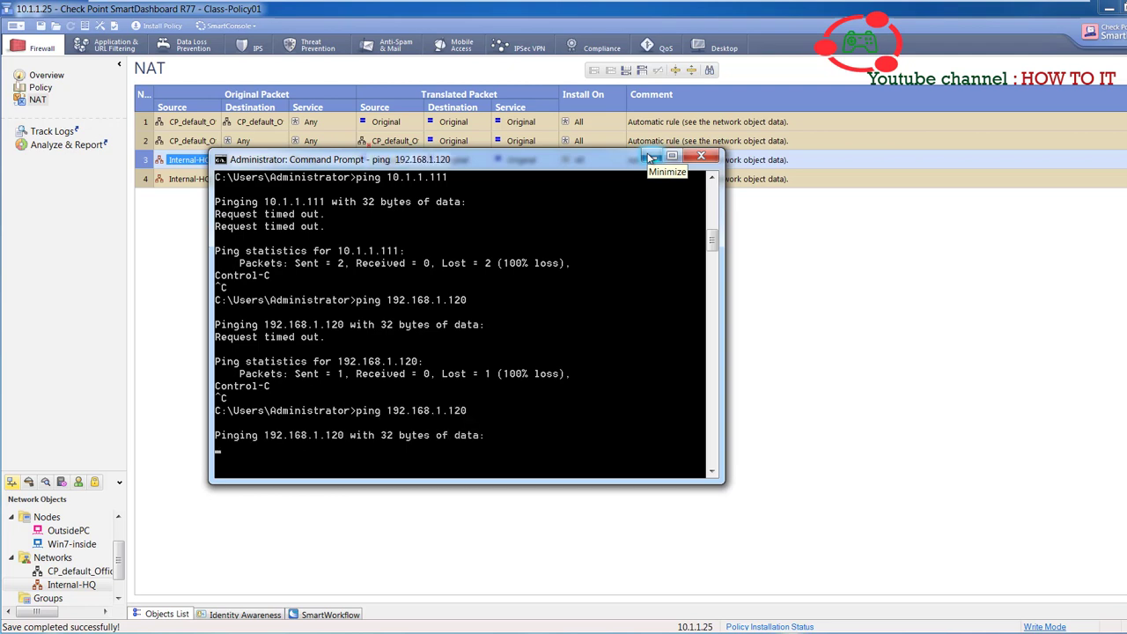
mouse_move(587, 7)
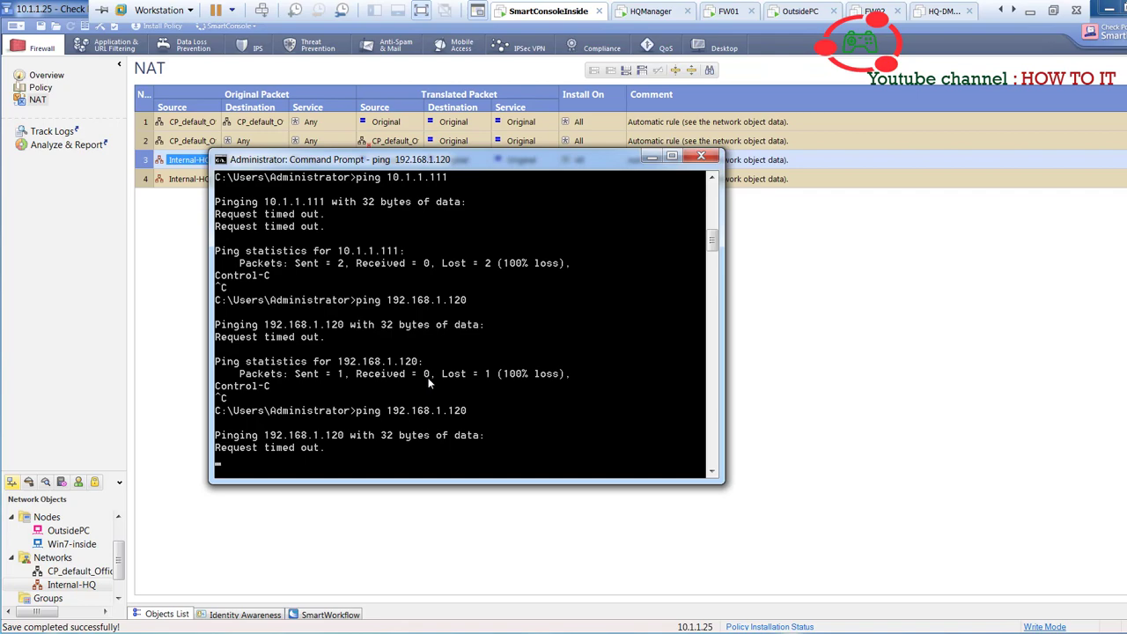
key(ctrl+c)
- On OutsidePC, rerun the ping to 192.168.1.111, which still reports Destination host unreachable
mouse_move(738, 2)
click(802, 11)
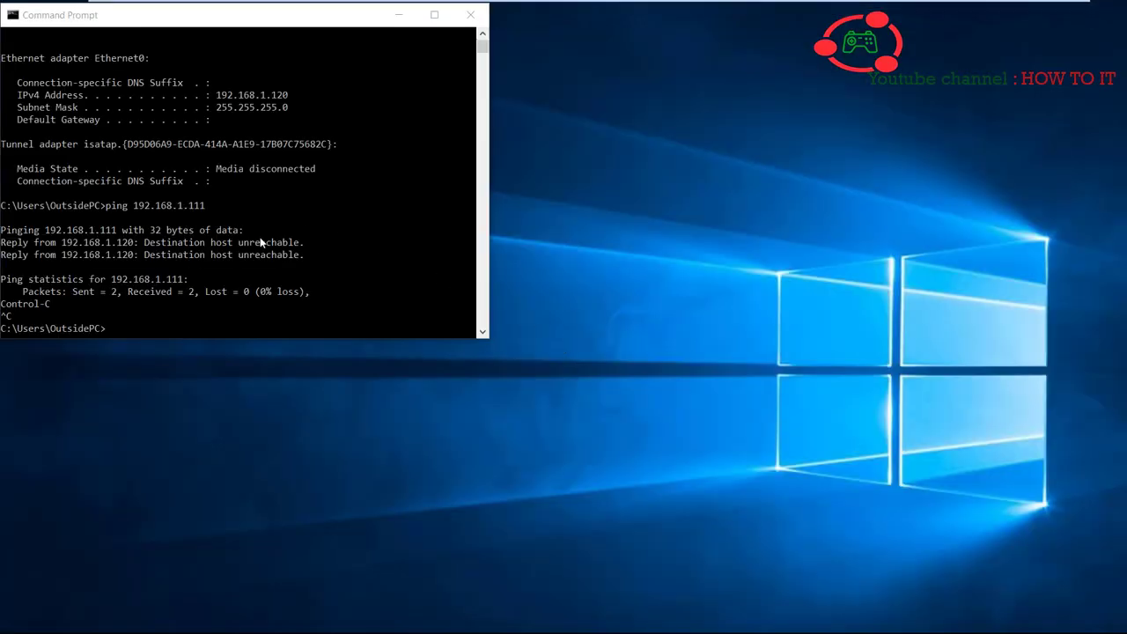
click(262, 242)
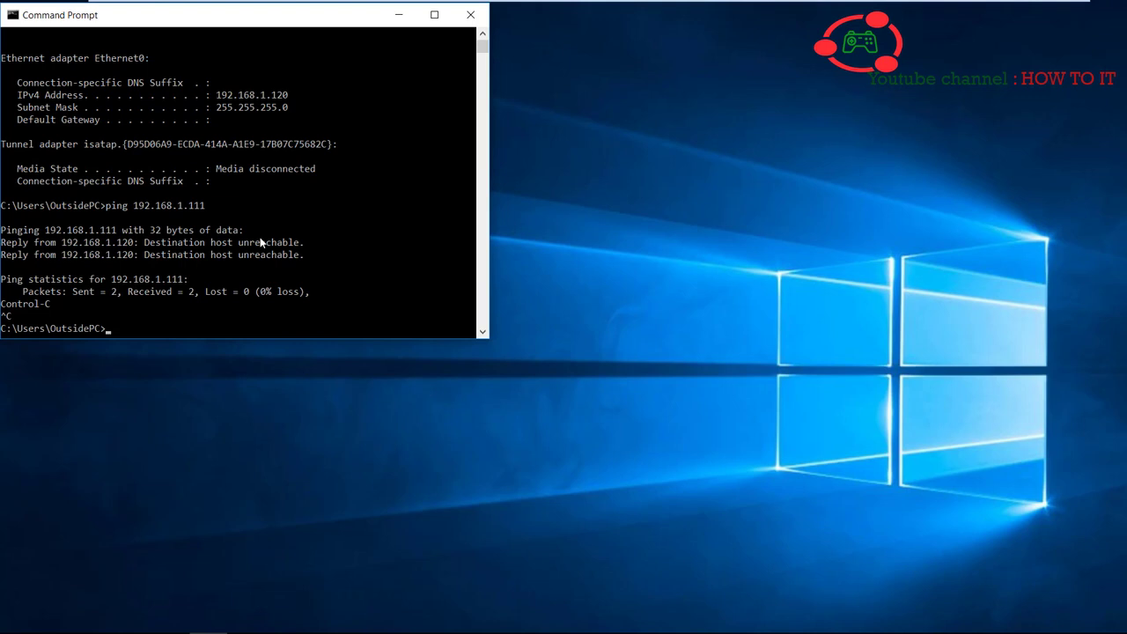
key(Up)
key(Up)
key(Down)
key(Up)
key(Down)
key(Return)
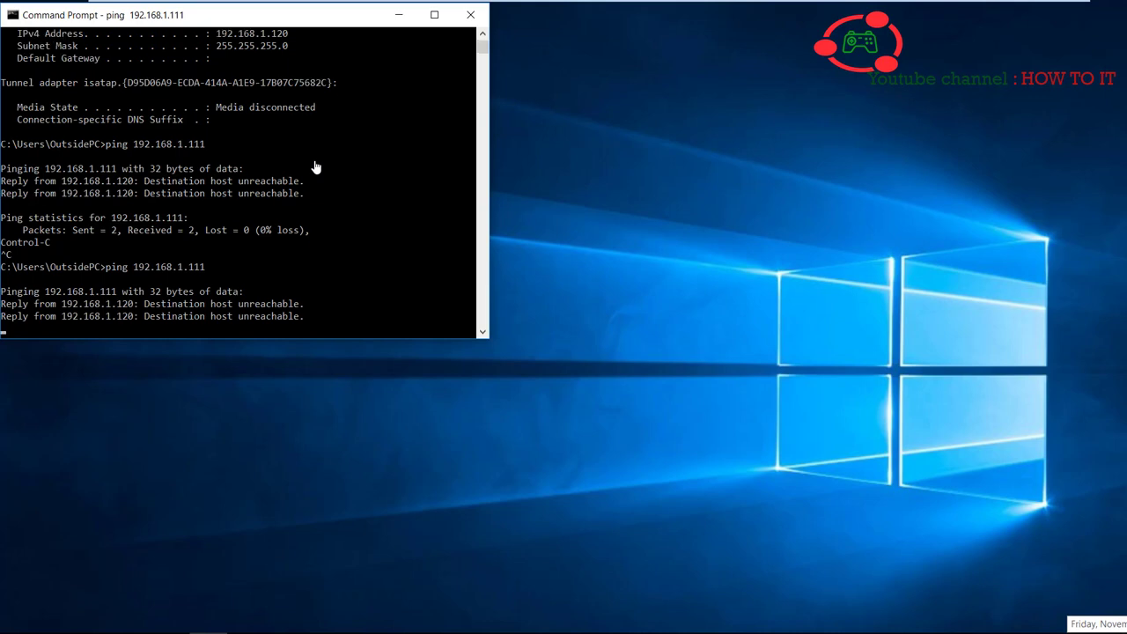
key(ctrl+c)
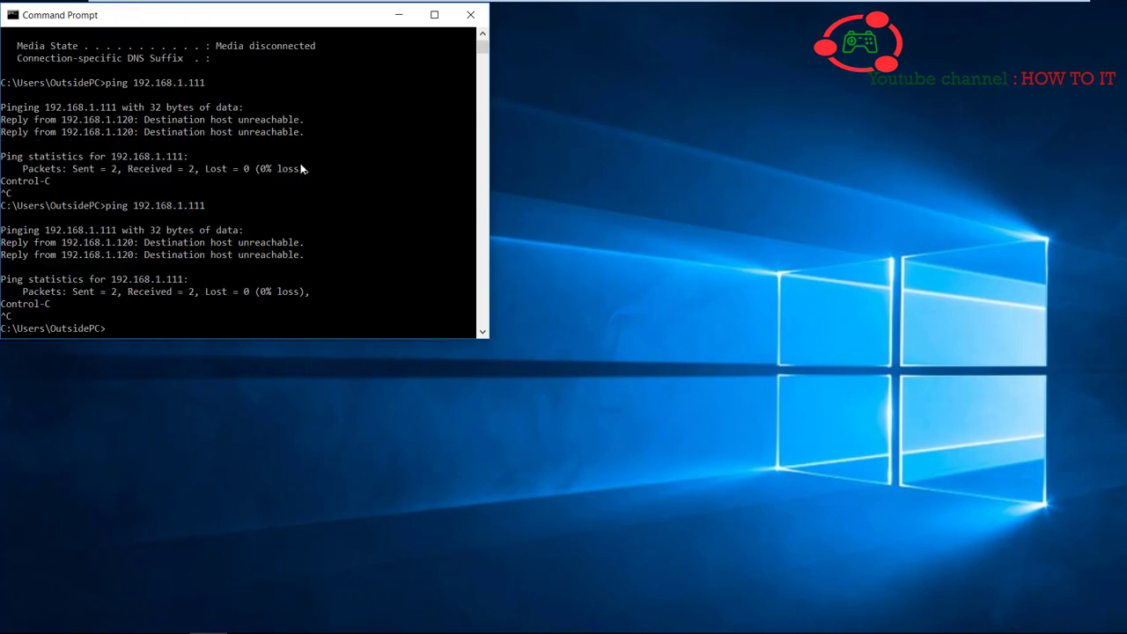
- Rerun ipconfig to show address 192.168.1.120 with no default gateway
key(Up)
key(Up)
key(Return)
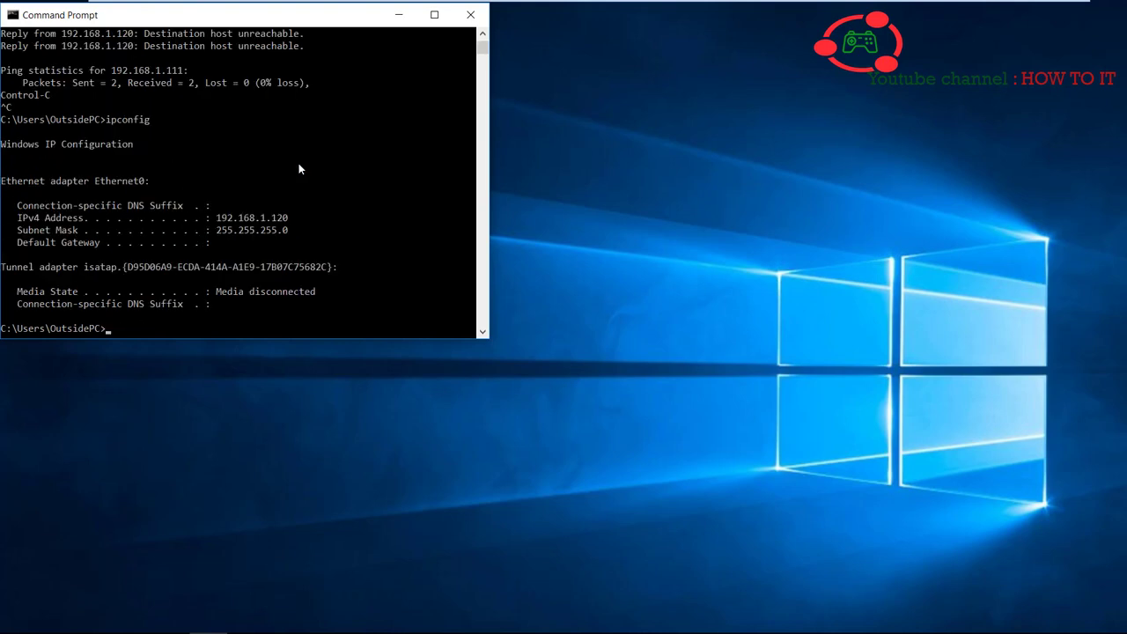
mouse_move(264, 3)
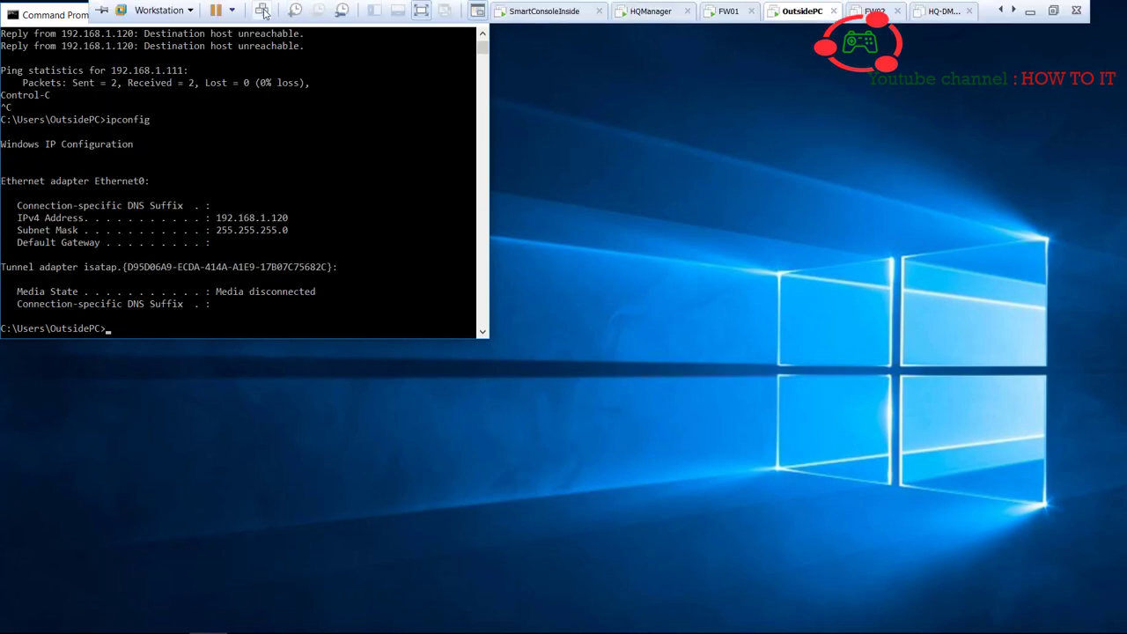
click(176, 11)
- Look at OutsidePC's network adapter settings and close them unchanged
mouse_move(188, 74)
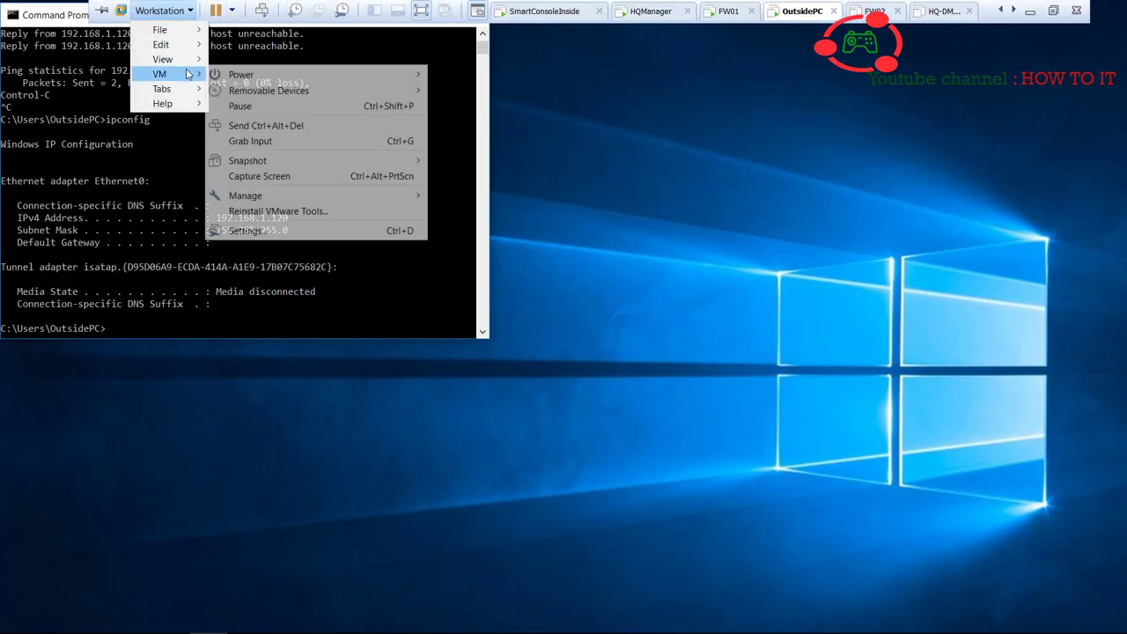
mouse_move(346, 93)
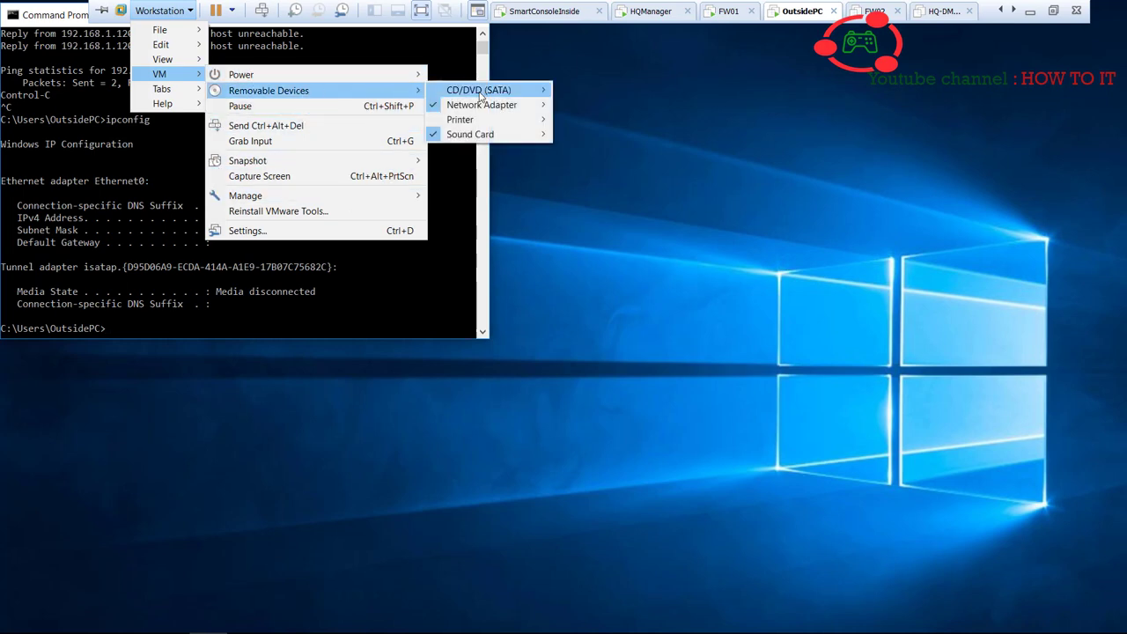
mouse_move(499, 108)
click(606, 121)
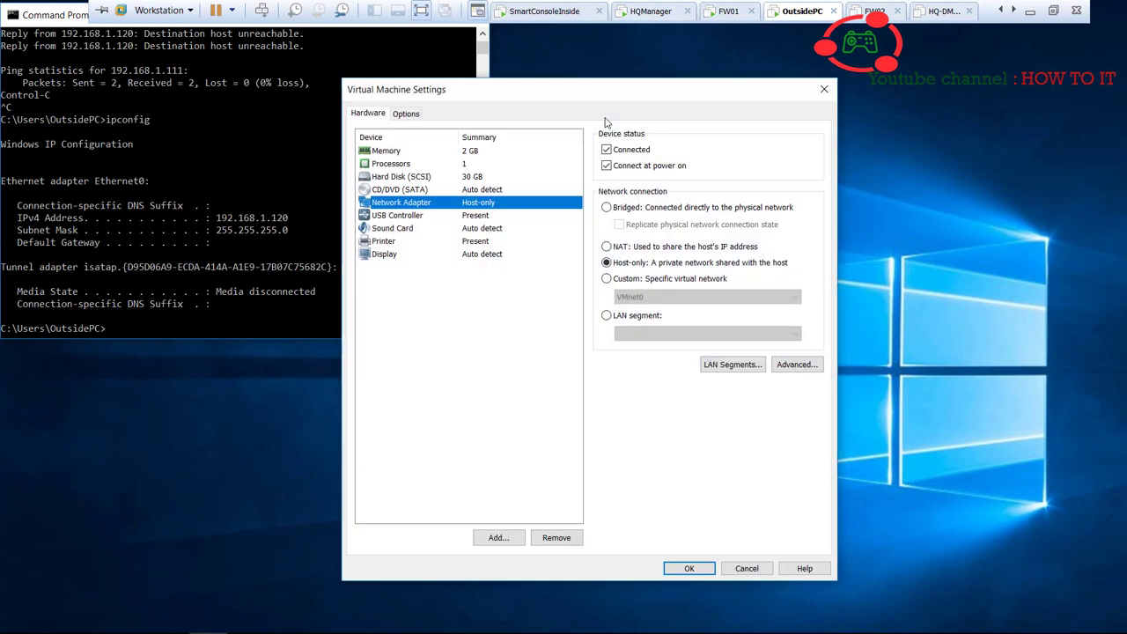
click(688, 569)
- Cycle through the SmartConsoleInside and HQManager virtual machines, then return to OutsidePC
mouse_move(504, 5)
click(595, 10)
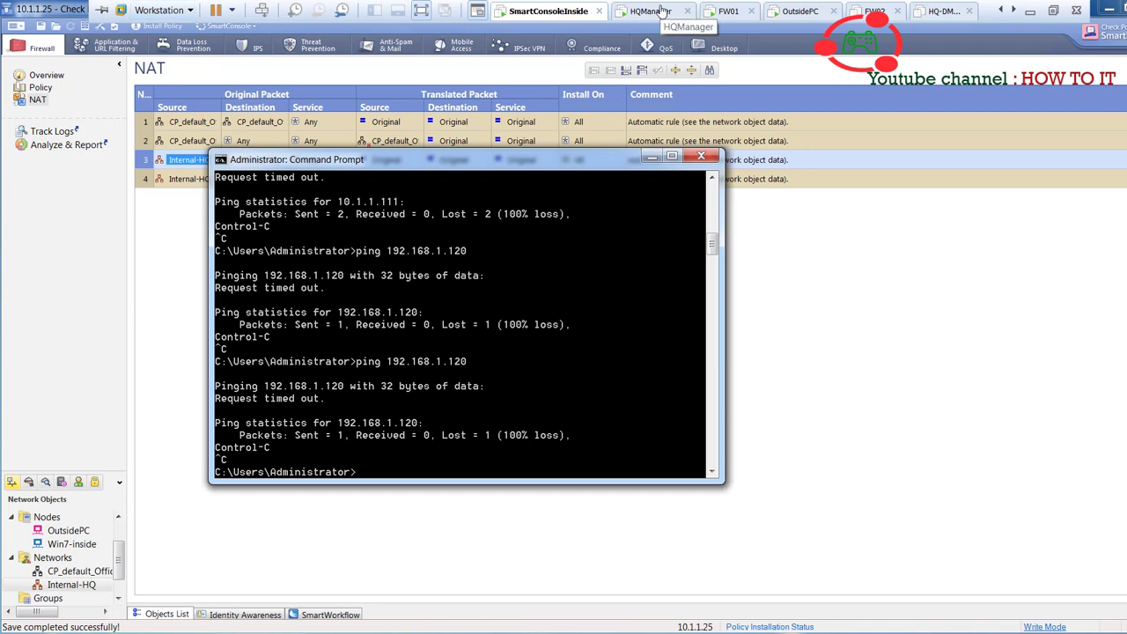
click(662, 11)
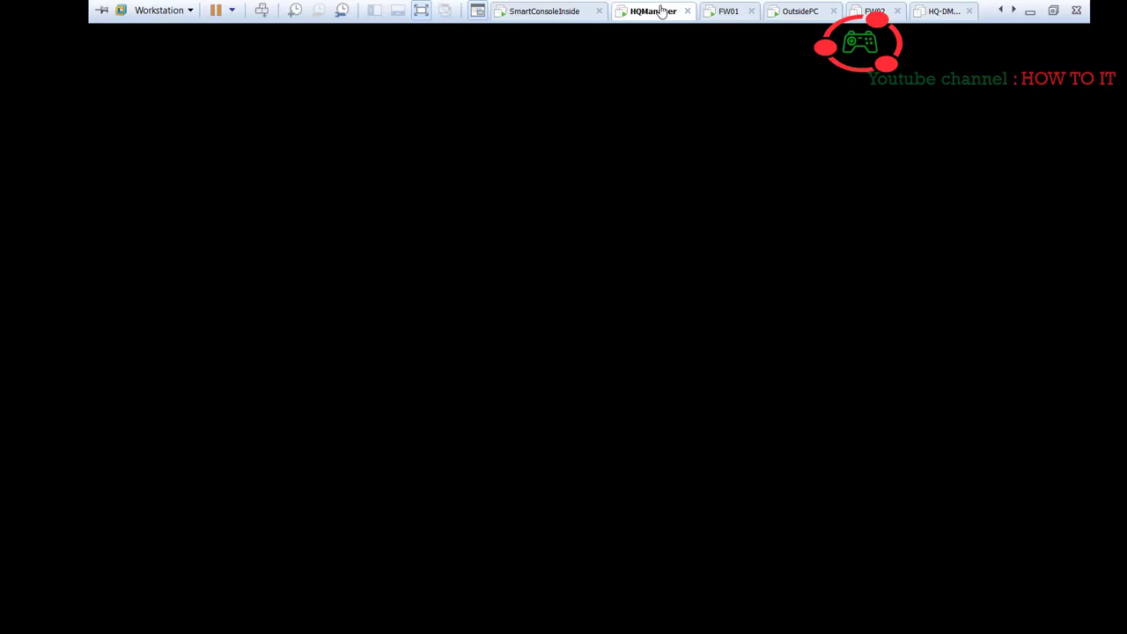
click(798, 11)
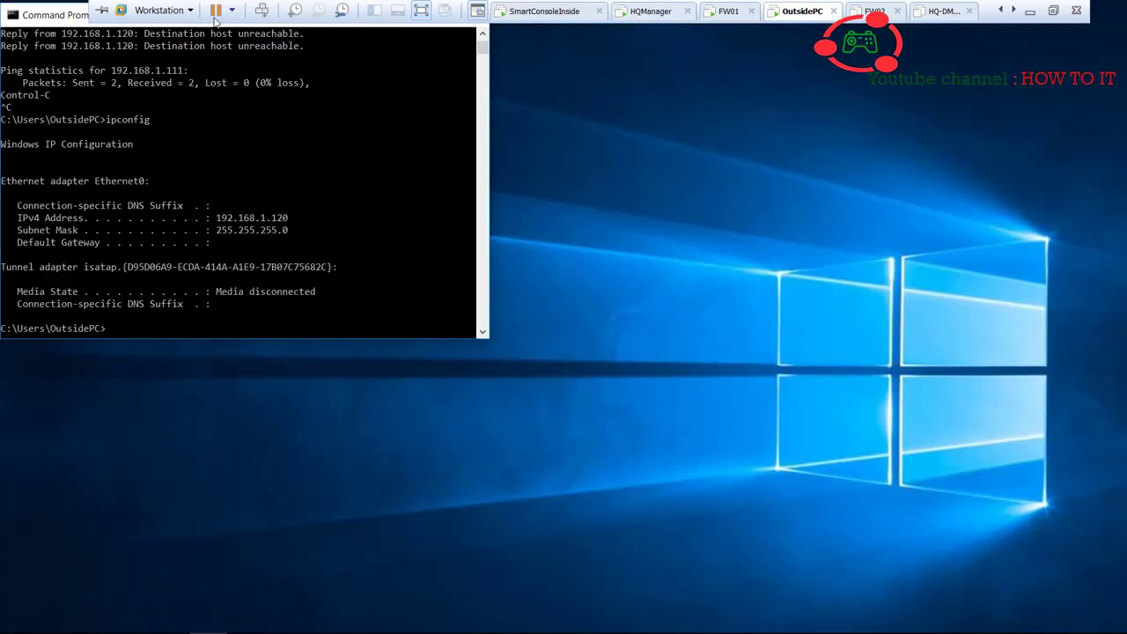
- Switch OutsidePC's network adapter from Host-only to NAT and save the setting
click(173, 7)
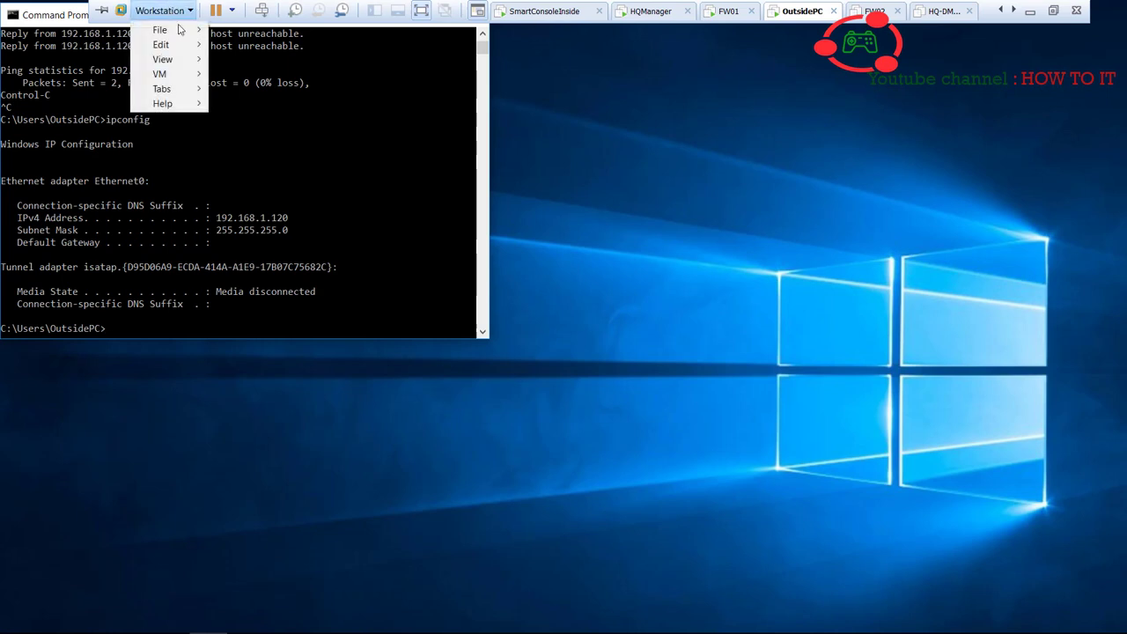
mouse_move(203, 75)
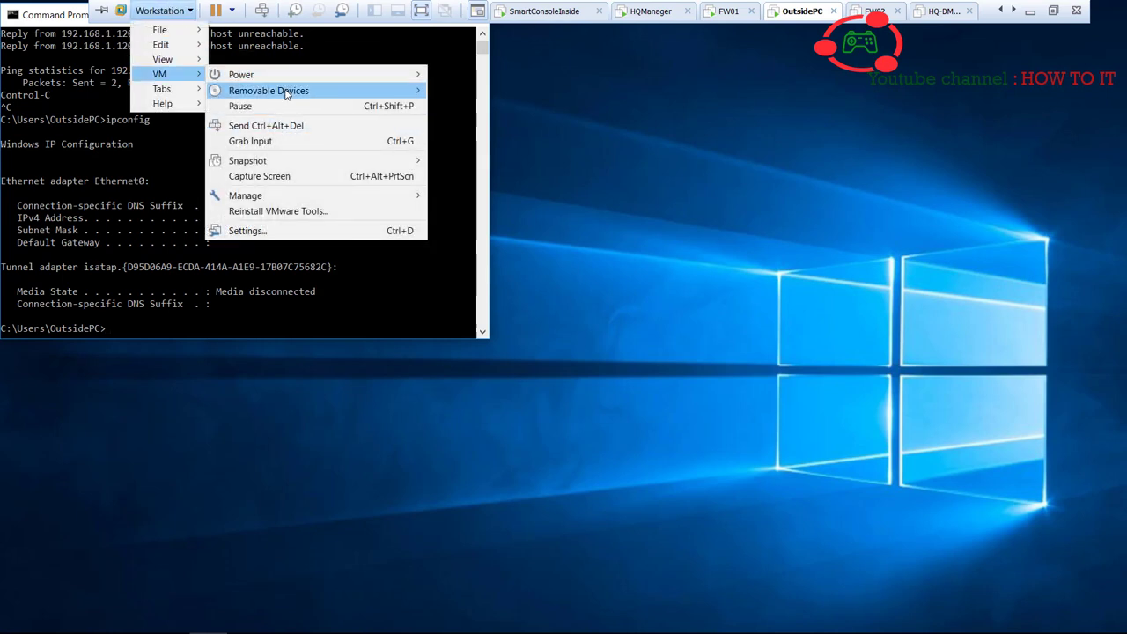
mouse_move(282, 91)
mouse_move(485, 104)
click(602, 119)
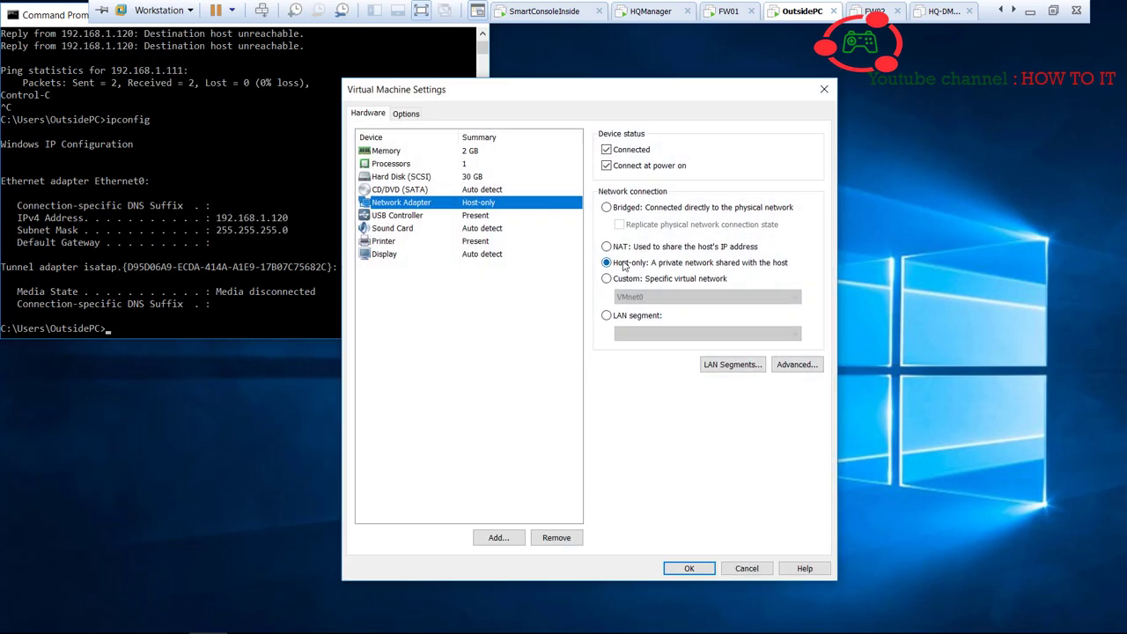
click(622, 248)
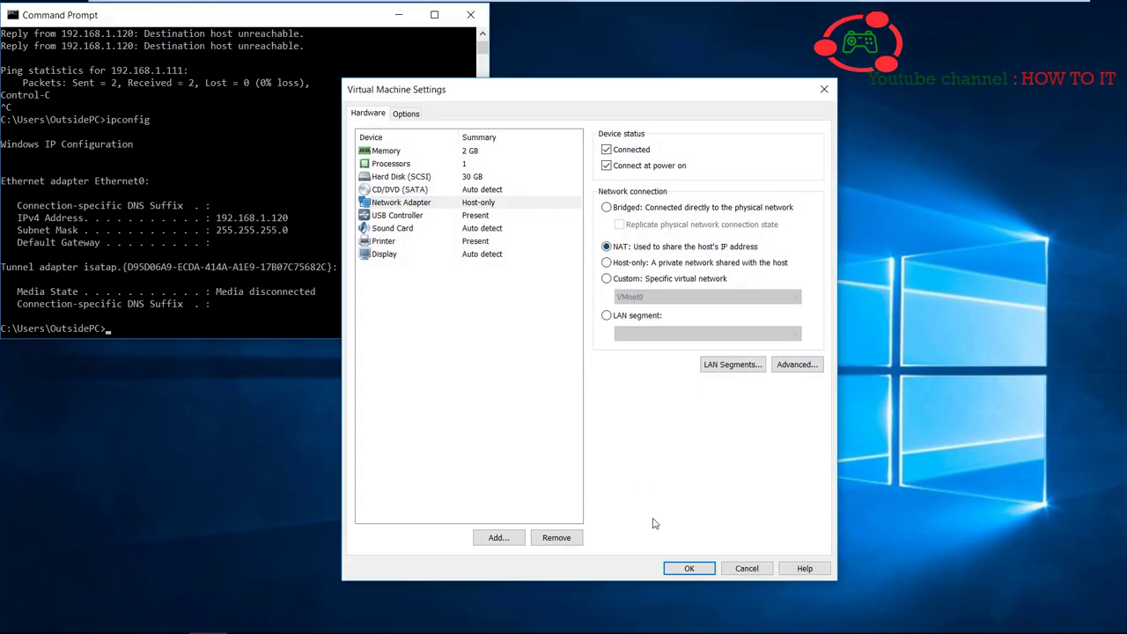
click(690, 569)
click(214, 241)
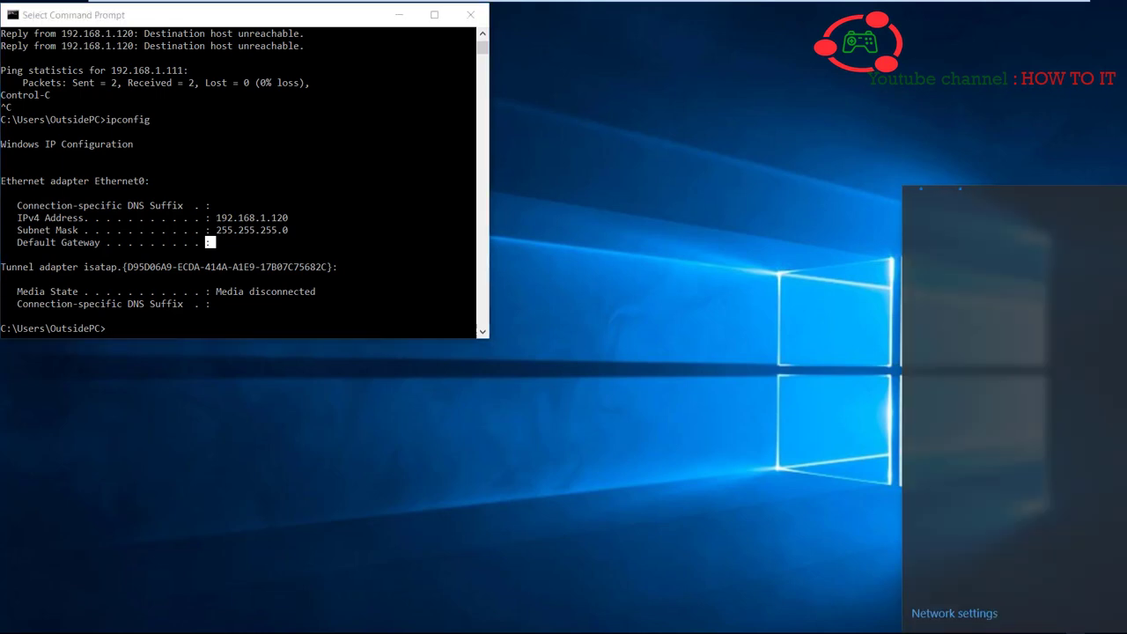
click(517, 320)
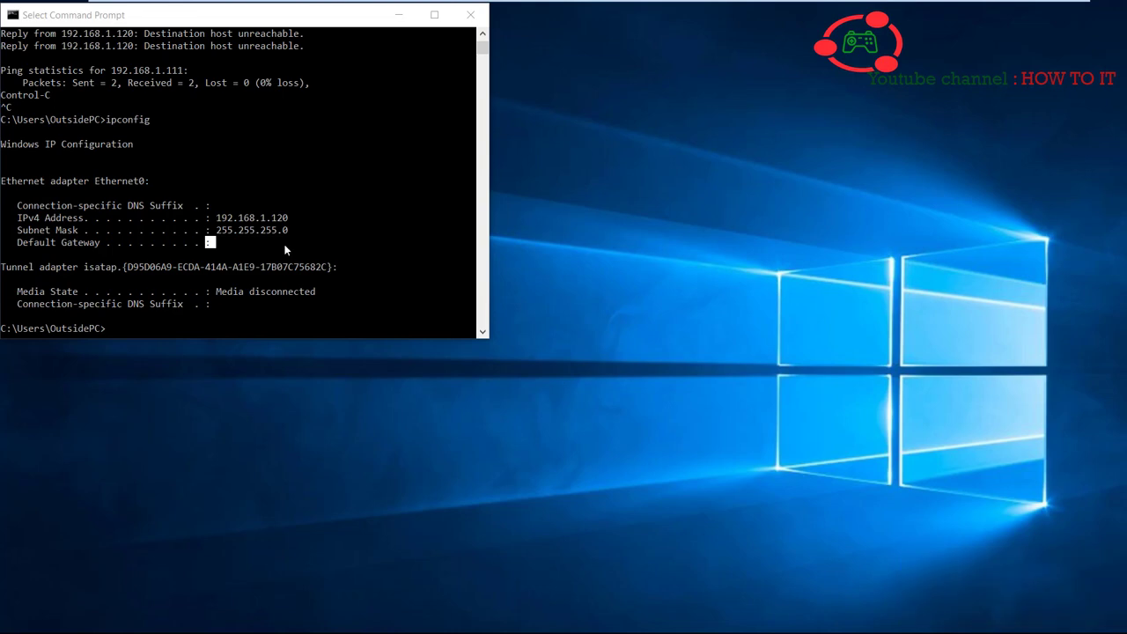
- Rerun the ping to 192.168.1.111 on OutsidePC, which gets no replies
click(226, 185)
key(Up)
key(Up)
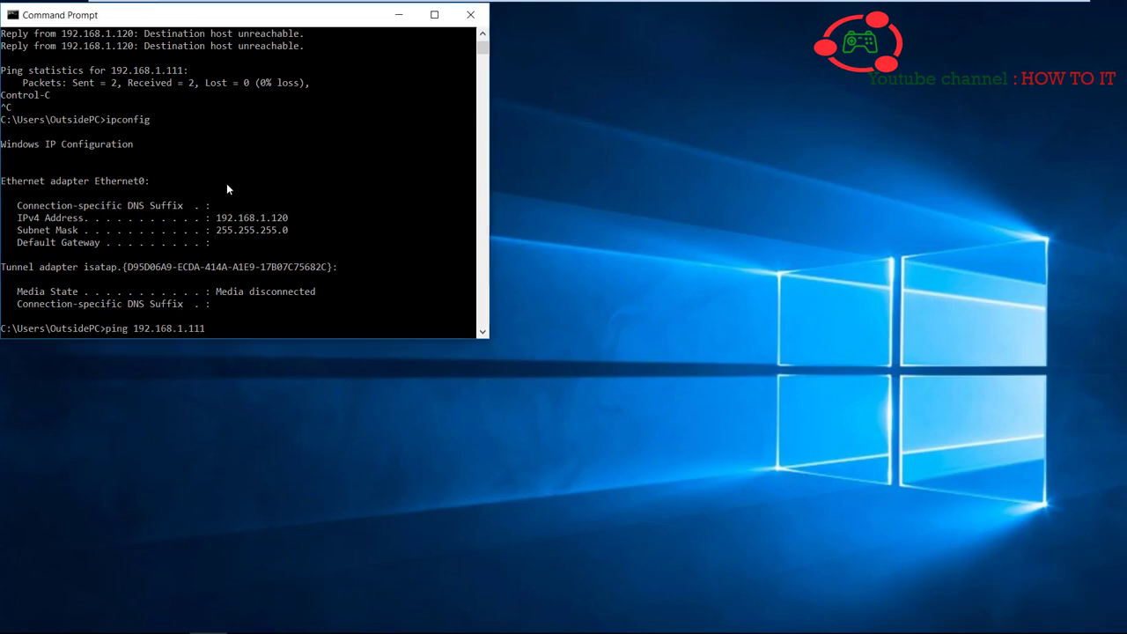
key(Return)
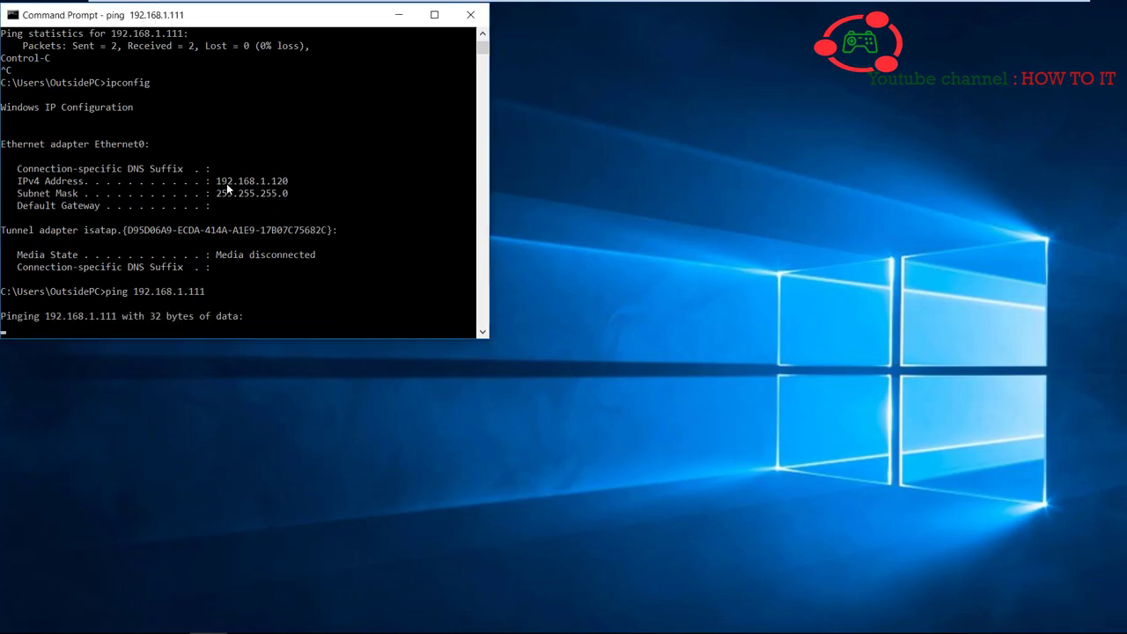
mouse_move(361, 4)
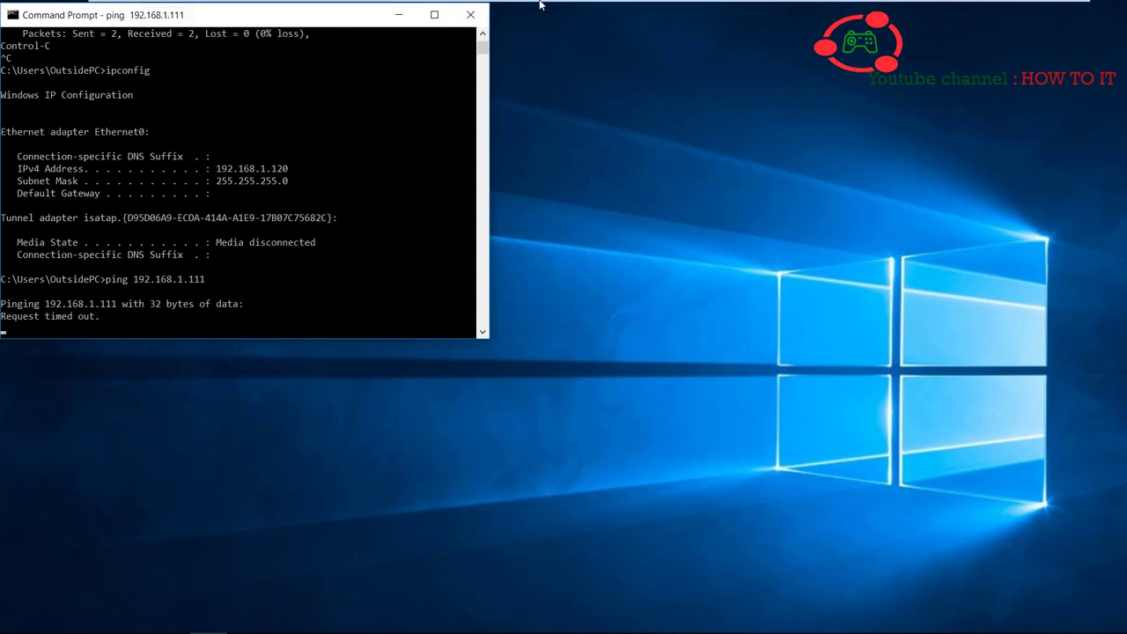
click(548, 13)
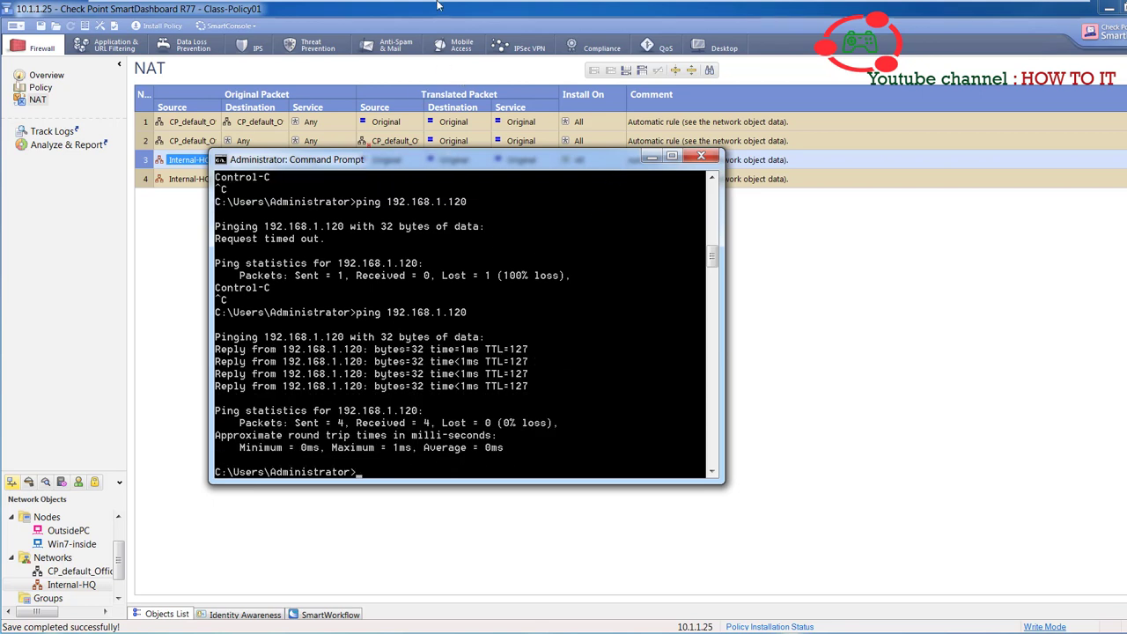
mouse_move(441, 7)
click(802, 11)
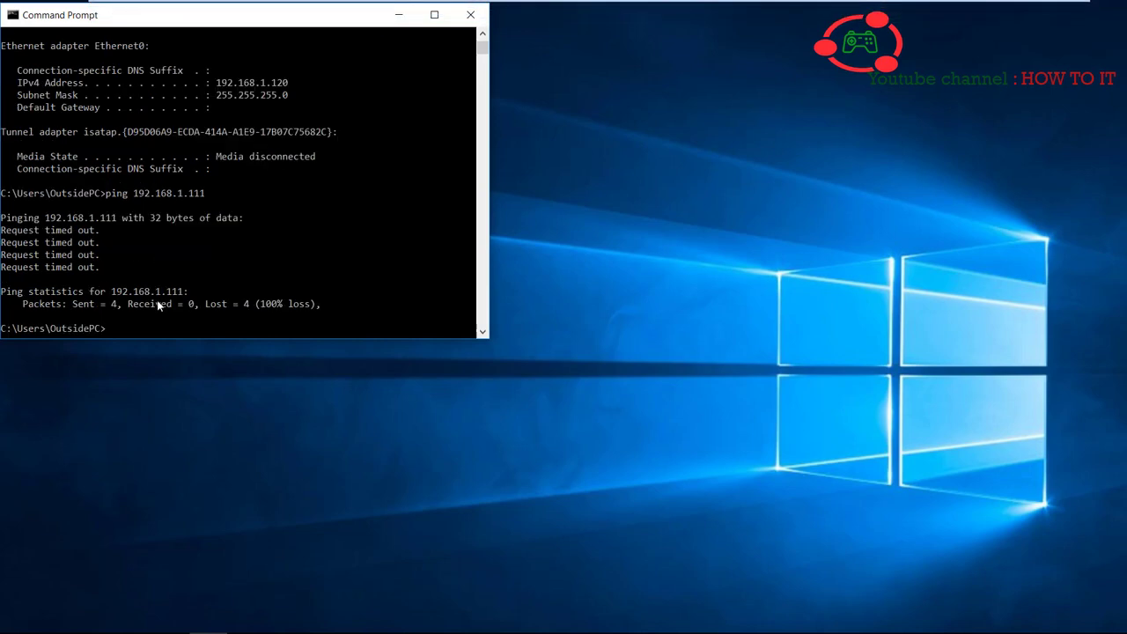
- Type 'no' on OutsidePC, then rerun ping 192.168.1.120 on SmartConsoleInside with 0% loss
text(not authorized!)
mouse_move(387, 4)
click(548, 11)
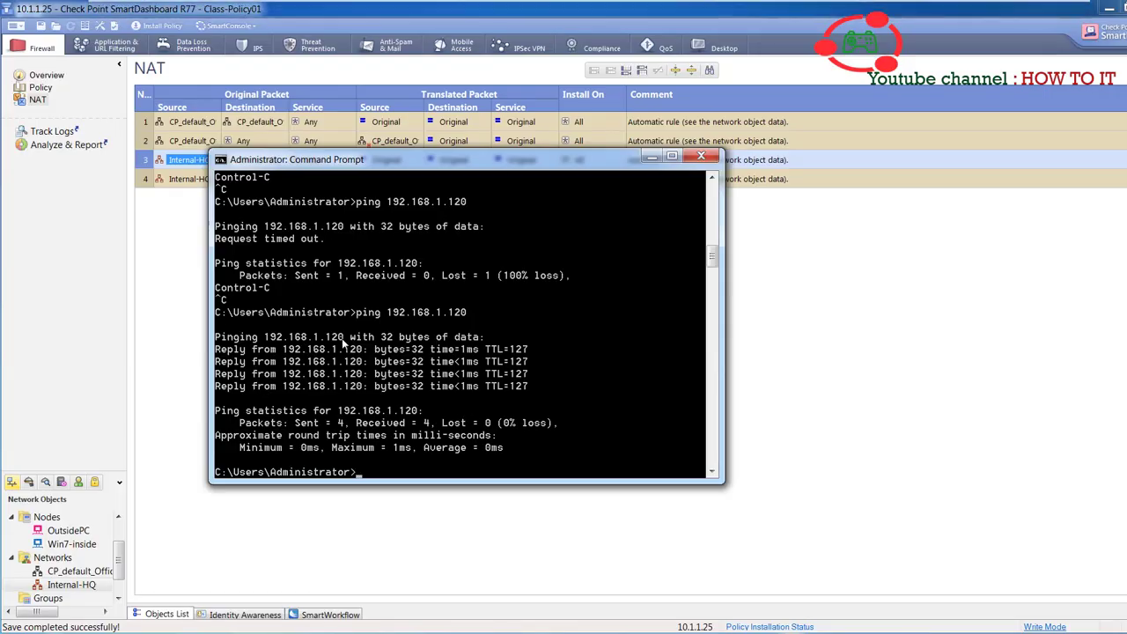
key(Up)
key(Return)
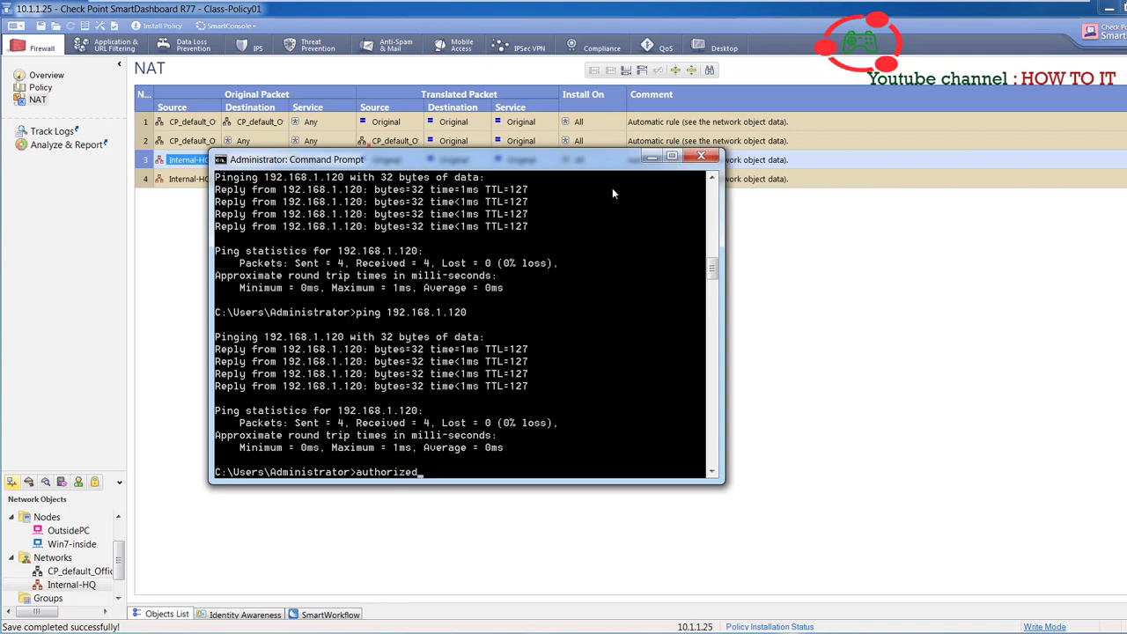
- Launch SmartView Tracker from SmartConsole and dismiss the trial period notice
click(652, 156)
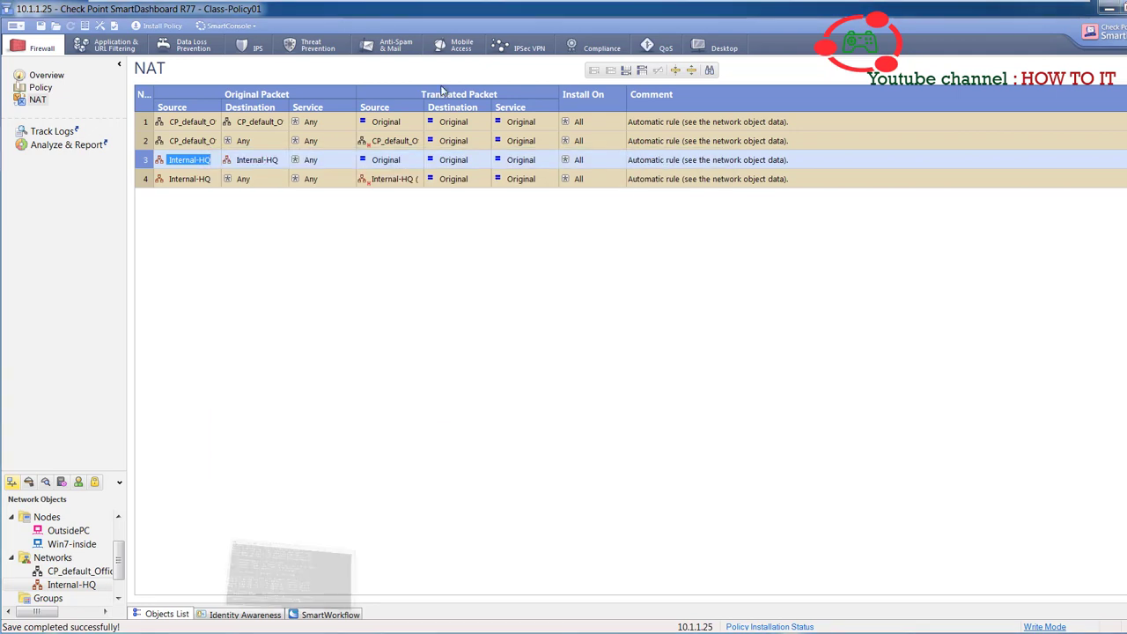
click(227, 27)
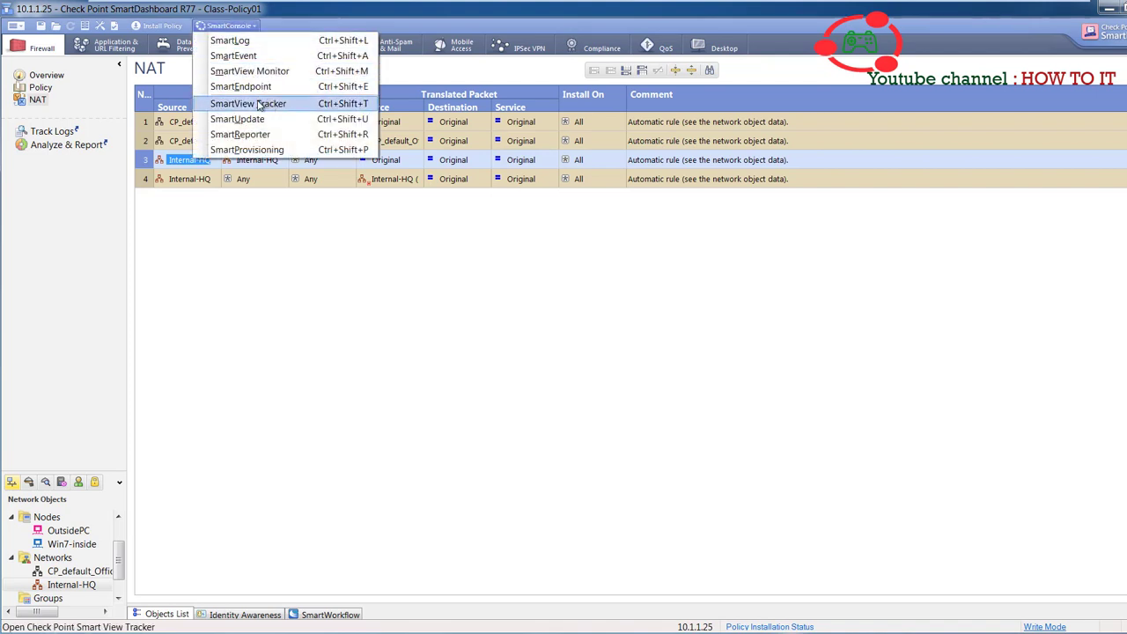
click(258, 104)
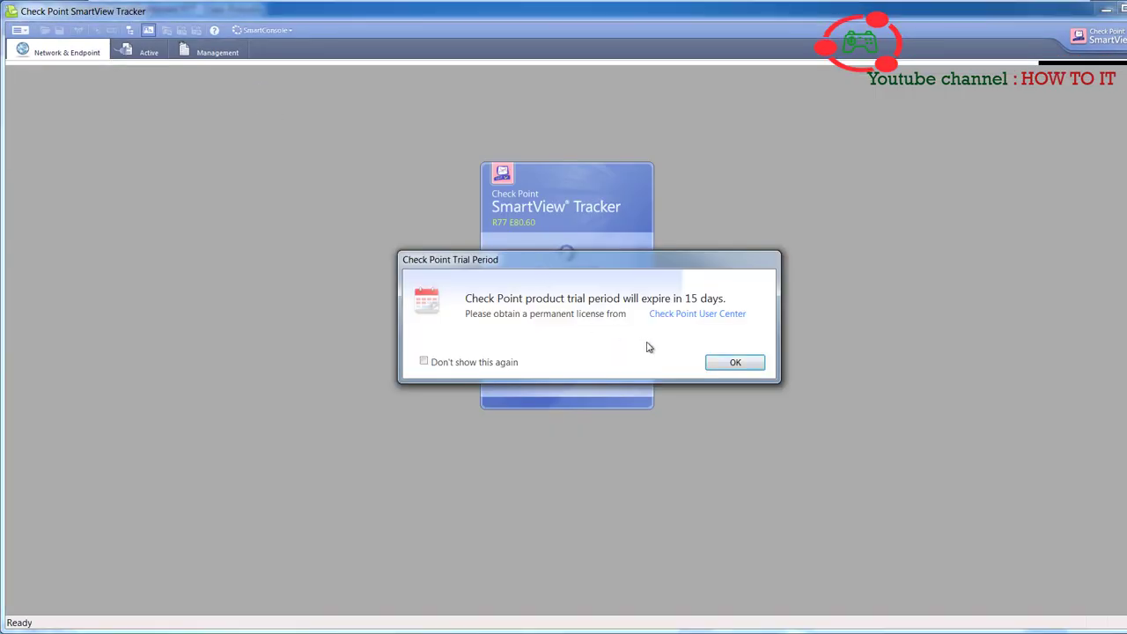
click(733, 362)
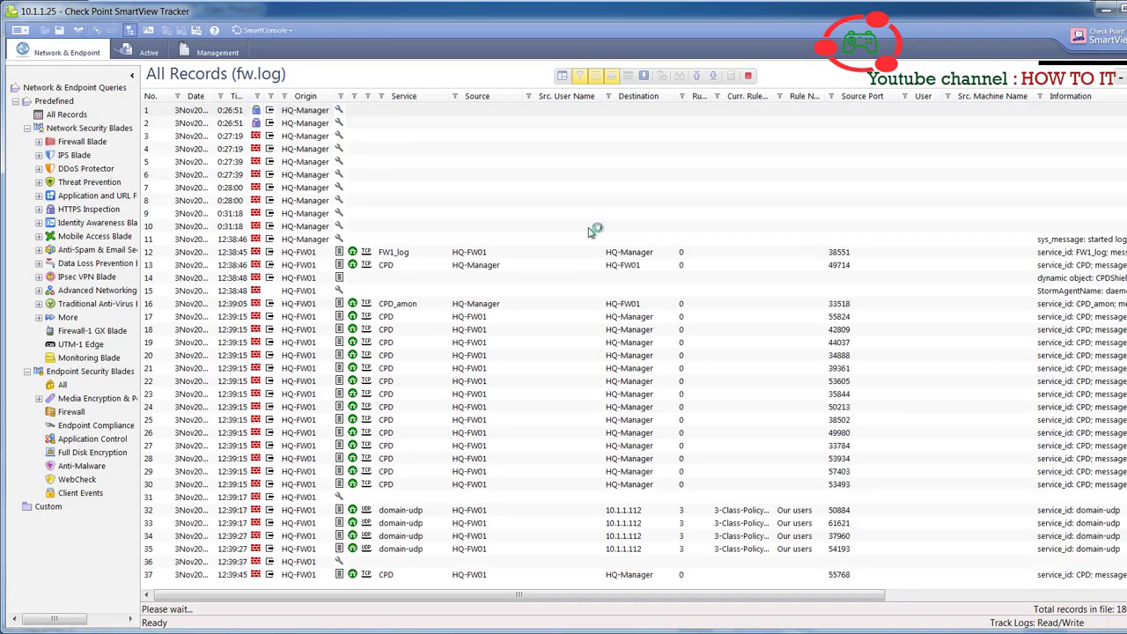
- Jump to the newest log records, select records 1803 and 1787, and widen Rule Name
click(712, 77)
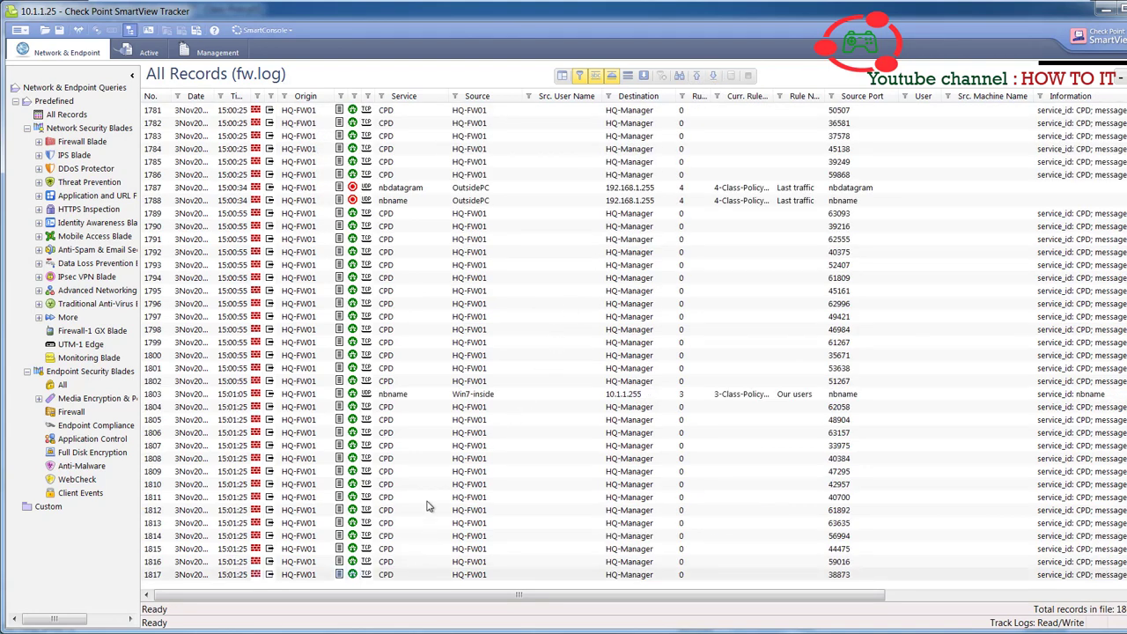
click(480, 396)
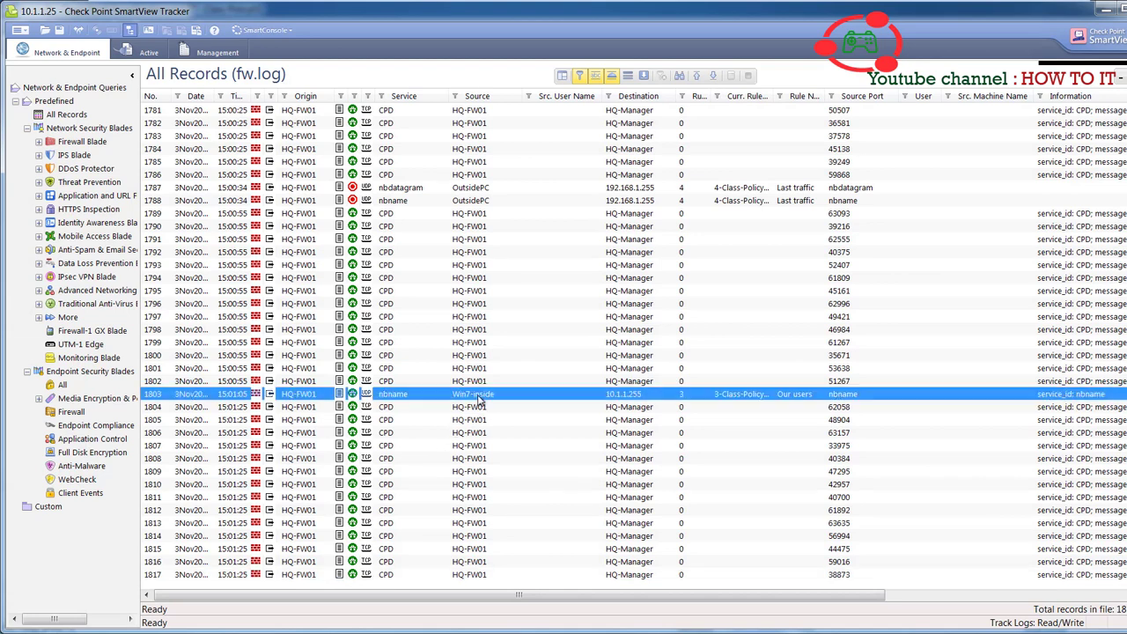
click(459, 188)
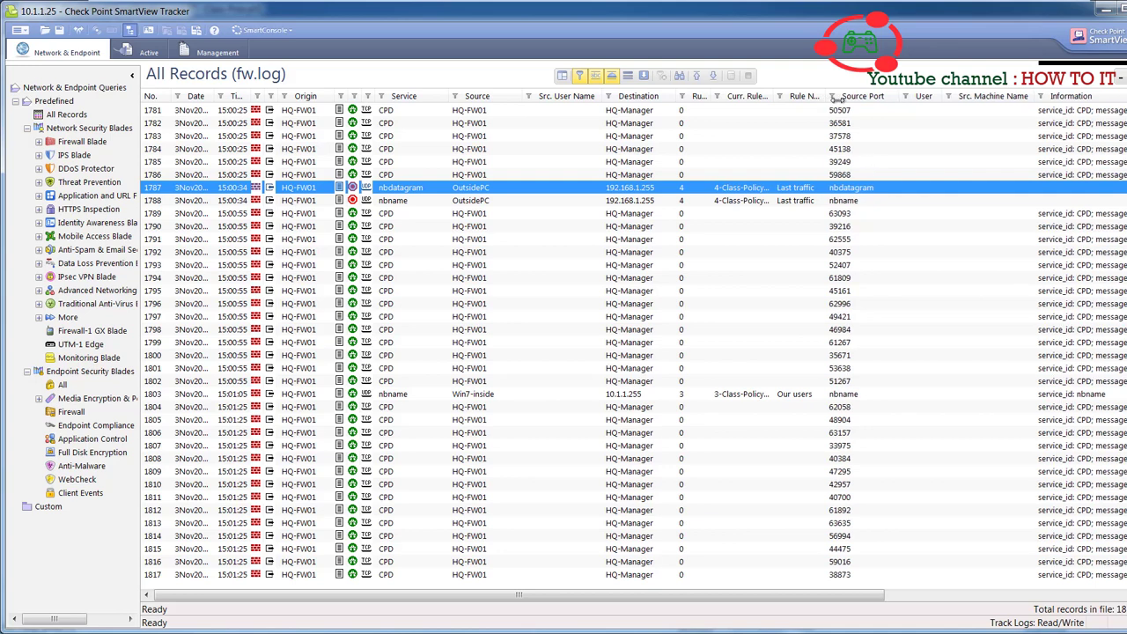
drag(837, 97, 874, 97)
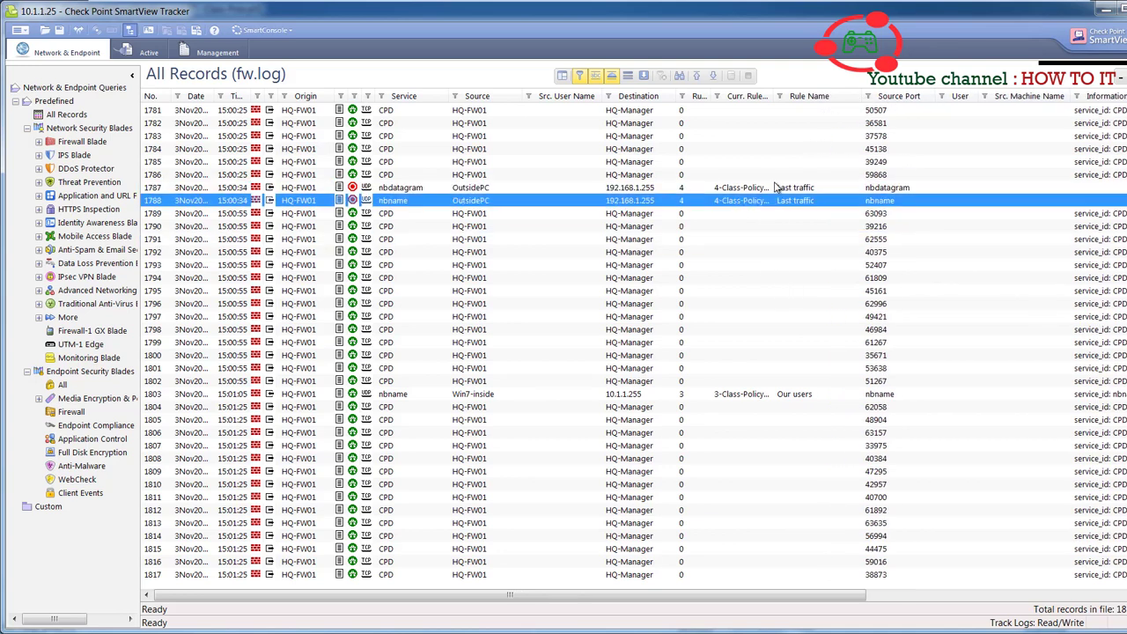
click(735, 396)
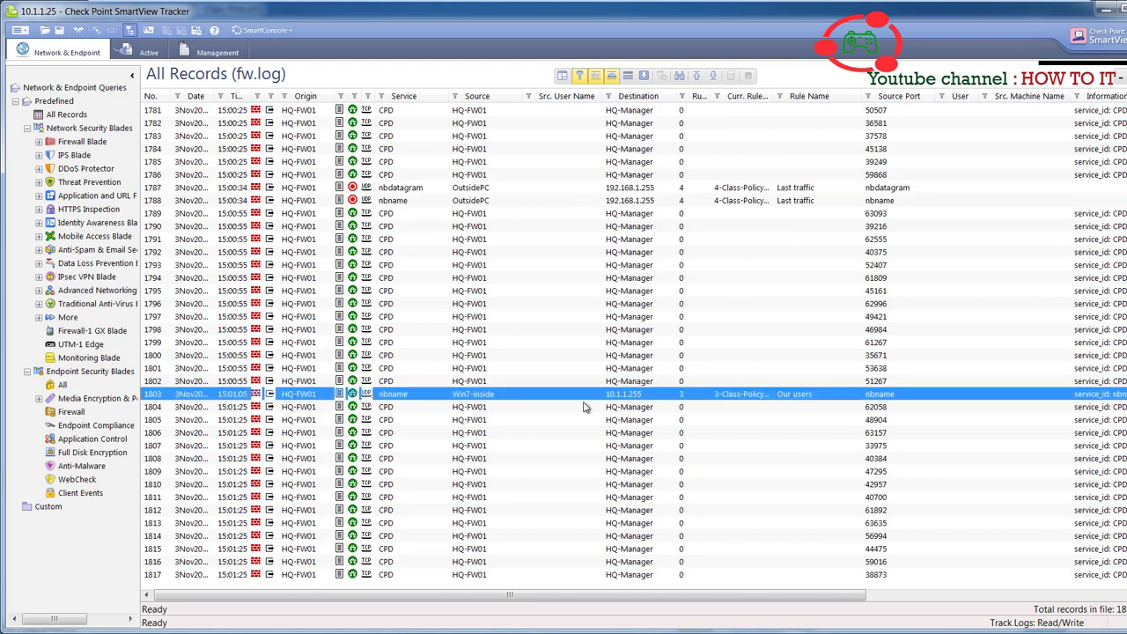
scroll(557, 410, up, 2)
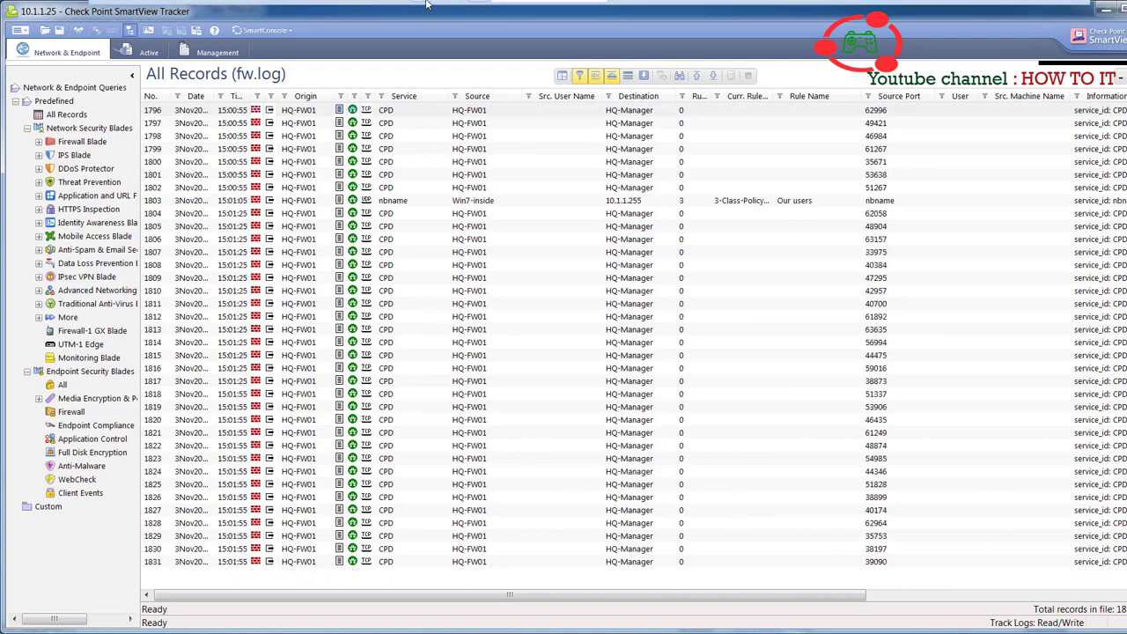
- Rerun ping 192.168.1.120, hide the prompt, and enable automatic refresh in SmartView Tracker
mouse_move(430, 4)
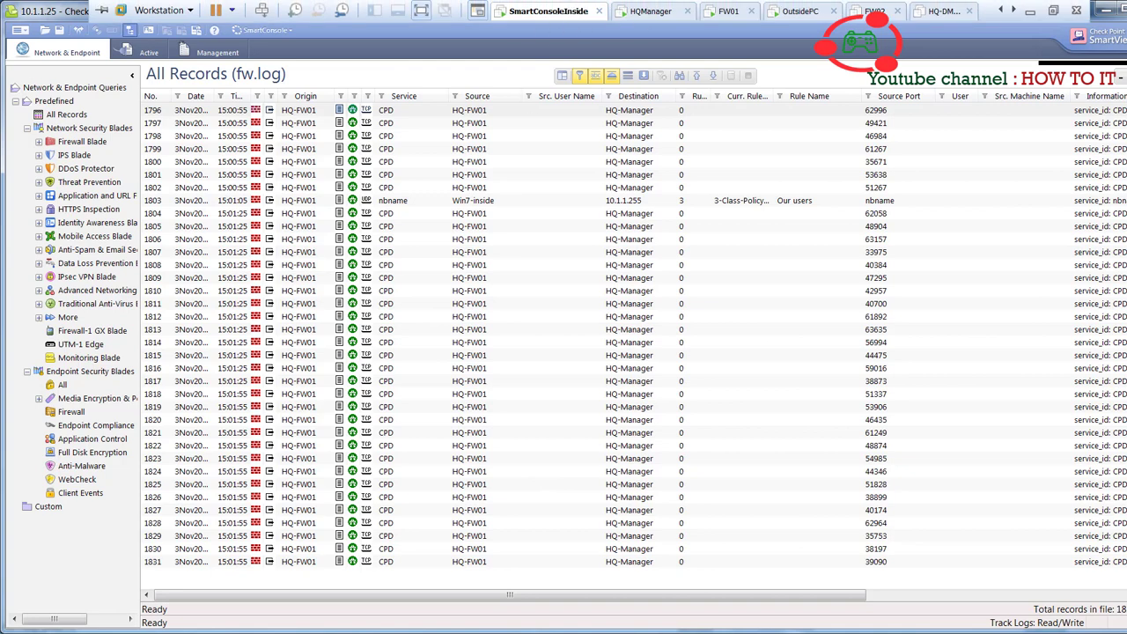
key(alt+Tab)
key(Up)
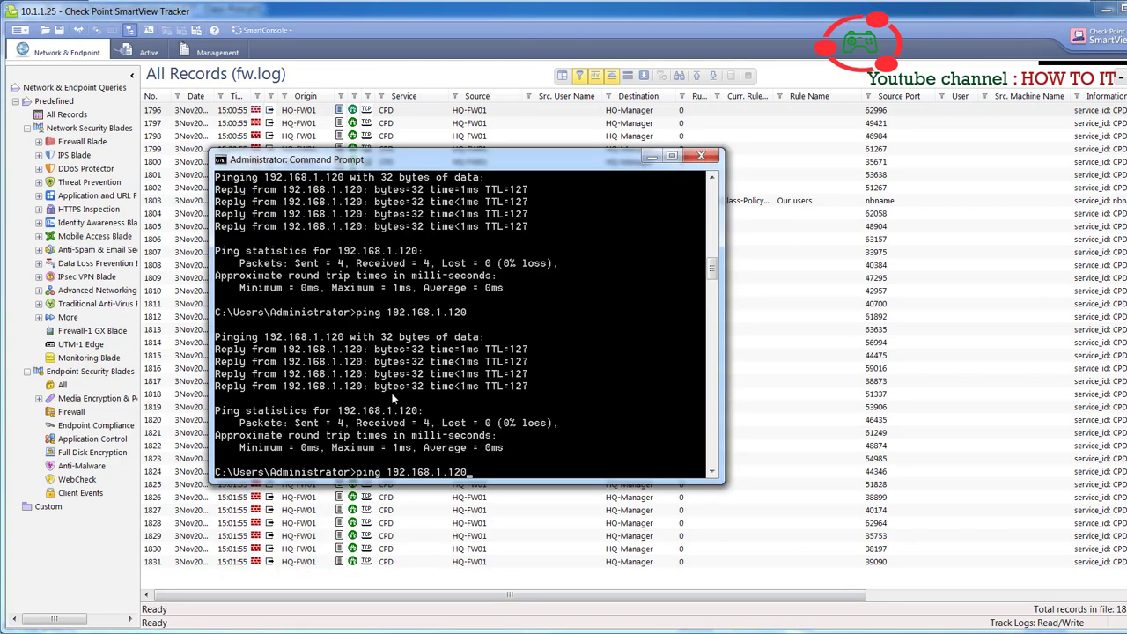
key(Return)
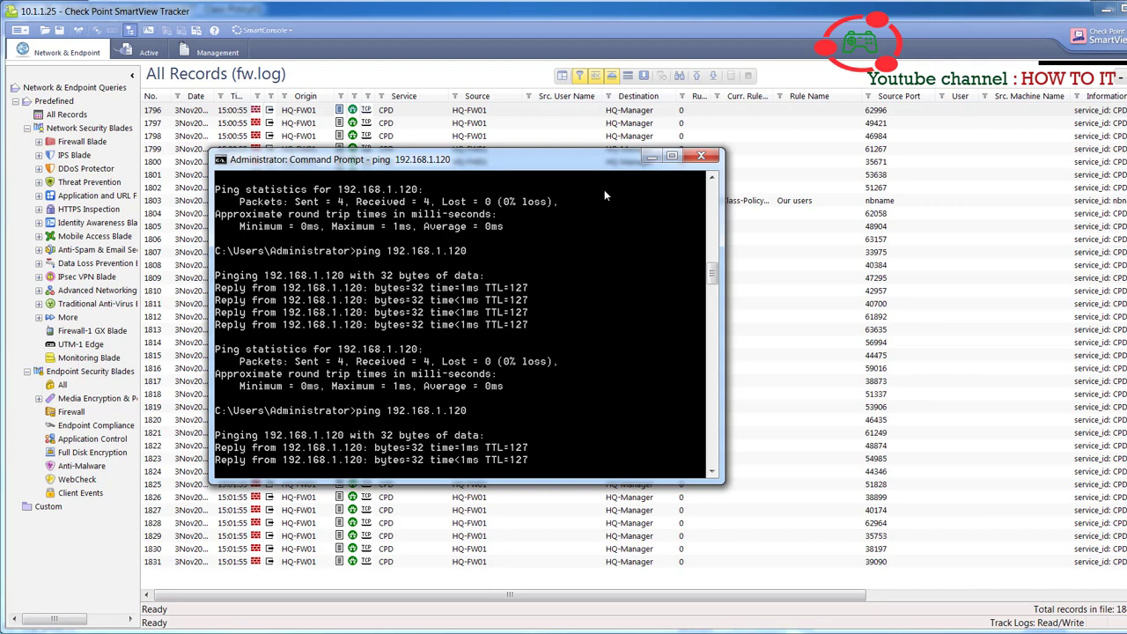
click(651, 157)
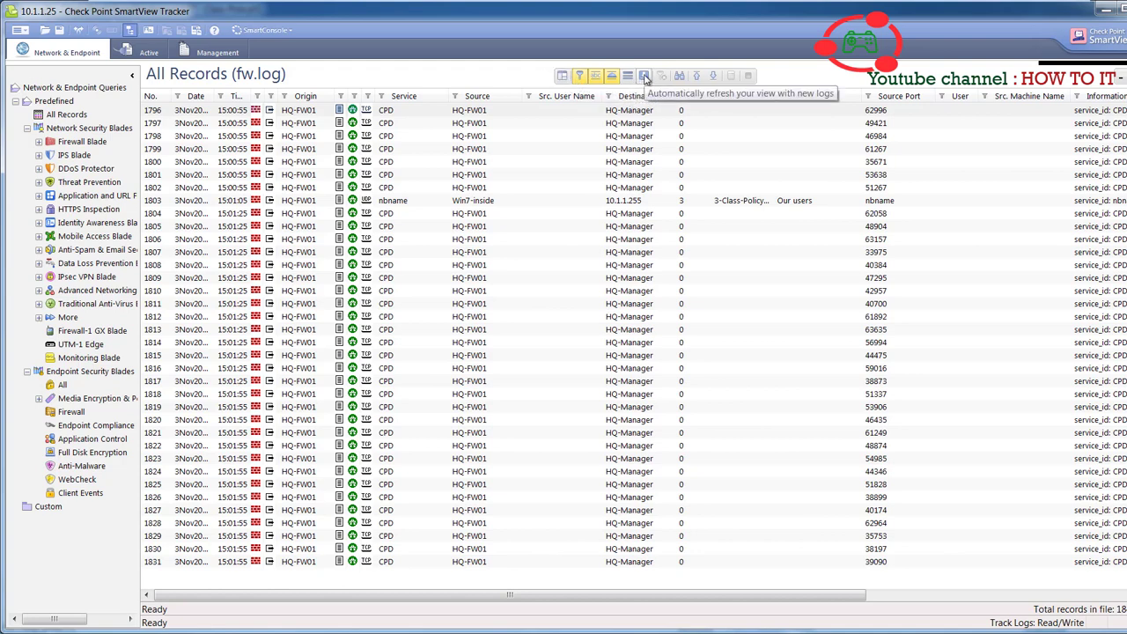
click(646, 78)
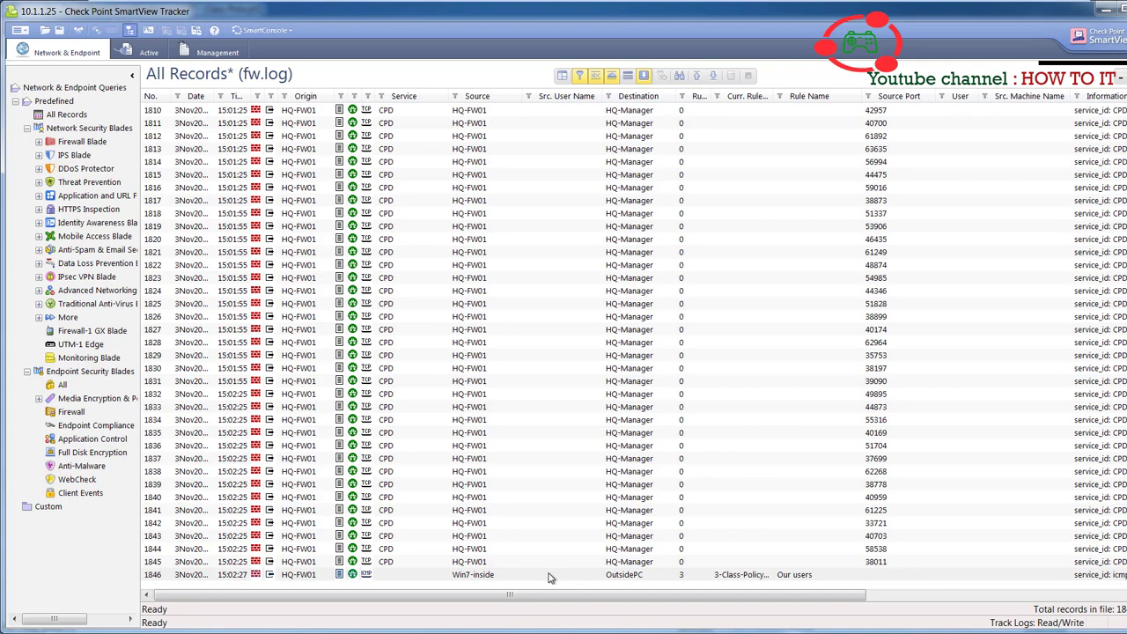
- Open record 1846's details and highlight date, origin HQ-FW01, source/destination, and policy Class-Policy01
click(474, 576)
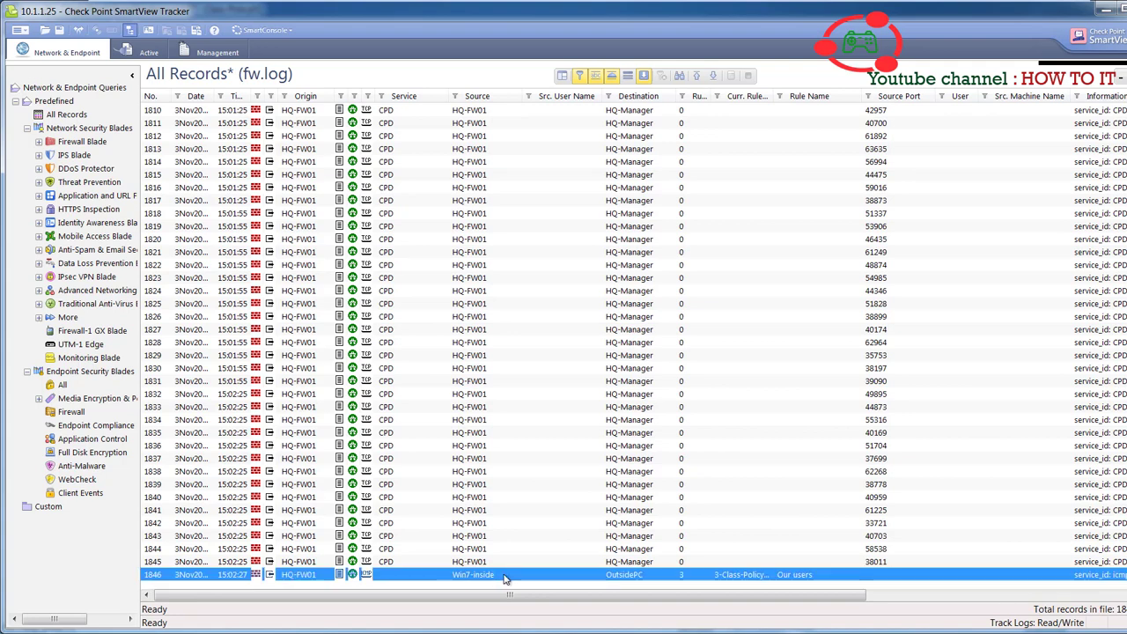
double_click(506, 576)
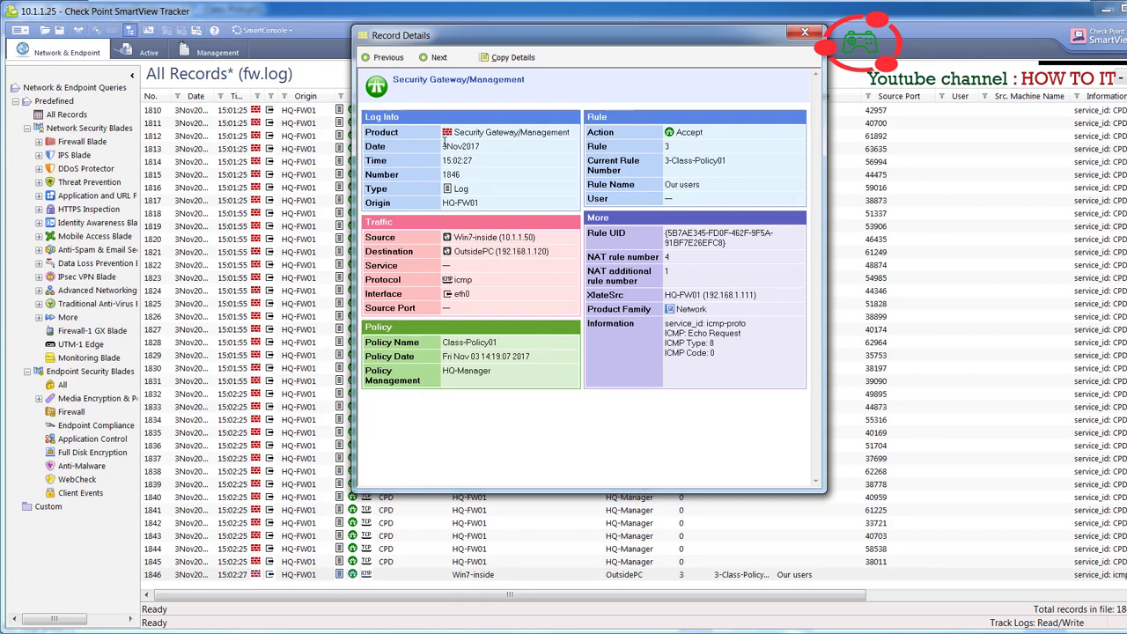
drag(443, 145, 455, 251)
click(462, 187)
drag(483, 291, 442, 294)
drag(508, 341, 443, 333)
drag(367, 371, 420, 391)
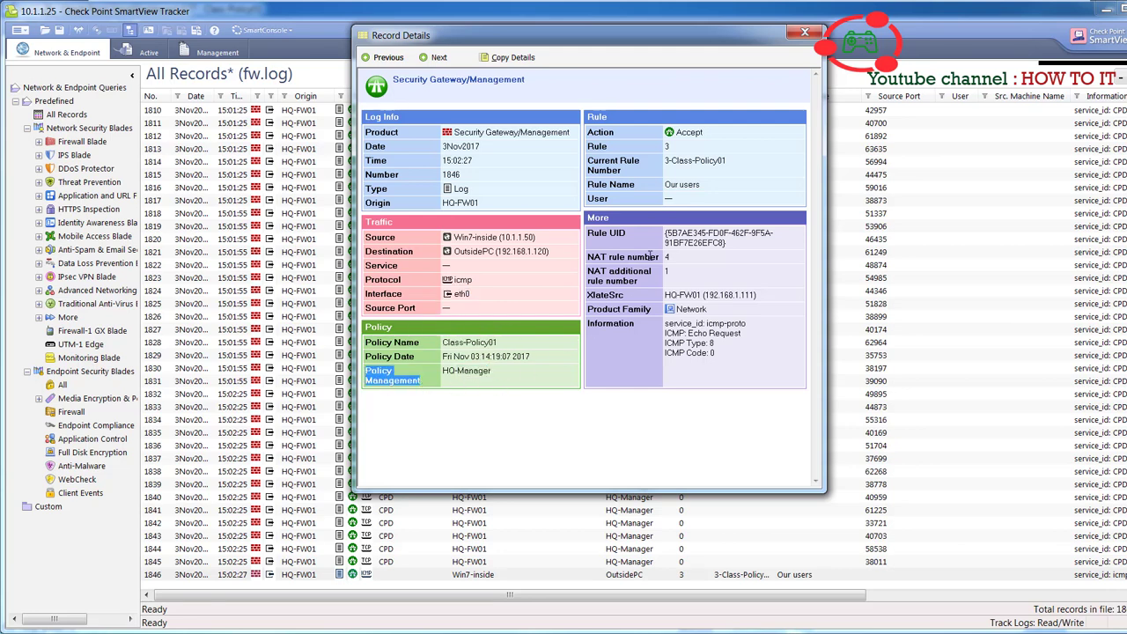
- Highlight the Accept action, rule name 'Our users', NAT rule number 4, and XlateSrc address
double_click(678, 132)
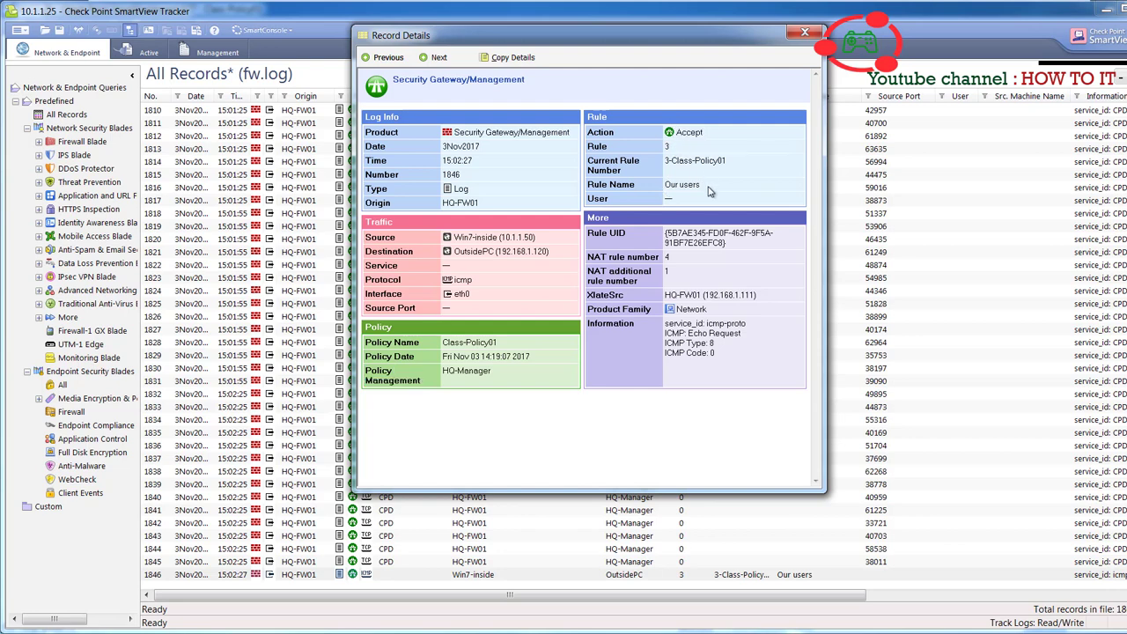
double_click(675, 188)
drag(588, 185, 698, 184)
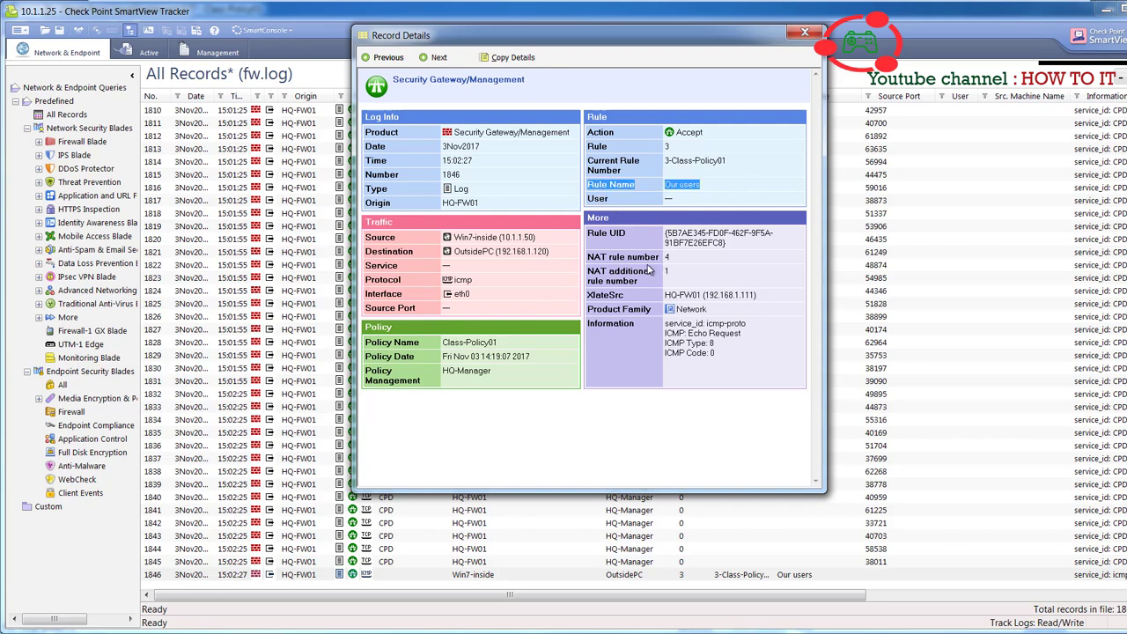
drag(628, 256, 685, 254)
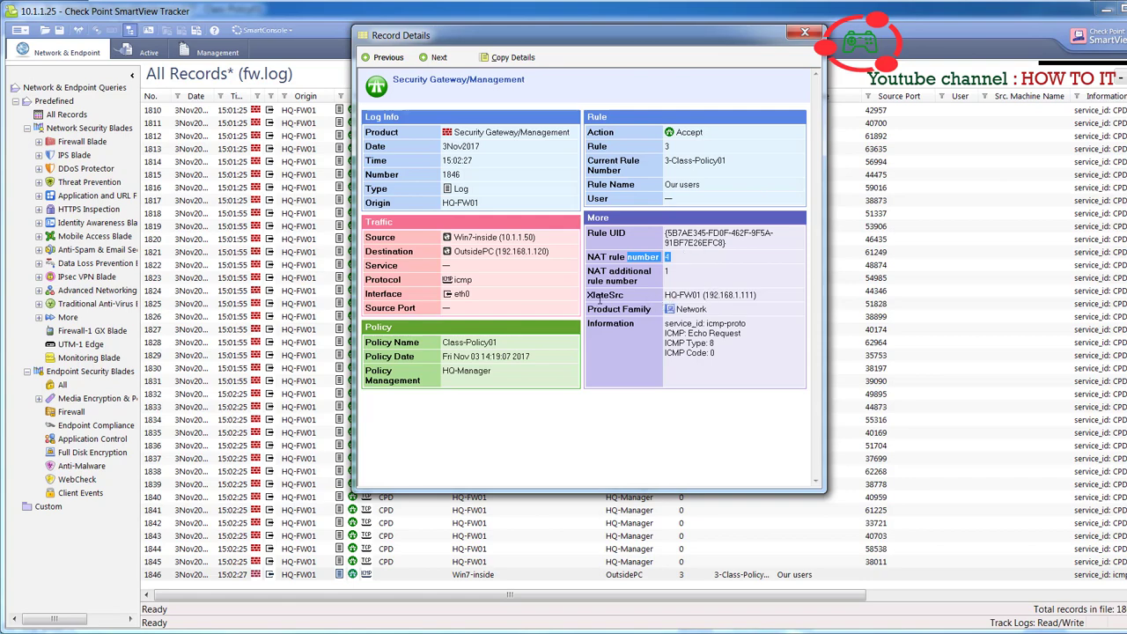
drag(600, 300, 761, 297)
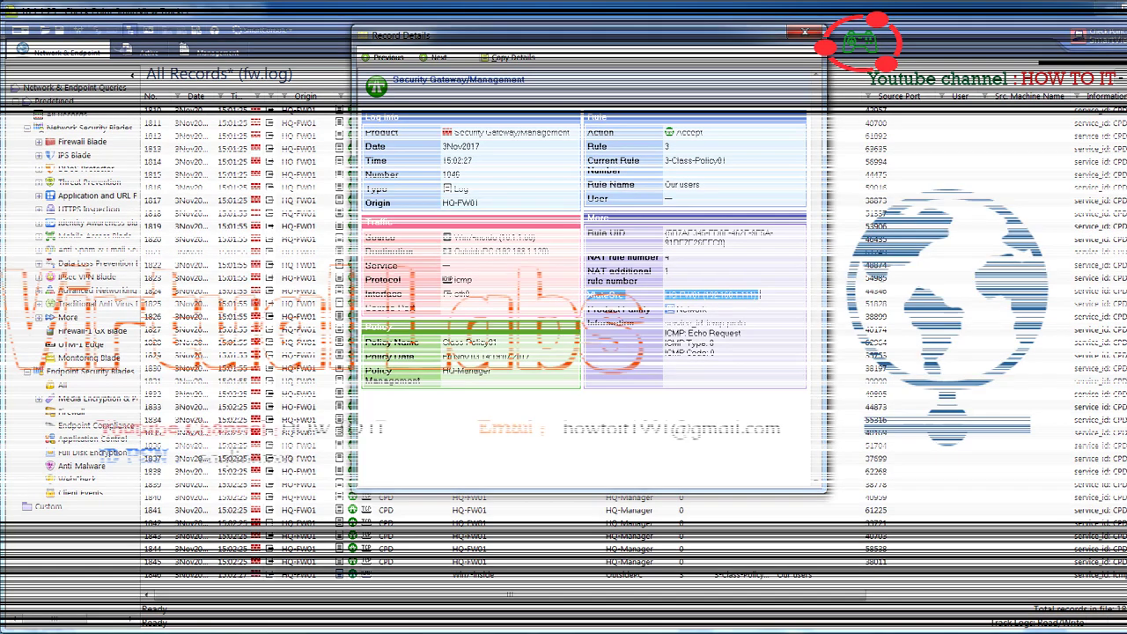